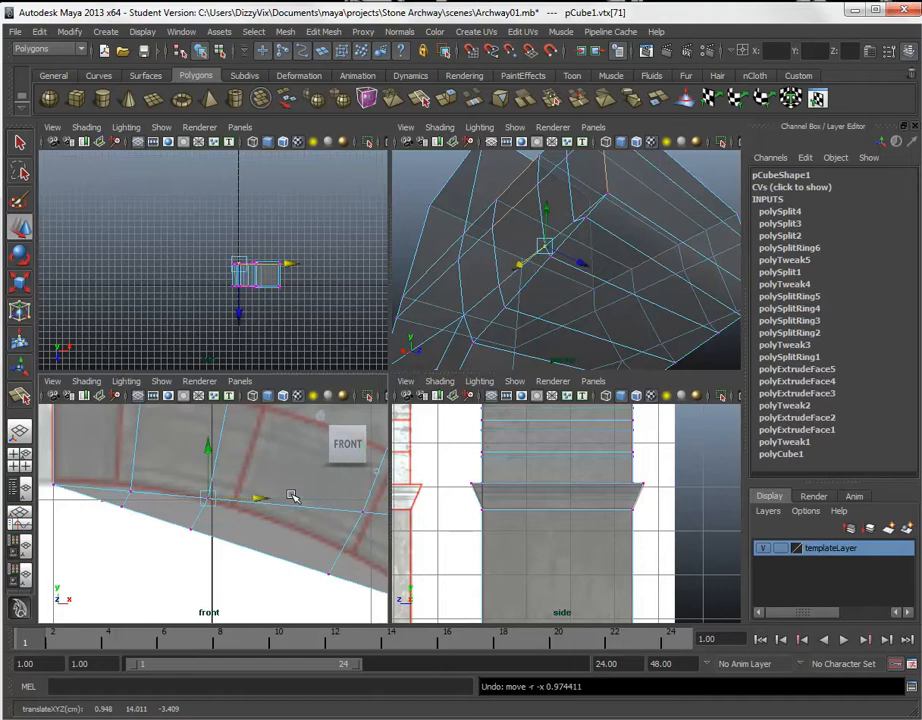
- Move the back underside vertex nearest the crown end horizontally and vertically to line up with its front counterpart
{"action": "left_click_drag", "start_coordinate": [240, 496], "coordinate": [230, 452]}
{"action": "left_click", "coordinate": [208, 450]}
{"action": "scroll", "coordinate": [246, 500], "scroll_direction": "down", "scroll_amount": 5}
{"action": "scroll", "coordinate": [244, 497], "scroll_direction": "up", "scroll_amount": 2}
{"action": "scroll", "coordinate": [245, 496], "scroll_direction": "up", "scroll_amount": 2}
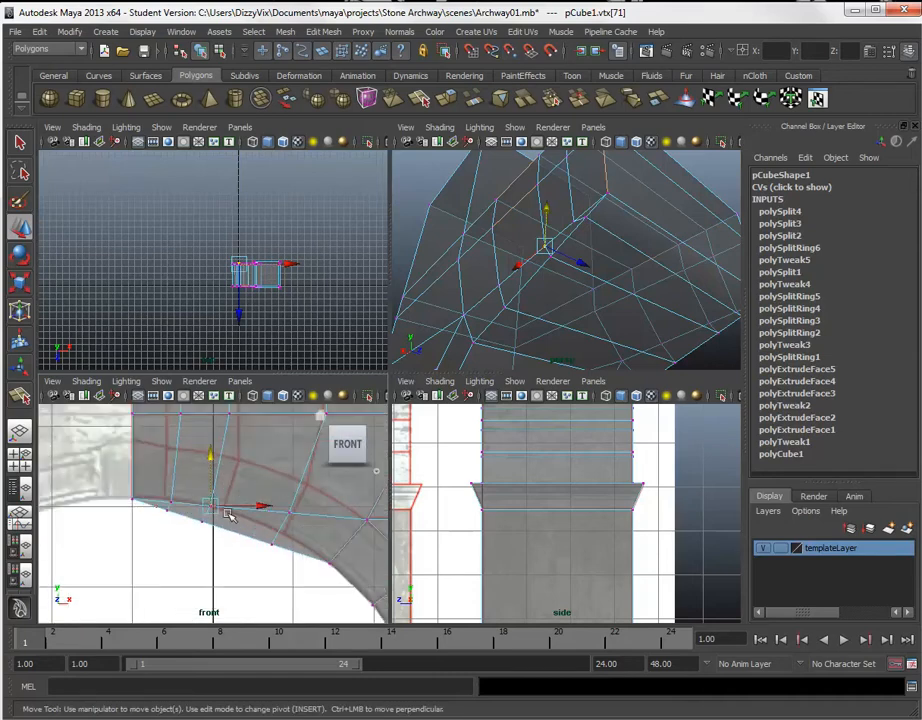
{"action": "middle_click_drag", "start_coordinate": [210, 505], "coordinate": [262, 535], "text": "alt"}
{"action": "right_click_drag", "start_coordinate": [263, 558], "coordinate": [383, 595], "text": "alt"}
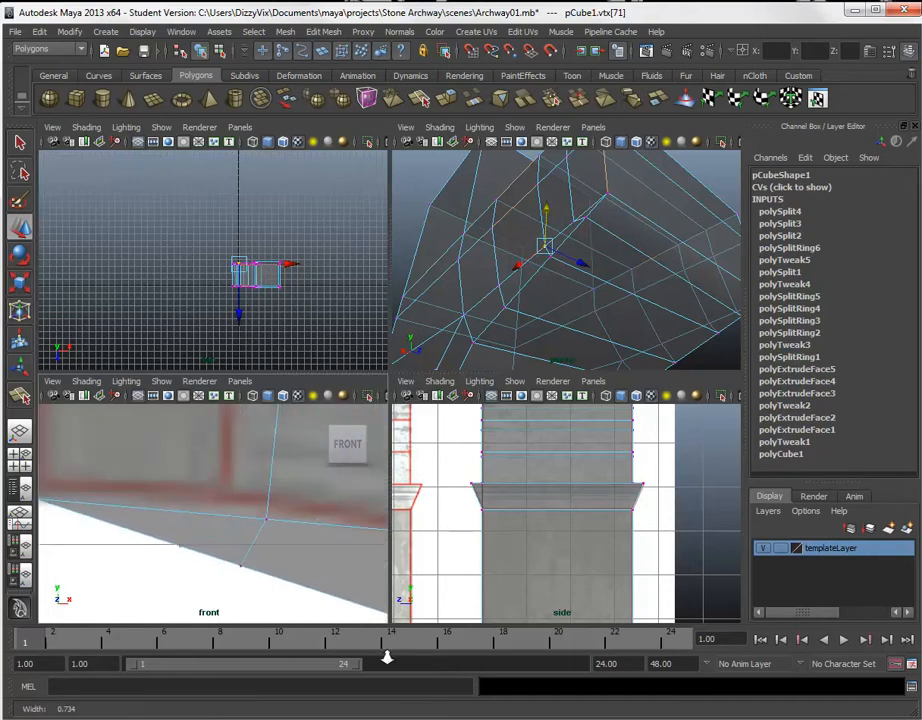
{"action": "left_click", "coordinate": [180, 546]}
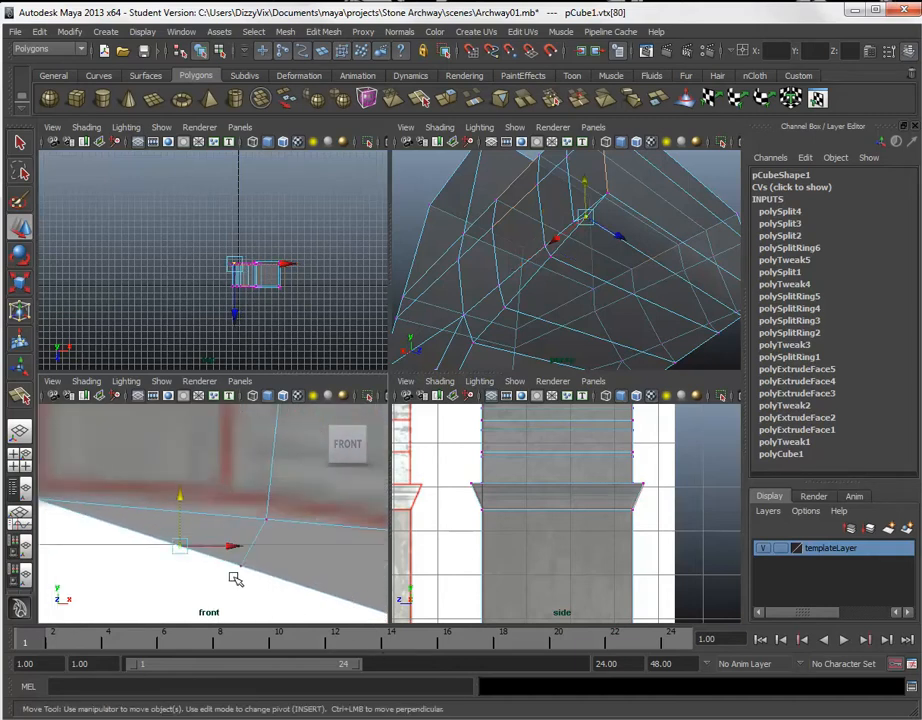
{"action": "left_click_drag", "start_coordinate": [231, 546], "coordinate": [261, 549]}
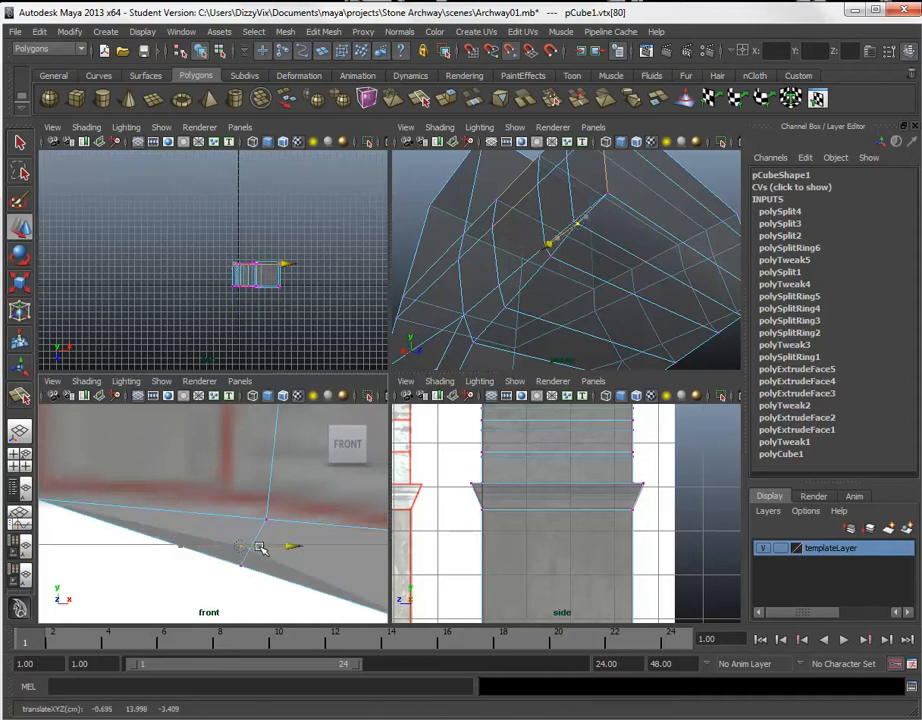
{"action": "left_click_drag", "start_coordinate": [236, 494], "coordinate": [240, 514]}
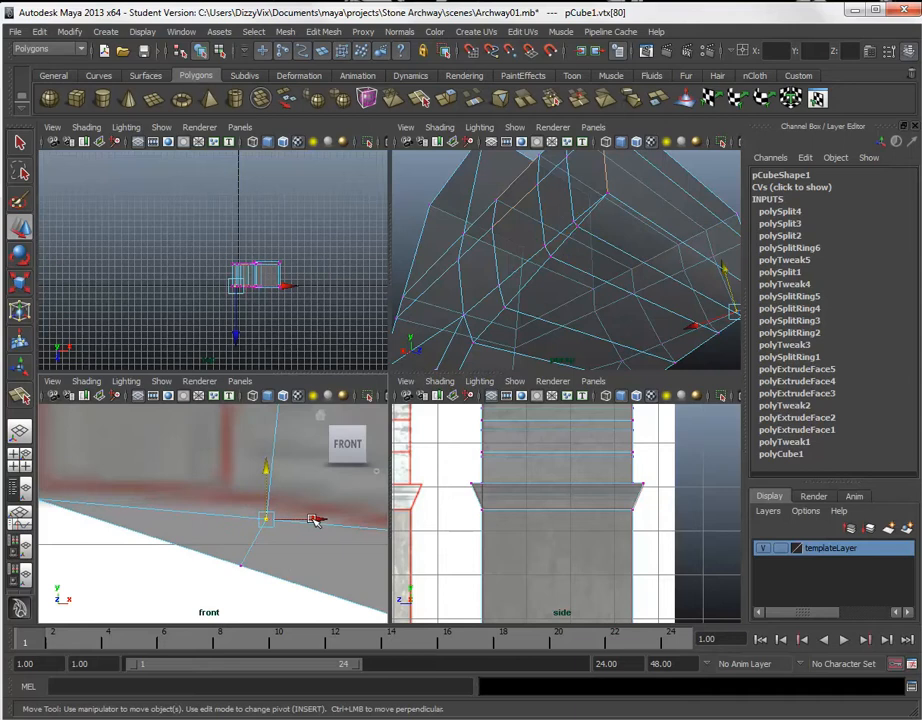
- Examine the front and back vertices near the crown end and compare the arch's edge lines with the reference image's stone joints
{"action": "left_click", "coordinate": [266, 519]}
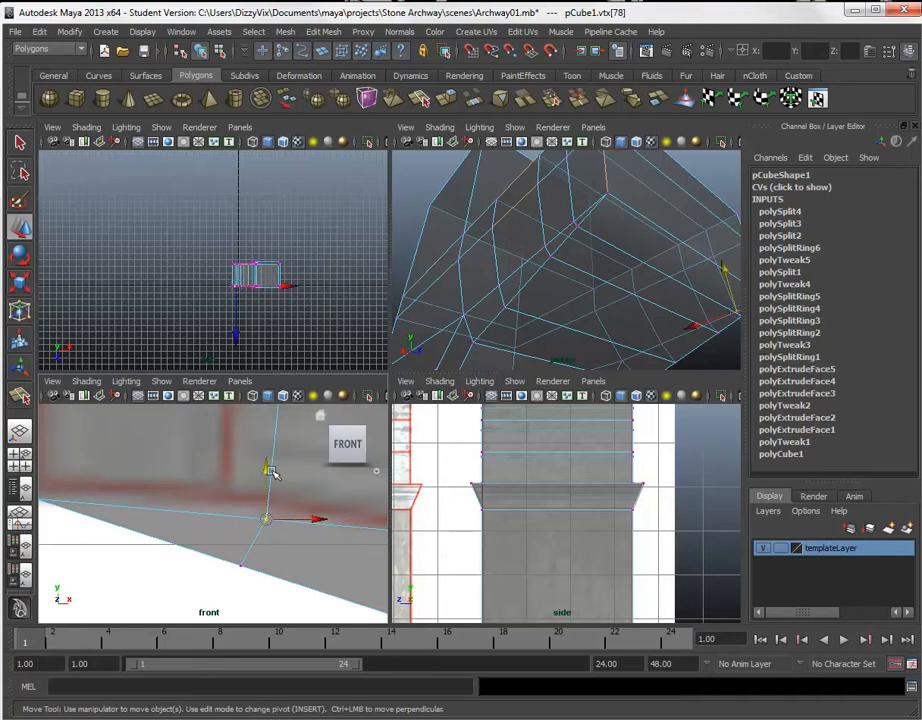
{"action": "left_click", "coordinate": [317, 521]}
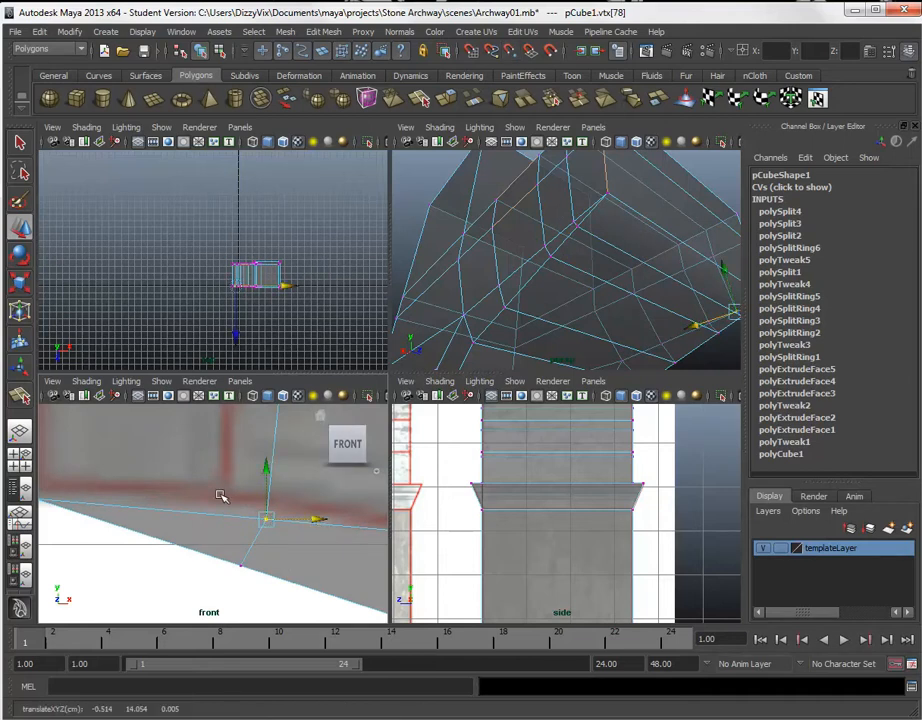
{"action": "scroll", "coordinate": [225, 502], "scroll_direction": "down", "scroll_amount": 6}
{"action": "scroll", "coordinate": [221, 513], "scroll_direction": "up", "scroll_amount": 1}
{"action": "left_click_drag", "start_coordinate": [574, 292], "coordinate": [683, 297], "text": "alt"}
{"action": "left_click", "coordinate": [678, 298]}
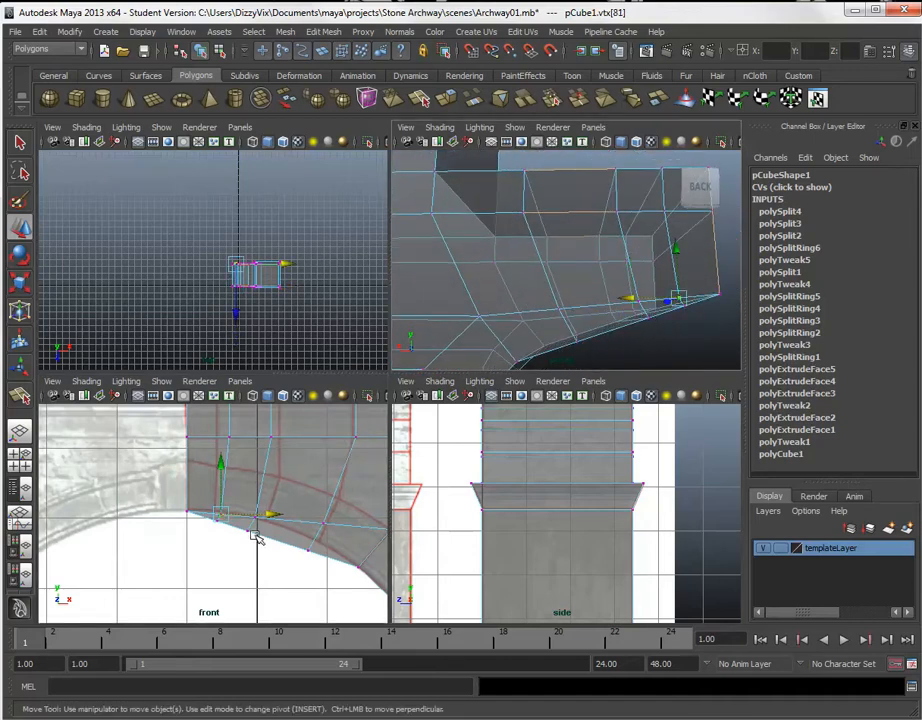
{"action": "scroll", "coordinate": [258, 540], "scroll_direction": "up", "scroll_amount": 2}
{"action": "scroll", "coordinate": [255, 539], "scroll_direction": "down", "scroll_amount": 5}
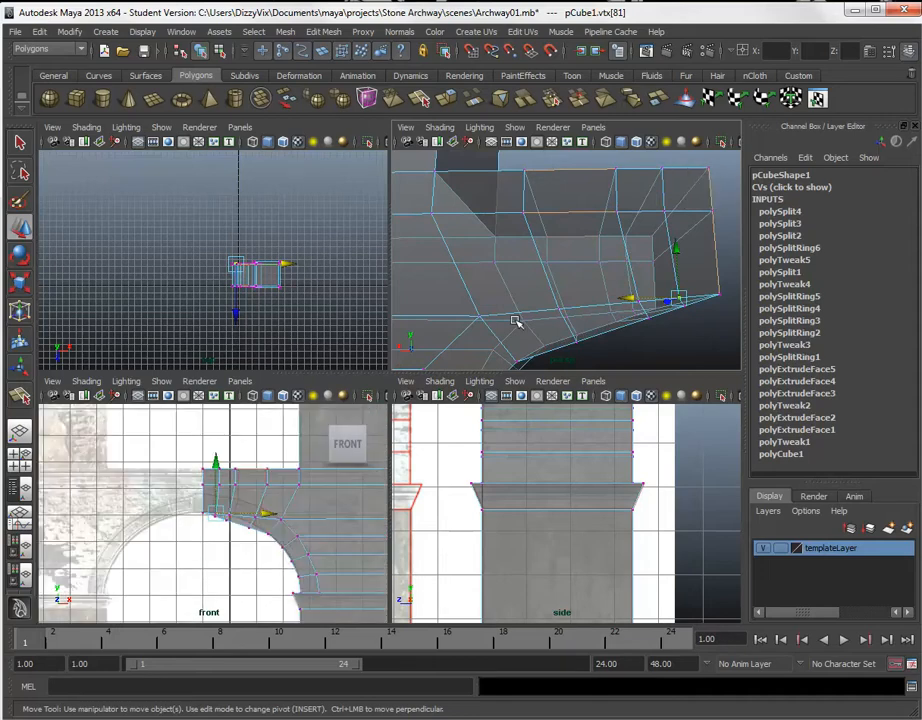
{"action": "scroll", "coordinate": [220, 460], "scroll_direction": "up", "scroll_amount": 5}
{"action": "middle_click_drag", "start_coordinate": [220, 462], "coordinate": [227, 544], "text": "alt"}
{"action": "right_click_drag", "start_coordinate": [226, 511], "coordinate": [305, 605], "text": "alt"}
{"action": "middle_click_drag", "start_coordinate": [268, 523], "coordinate": [251, 552], "text": "alt"}
{"action": "right_click_drag", "start_coordinate": [251, 552], "coordinate": [216, 525], "text": "alt"}
{"action": "middle_click_drag", "start_coordinate": [243, 494], "coordinate": [238, 516], "text": "alt"}
{"action": "mouse_move", "coordinate": [254, 539]}
{"action": "right_mouse_down", "text": "alt"}
{"action": "mouse_move", "coordinate": [274, 572]}
{"action": "mouse_move", "coordinate": [243, 541]}
{"action": "right_mouse_up", "text": "alt"}
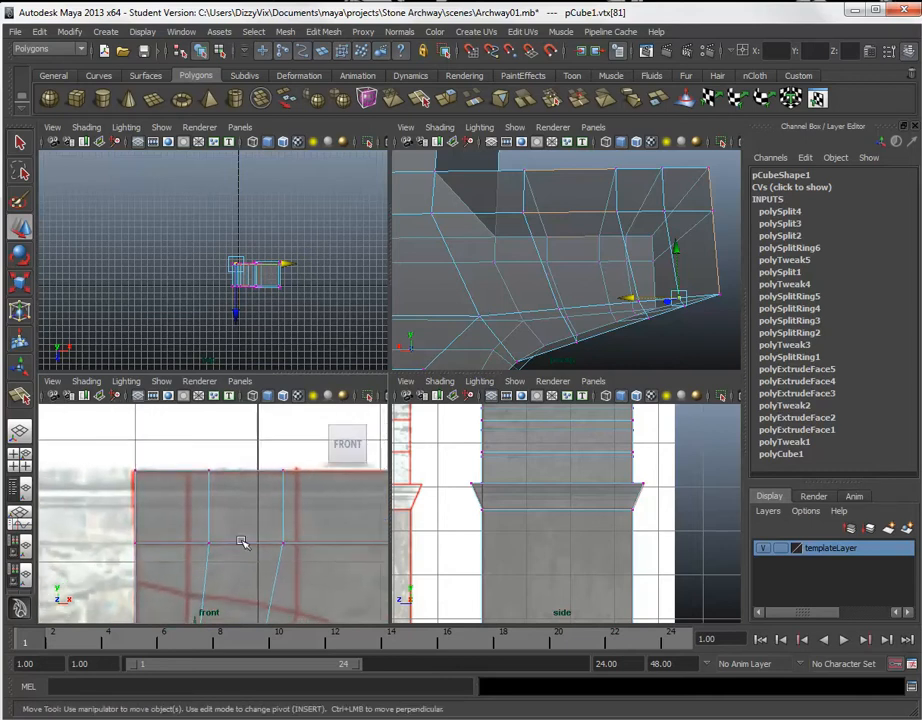
{"action": "middle_click_drag", "start_coordinate": [261, 539], "coordinate": [188, 452], "text": "alt"}
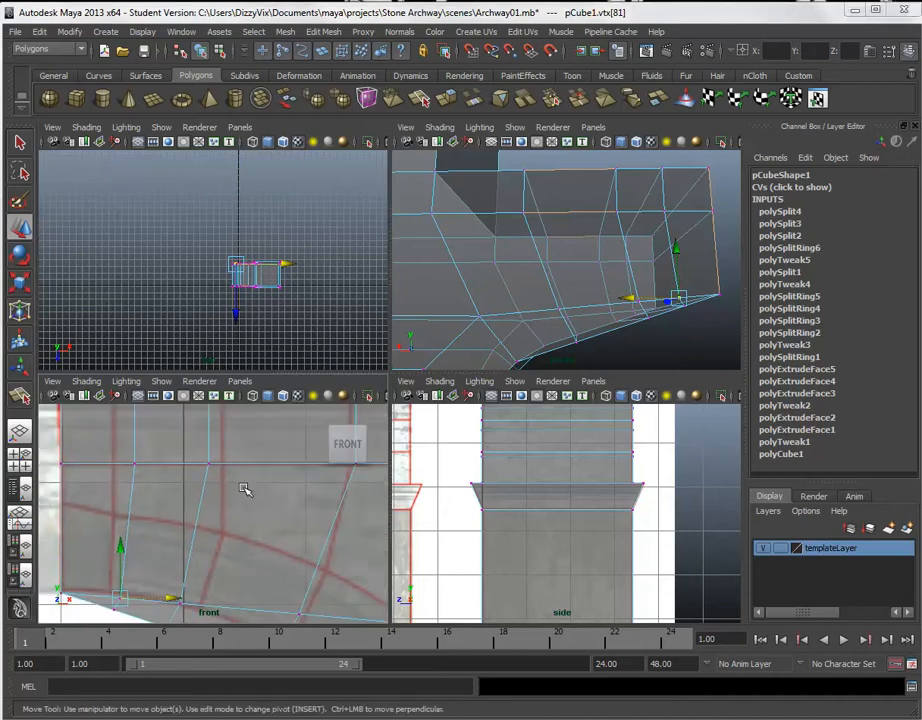
- Maximize the front view and shift the three vertex columns in the arch's upper band horizontally onto the red reference joints
{"action": "key", "text": "space"}
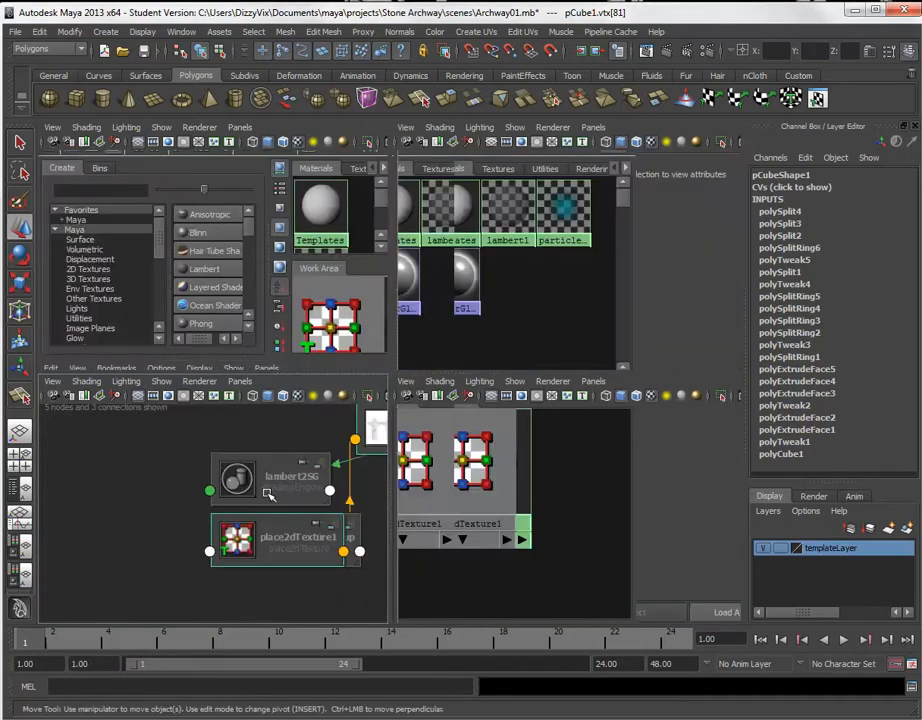
{"action": "key", "text": "space"}
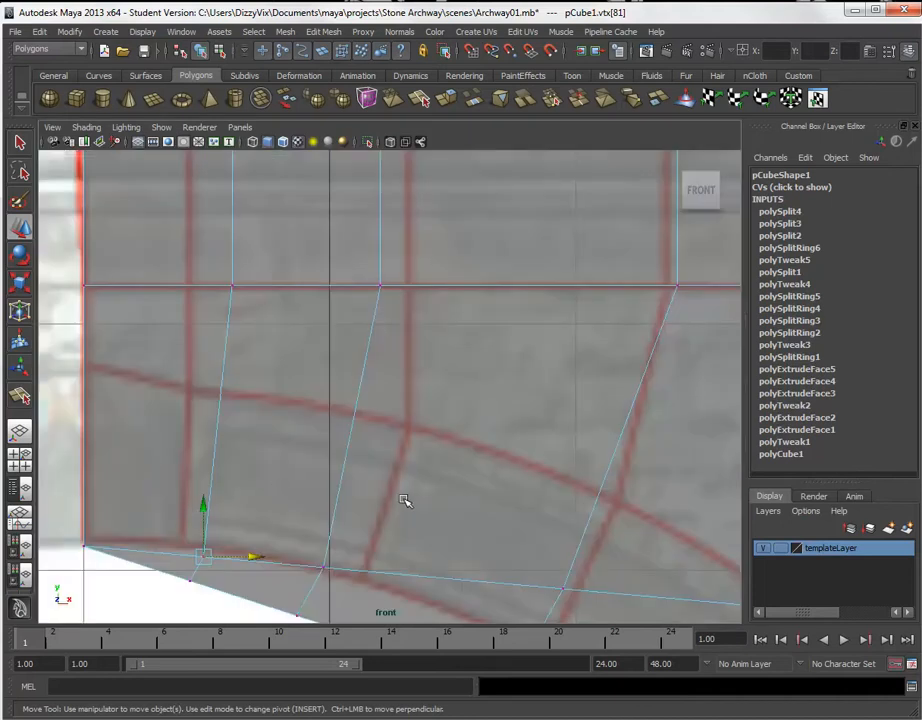
{"action": "scroll", "coordinate": [404, 500], "scroll_direction": "down", "scroll_amount": 4}
{"action": "middle_click_drag", "start_coordinate": [422, 457], "coordinate": [407, 453], "text": "alt"}
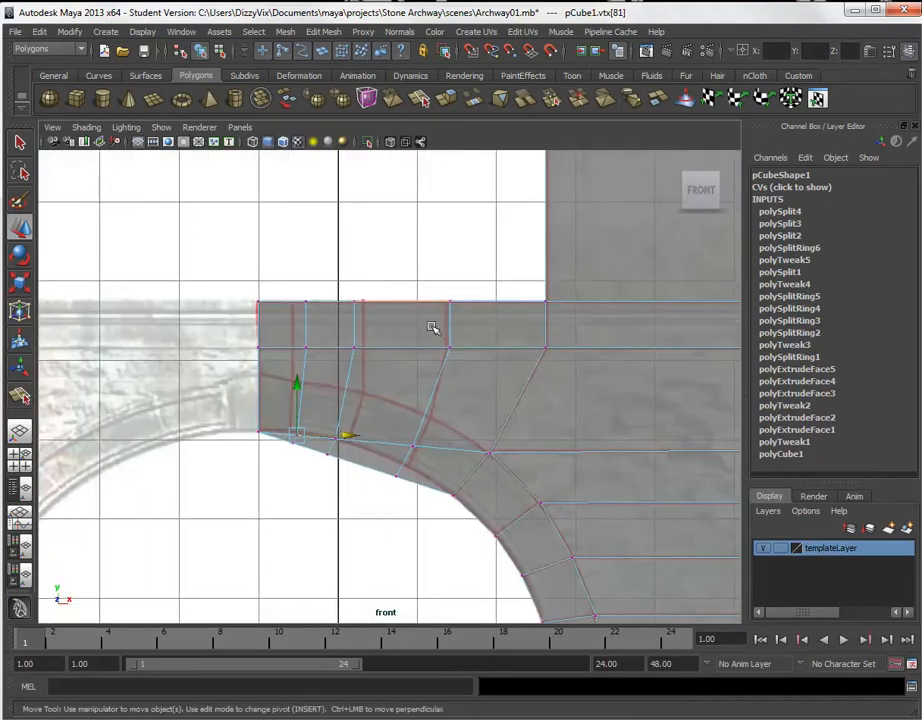
{"action": "left_click", "coordinate": [450, 348]}
{"action": "left_click_drag", "start_coordinate": [500, 352], "coordinate": [496, 352]}
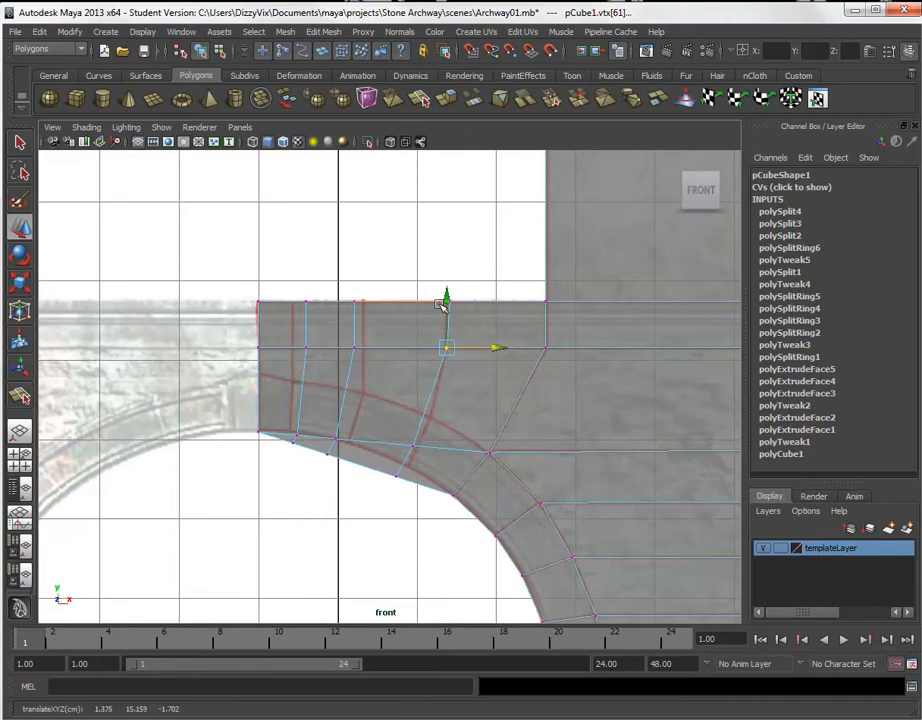
{"action": "left_click_drag", "start_coordinate": [450, 293], "coordinate": [505, 305]}
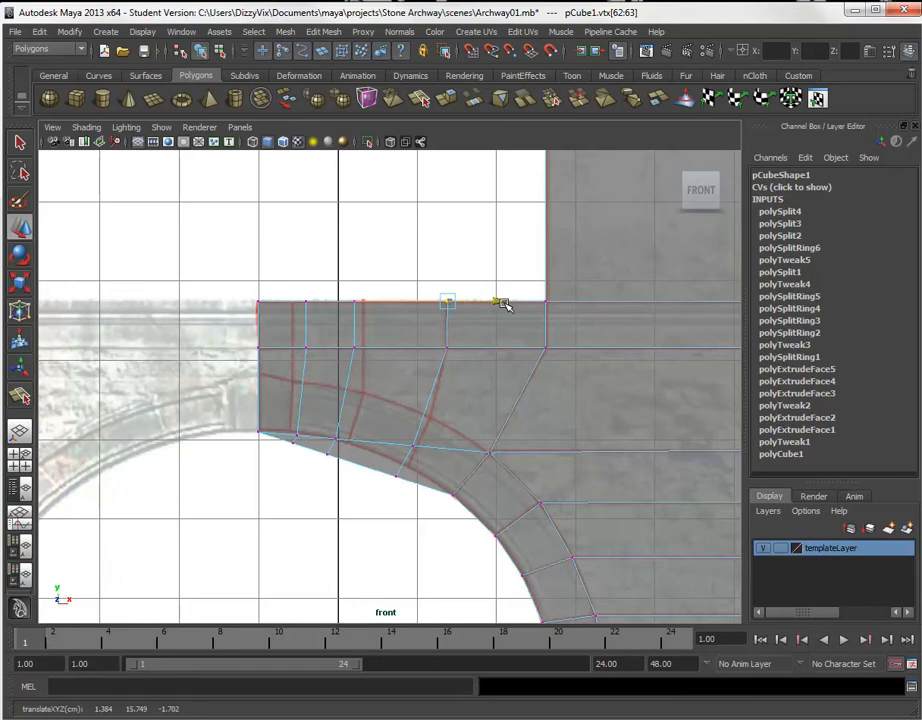
{"action": "left_click_drag", "start_coordinate": [340, 279], "coordinate": [371, 372]}
{"action": "left_click_drag", "start_coordinate": [405, 323], "coordinate": [413, 326]}
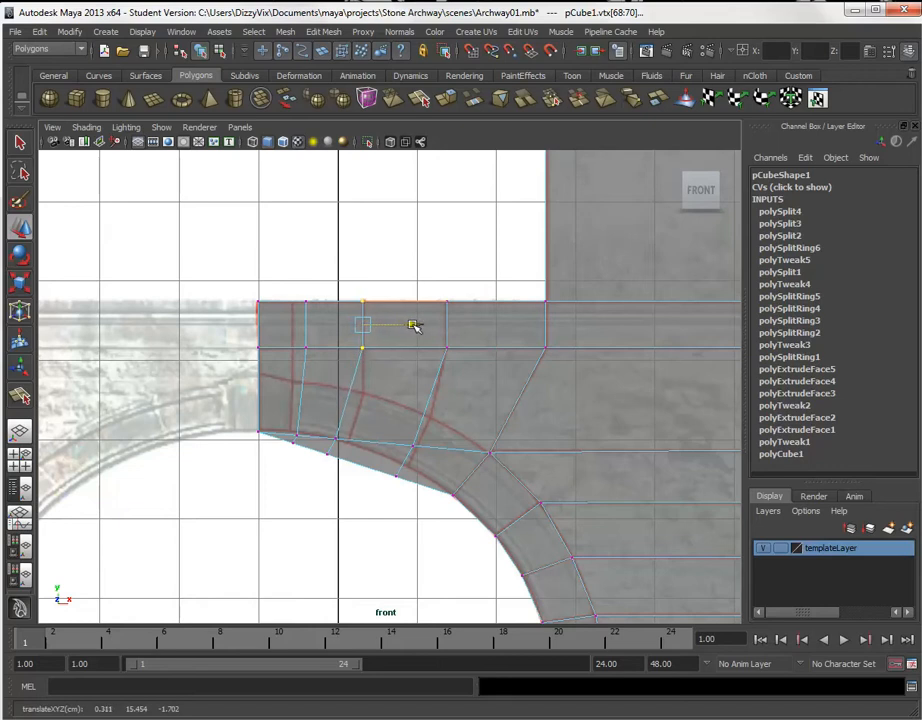
{"action": "left_click_drag", "start_coordinate": [287, 270], "coordinate": [343, 325]}
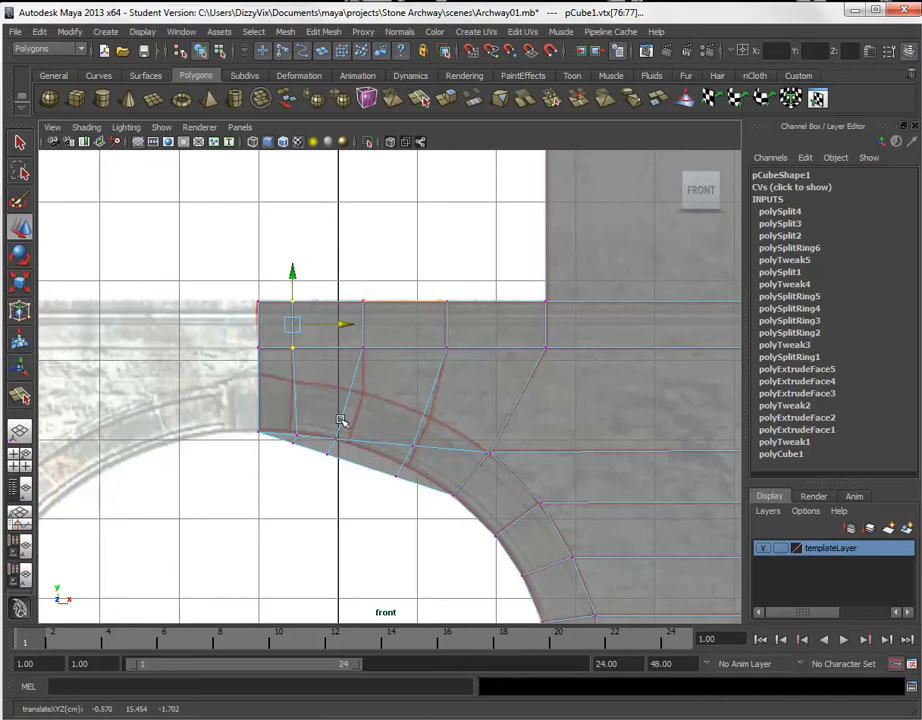
- Move the vertices along the middle edge line of the arch up onto the upper red curve of the reference stones
{"action": "scroll", "coordinate": [340, 421], "scroll_direction": "up", "scroll_amount": 3}
{"action": "left_click", "coordinate": [431, 488]}
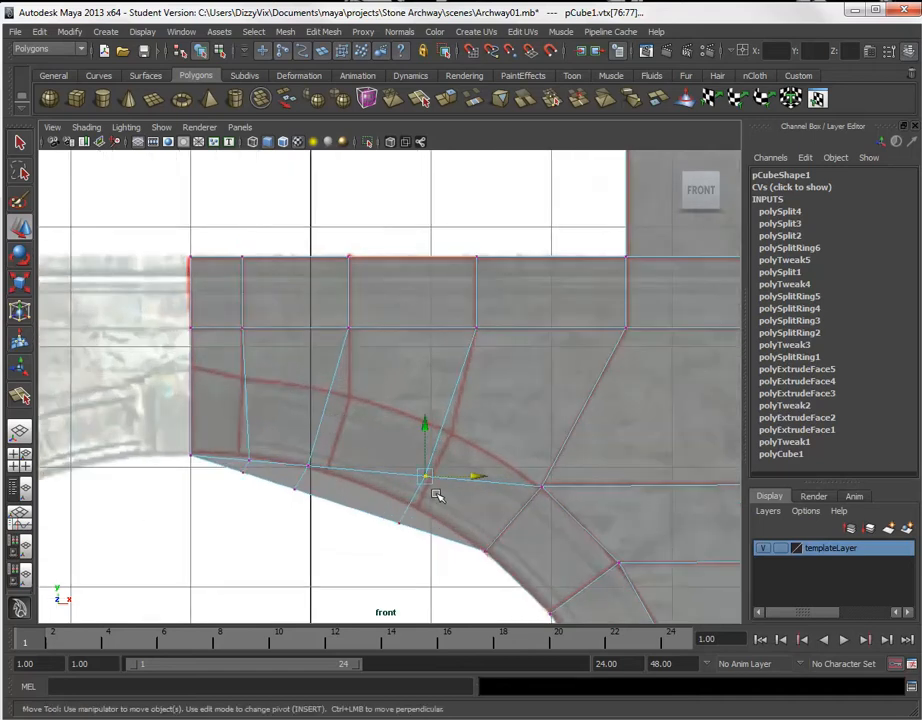
{"action": "left_click_drag", "start_coordinate": [431, 471], "coordinate": [458, 427]}
{"action": "left_click", "coordinate": [309, 465]}
{"action": "left_click_drag", "start_coordinate": [313, 458], "coordinate": [356, 391]}
{"action": "left_click", "coordinate": [245, 468]}
- Move the three underside vertex pairs nearest the crown onto the lower reference curve at the stone joints
{"action": "left_click_drag", "start_coordinate": [255, 455], "coordinate": [255, 494]}
{"action": "left_click_drag", "start_coordinate": [248, 431], "coordinate": [243, 412]}
{"action": "left_click_drag", "start_coordinate": [295, 457], "coordinate": [289, 456]}
{"action": "left_click_drag", "start_coordinate": [240, 405], "coordinate": [240, 410]}
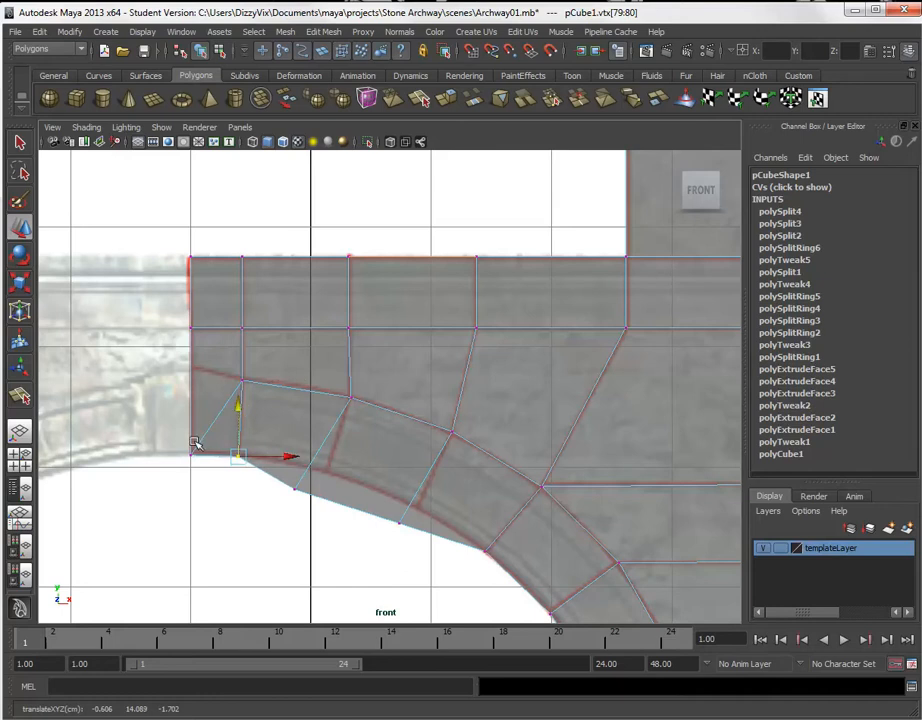
{"action": "left_click_drag", "start_coordinate": [274, 484], "coordinate": [330, 472]}
{"action": "left_click_drag", "start_coordinate": [380, 510], "coordinate": [420, 503]}
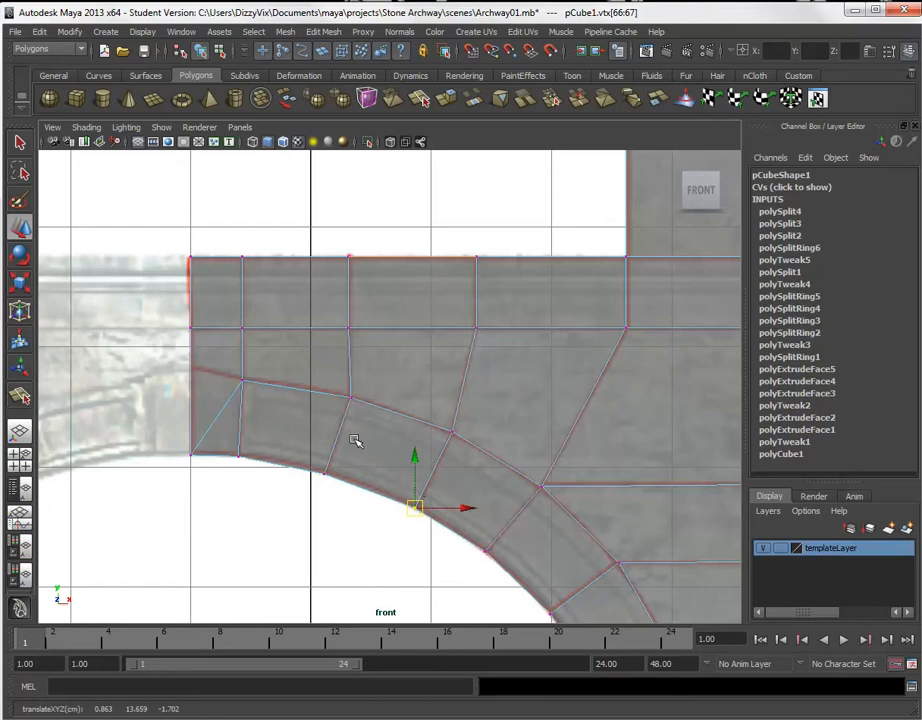
- Try to raise the bottom vertex pair at the arch's crown end slightly
{"action": "left_click", "coordinate": [192, 457]}
{"action": "left_click_drag", "start_coordinate": [172, 442], "coordinate": [205, 472]}
{"action": "mouse_move", "coordinate": [192, 408]}
{"action": "left_mouse_down"}
{"action": "mouse_move", "coordinate": [191, 377]}
{"action": "mouse_move", "coordinate": [192, 401]}
{"action": "left_mouse_up"}
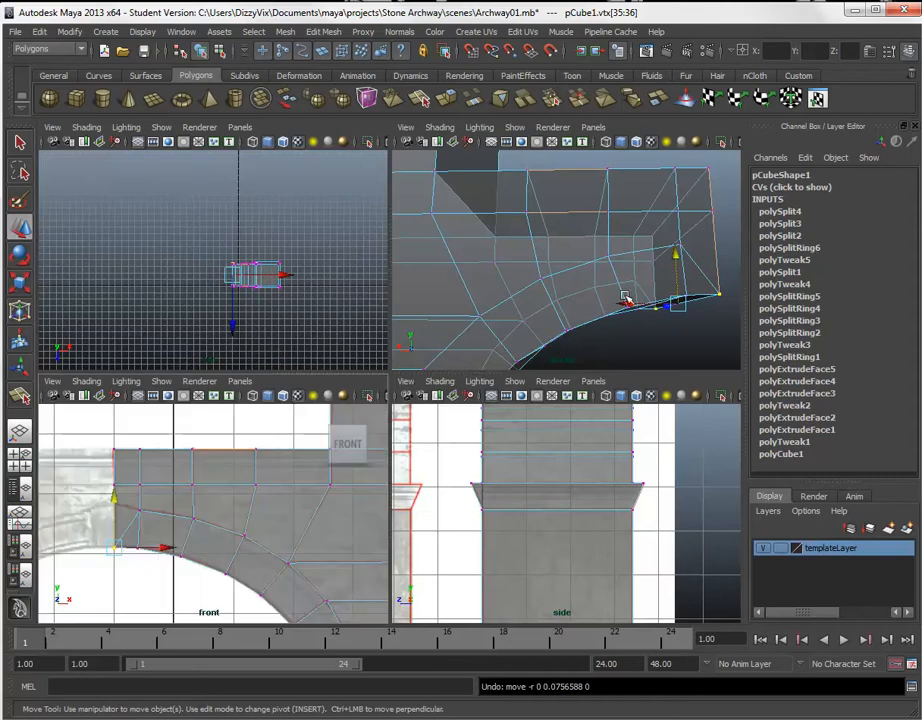
- Delete the diagonal edges on the back and front faces at the arch's crown end
{"action": "left_click_drag", "start_coordinate": [672, 293], "coordinate": [700, 350], "text": "alt"}
{"action": "left_click", "coordinate": [704, 350]}
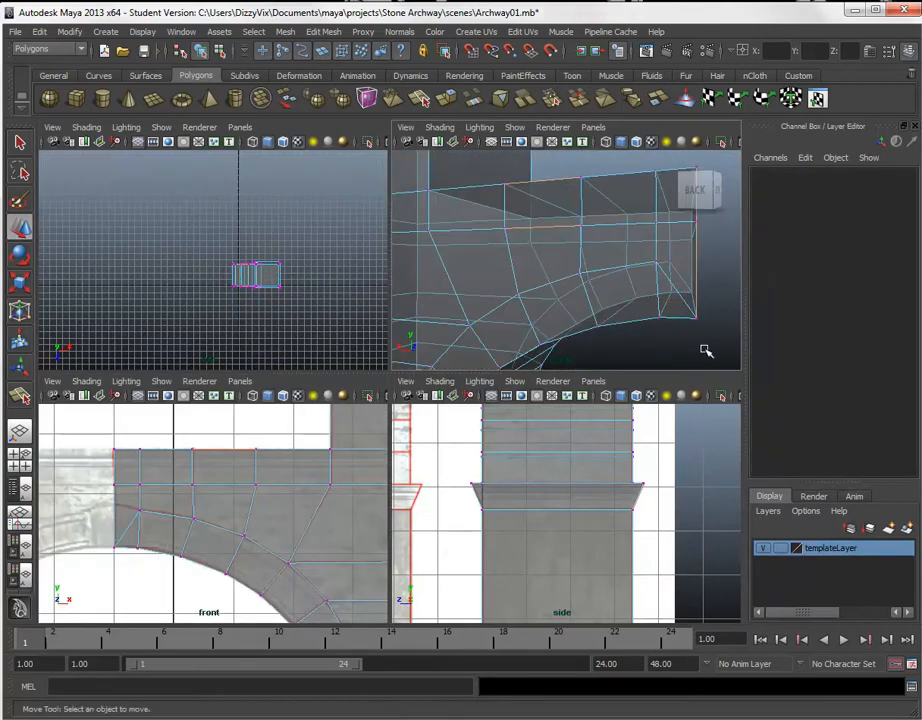
{"action": "right_click_drag", "start_coordinate": [684, 297], "coordinate": [676, 261]}
{"action": "left_click", "coordinate": [680, 294]}
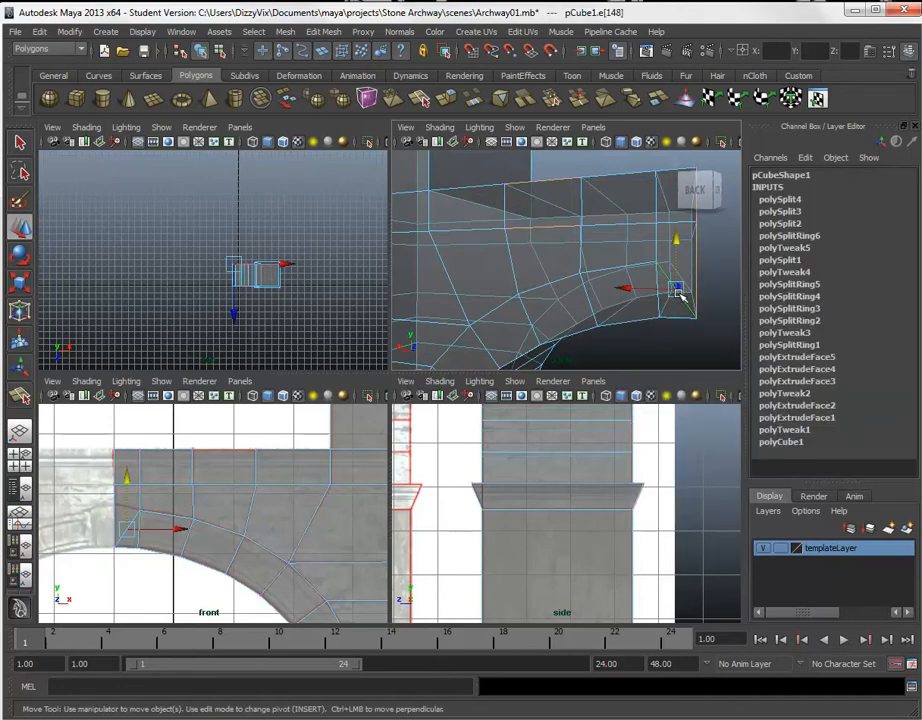
{"action": "key", "text": "Delete"}
{"action": "left_click", "coordinate": [685, 287]}
{"action": "key", "text": "Delete"}
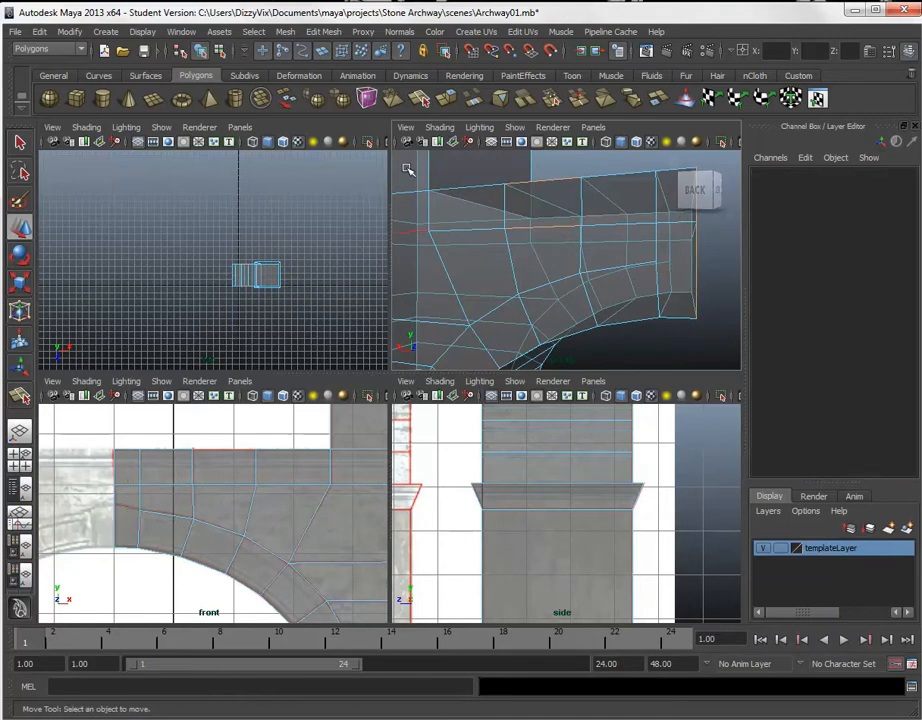
- Split the polygons from the back end of the curved edge line across the end face to its front counterpart
{"action": "left_click_drag", "start_coordinate": [681, 313], "coordinate": [630, 307], "text": "alt"}
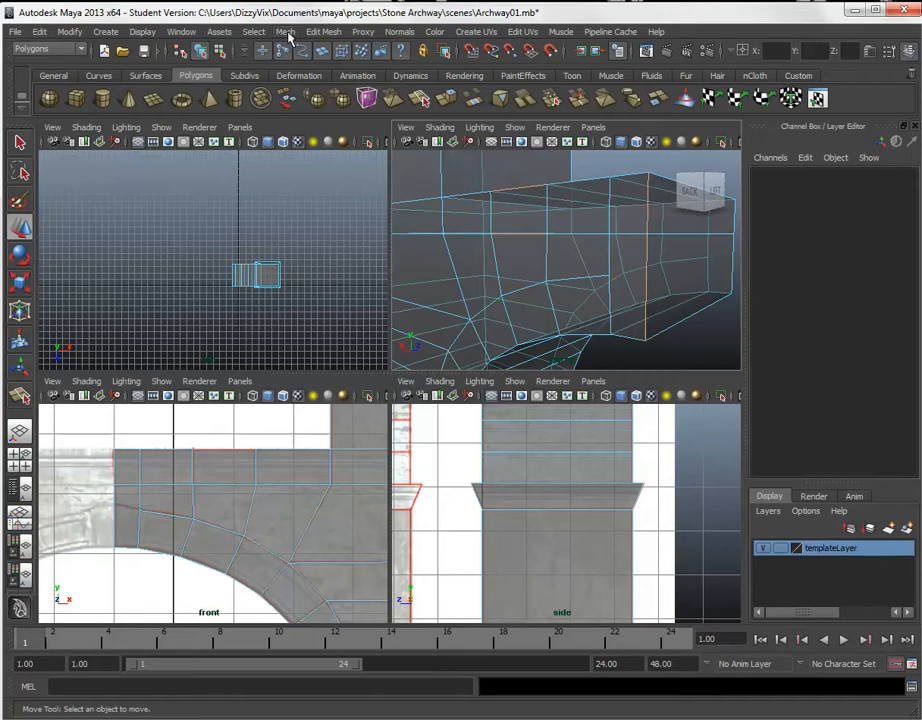
{"action": "left_click", "coordinate": [19, 394]}
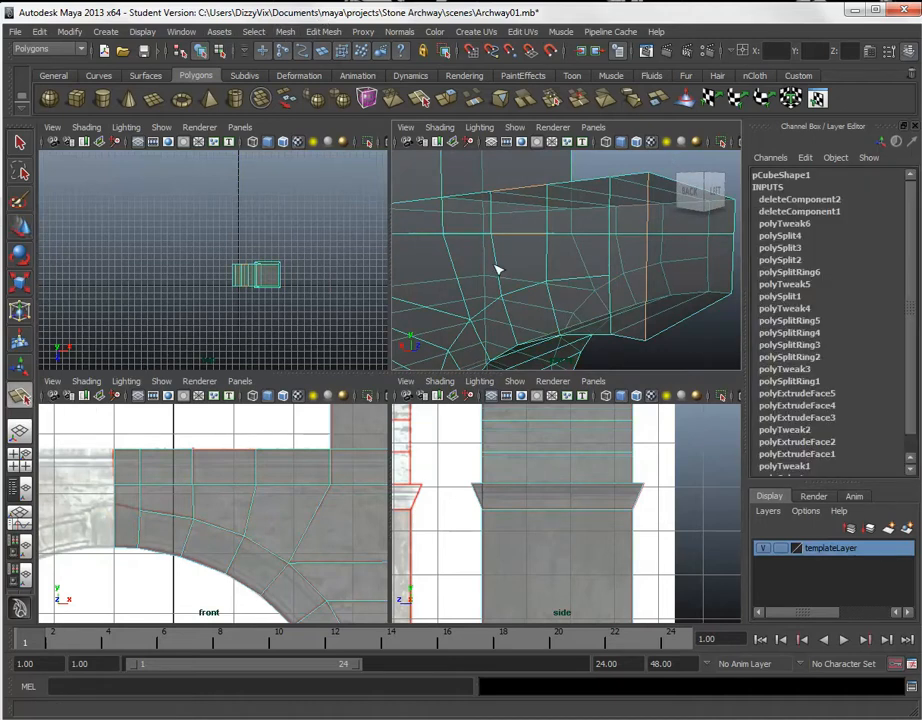
{"action": "left_click", "coordinate": [645, 285]}
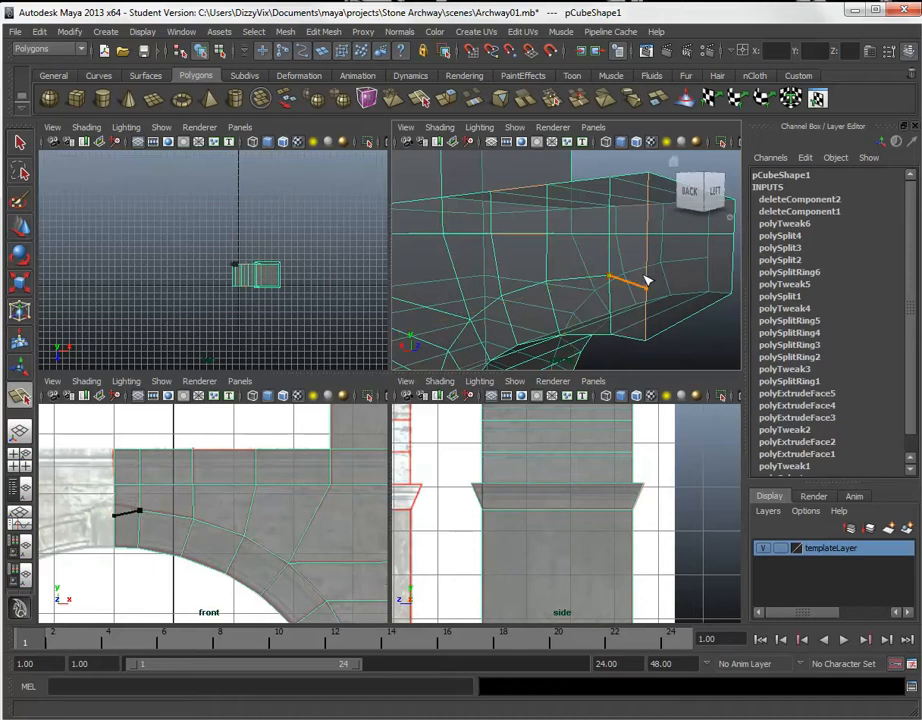
{"action": "left_click", "coordinate": [733, 264]}
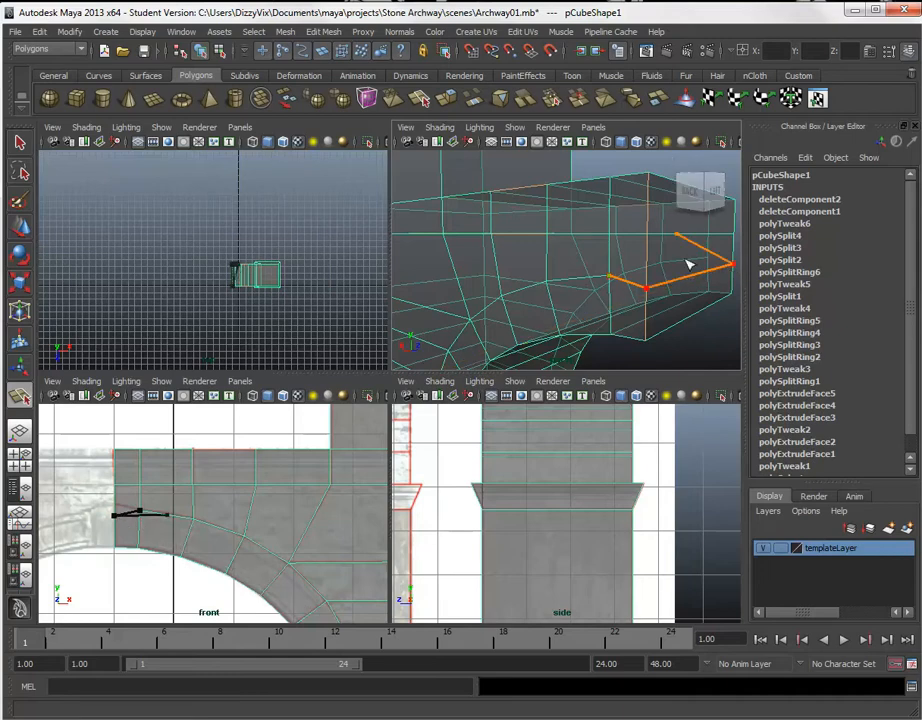
{"action": "left_click_drag", "start_coordinate": [578, 255], "coordinate": [469, 263], "text": "alt"}
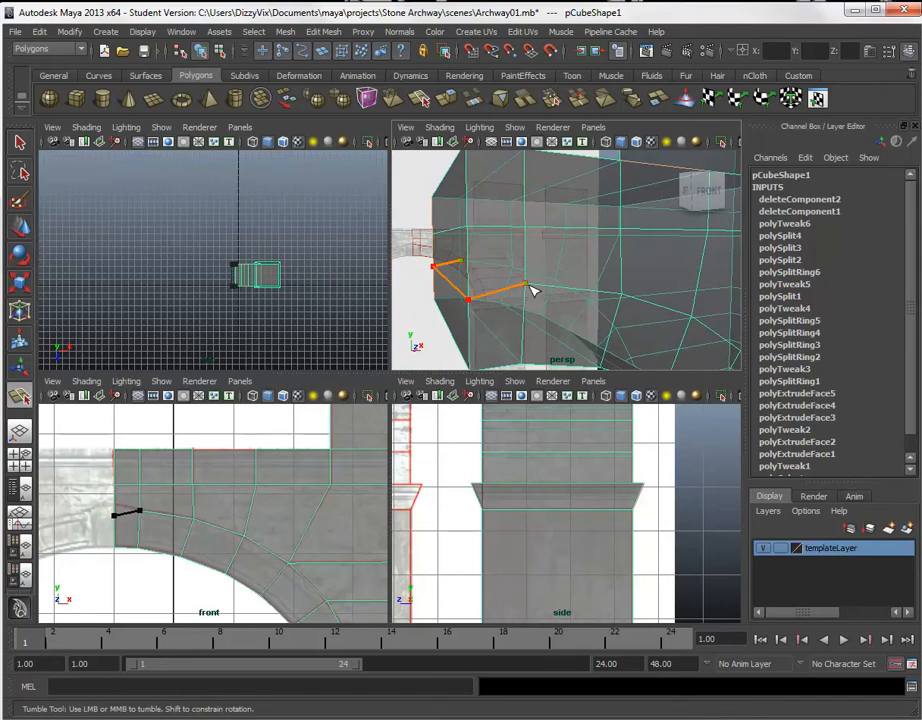
{"action": "key", "text": "Return"}
{"action": "key", "text": "w"}
- Raise the new vertex pair at the crown end onto the upper reference curve in the front view
{"action": "right_click_drag", "start_coordinate": [126, 516], "coordinate": [66, 514]}
{"action": "left_click_drag", "start_coordinate": [105, 502], "coordinate": [122, 530]}
{"action": "scroll", "coordinate": [121, 524], "scroll_direction": "up", "scroll_amount": 4}
{"action": "middle_click_drag", "start_coordinate": [140, 524], "coordinate": [252, 516], "text": "alt"}
{"action": "left_click_drag", "start_coordinate": [147, 461], "coordinate": [162, 438]}
- Examine the half arch and its pier from several angles in the perspective view
{"action": "scroll", "coordinate": [566, 292], "scroll_direction": "down", "scroll_amount": 5}
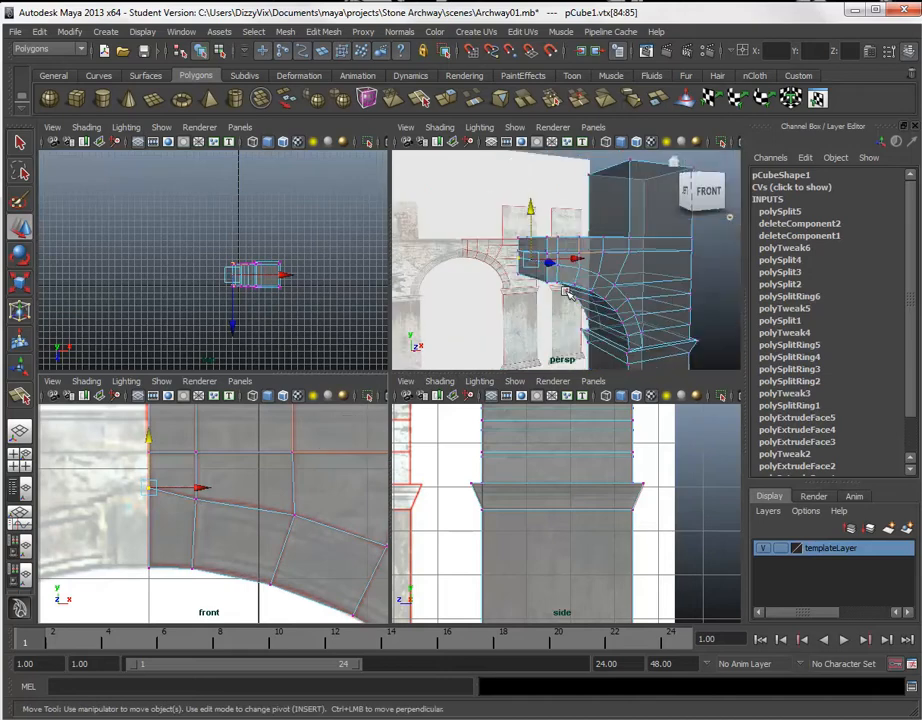
{"action": "left_click_drag", "start_coordinate": [566, 292], "coordinate": [702, 286], "text": "alt"}
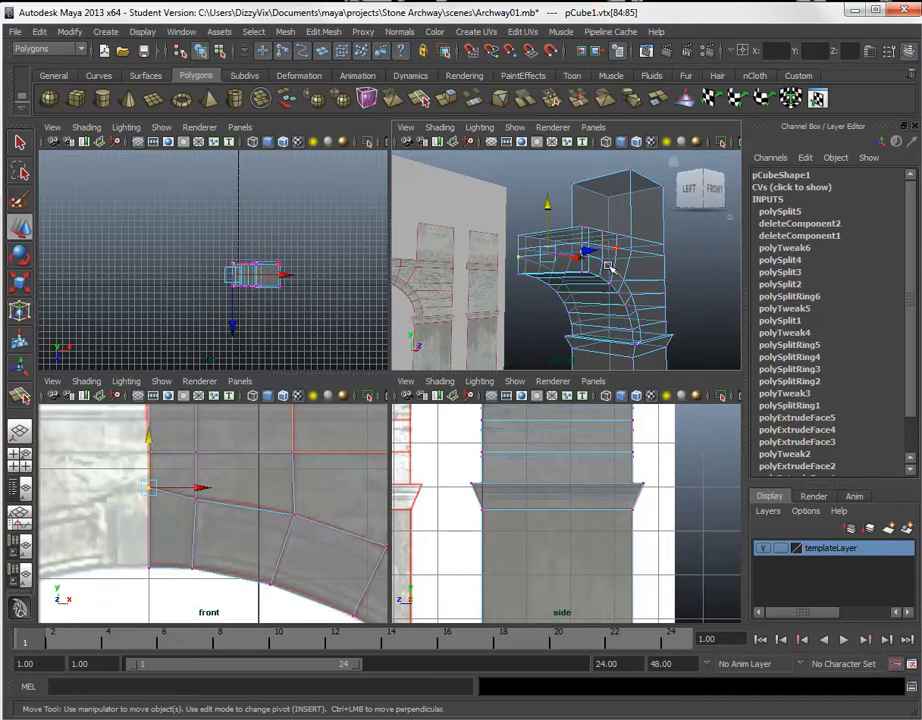
{"action": "scroll", "coordinate": [608, 290], "scroll_direction": "down", "scroll_amount": 2}
{"action": "scroll", "coordinate": [597, 281], "scroll_direction": "up", "scroll_amount": 1}
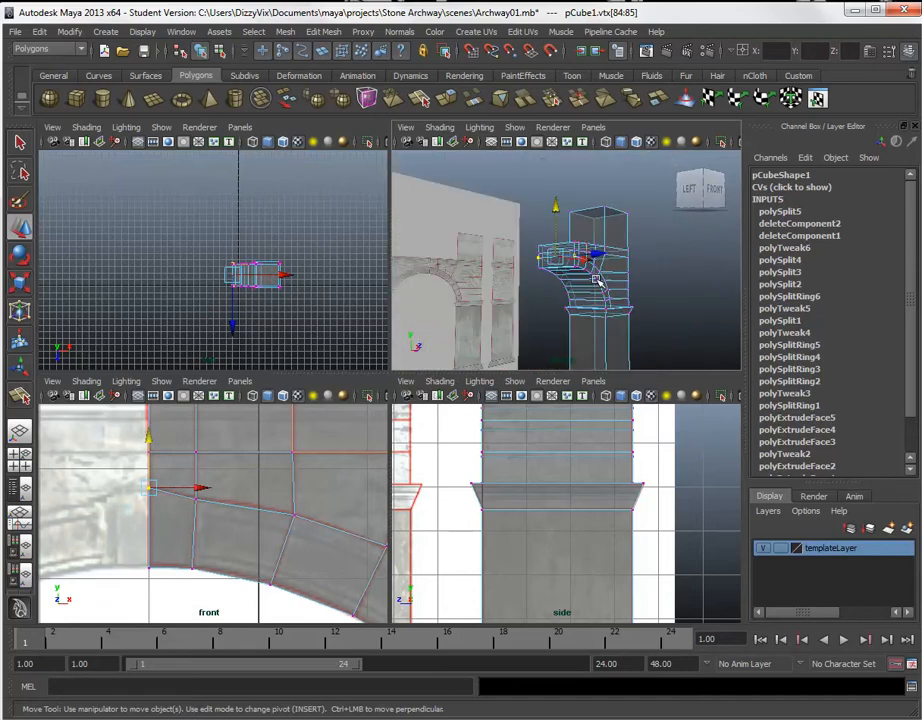
{"action": "left_click_drag", "start_coordinate": [612, 285], "coordinate": [560, 270], "text": "alt"}
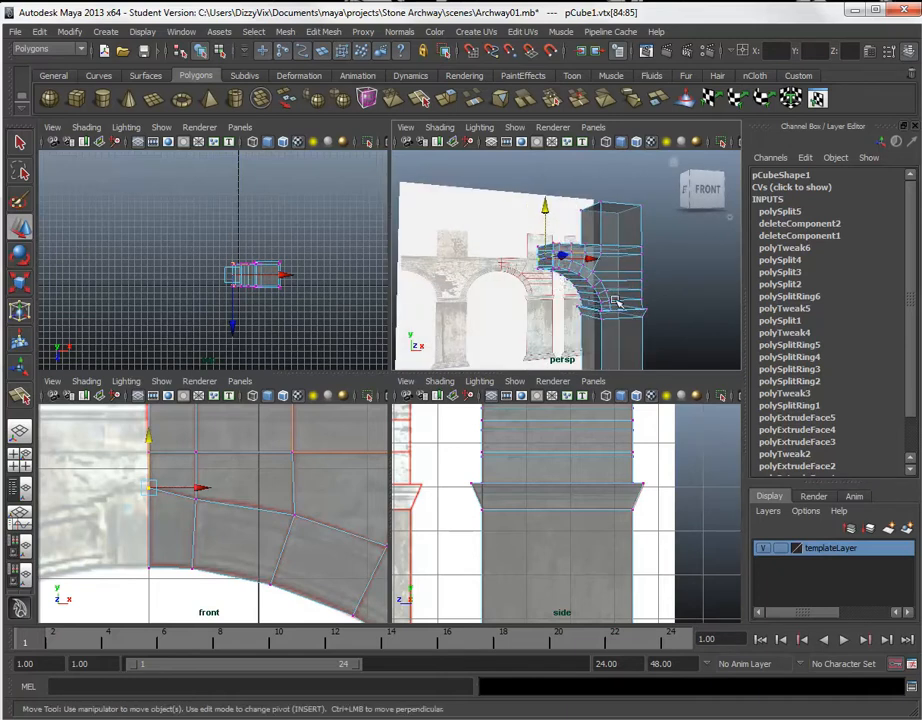
{"action": "left_click_drag", "start_coordinate": [614, 300], "coordinate": [593, 230], "text": "alt"}
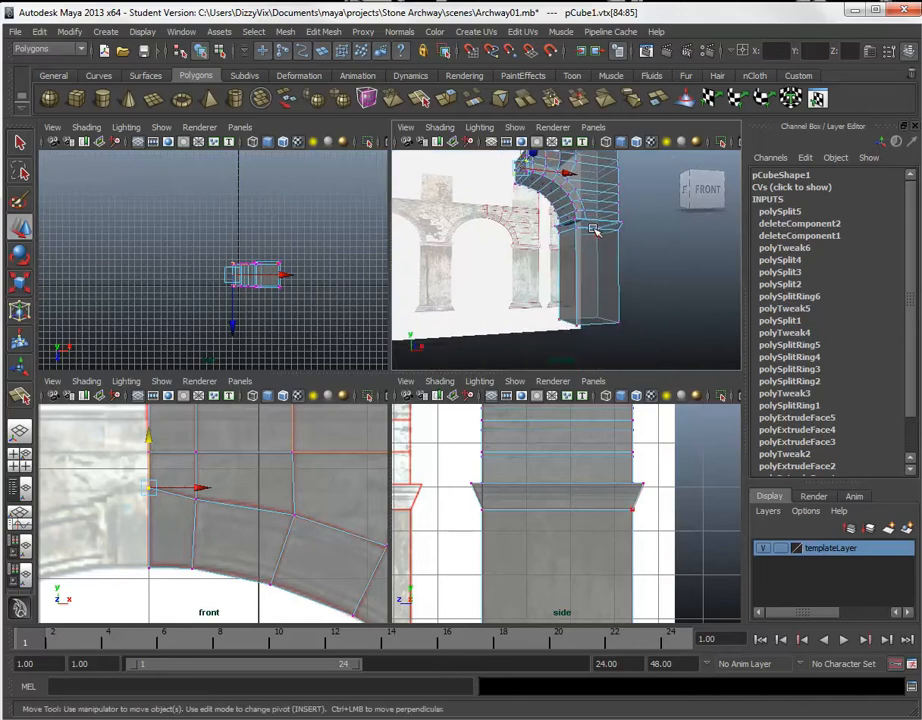
- Extrude the pier's bottom face and switch the extrusion manipulator to world axes
{"action": "left_click_drag", "start_coordinate": [597, 293], "coordinate": [586, 245], "text": "alt"}
{"action": "middle_click_drag", "start_coordinate": [575, 540], "coordinate": [510, 286], "text": "alt"}
{"action": "middle_click_drag", "start_coordinate": [497, 487], "coordinate": [518, 482], "text": "alt"}
{"action": "middle_click_drag", "start_coordinate": [354, 572], "coordinate": [68, 443], "text": "alt"}
{"action": "middle_click_drag", "start_coordinate": [284, 566], "coordinate": [86, 461], "text": "alt"}
{"action": "scroll", "coordinate": [266, 545], "scroll_direction": "down", "scroll_amount": 8}
{"action": "middle_click_drag", "start_coordinate": [260, 540], "coordinate": [202, 342], "text": "alt"}
{"action": "scroll", "coordinate": [250, 535], "scroll_direction": "up", "scroll_amount": 3}
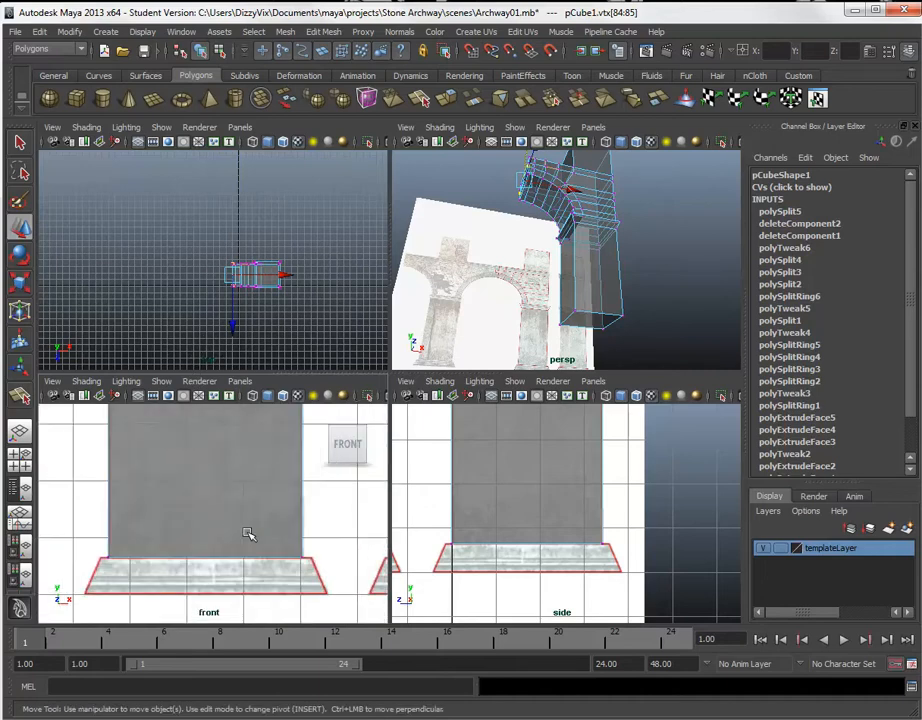
{"action": "right_click", "coordinate": [595, 313]}
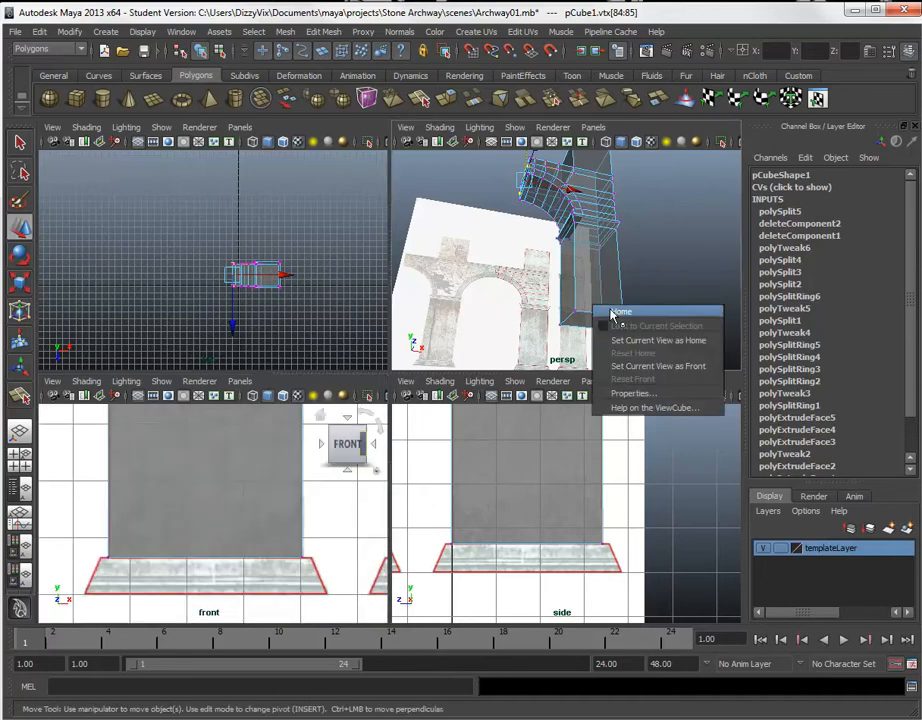
{"action": "left_click", "coordinate": [605, 255]}
{"action": "right_click_drag", "start_coordinate": [593, 266], "coordinate": [596, 302]}
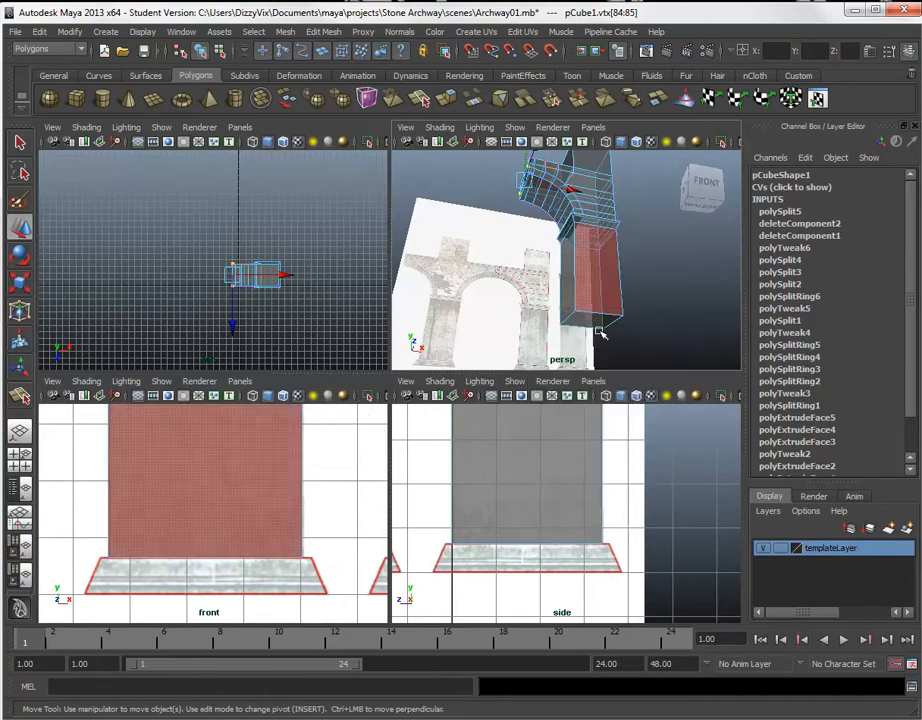
{"action": "left_click", "coordinate": [596, 325]}
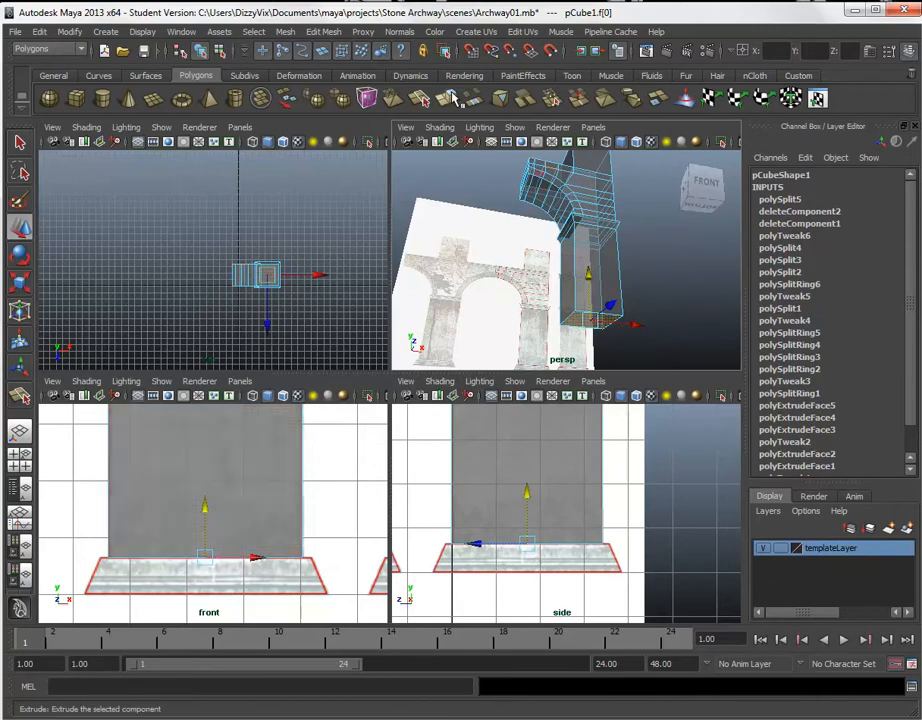
{"action": "left_click", "coordinate": [447, 97]}
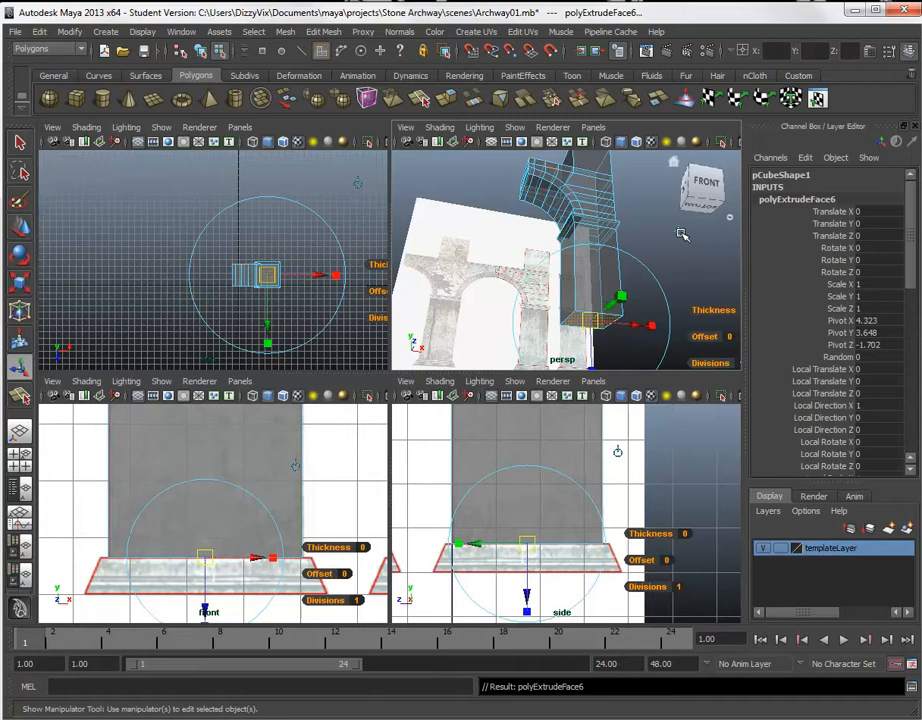
{"action": "left_click", "coordinate": [596, 288]}
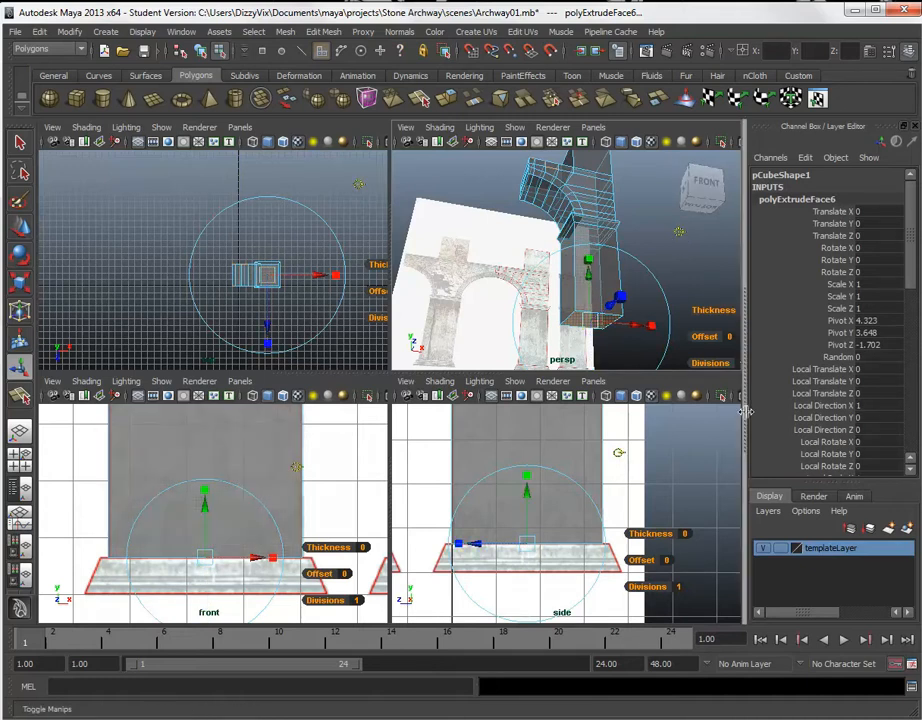
- Scale the extruded bottom face outward to match the top width of the base outline in the front view
{"action": "left_click", "coordinate": [19, 265]}
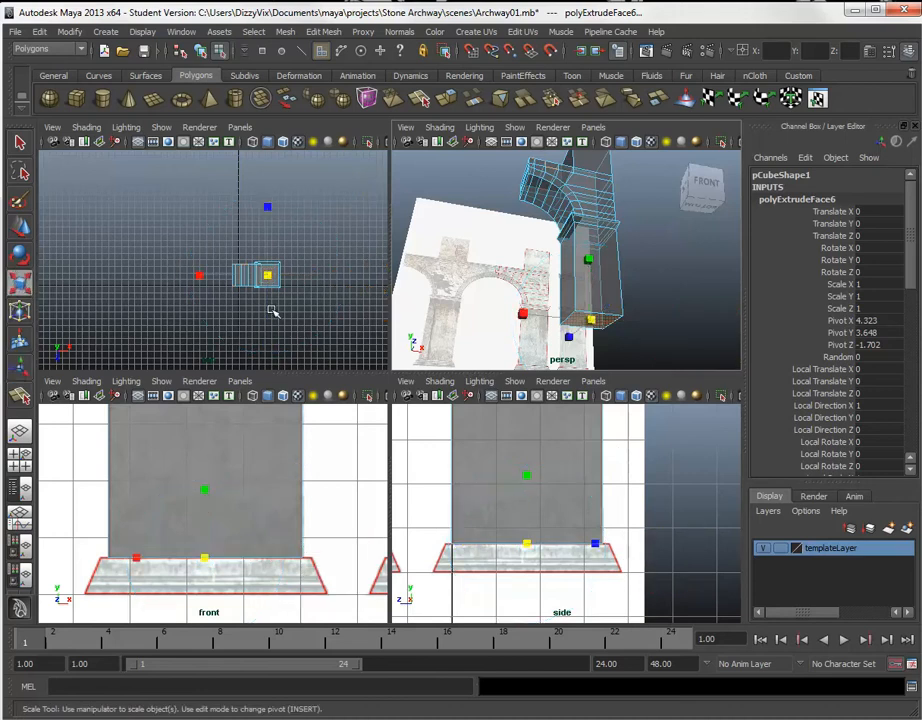
{"action": "middle_click_drag", "start_coordinate": [219, 568], "coordinate": [380, 535]}
{"action": "scroll", "coordinate": [229, 570], "scroll_direction": "up", "scroll_amount": 4}
{"action": "right_click_drag", "start_coordinate": [228, 607], "coordinate": [257, 623], "text": "alt"}
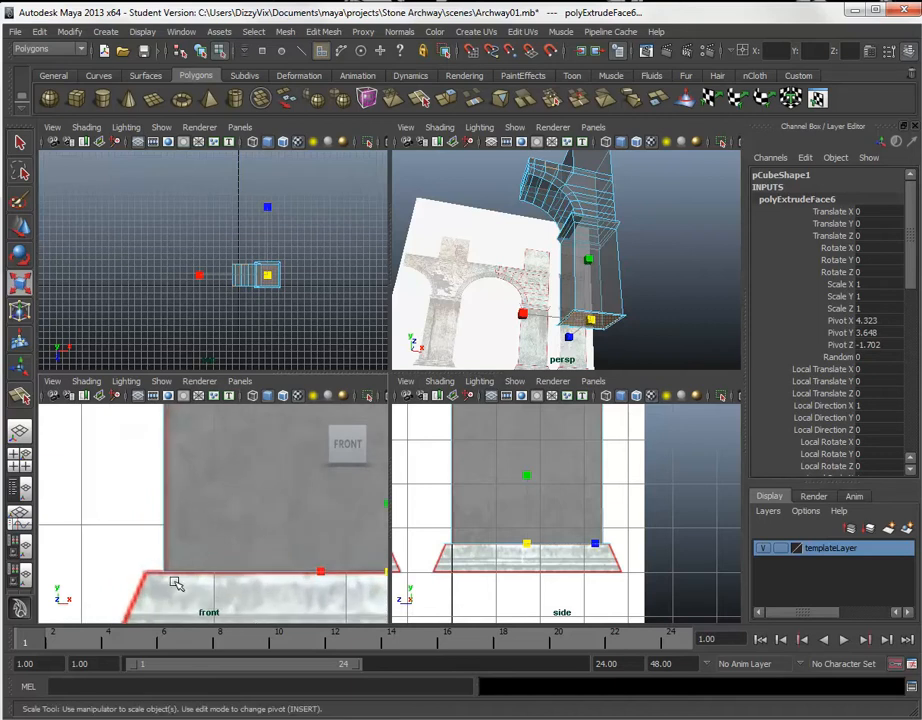
{"action": "middle_click_drag", "start_coordinate": [236, 597], "coordinate": [235, 576]}
{"action": "scroll", "coordinate": [234, 552], "scroll_direction": "down", "scroll_amount": 5}
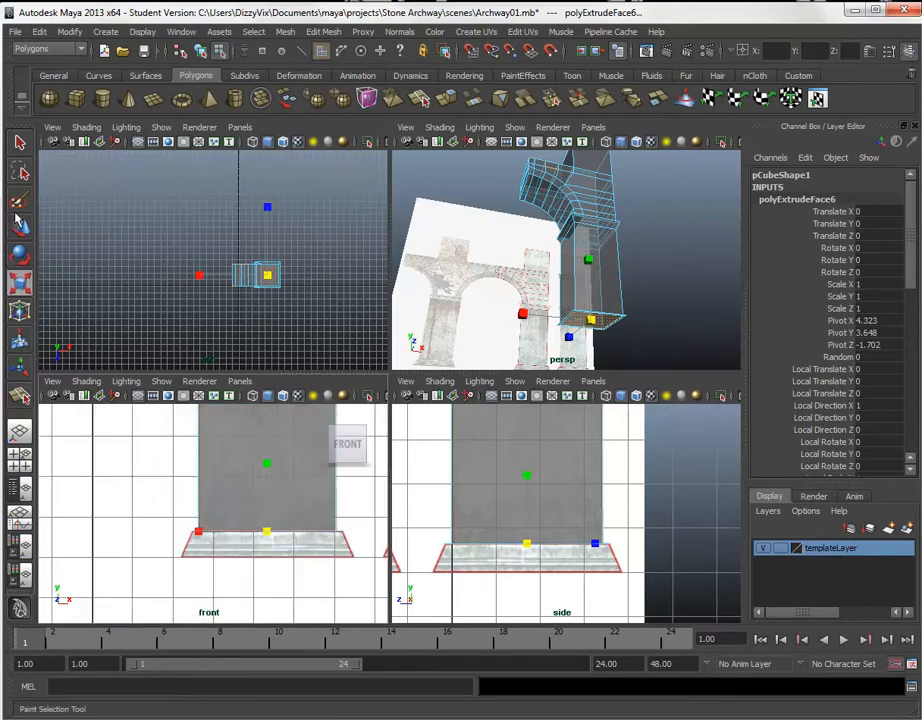
- Adjust the widened face's height so it lines up with the top line of the base outline
{"action": "left_click", "coordinate": [19, 226]}
{"action": "left_click", "coordinate": [262, 480]}
{"action": "middle_click_drag", "start_coordinate": [265, 486], "coordinate": [266, 486]}
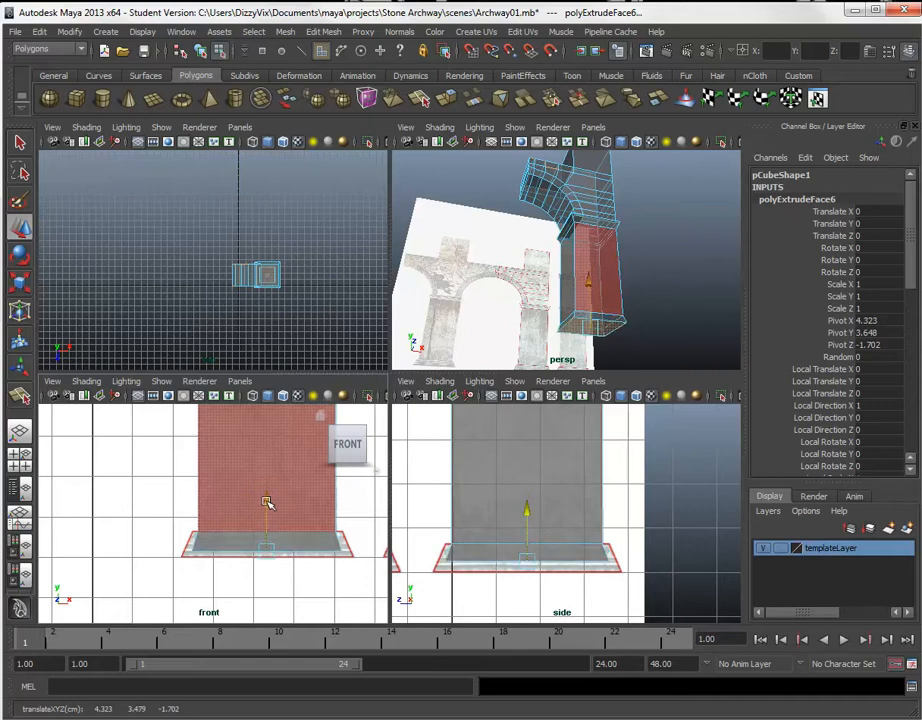
{"action": "left_click", "coordinate": [282, 551]}
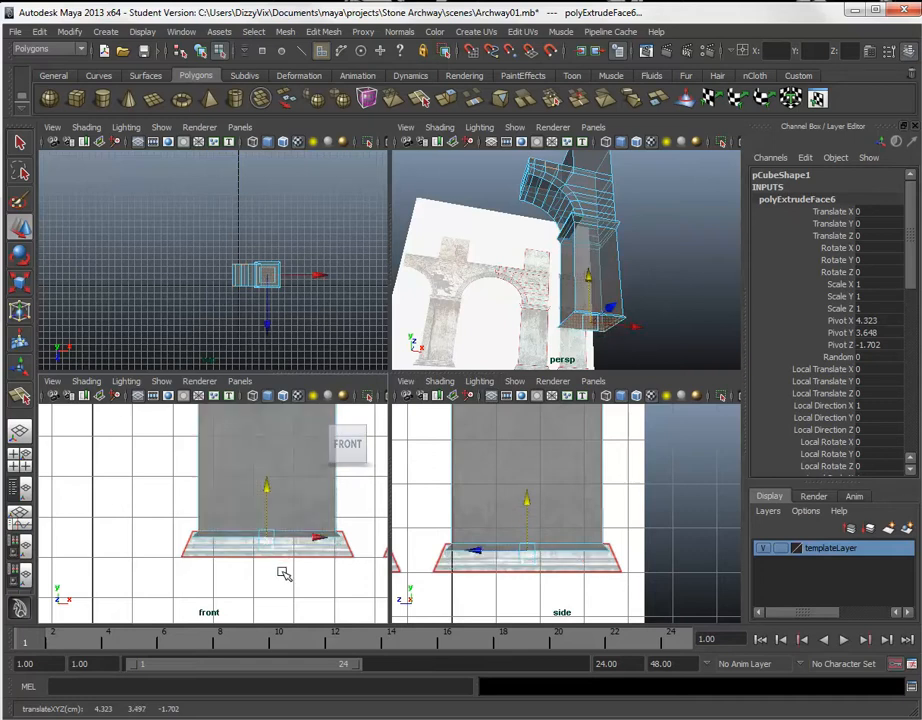
{"action": "left_click", "coordinate": [268, 486]}
{"action": "mouse_move", "coordinate": [269, 506]}
{"action": "left_mouse_down"}
{"action": "mouse_move", "coordinate": [270, 488]}
{"action": "mouse_move", "coordinate": [269, 507]}
{"action": "left_mouse_up"}
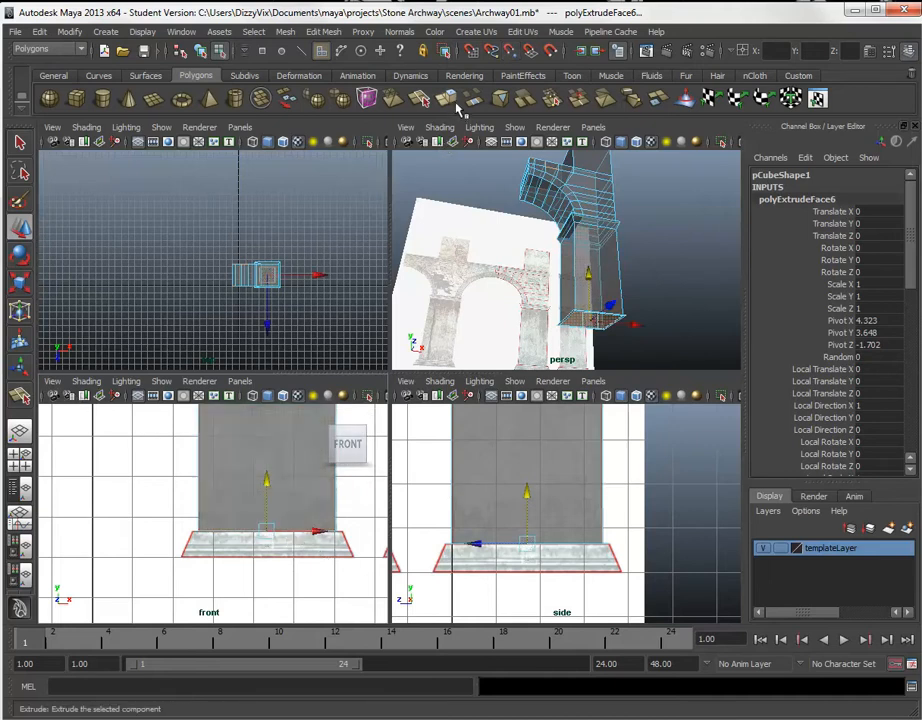
- Extrude the widened face again with world axes and lower it by 0.633 to the bottom line of the base outline
{"action": "left_click", "coordinate": [457, 104]}
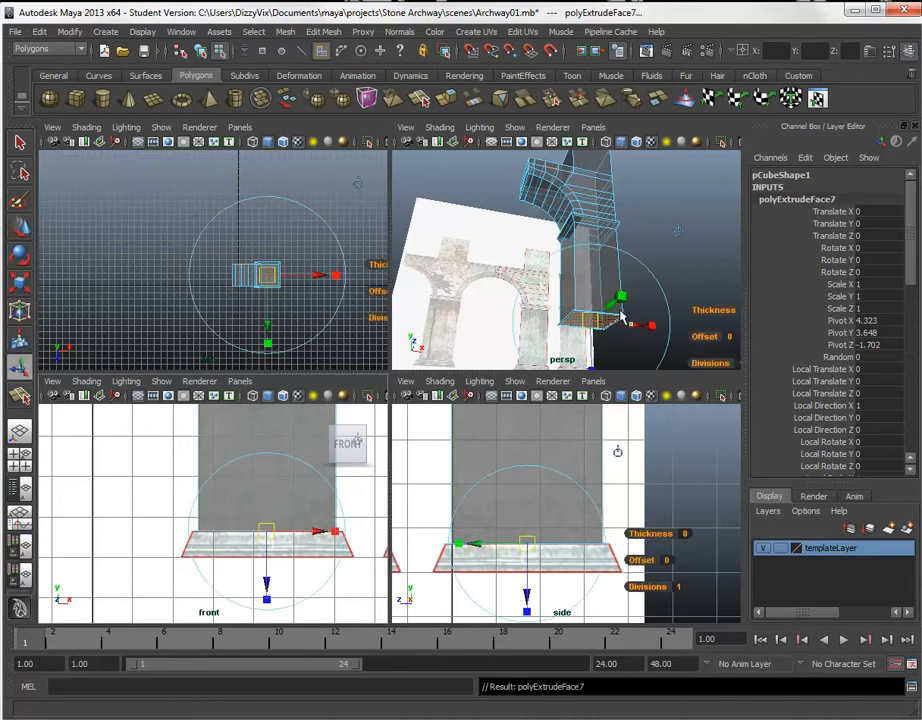
{"action": "left_click", "coordinate": [680, 232]}
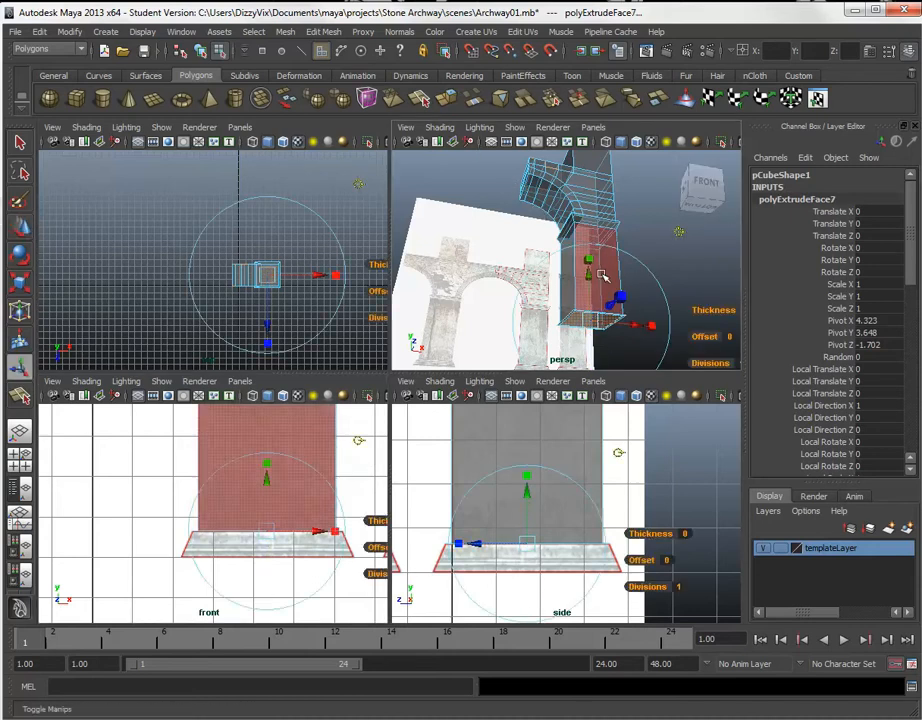
{"action": "mouse_move", "coordinate": [589, 277]}
{"action": "left_mouse_down"}
{"action": "mouse_move", "coordinate": [593, 300]}
{"action": "mouse_move", "coordinate": [594, 285]}
{"action": "left_mouse_up"}
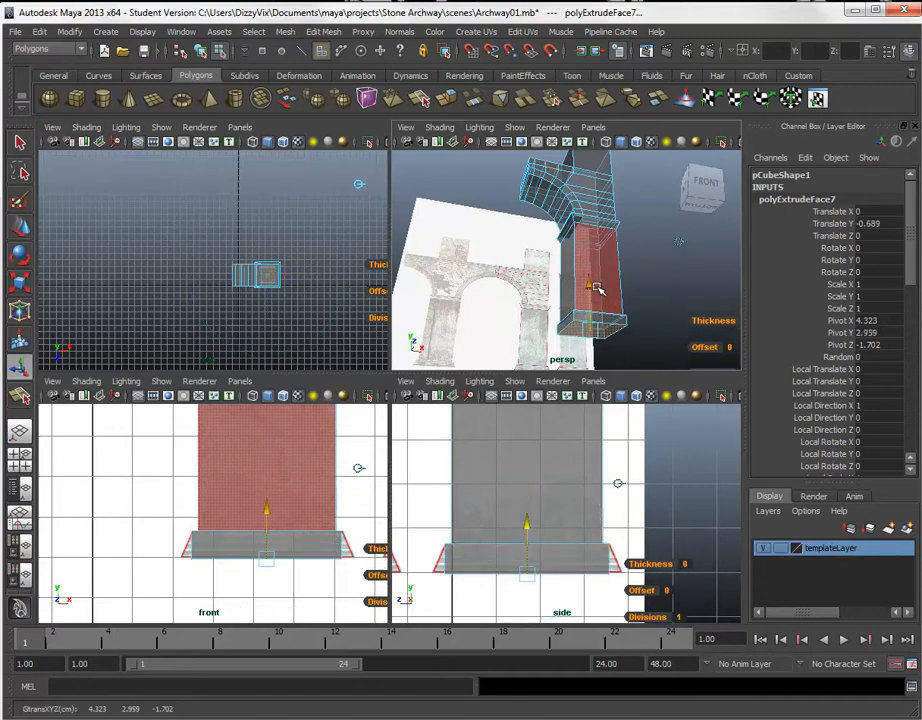
{"action": "key", "text": "t"}
{"action": "scroll", "coordinate": [263, 556], "scroll_direction": "up", "scroll_amount": 2}
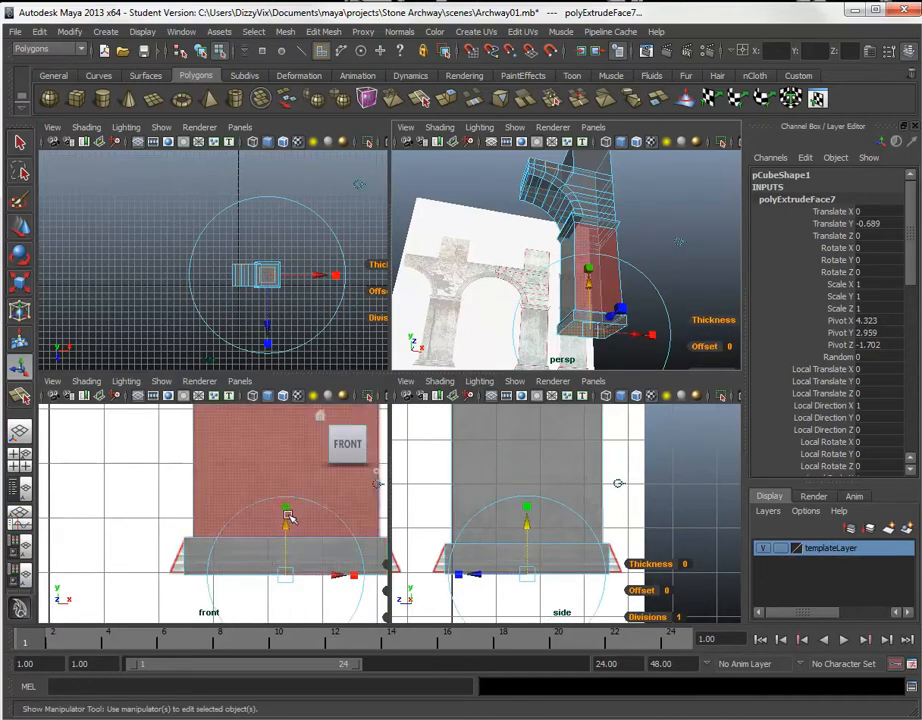
{"action": "mouse_move", "coordinate": [218, 527]}
{"action": "middle_mouse_down"}
{"action": "mouse_move", "coordinate": [224, 509]}
{"action": "mouse_move", "coordinate": [229, 515]}
{"action": "middle_mouse_up"}
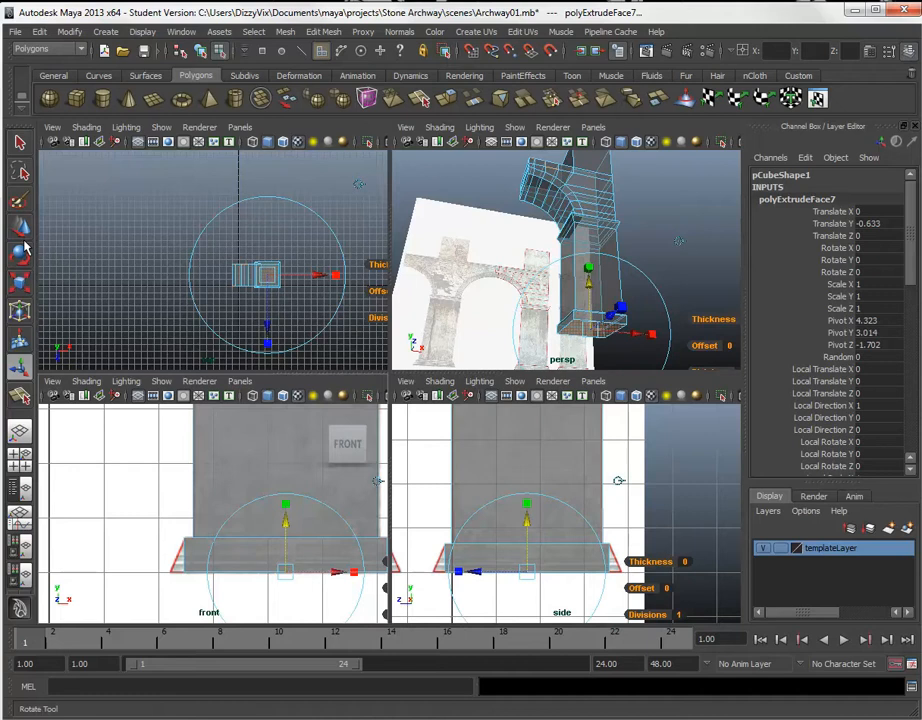
- Scale the lowered bottom face outward so the base's sides flare along the sloped reference lines
{"action": "left_click", "coordinate": [19, 283]}
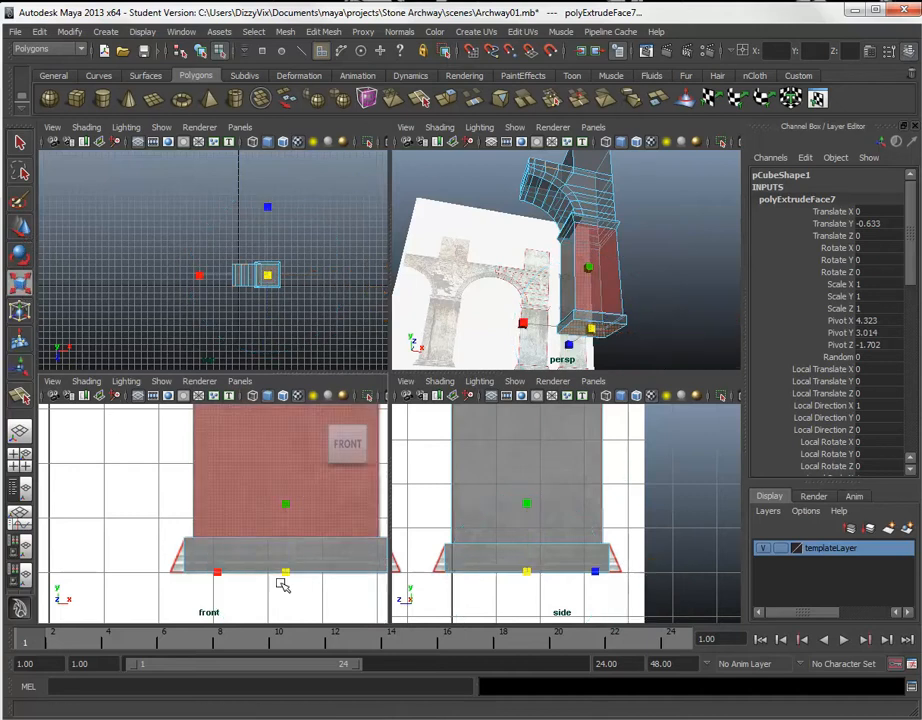
{"action": "middle_click_drag", "start_coordinate": [302, 598], "coordinate": [318, 597]}
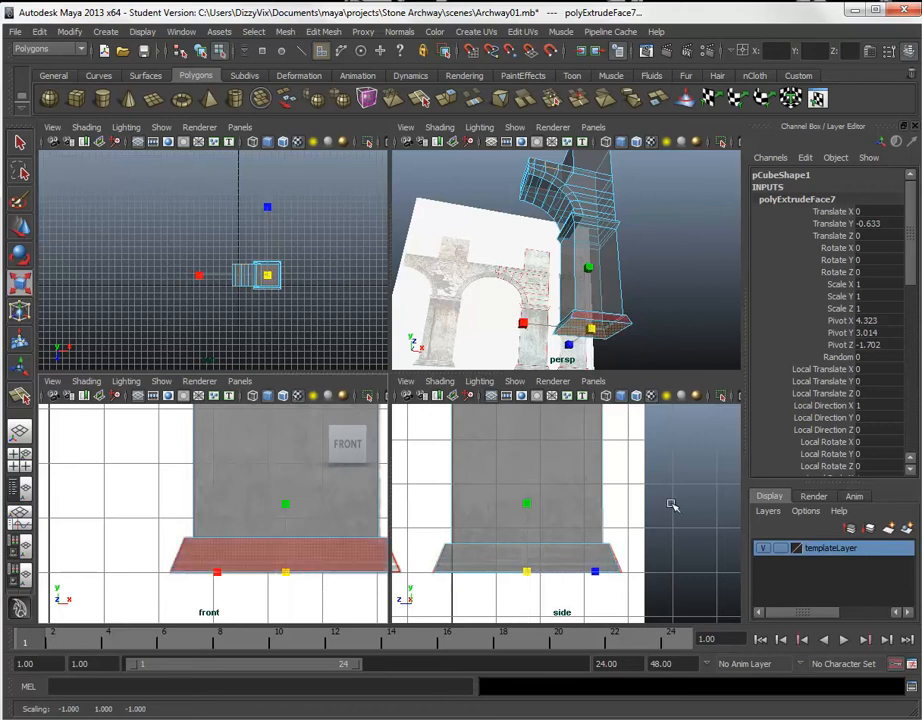
{"action": "left_click_drag", "start_coordinate": [669, 305], "coordinate": [619, 352], "text": "alt"}
{"action": "middle_click_drag", "start_coordinate": [625, 318], "coordinate": [622, 352], "text": "alt"}
{"action": "right_click_drag", "start_coordinate": [628, 315], "coordinate": [605, 294], "text": "alt"}
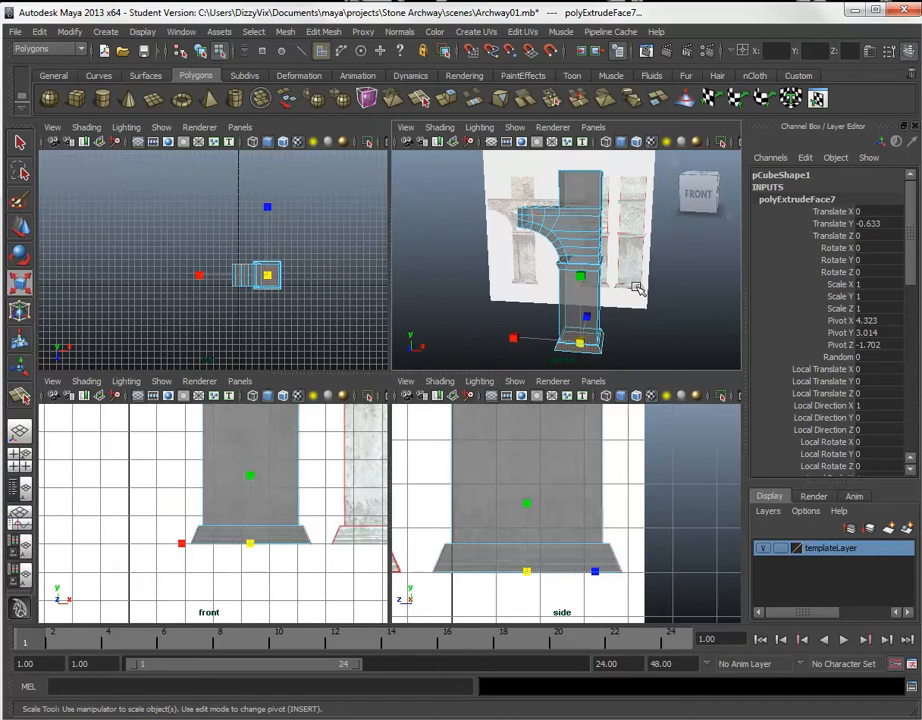
- Save the scene as Archway01.mb in the scenes folder, replacing the existing file and accepting the student version notice
{"action": "left_click", "coordinate": [15, 33]}
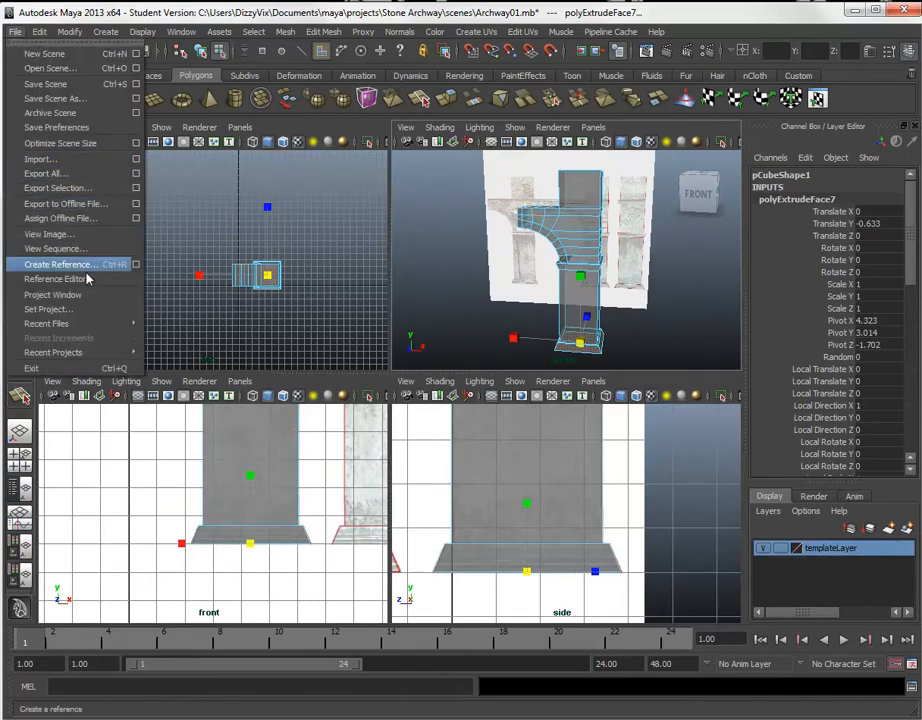
{"action": "left_click", "coordinate": [85, 101]}
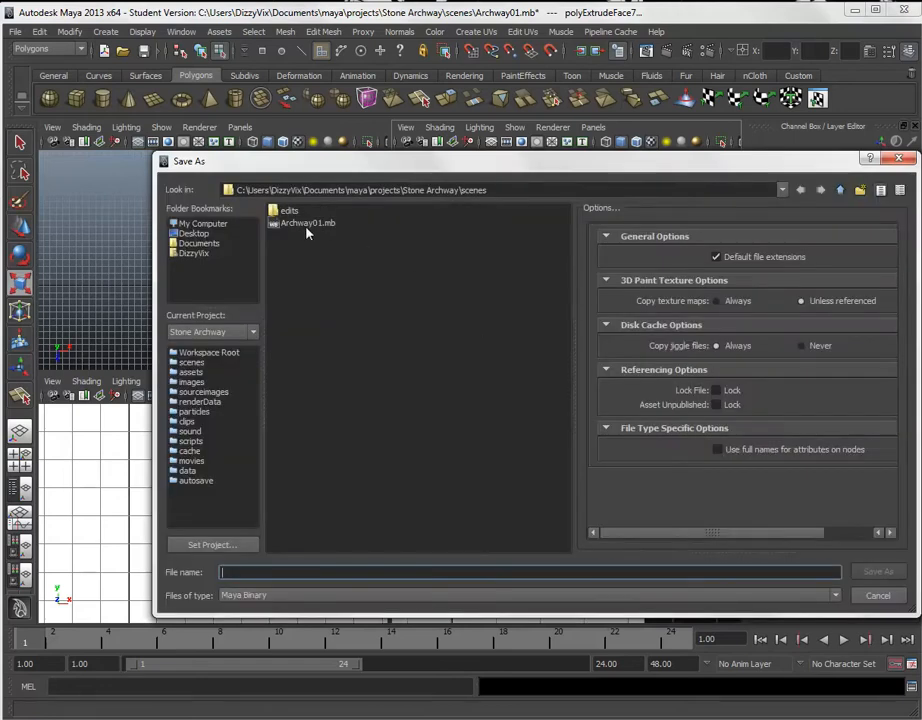
{"action": "left_click", "coordinate": [307, 225]}
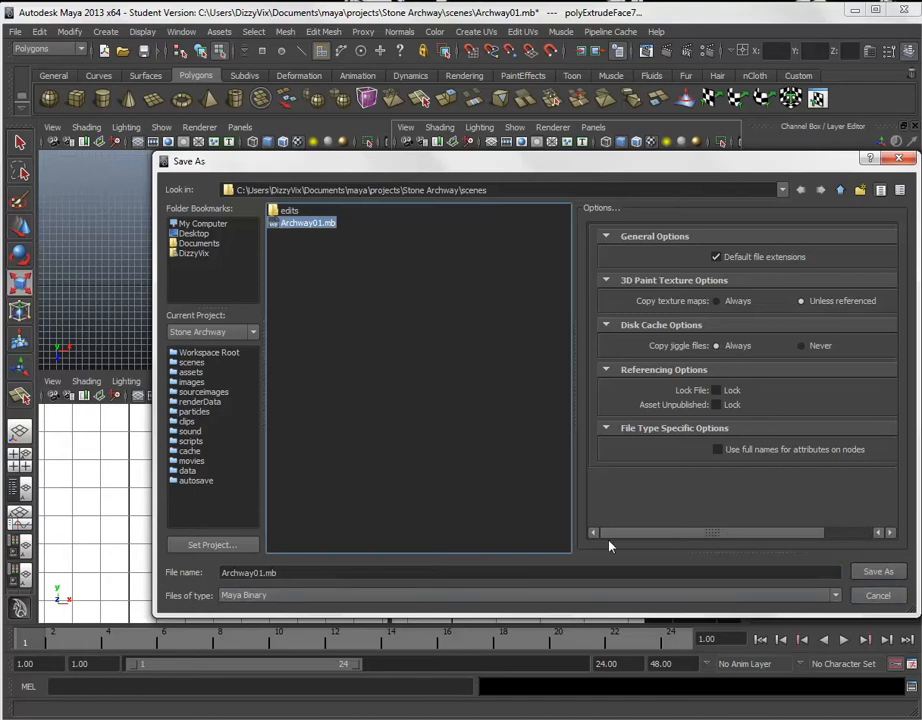
{"action": "left_click", "coordinate": [878, 573]}
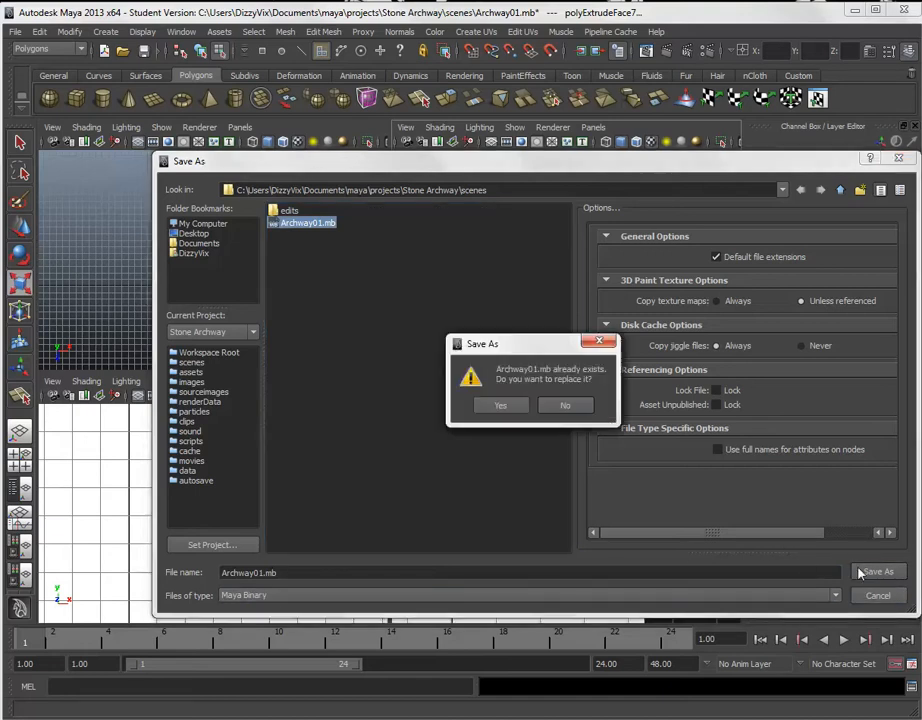
{"action": "left_click", "coordinate": [513, 407]}
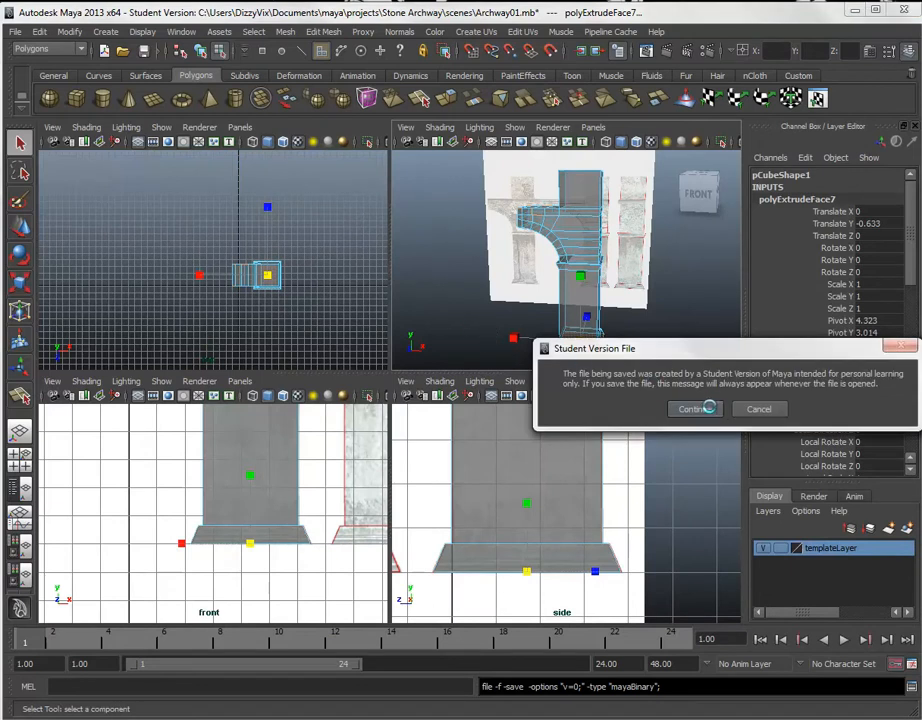
{"action": "left_click_drag", "start_coordinate": [666, 349], "coordinate": [554, 318]}
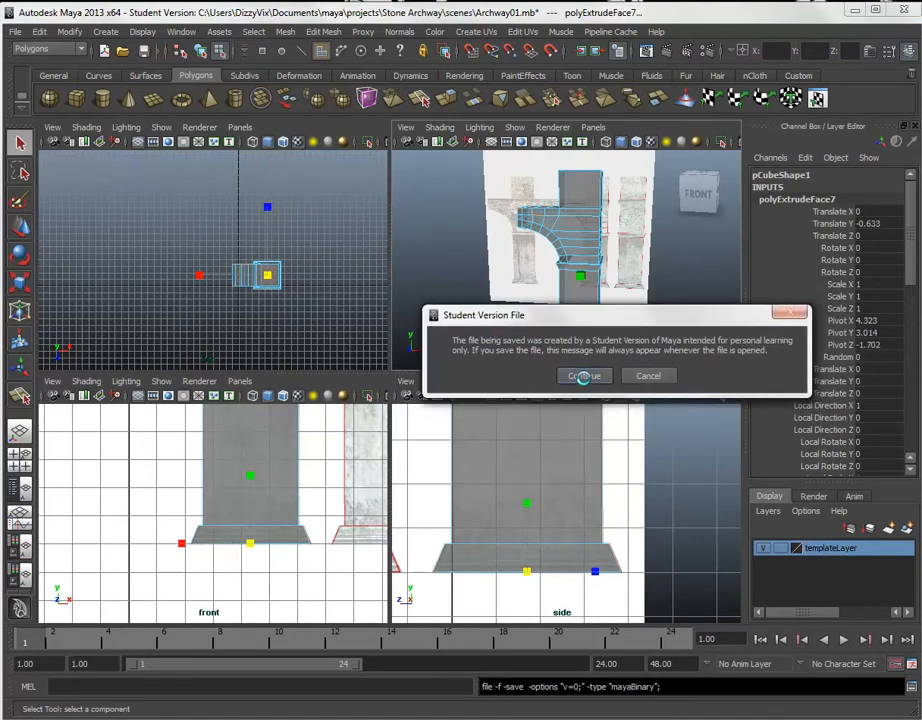
{"action": "left_click", "coordinate": [583, 376]}
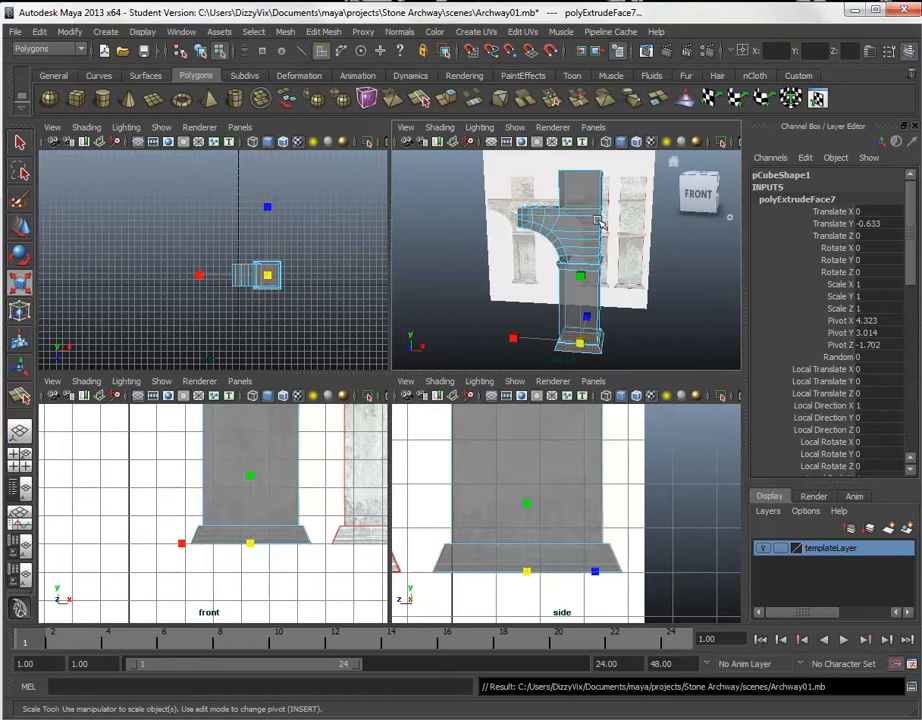
- Duplicate the whole half arch and move the copy along X to -17.661, clear of the original
{"action": "right_click_drag", "start_coordinate": [584, 245], "coordinate": [624, 221]}
{"action": "left_click", "coordinate": [548, 245]}
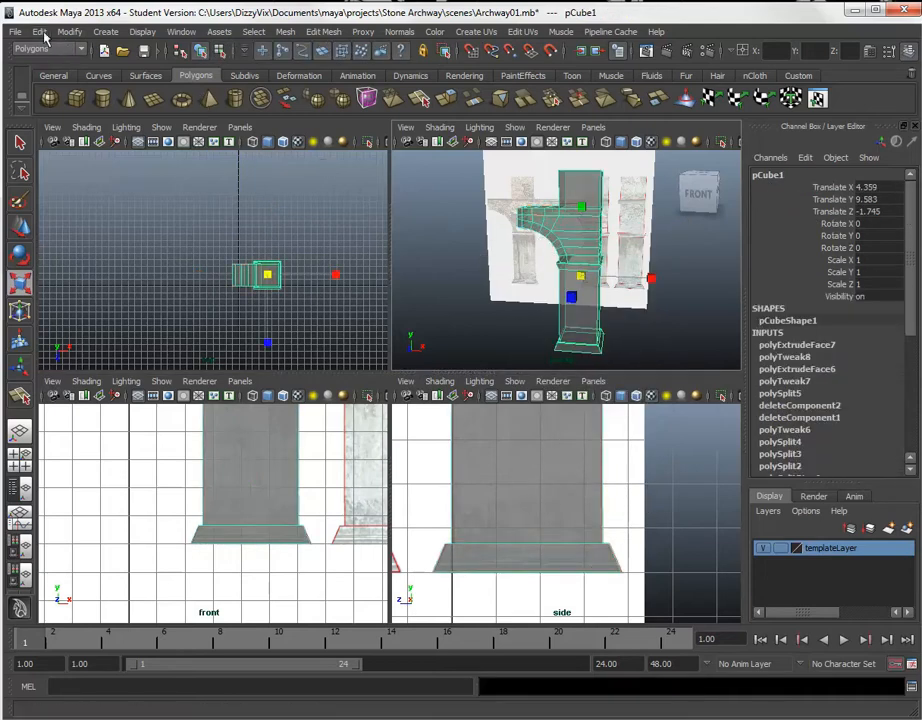
{"action": "left_click", "coordinate": [42, 33]}
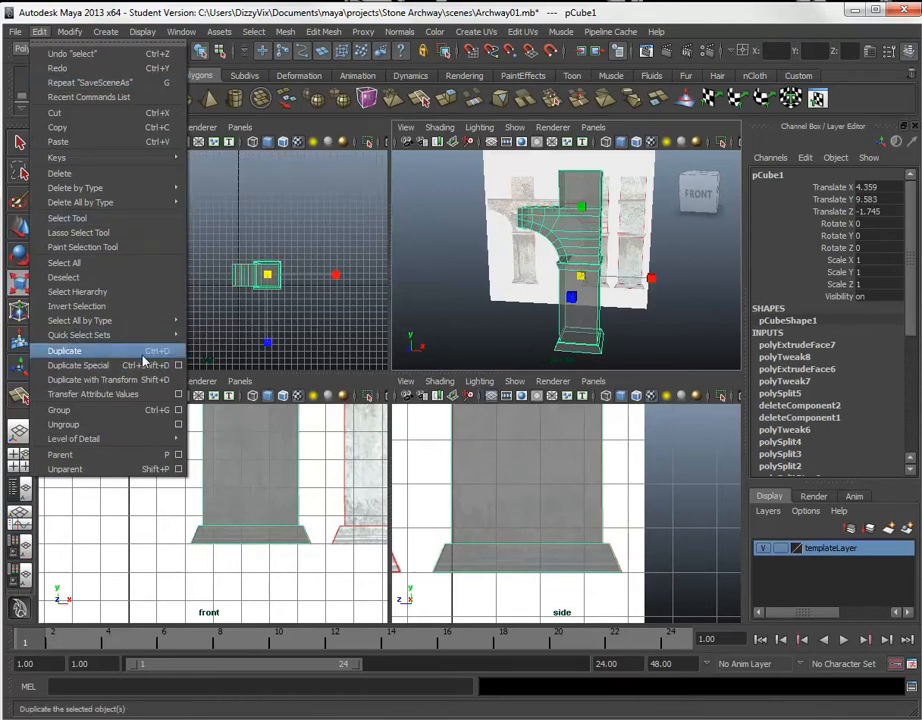
{"action": "left_click", "coordinate": [143, 352]}
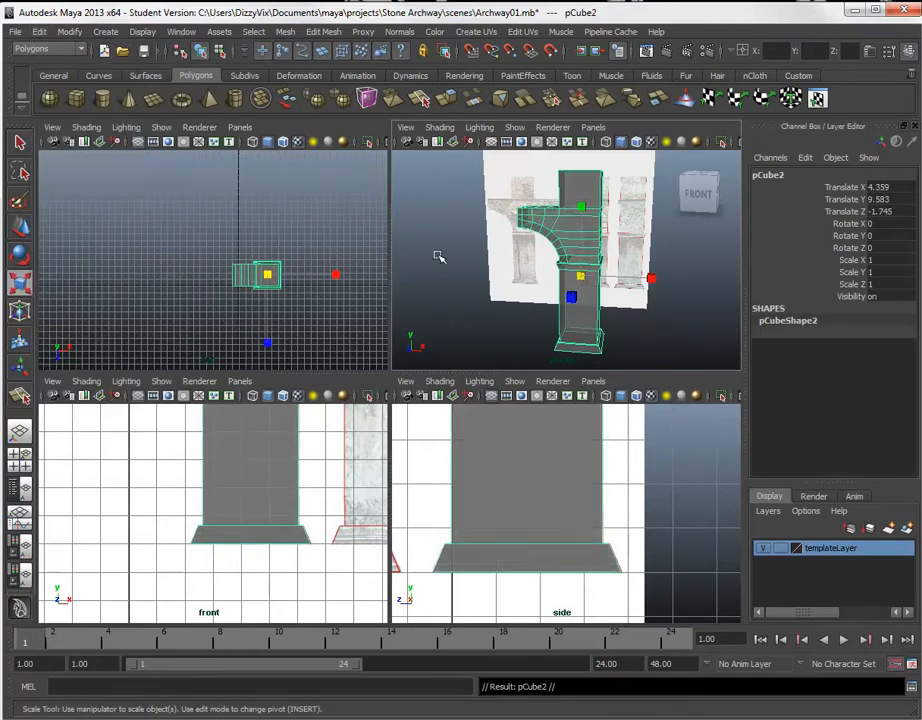
{"action": "left_click", "coordinate": [22, 229]}
{"action": "left_click_drag", "start_coordinate": [651, 278], "coordinate": [400, 280]}
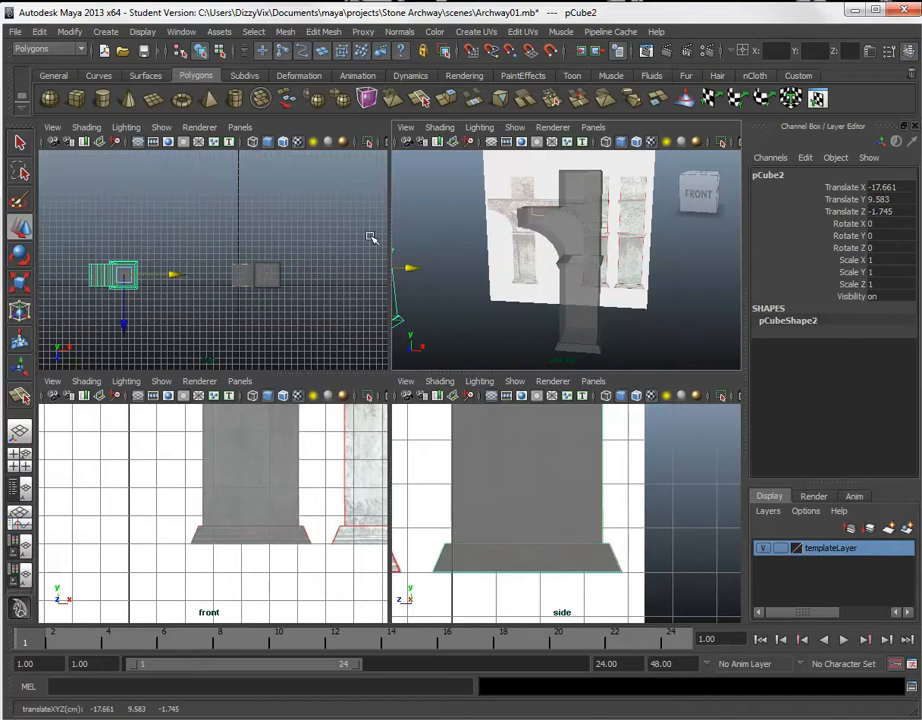
- Delete the faces closing the inner end of the original half arch, where the two halves meet at the crown
{"action": "mouse_move", "coordinate": [474, 320]}
{"action": "left_mouse_down", "text": "alt"}
{"action": "mouse_move", "coordinate": [482, 317]}
{"action": "mouse_move", "coordinate": [461, 315]}
{"action": "left_mouse_up", "text": "alt"}
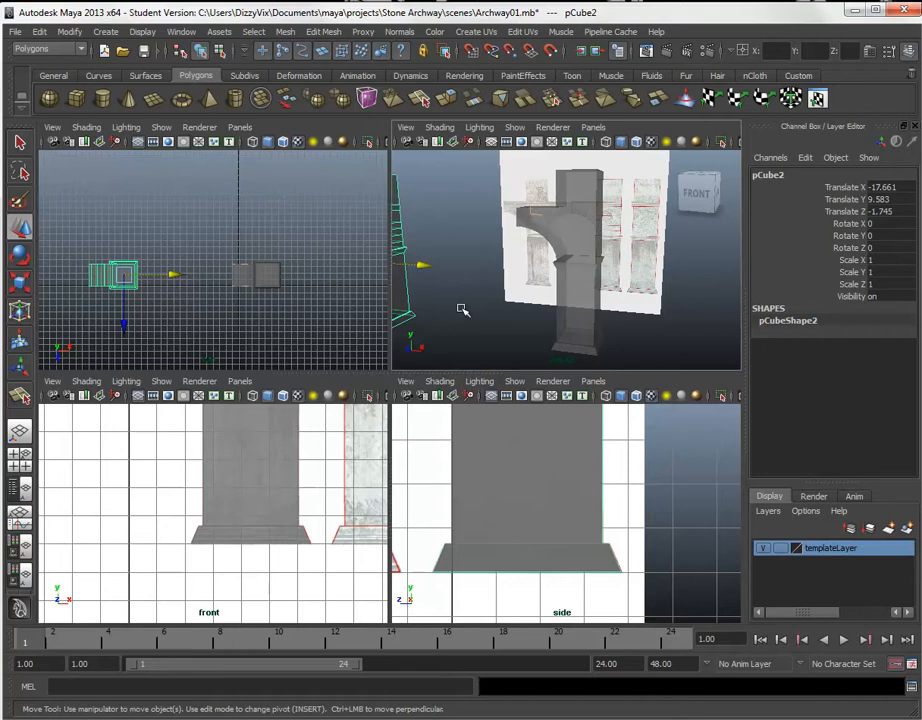
{"action": "left_click_drag", "start_coordinate": [531, 263], "coordinate": [659, 263], "text": "alt"}
{"action": "right_click_drag", "start_coordinate": [661, 264], "coordinate": [755, 355], "text": "alt"}
{"action": "left_click_drag", "start_coordinate": [630, 243], "coordinate": [617, 270], "text": "alt"}
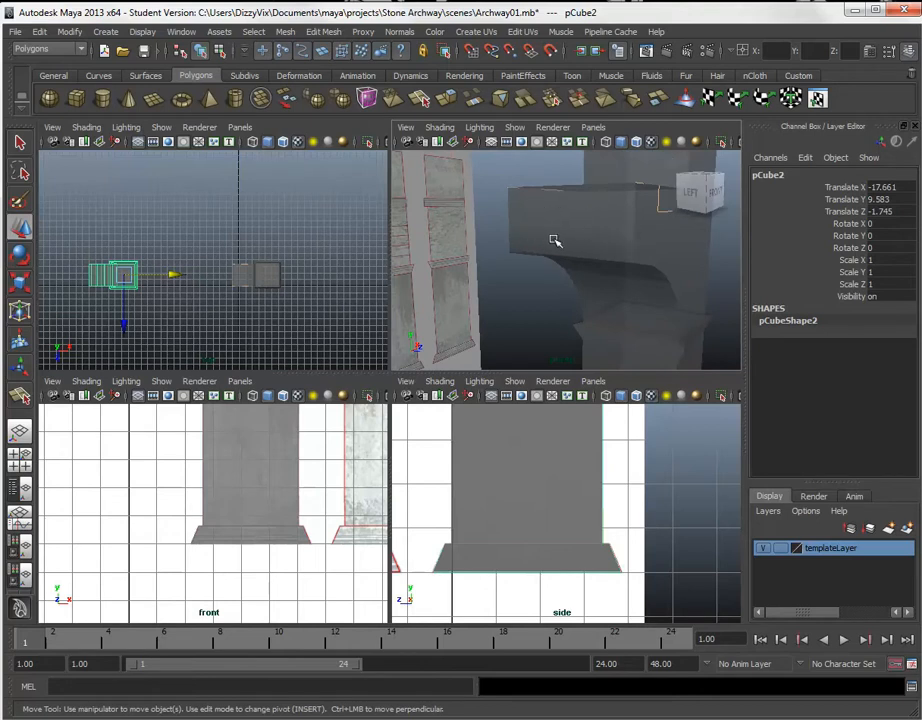
{"action": "right_click_drag", "start_coordinate": [560, 235], "coordinate": [565, 267]}
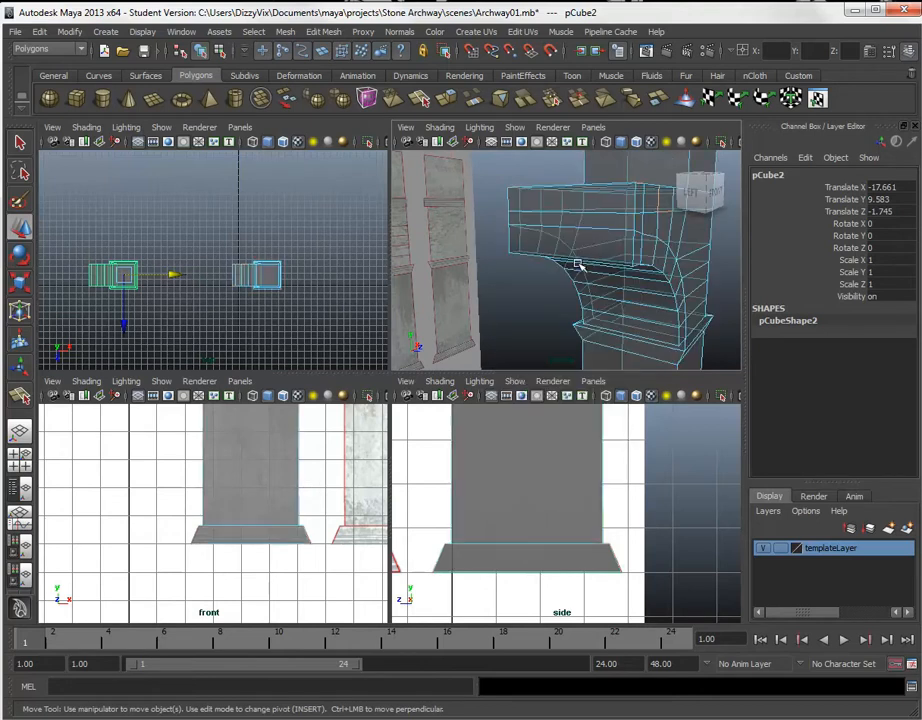
{"action": "left_click_drag", "start_coordinate": [604, 246], "coordinate": [569, 231], "text": "alt"}
{"action": "left_click", "coordinate": [565, 228]}
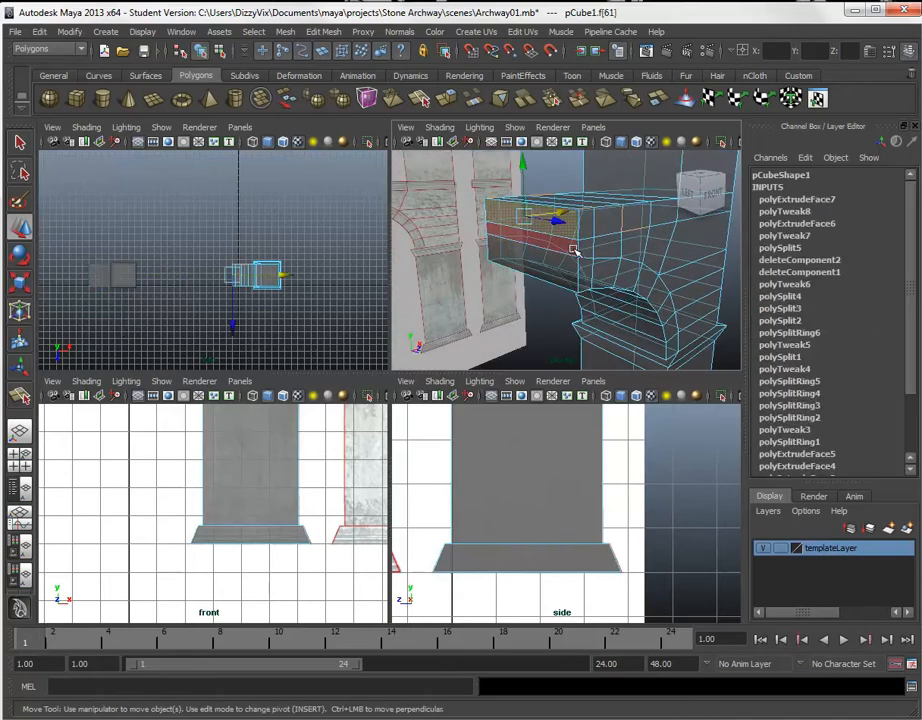
{"action": "left_click_drag", "start_coordinate": [569, 275], "coordinate": [621, 261], "text": "alt"}
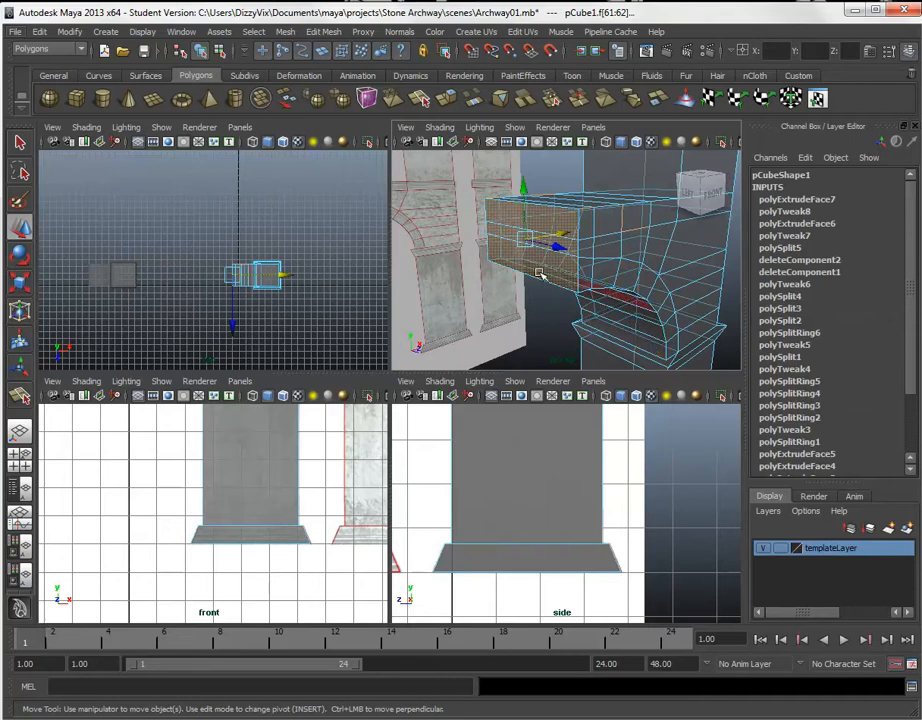
{"action": "left_click_drag", "start_coordinate": [556, 318], "coordinate": [630, 243], "text": "alt"}
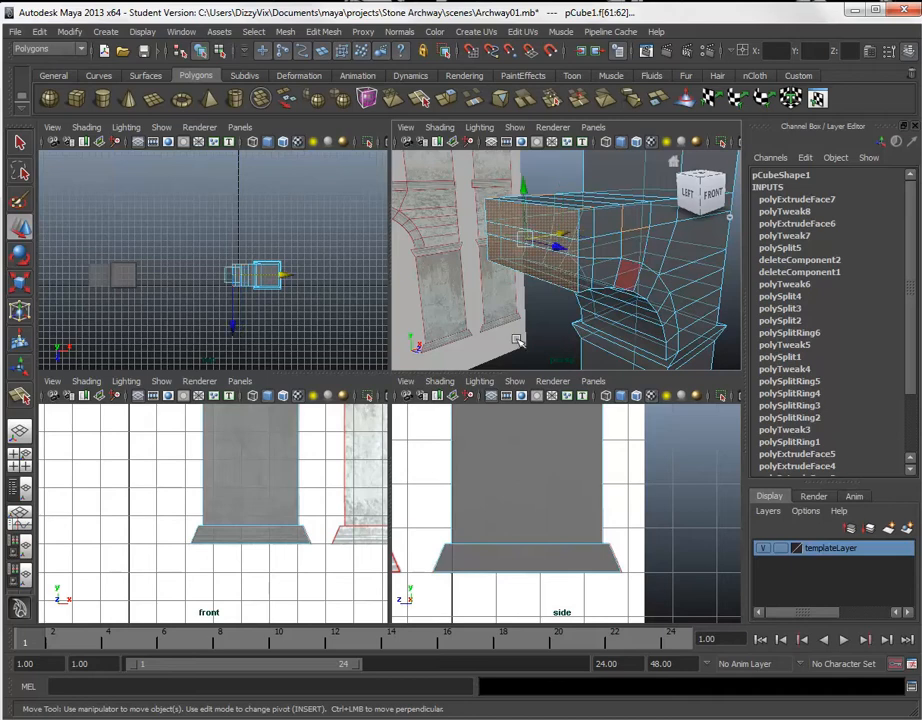
{"action": "left_click_drag", "start_coordinate": [612, 250], "coordinate": [516, 343], "text": "alt"}
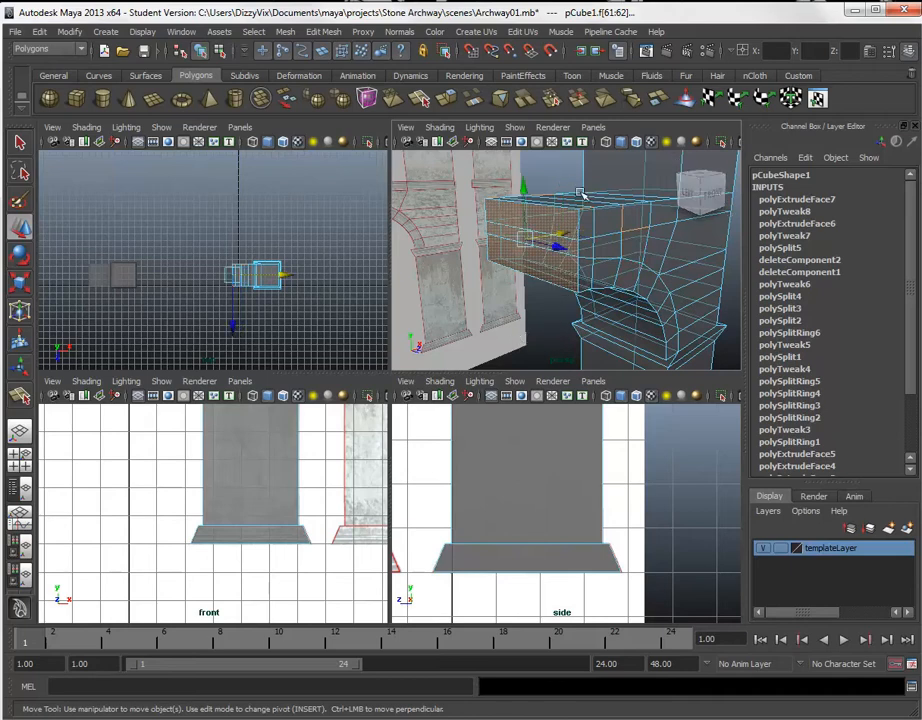
{"action": "key", "text": "Delete"}
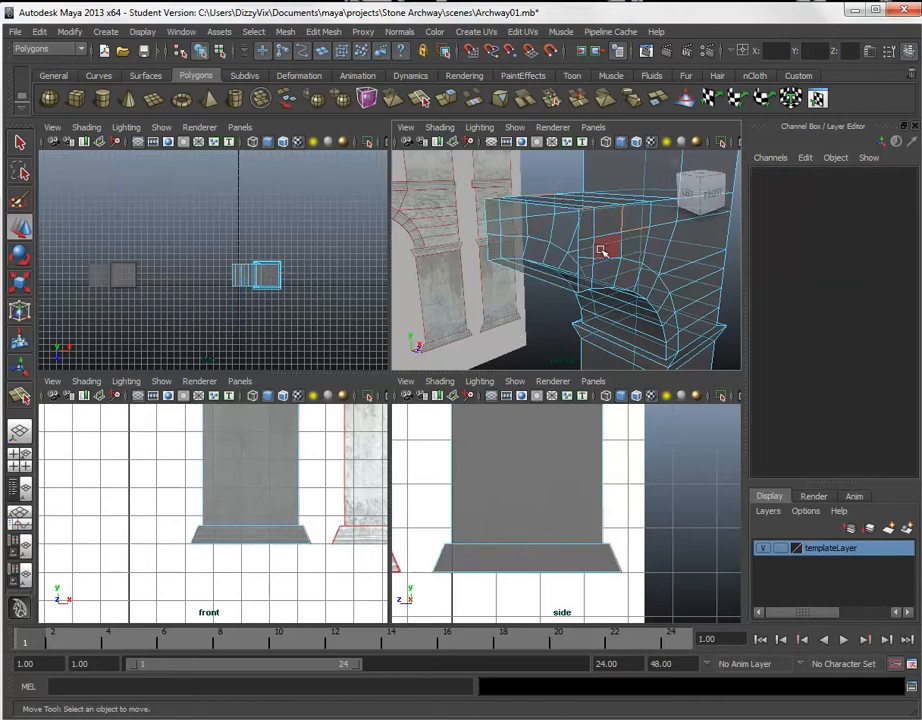
{"action": "mouse_move", "coordinate": [574, 263]}
{"action": "left_mouse_down", "text": "alt"}
{"action": "mouse_move", "coordinate": [574, 288]}
{"action": "mouse_move", "coordinate": [570, 270]}
{"action": "mouse_move", "coordinate": [548, 262]}
{"action": "mouse_move", "coordinate": [580, 270]}
{"action": "mouse_move", "coordinate": [550, 268]}
{"action": "mouse_move", "coordinate": [567, 272]}
{"action": "left_mouse_up", "text": "alt"}
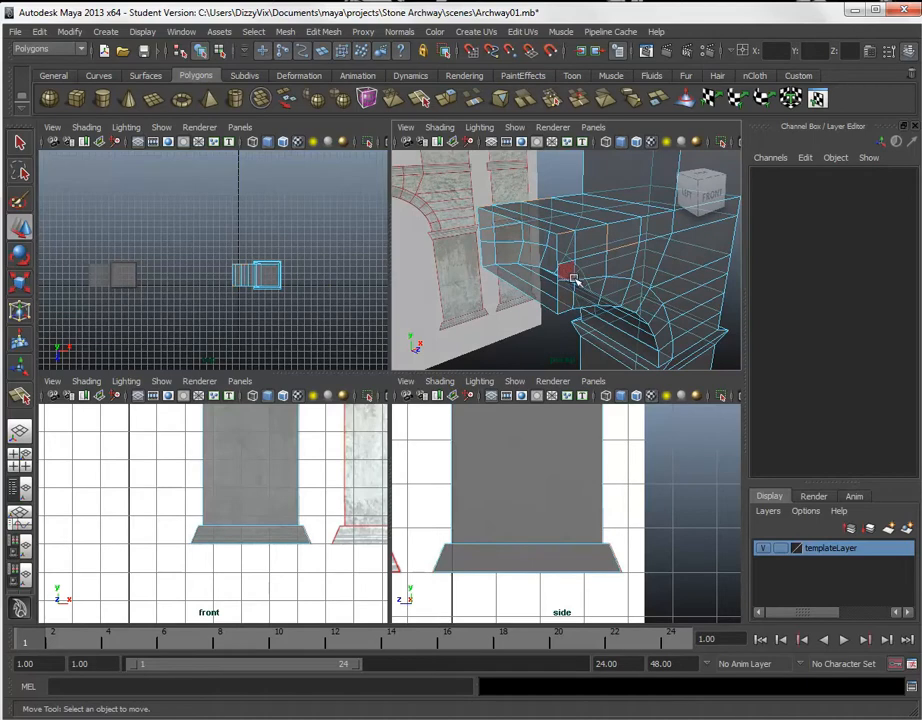
- Mirror the original half arch in the -X direction with Mirror Geometry, with merging with the original turned off
{"action": "right_click_drag", "start_coordinate": [592, 290], "coordinate": [668, 254]}
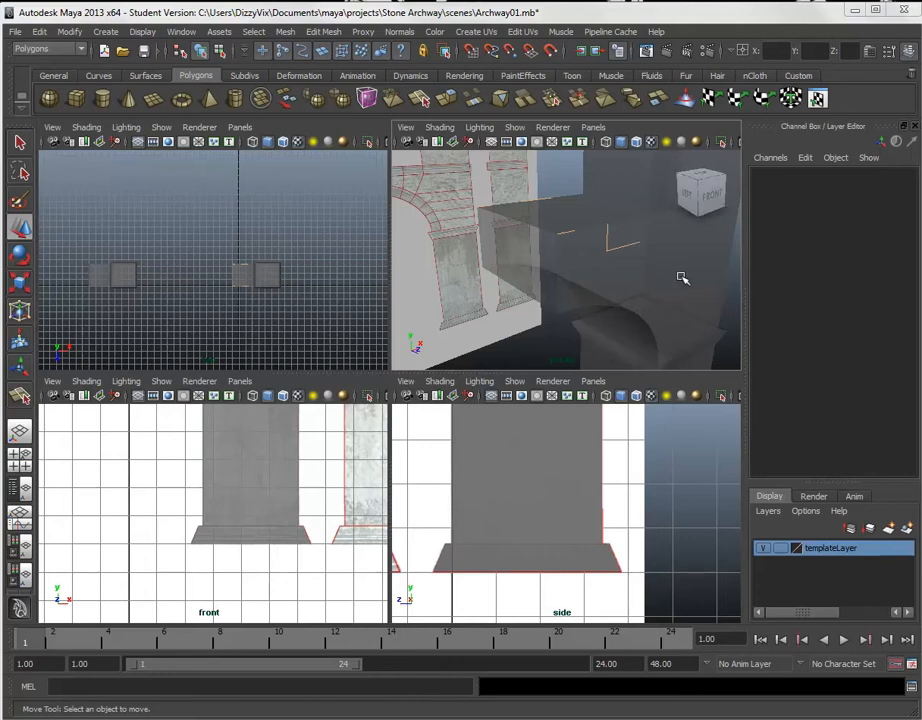
{"action": "left_click", "coordinate": [603, 238]}
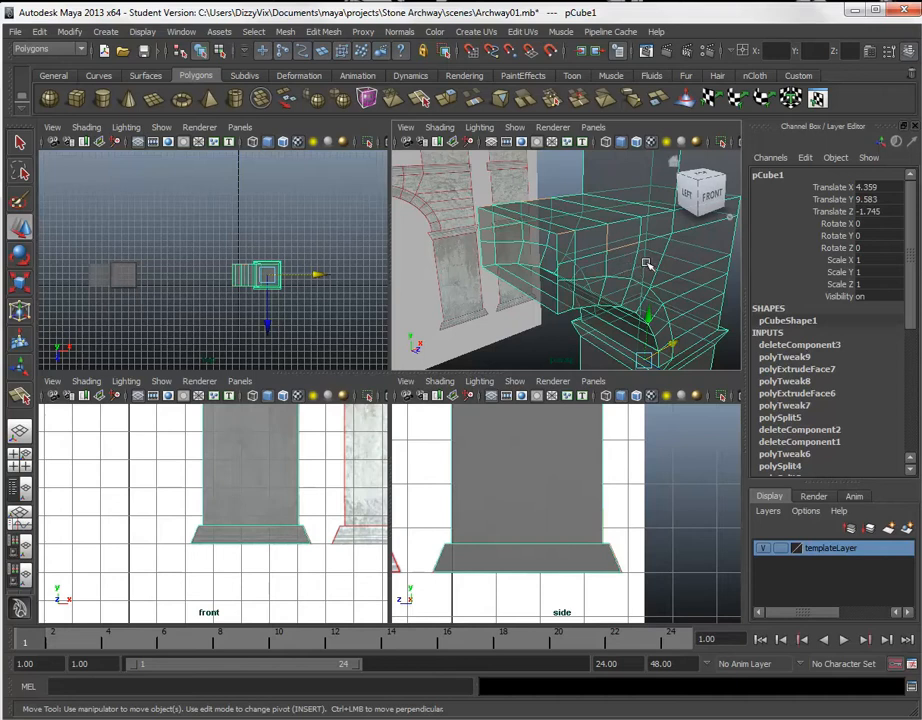
{"action": "scroll", "coordinate": [631, 268], "scroll_direction": "down", "scroll_amount": 4}
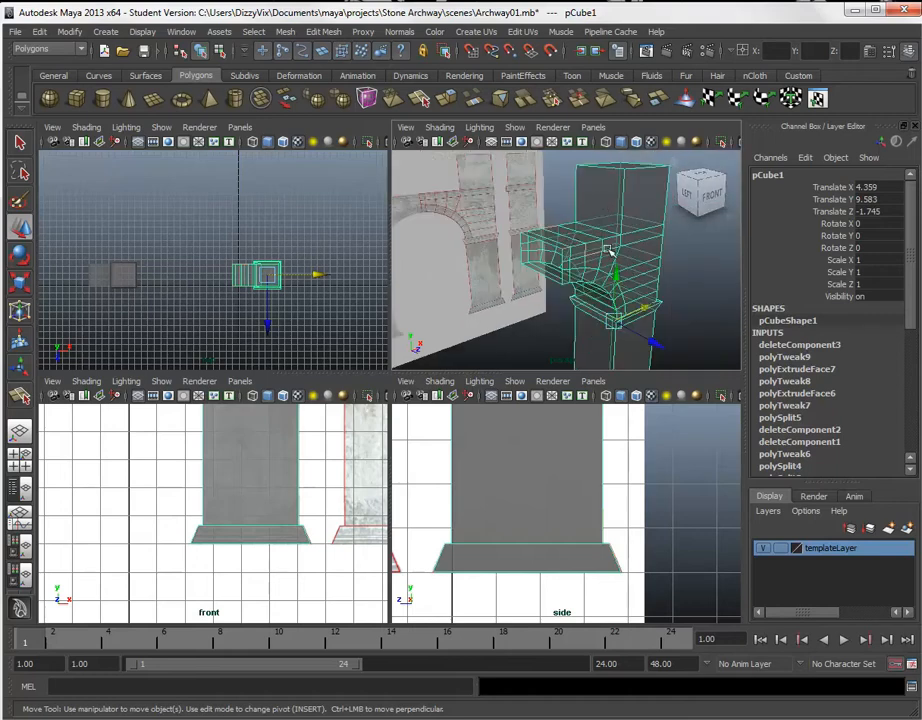
{"action": "left_click", "coordinate": [284, 33]}
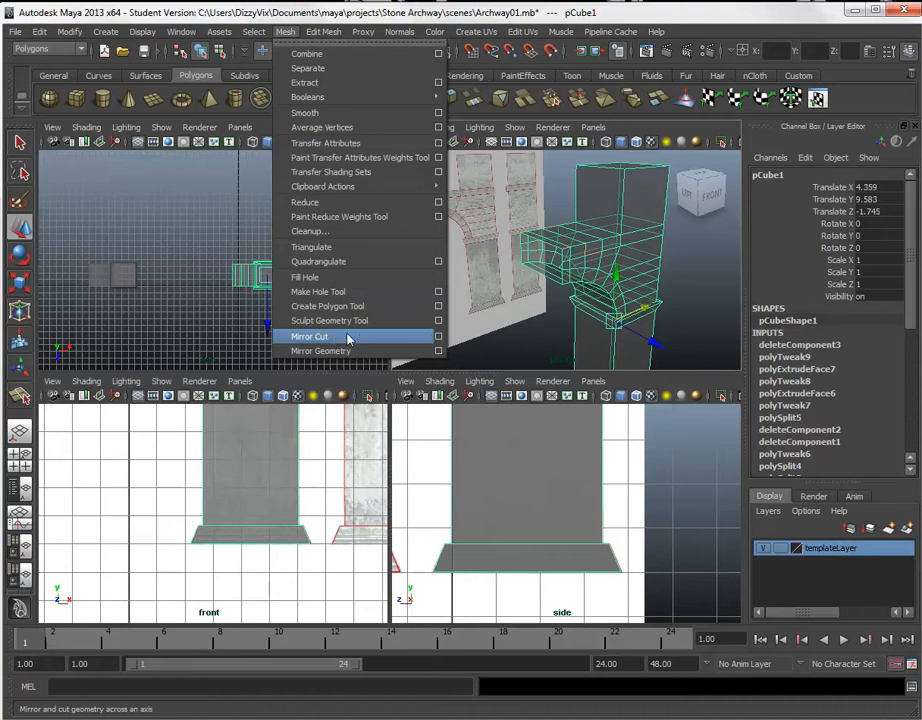
{"action": "left_click", "coordinate": [436, 349]}
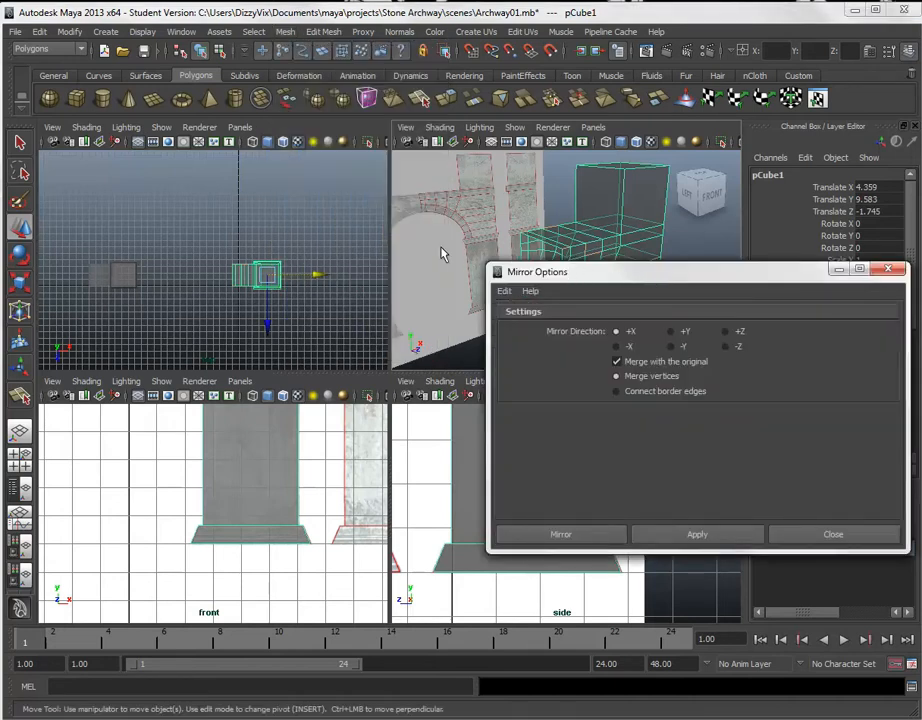
{"action": "left_click_drag", "start_coordinate": [687, 274], "coordinate": [395, 246]}
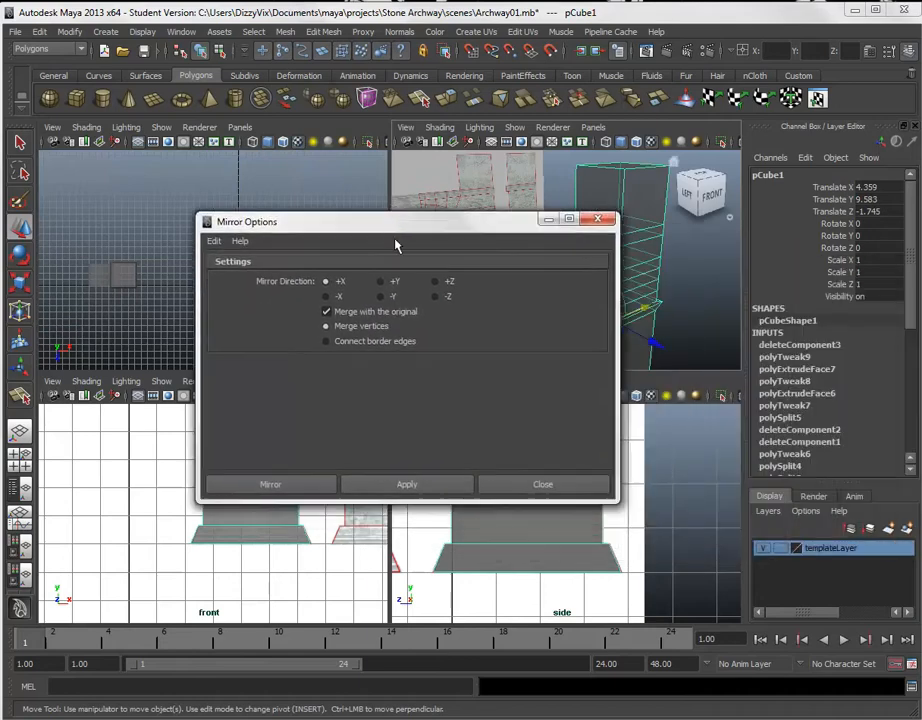
{"action": "left_click", "coordinate": [327, 312]}
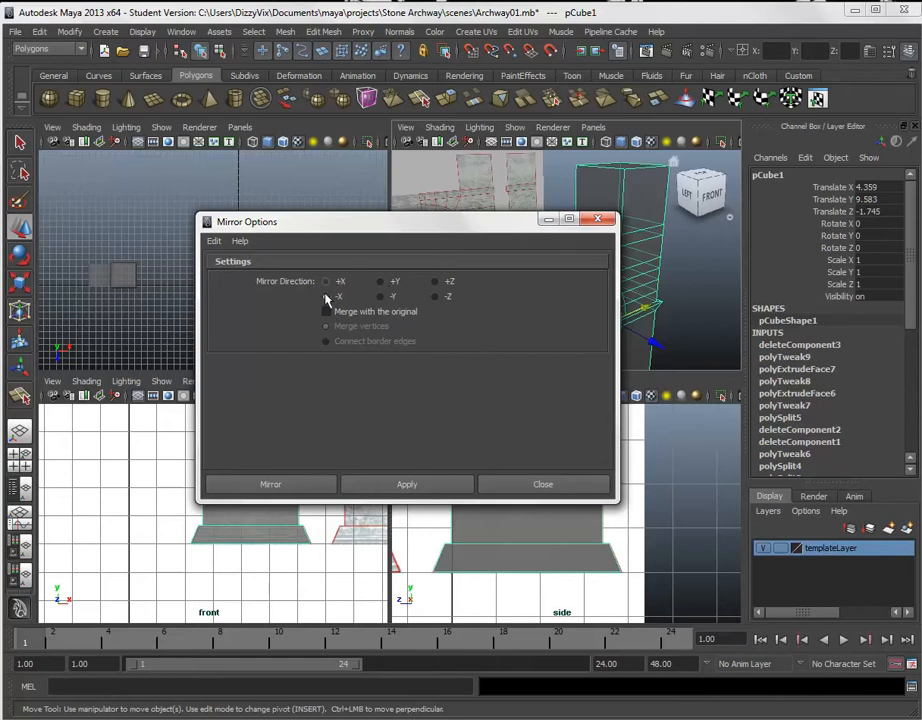
{"action": "left_click_drag", "start_coordinate": [431, 233], "coordinate": [338, 410]}
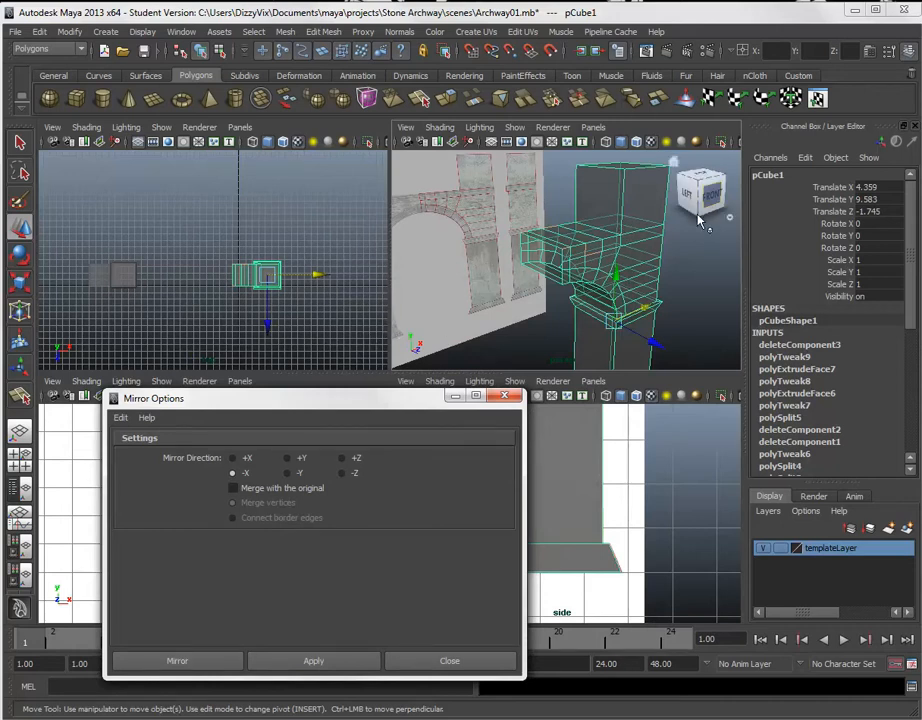
{"action": "left_click_drag", "start_coordinate": [330, 398], "coordinate": [360, 196]}
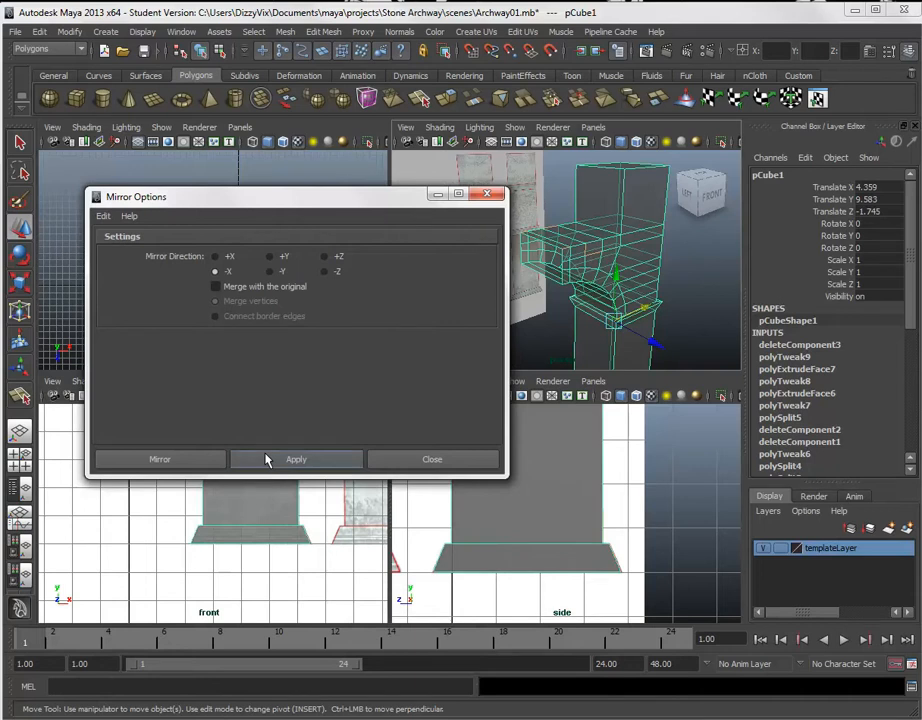
{"action": "left_click", "coordinate": [431, 459]}
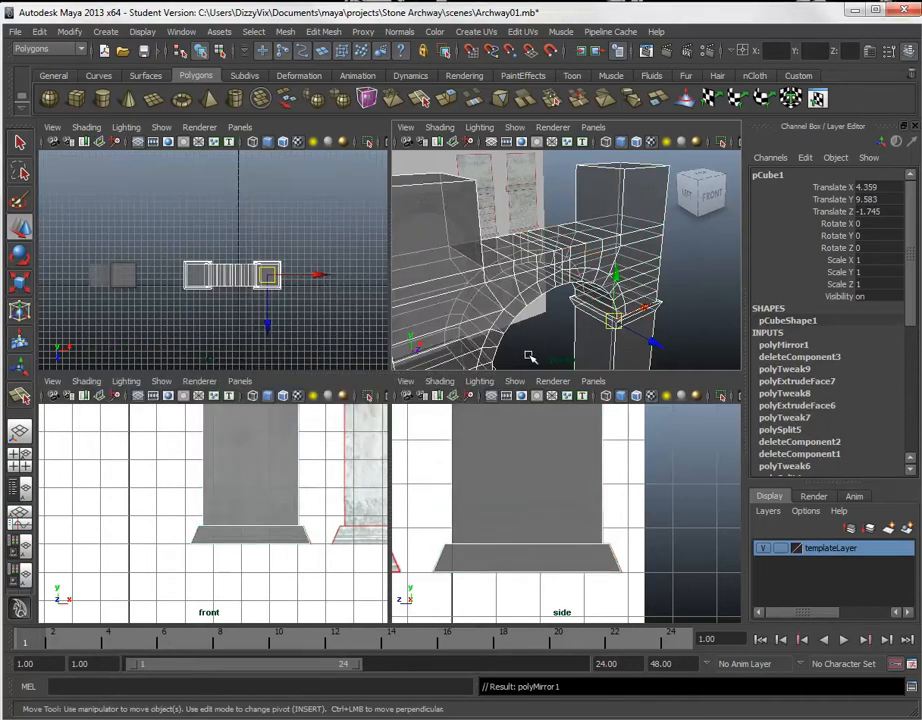
- Test whether both mirrored halves move together by shifting the arch along X, and undo the move
{"action": "left_click_drag", "start_coordinate": [549, 351], "coordinate": [498, 335], "text": "alt"}
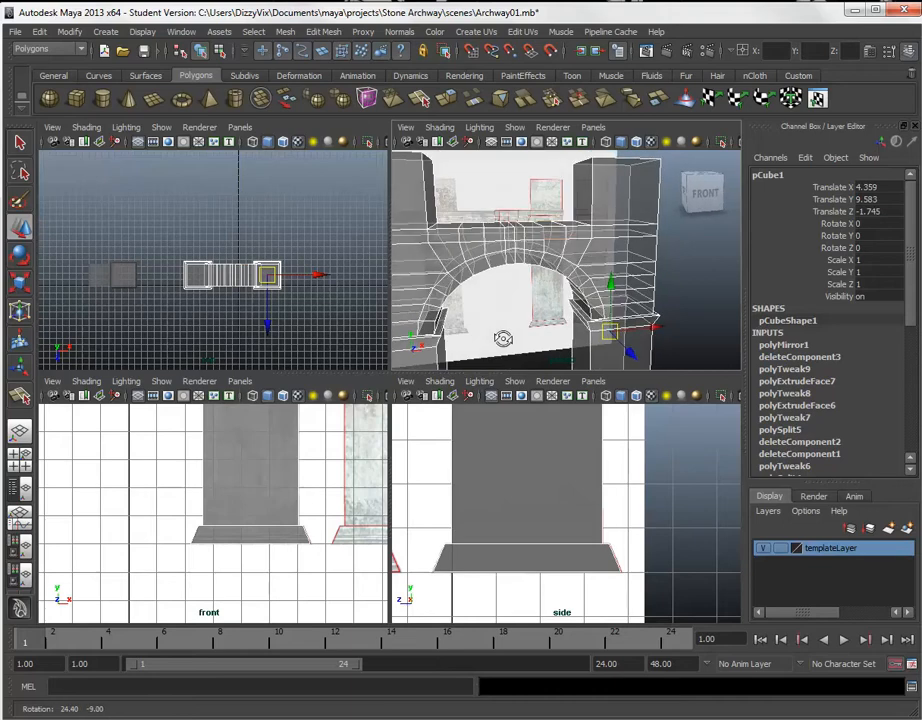
{"action": "mouse_move", "coordinate": [498, 335]}
{"action": "right_mouse_down", "text": "alt"}
{"action": "mouse_move", "coordinate": [533, 287]}
{"action": "mouse_move", "coordinate": [560, 340]}
{"action": "mouse_move", "coordinate": [508, 325]}
{"action": "right_mouse_up", "text": "alt"}
{"action": "middle_click_drag", "start_coordinate": [508, 325], "coordinate": [577, 297], "text": "alt"}
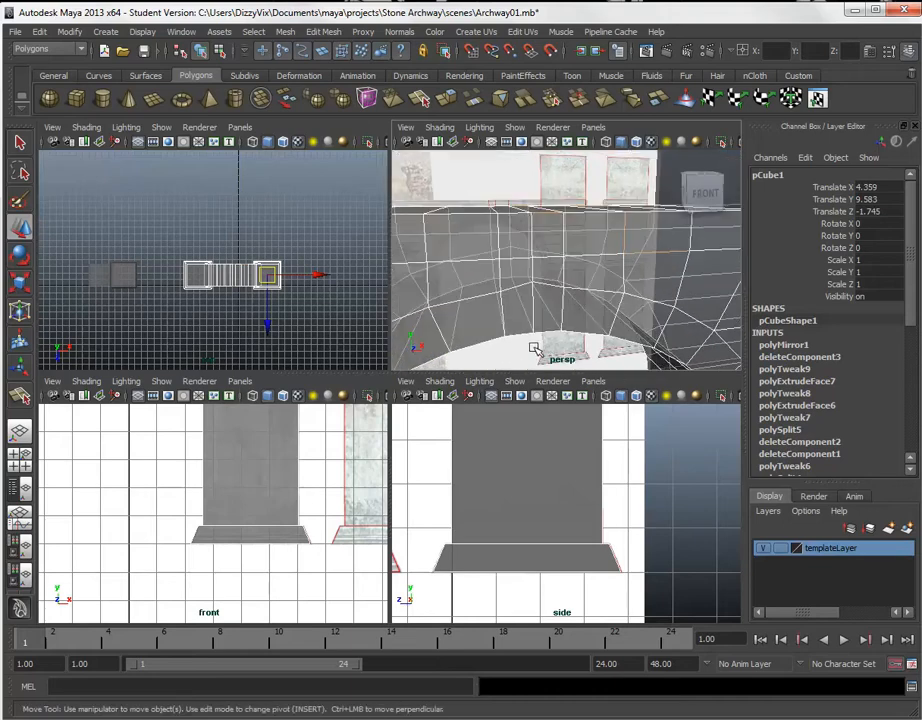
{"action": "left_click", "coordinate": [496, 257]}
{"action": "left_click", "coordinate": [471, 288]}
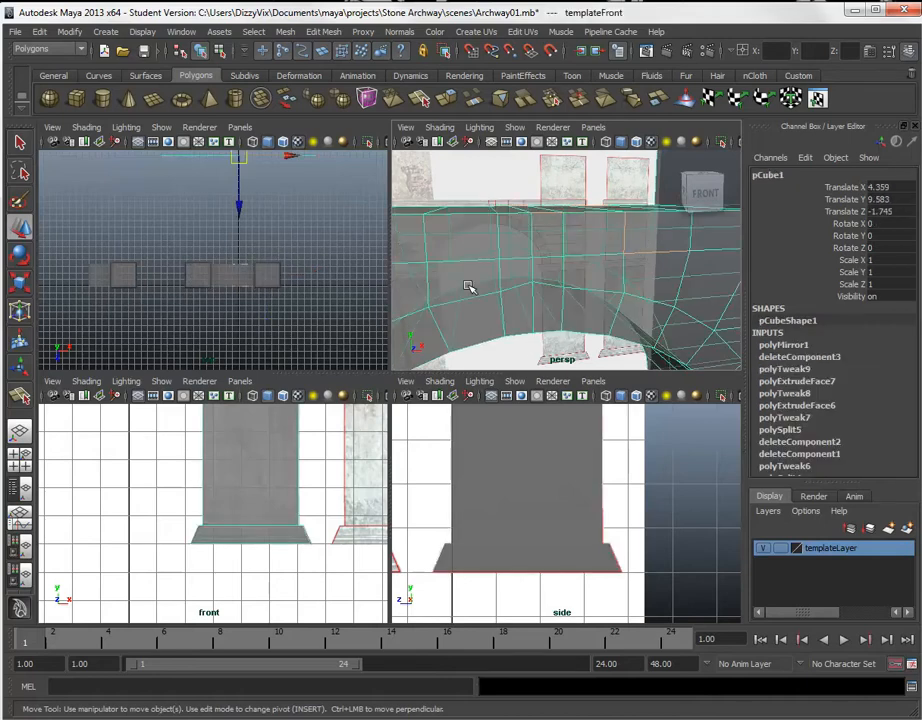
{"action": "mouse_move", "coordinate": [322, 278]}
{"action": "left_mouse_down"}
{"action": "mouse_move", "coordinate": [305, 273]}
{"action": "mouse_move", "coordinate": [333, 274]}
{"action": "left_mouse_up"}
{"action": "key", "text": "ctrl+z"}
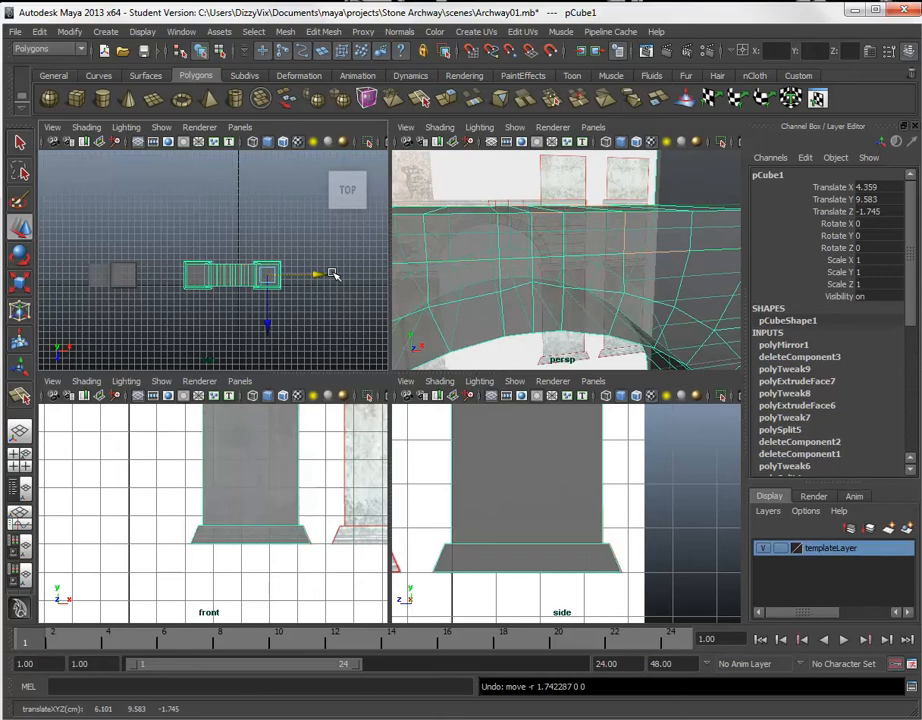
- Show the archway's vertices and select those beside the centre seam at the arch's crown
{"action": "key", "text": "f"}
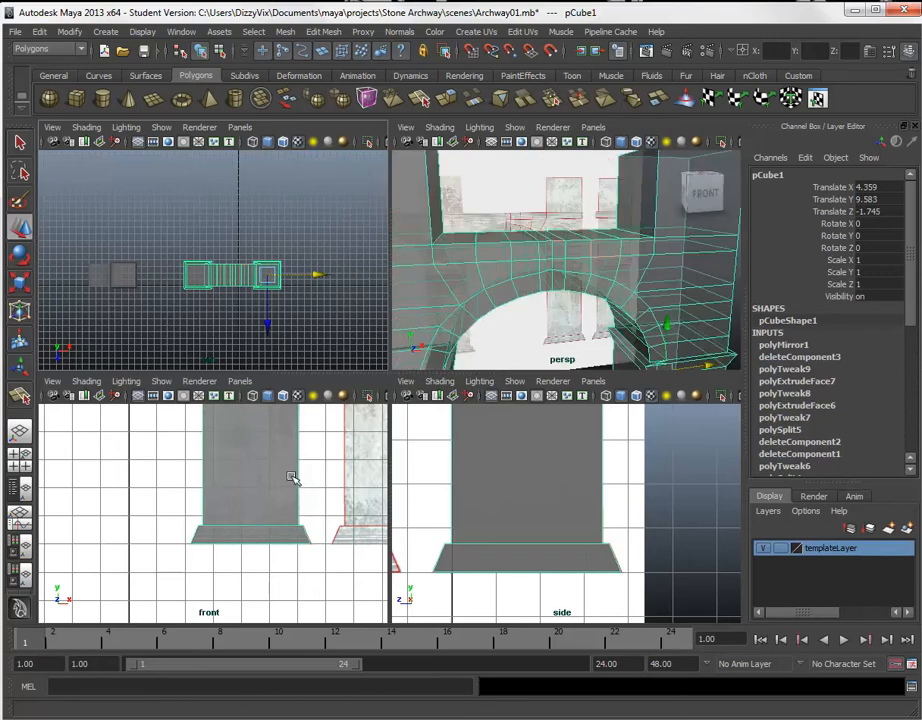
{"action": "scroll", "coordinate": [290, 477], "scroll_direction": "down", "scroll_amount": 3}
{"action": "middle_click_drag", "start_coordinate": [181, 452], "coordinate": [212, 512], "text": "alt"}
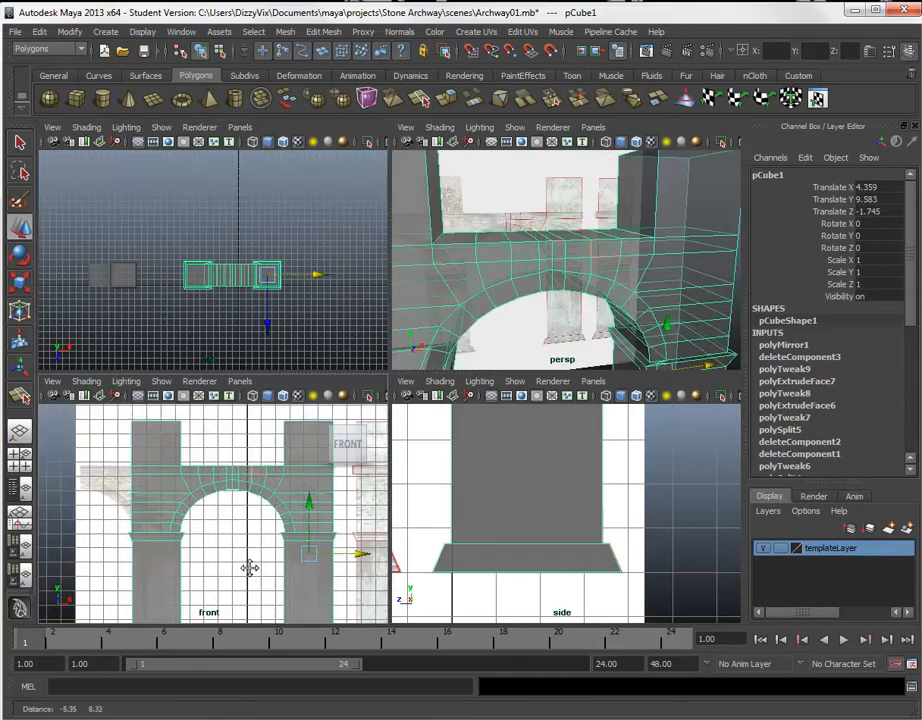
{"action": "right_click_drag", "start_coordinate": [191, 510], "coordinate": [239, 494], "text": "alt"}
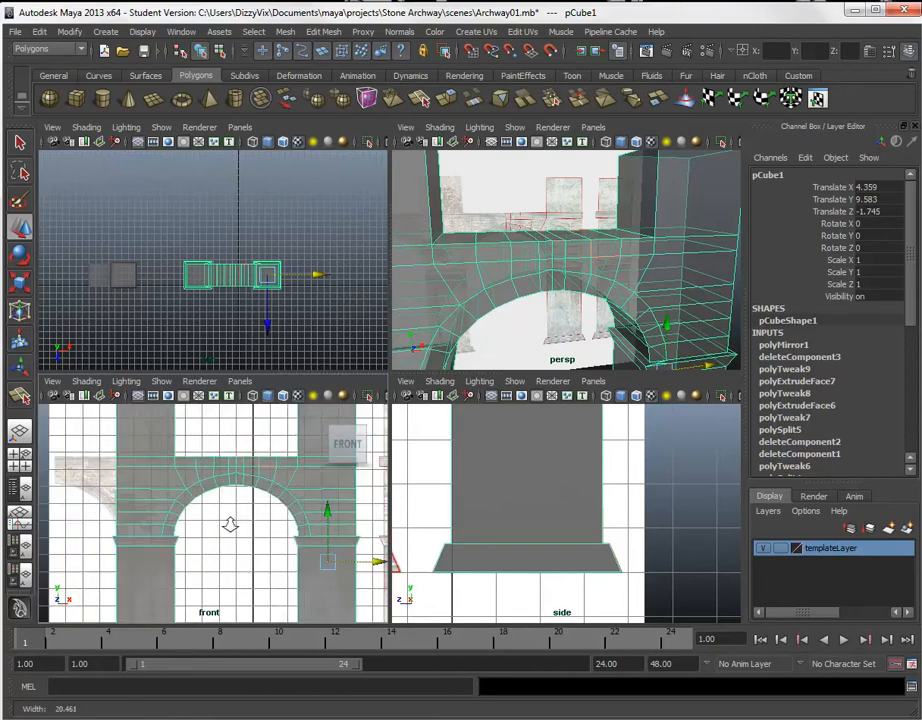
{"action": "key", "text": "w"}
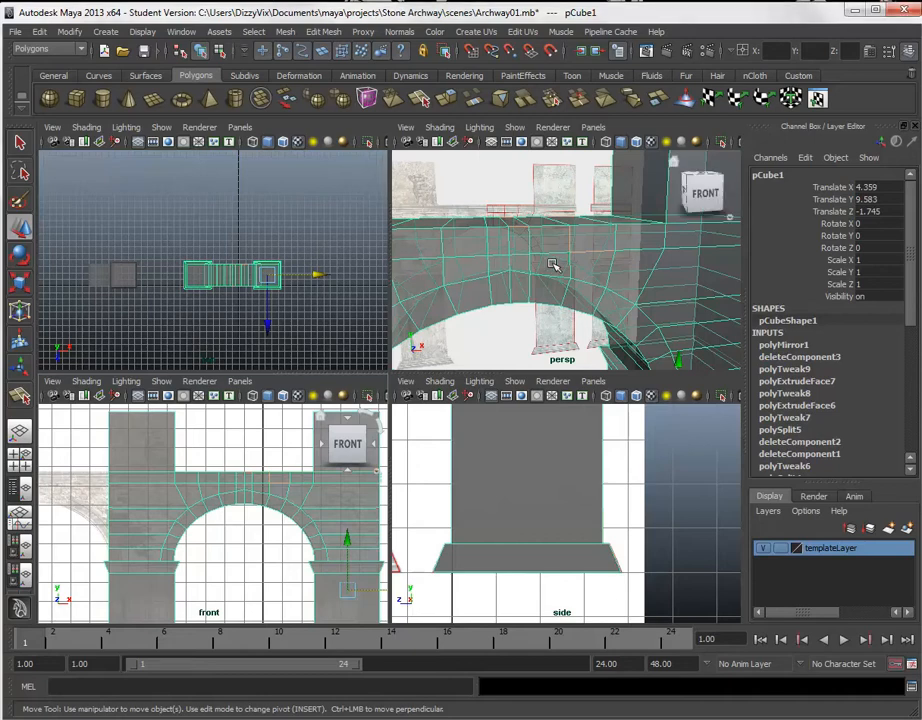
{"action": "key", "text": "space"}
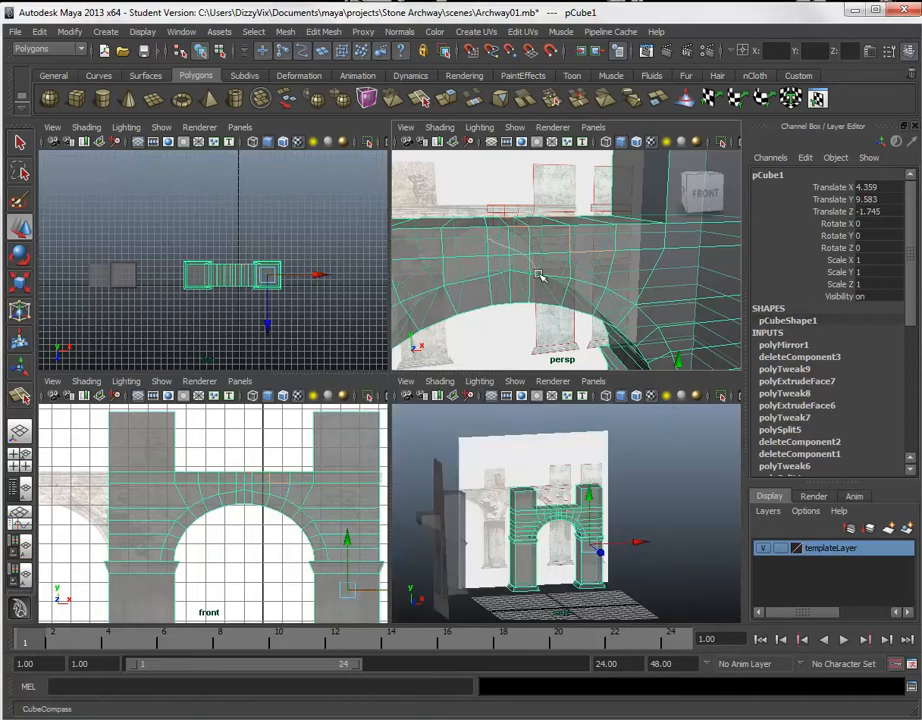
{"action": "right_click", "coordinate": [487, 238]}
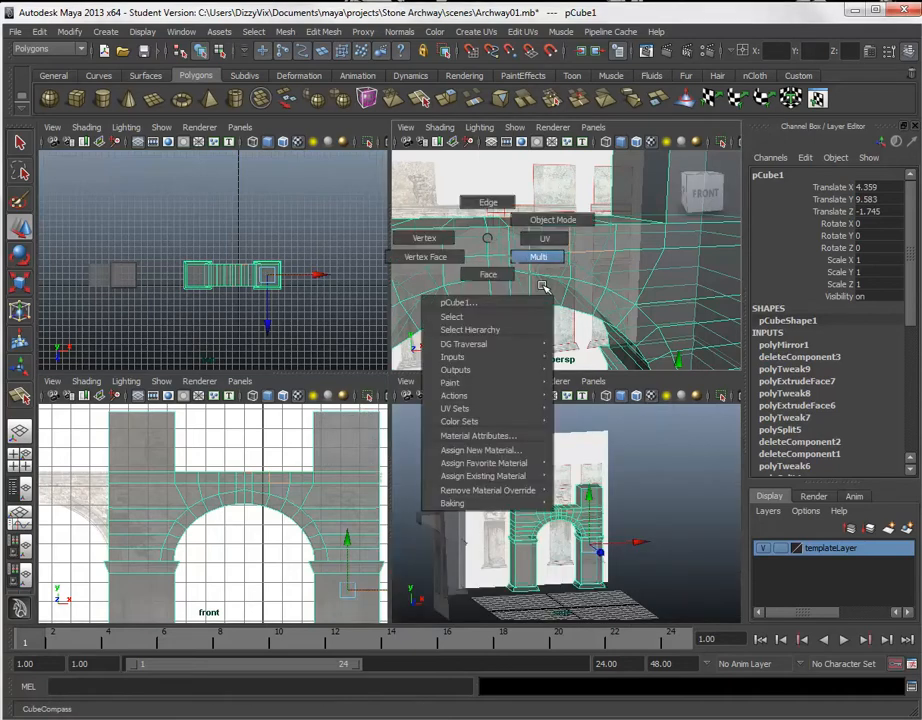
{"action": "left_click", "coordinate": [440, 240]}
{"action": "left_click", "coordinate": [528, 280]}
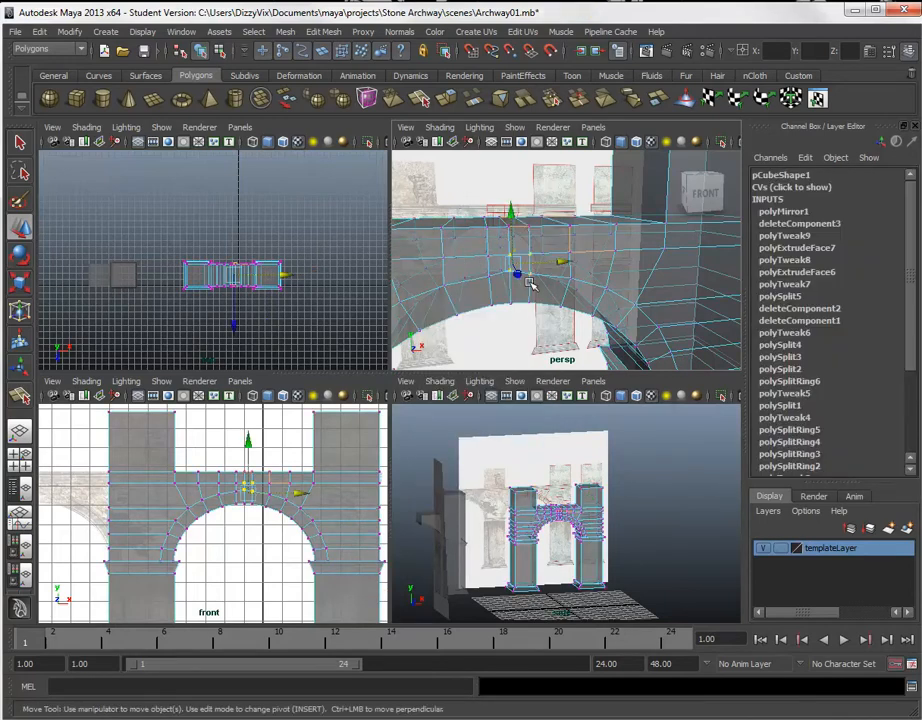
- Try to restore the skewed side viewport by framing the selected vertices and reassigning it to the Side View
{"action": "key", "text": "f"}
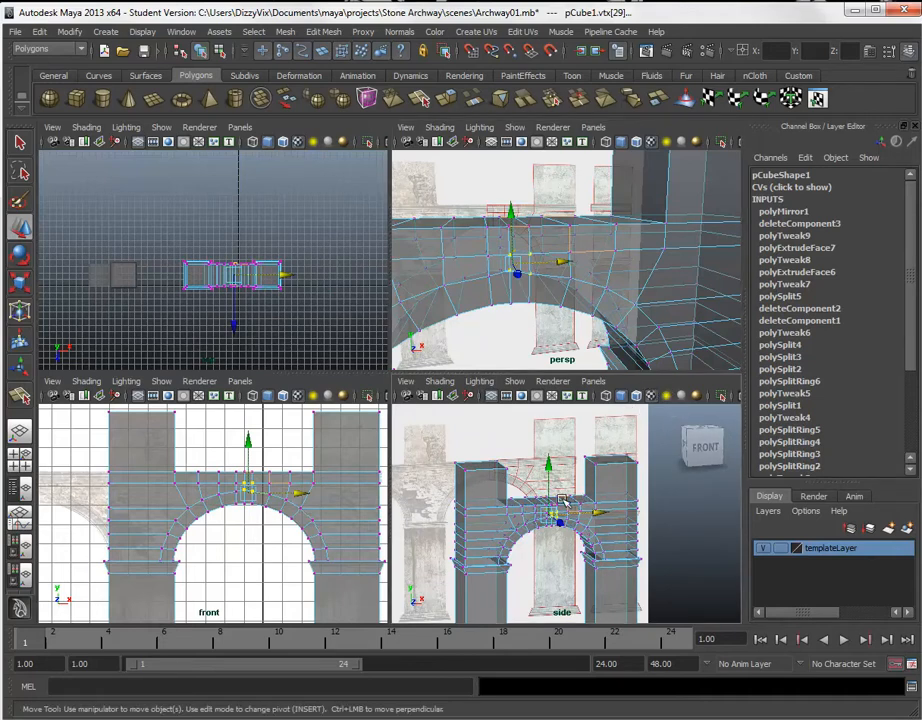
{"action": "key", "text": "space"}
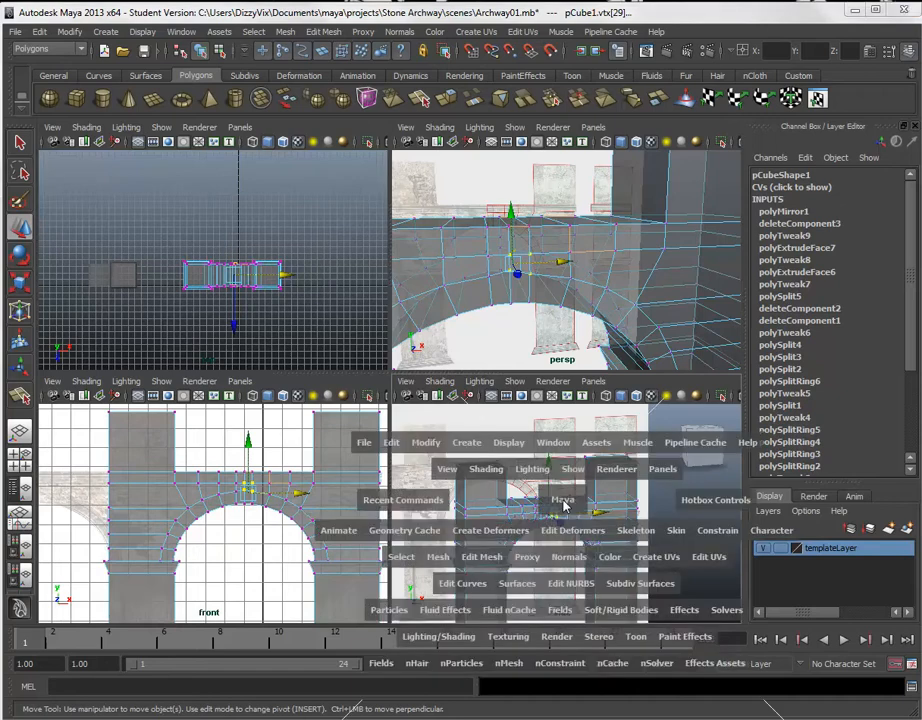
{"action": "left_click", "coordinate": [563, 507]}
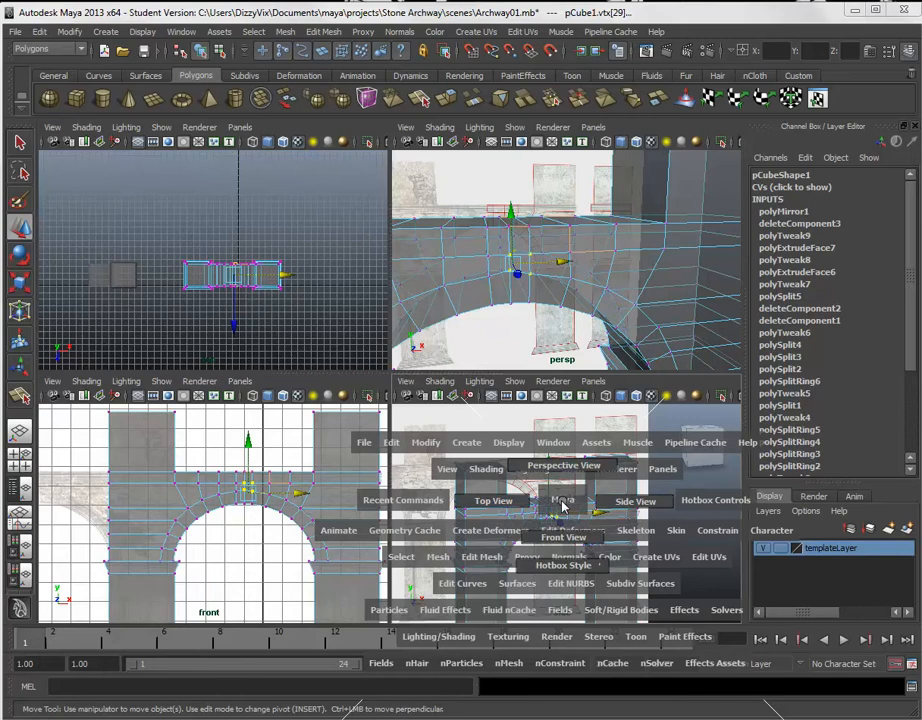
{"action": "left_click_drag", "start_coordinate": [563, 507], "coordinate": [628, 500]}
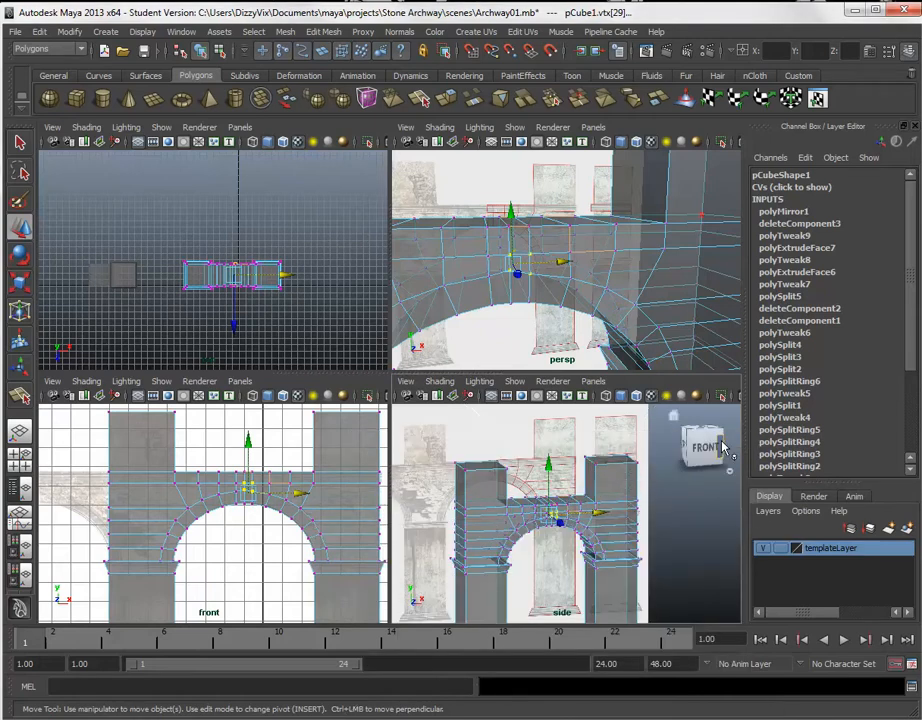
{"action": "left_click", "coordinate": [25, 459]}
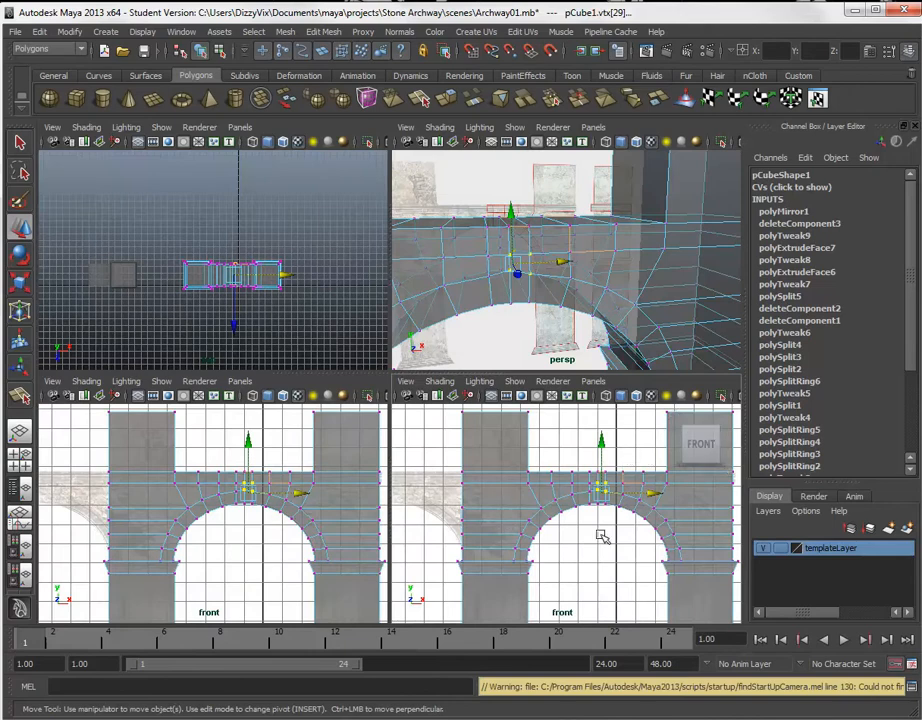
{"action": "key", "text": "space"}
{"action": "left_click_drag", "start_coordinate": [614, 502], "coordinate": [660, 492]}
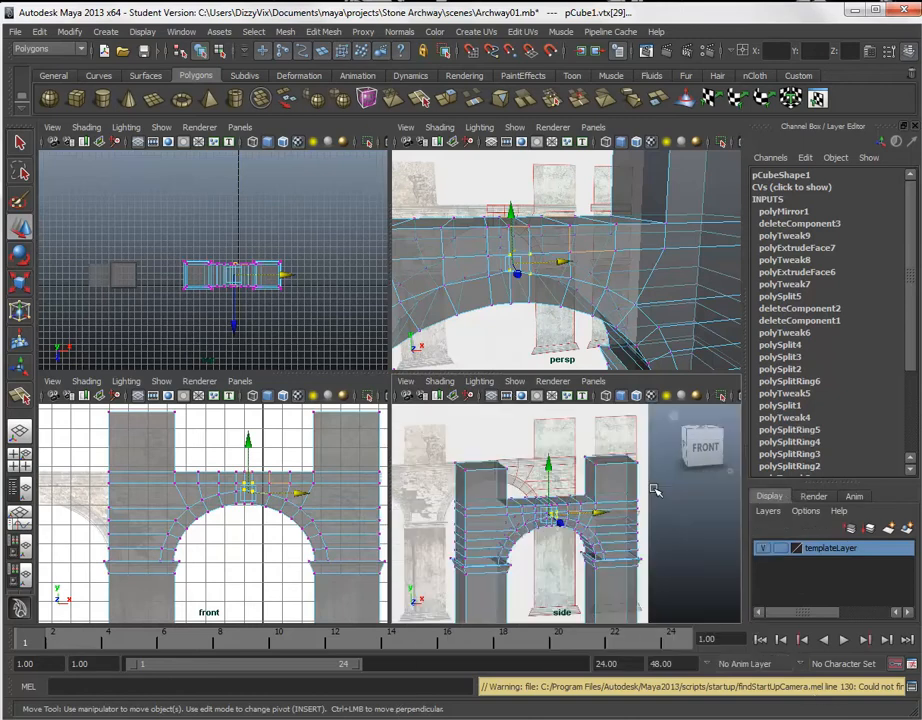
- Turn the side viewport to a straight right-hand view and fit the archway's side profile in it
{"action": "left_click", "coordinate": [704, 449]}
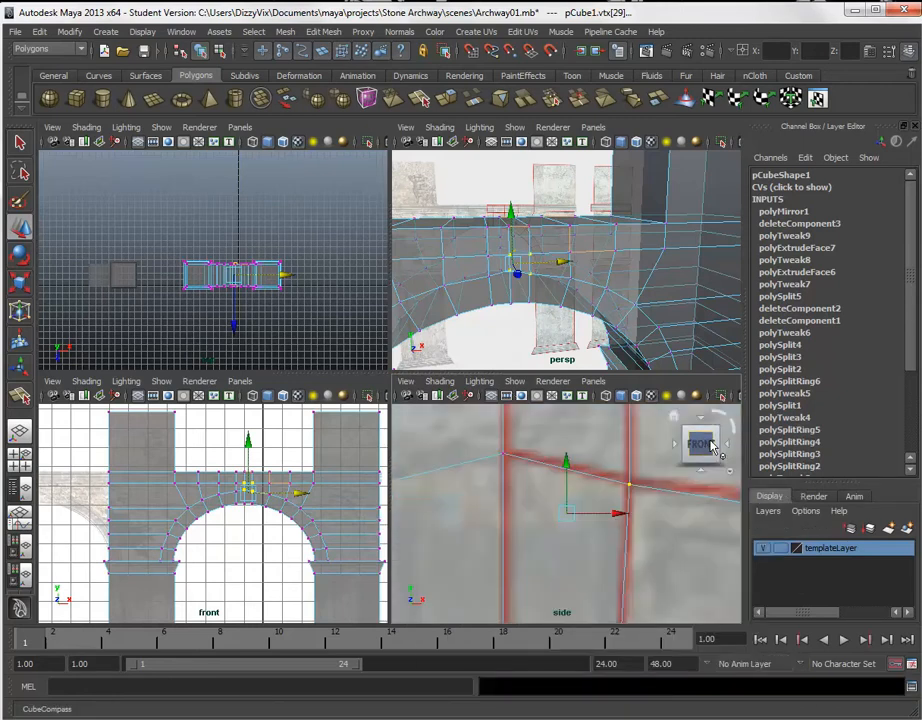
{"action": "left_click", "coordinate": [727, 441]}
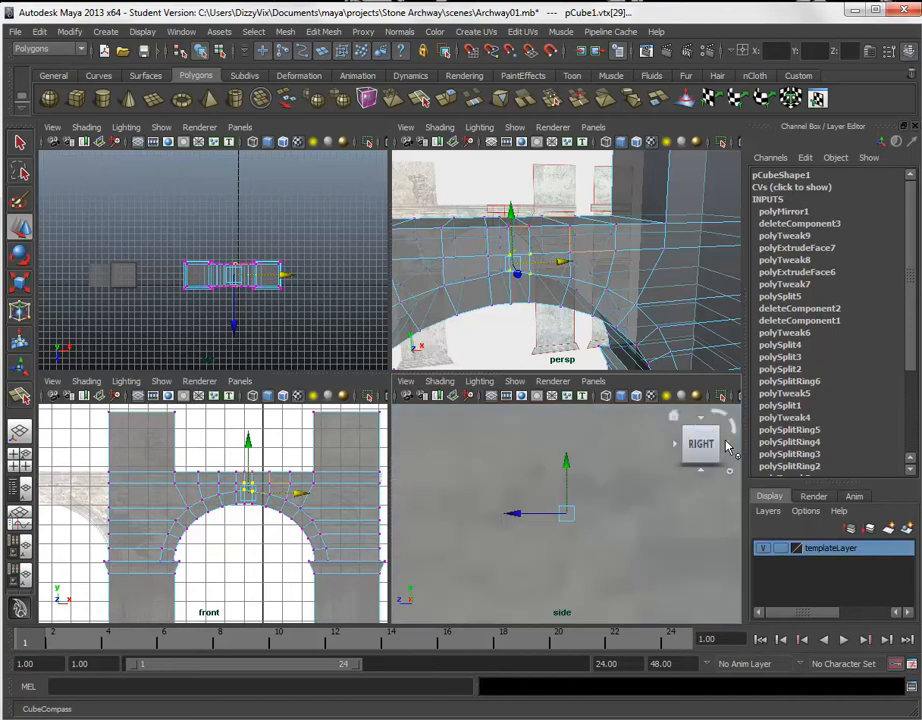
{"action": "left_click", "coordinate": [727, 446]}
{"action": "left_click", "coordinate": [727, 441]}
{"action": "scroll", "coordinate": [541, 517], "scroll_direction": "down", "scroll_amount": 2}
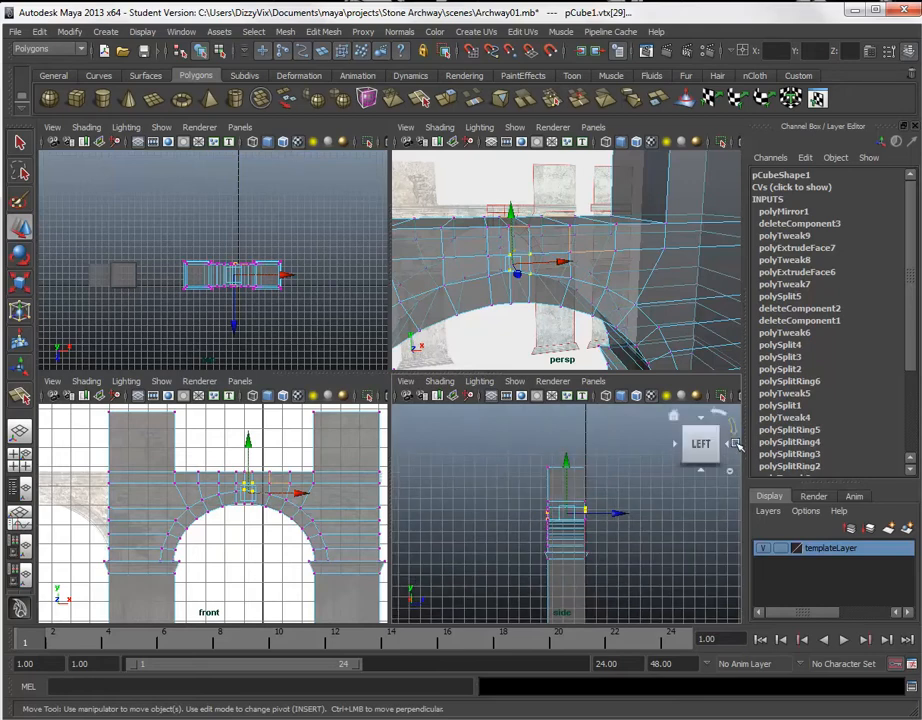
{"action": "left_click", "coordinate": [732, 447]}
{"action": "left_click", "coordinate": [732, 447]}
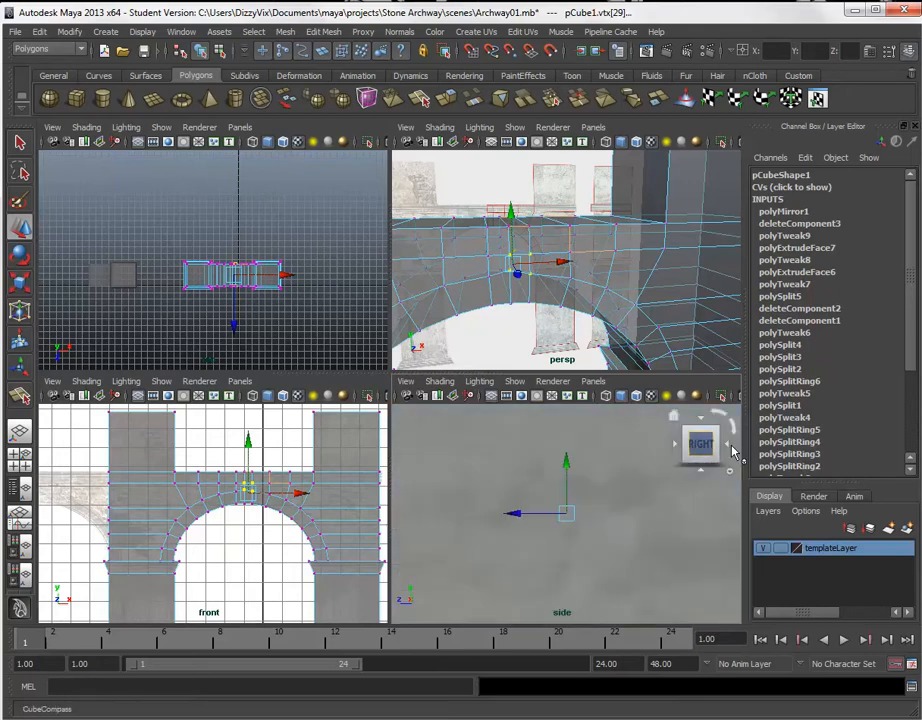
{"action": "scroll", "coordinate": [555, 515], "scroll_direction": "down", "scroll_amount": 3}
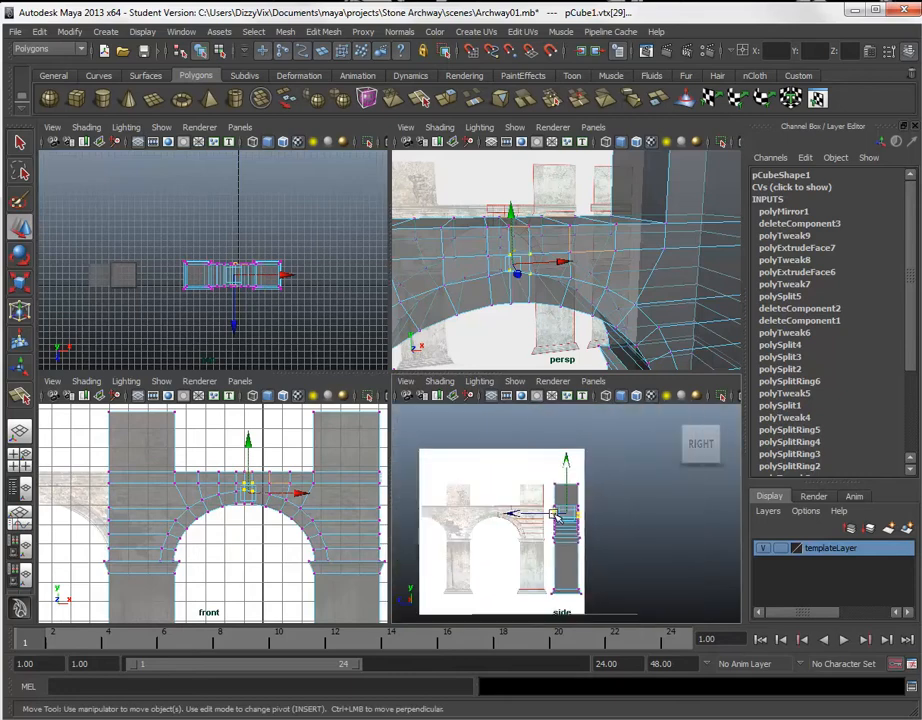
{"action": "scroll", "coordinate": [593, 513], "scroll_direction": "up", "scroll_amount": 4}
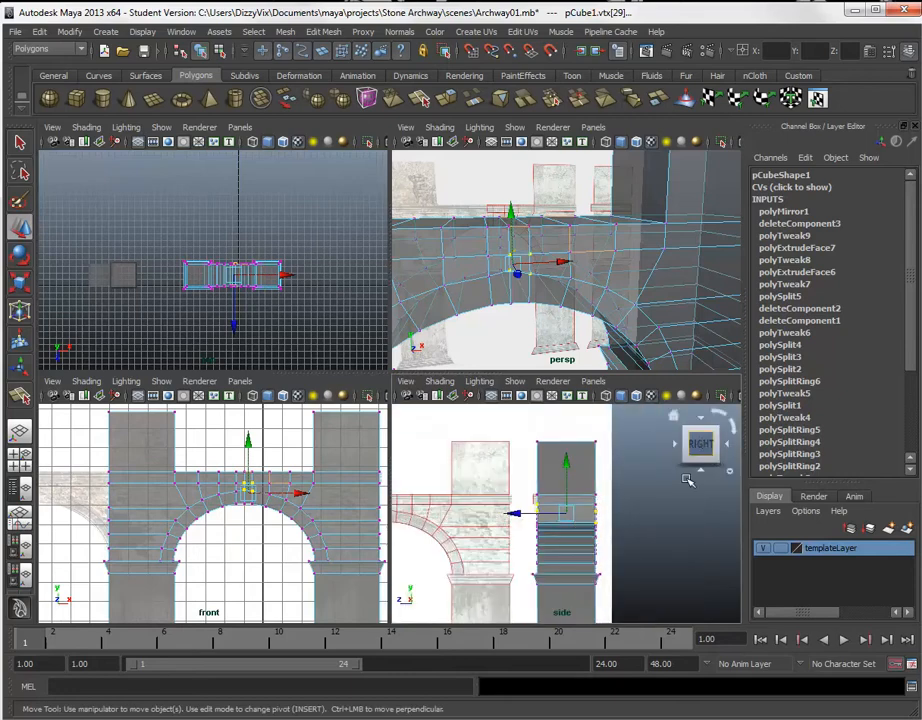
{"action": "scroll", "coordinate": [591, 553], "scroll_direction": "down", "scroll_amount": 1}
{"action": "scroll", "coordinate": [592, 551], "scroll_direction": "down", "scroll_amount": 1}
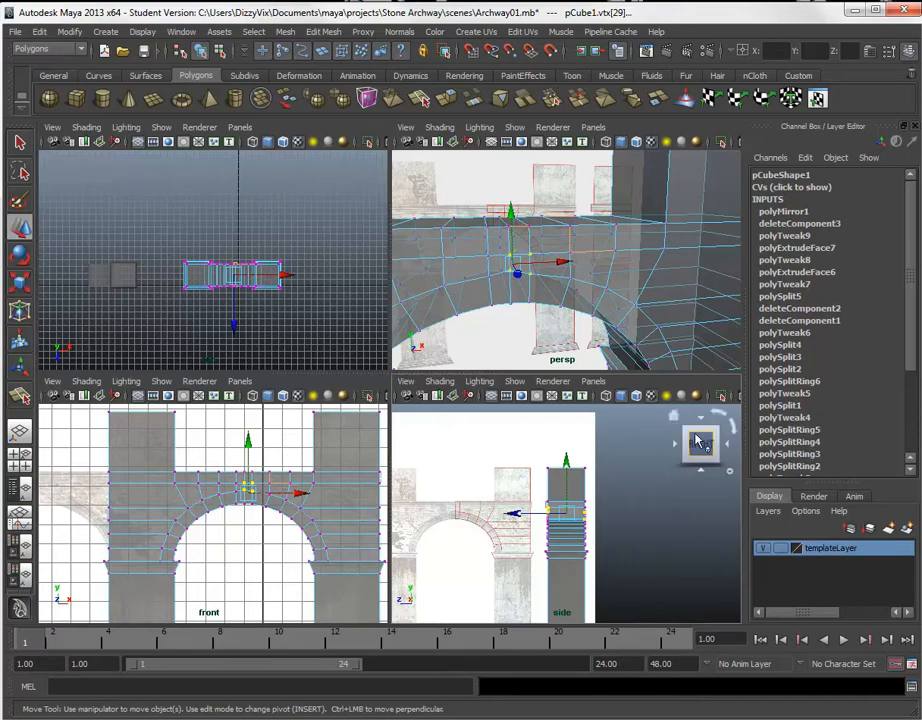
- Move the spare half arch closer to the full archway along X, to Translate X -13.018
{"action": "scroll", "coordinate": [560, 311], "scroll_direction": "down", "scroll_amount": 5}
{"action": "scroll", "coordinate": [558, 309], "scroll_direction": "up", "scroll_amount": 3}
{"action": "scroll", "coordinate": [558, 311], "scroll_direction": "down", "scroll_amount": 3}
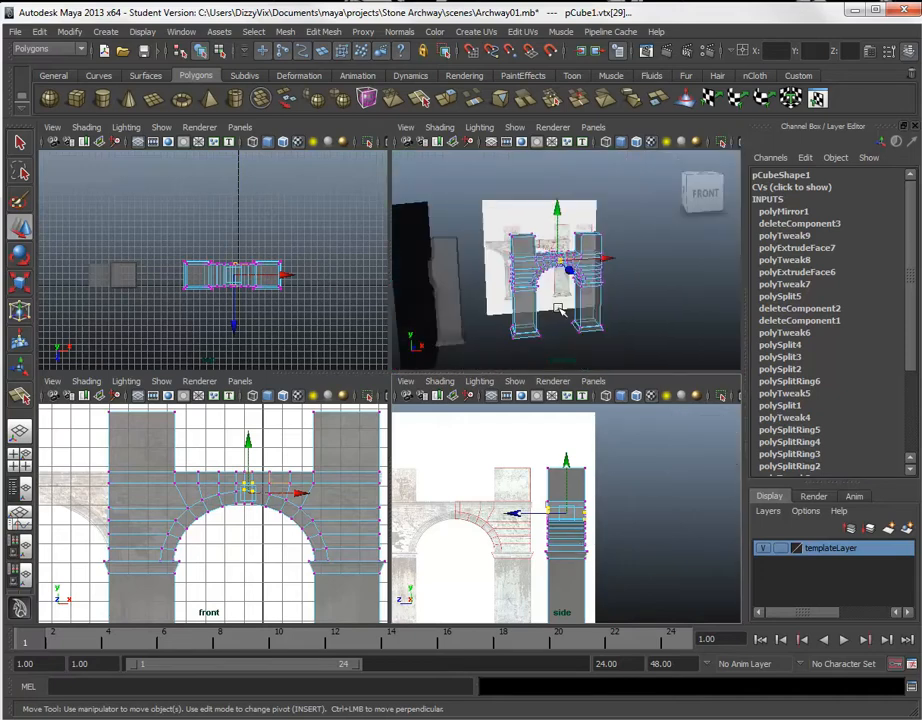
{"action": "left_click", "coordinate": [453, 277]}
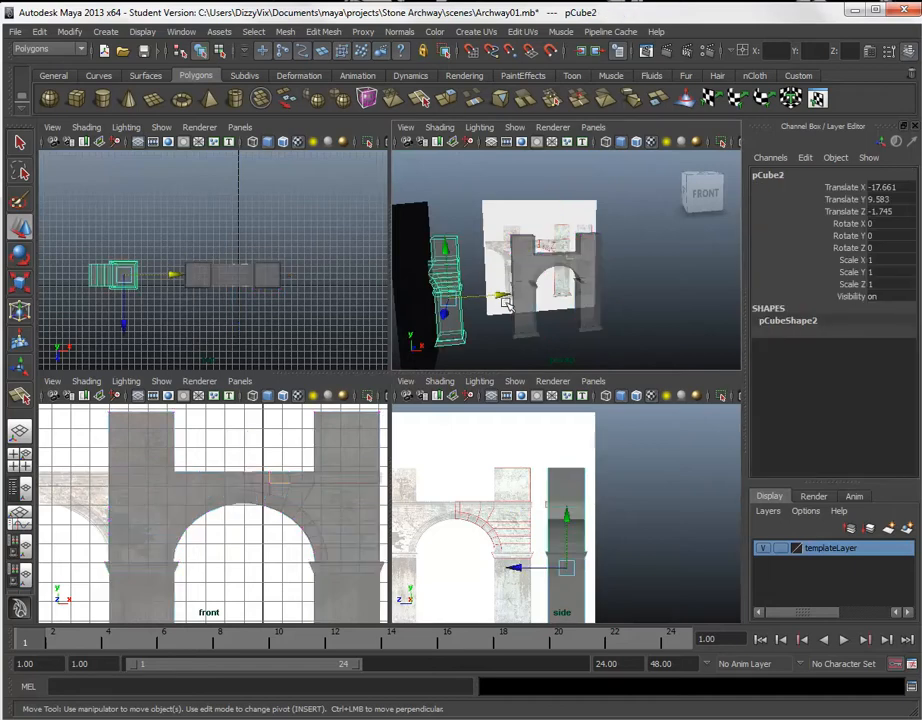
{"action": "left_click_drag", "start_coordinate": [501, 299], "coordinate": [533, 298]}
{"action": "scroll", "coordinate": [479, 292], "scroll_direction": "up", "scroll_amount": 3}
{"action": "middle_click_drag", "start_coordinate": [414, 303], "coordinate": [537, 251], "text": "alt"}
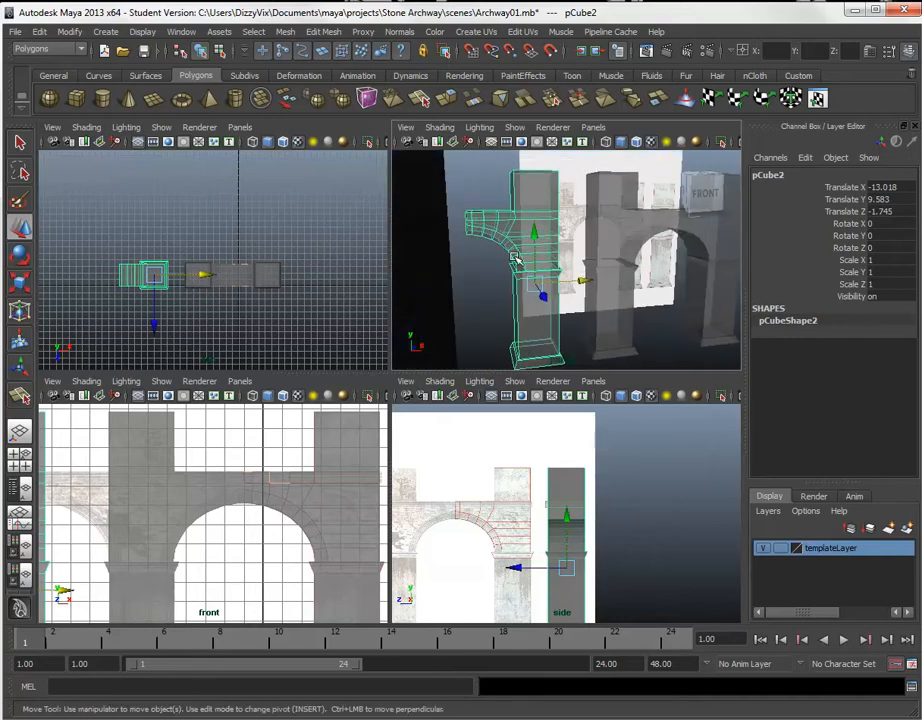
- Delete the full archway's outer side faces between the capital and the arch's top line on the pillar nearest the spare half arch
{"action": "left_click", "coordinate": [597, 218]}
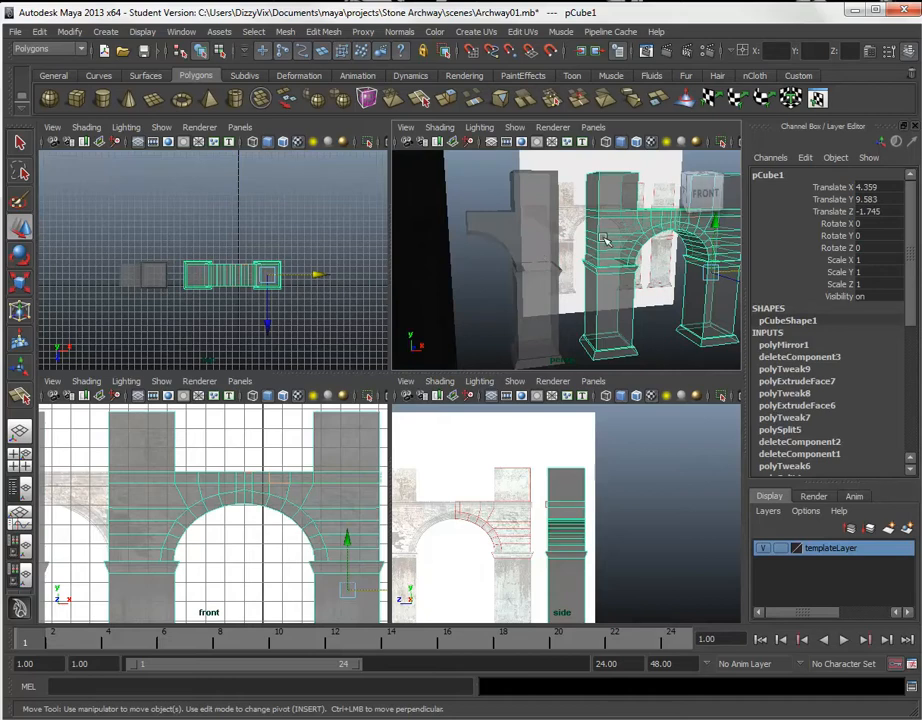
{"action": "scroll", "coordinate": [597, 266], "scroll_direction": "up", "scroll_amount": 5}
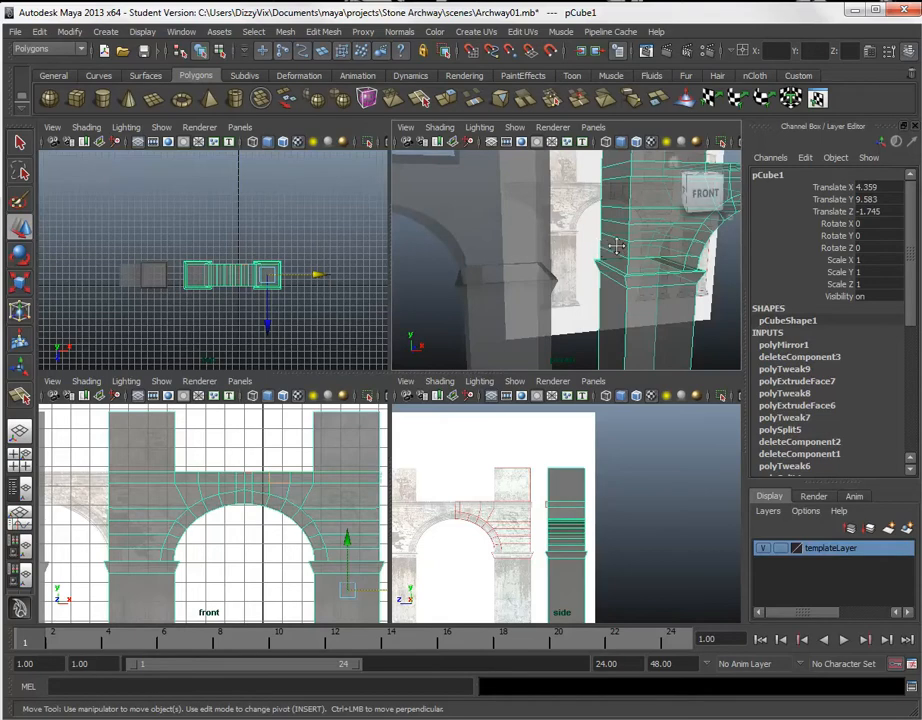
{"action": "mouse_move", "coordinate": [616, 246]}
{"action": "left_mouse_down", "text": "alt"}
{"action": "mouse_move", "coordinate": [607, 270]}
{"action": "mouse_move", "coordinate": [630, 256]}
{"action": "left_mouse_up", "text": "alt"}
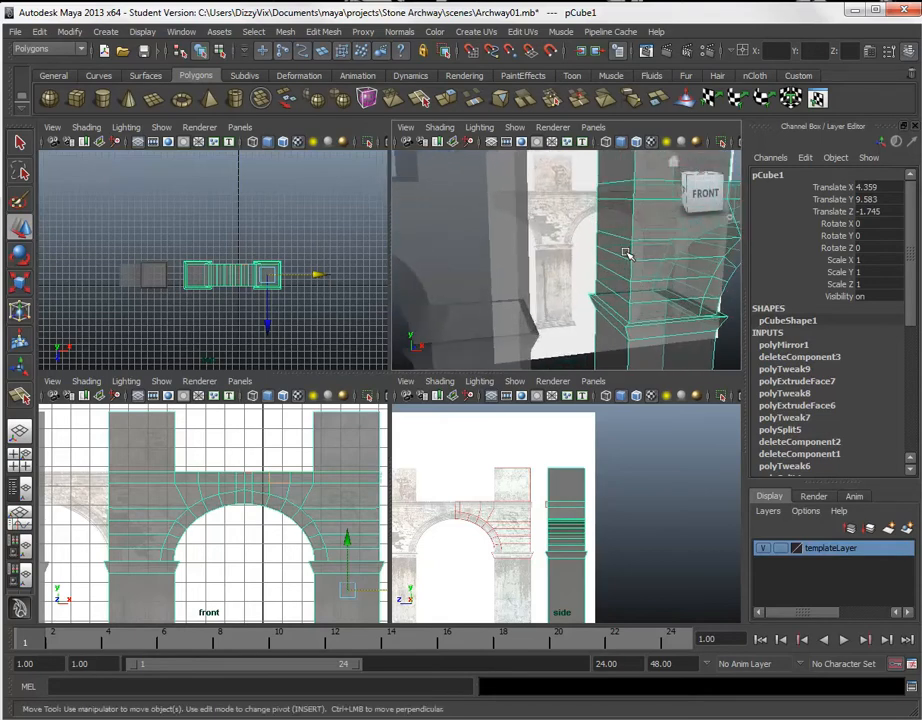
{"action": "right_click", "coordinate": [627, 253]}
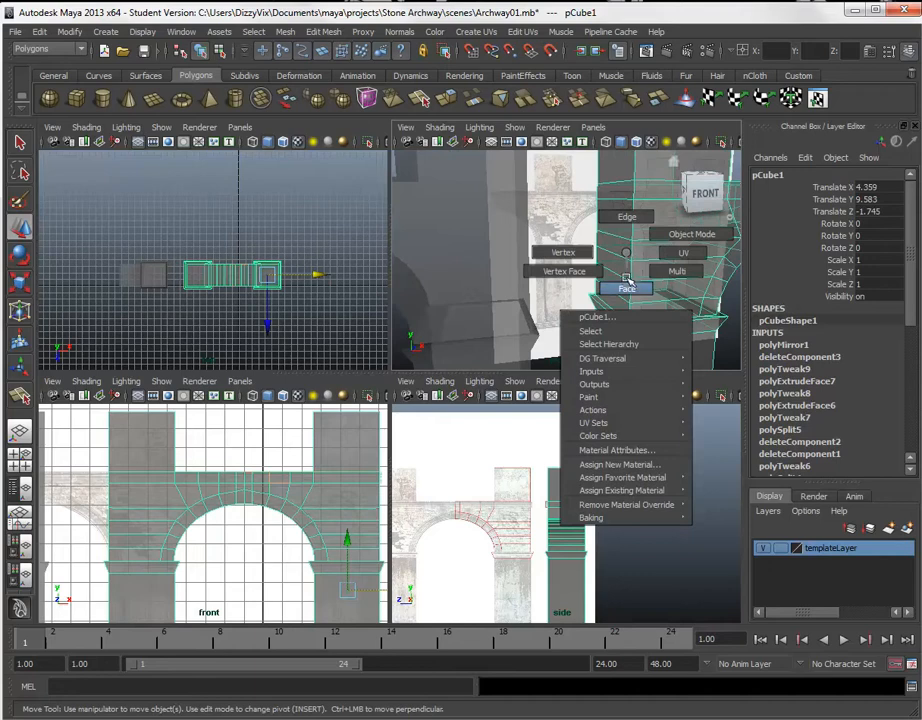
{"action": "left_click", "coordinate": [627, 285]}
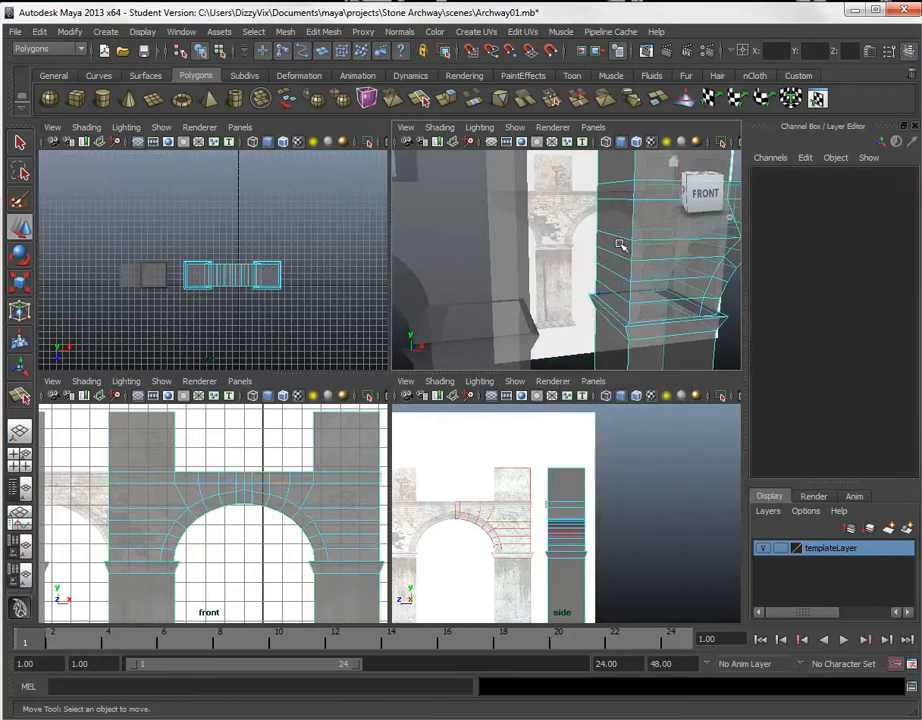
{"action": "left_click", "coordinate": [613, 197]}
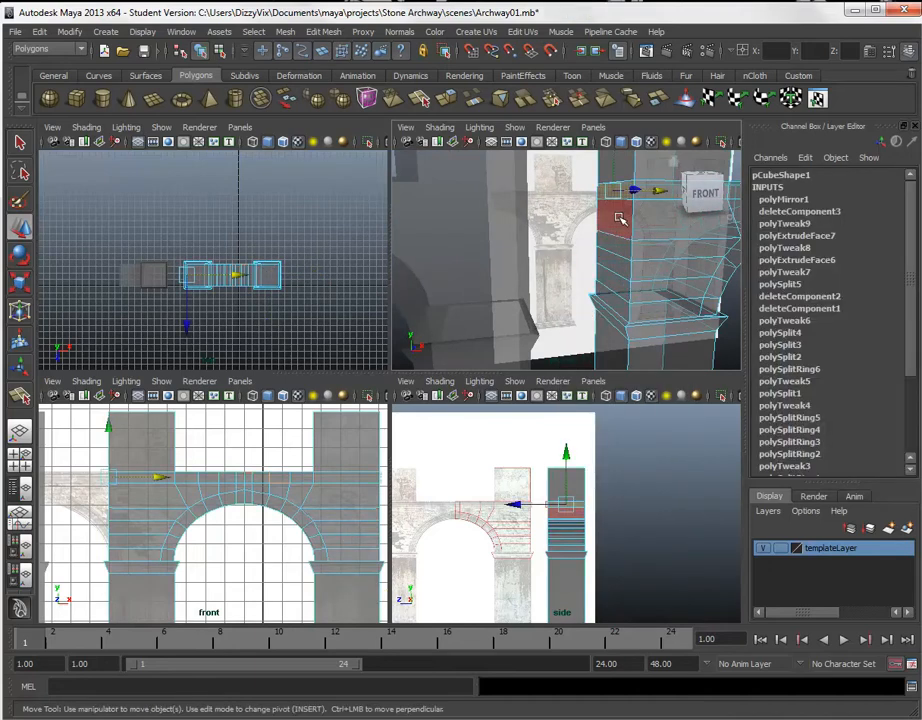
{"action": "left_click", "coordinate": [625, 250], "text": "shift"}
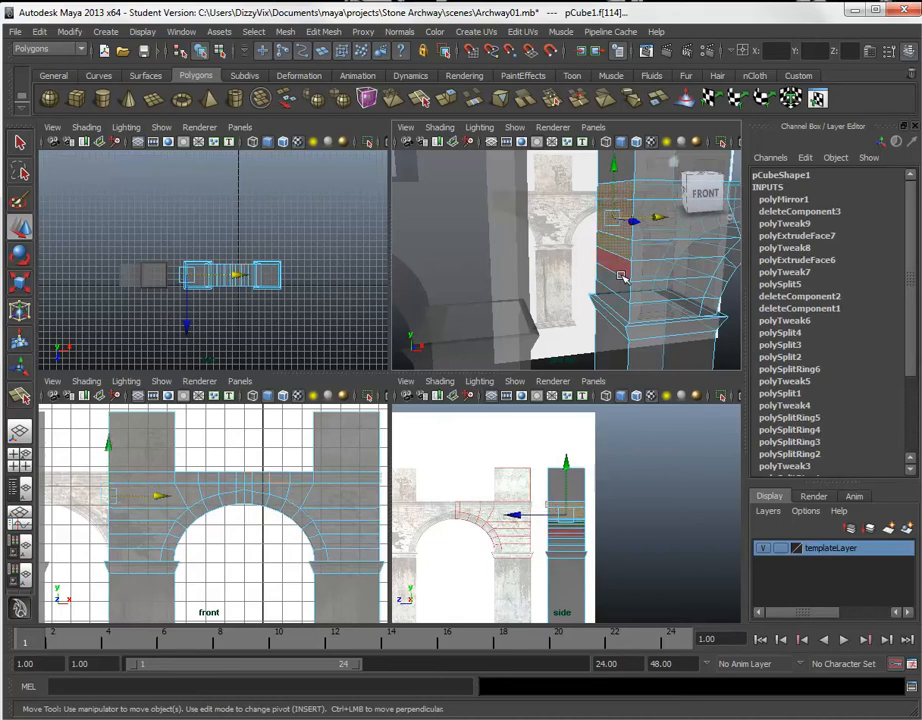
{"action": "left_click", "coordinate": [656, 314]}
{"action": "mouse_move", "coordinate": [656, 314]}
{"action": "left_mouse_down", "text": "alt"}
{"action": "mouse_move", "coordinate": [628, 305]}
{"action": "mouse_move", "coordinate": [613, 325]}
{"action": "mouse_move", "coordinate": [655, 319]}
{"action": "left_mouse_up", "text": "alt"}
{"action": "scroll", "coordinate": [597, 261], "scroll_direction": "up", "scroll_amount": 5}
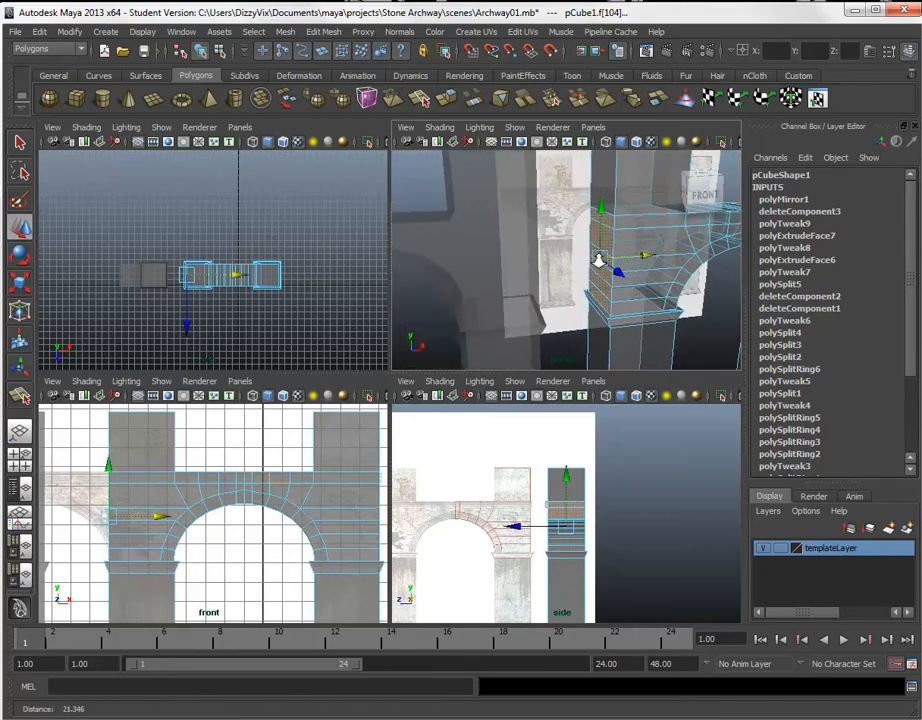
{"action": "right_click_drag", "start_coordinate": [598, 260], "coordinate": [587, 257], "text": "alt"}
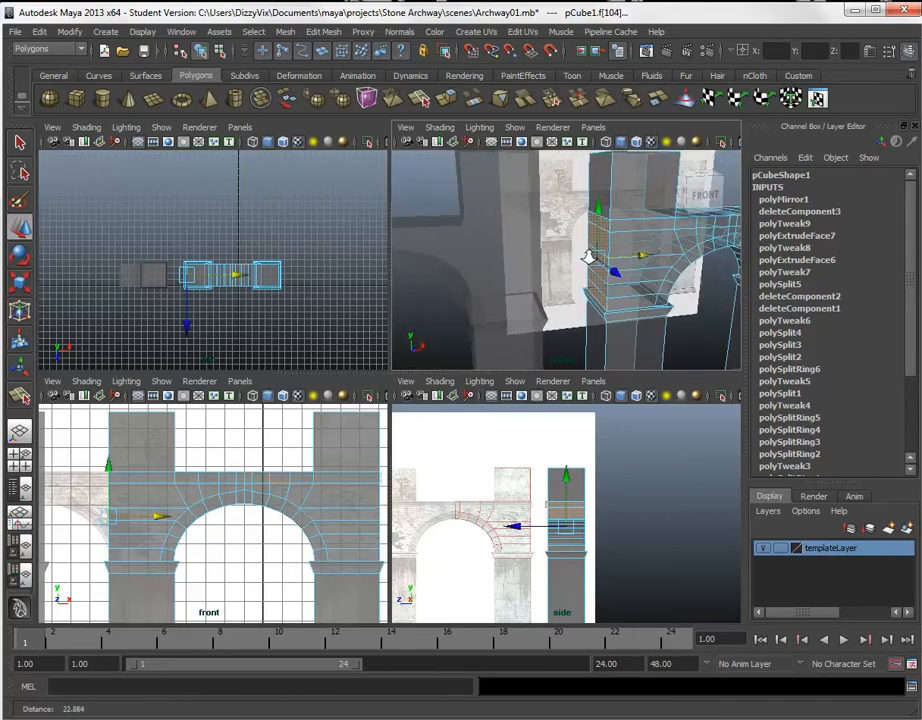
{"action": "left_click", "coordinate": [613, 317]}
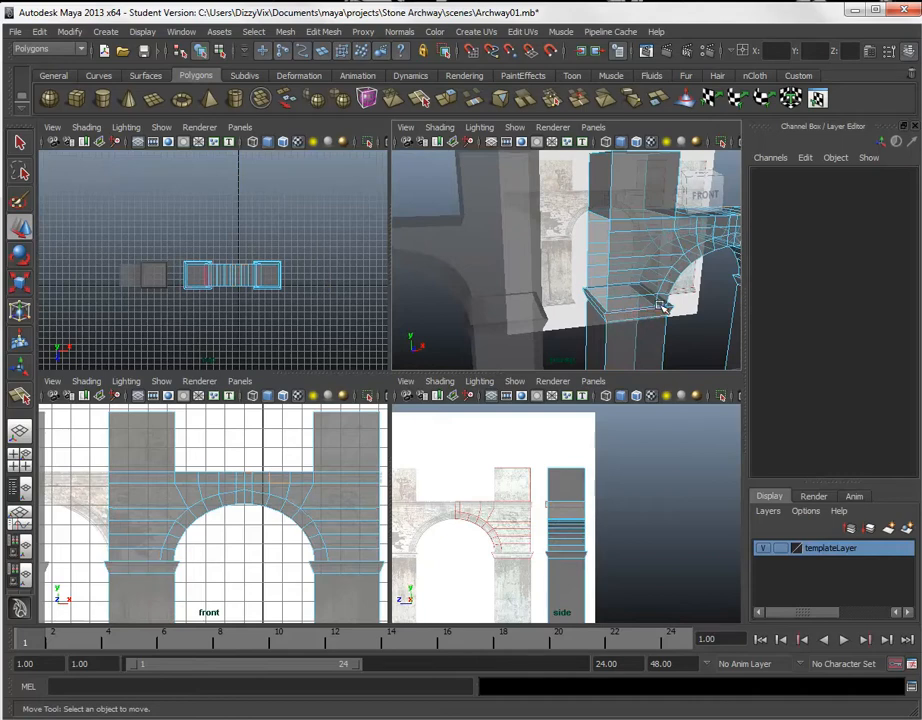
- Delete the faces of the spare half arch's pillar block above the arch's top line
{"action": "left_click", "coordinate": [483, 269]}
{"action": "right_click_drag", "start_coordinate": [483, 269], "coordinate": [482, 304]}
{"action": "left_click_drag", "start_coordinate": [455, 242], "coordinate": [518, 231], "text": "alt"}
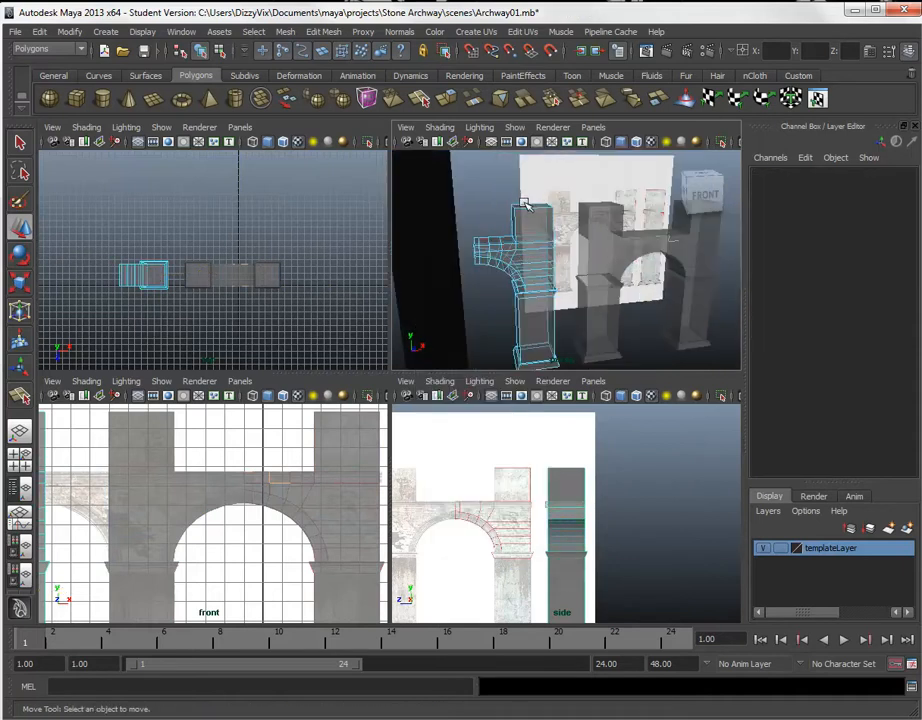
{"action": "left_click_drag", "start_coordinate": [528, 216], "coordinate": [518, 227], "text": "alt"}
{"action": "middle_click_drag", "start_coordinate": [191, 469], "coordinate": [407, 498], "text": "alt"}
{"action": "left_click_drag", "start_coordinate": [204, 440], "coordinate": [286, 490]}
{"action": "left_click_drag", "start_coordinate": [507, 238], "coordinate": [548, 268], "text": "alt"}
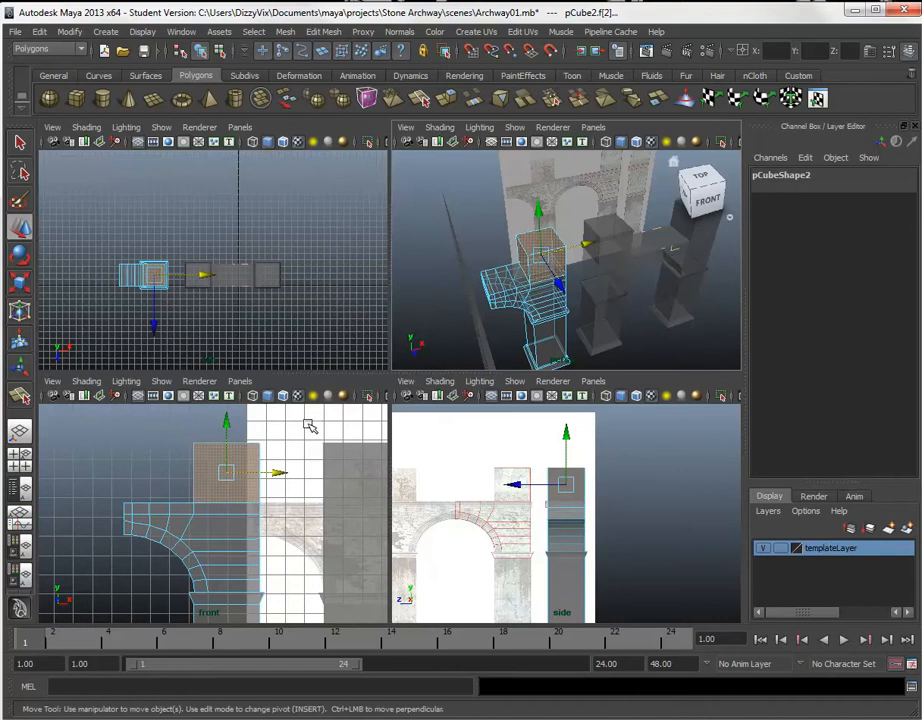
{"action": "left_click", "coordinate": [507, 272]}
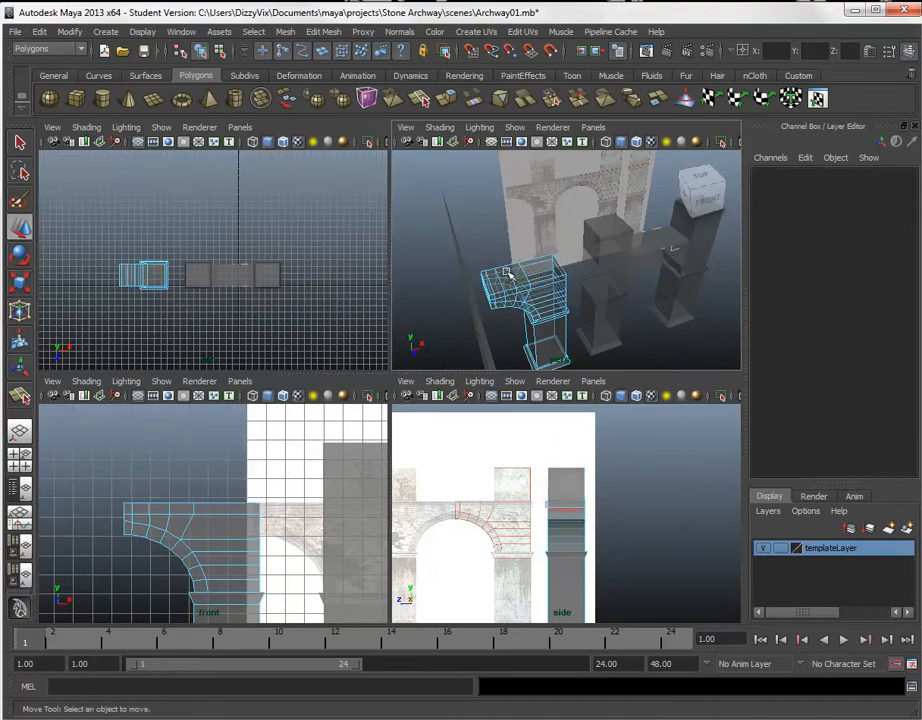
- Delete the spare half arch's remaining pillar faces, including the shaft, capital and base, keeping only the curved arch section
{"action": "middle_click_drag", "start_coordinate": [232, 539], "coordinate": [197, 492], "text": "alt"}
{"action": "left_click_drag", "start_coordinate": [197, 492], "coordinate": [176, 615]}
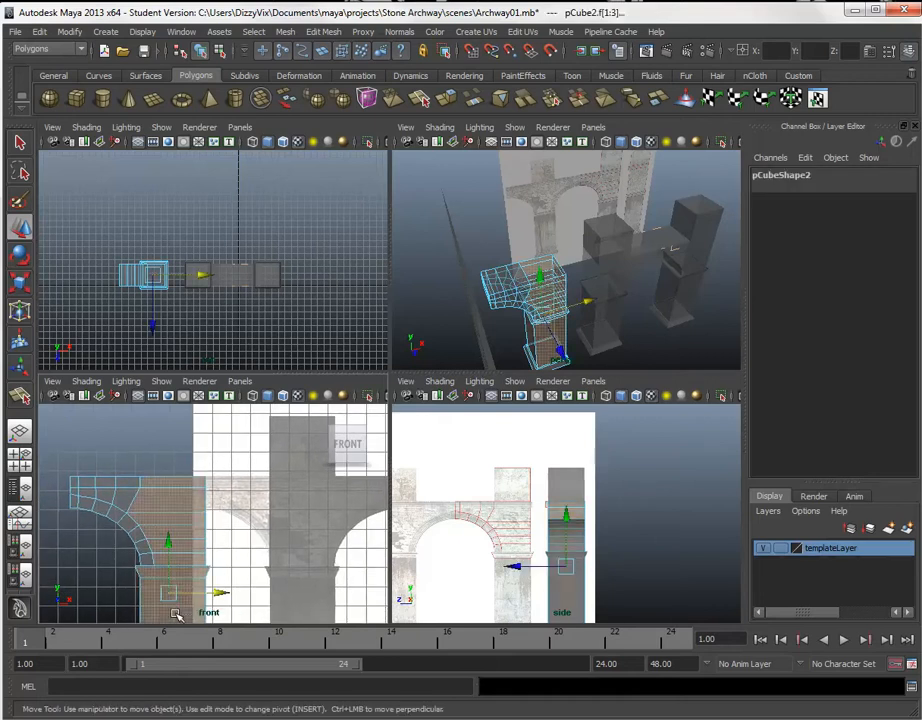
{"action": "left_click", "coordinate": [185, 582]}
{"action": "middle_click_drag", "start_coordinate": [208, 543], "coordinate": [258, 407], "text": "alt"}
{"action": "left_click_drag", "start_coordinate": [151, 511], "coordinate": [274, 620]}
{"action": "left_click", "coordinate": [287, 601]}
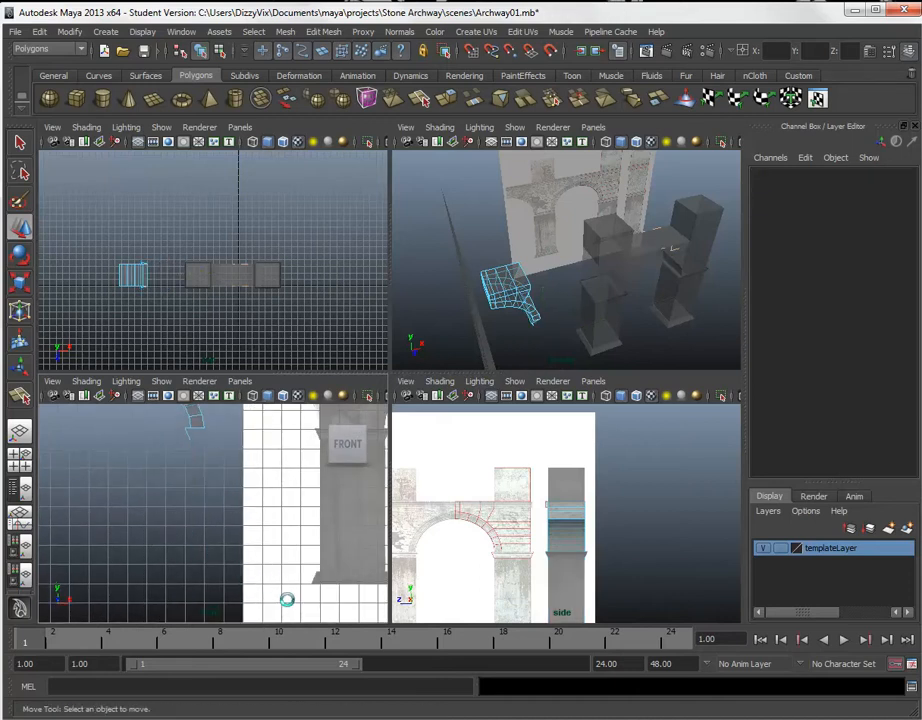
- Delete the leftover capital faces at the lower end of the spare arch section
{"action": "left_click_drag", "start_coordinate": [519, 330], "coordinate": [523, 282], "text": "alt"}
{"action": "right_click_drag", "start_coordinate": [523, 282], "coordinate": [584, 374], "text": "alt"}
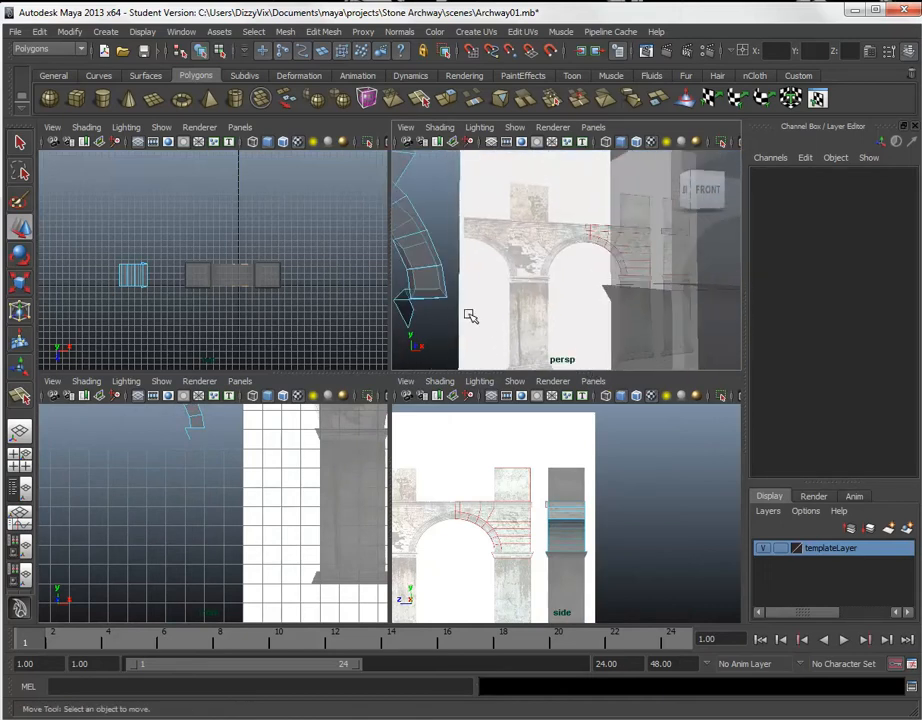
{"action": "left_click", "coordinate": [407, 312]}
{"action": "left_click", "coordinate": [407, 312], "text": "shift"}
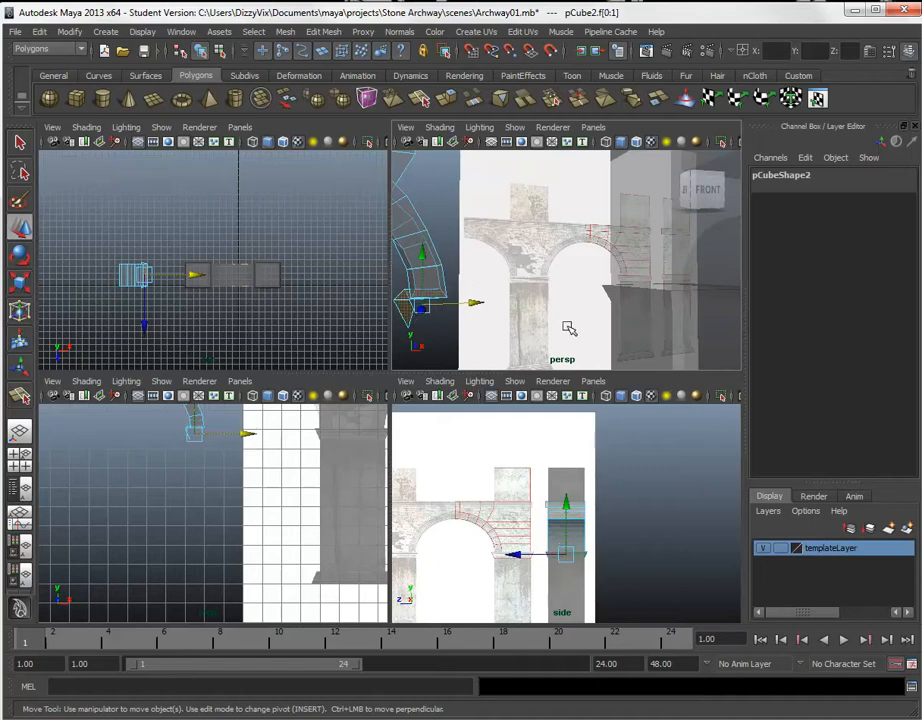
{"action": "left_click", "coordinate": [568, 328]}
{"action": "left_click_drag", "start_coordinate": [466, 305], "coordinate": [532, 288], "text": "alt"}
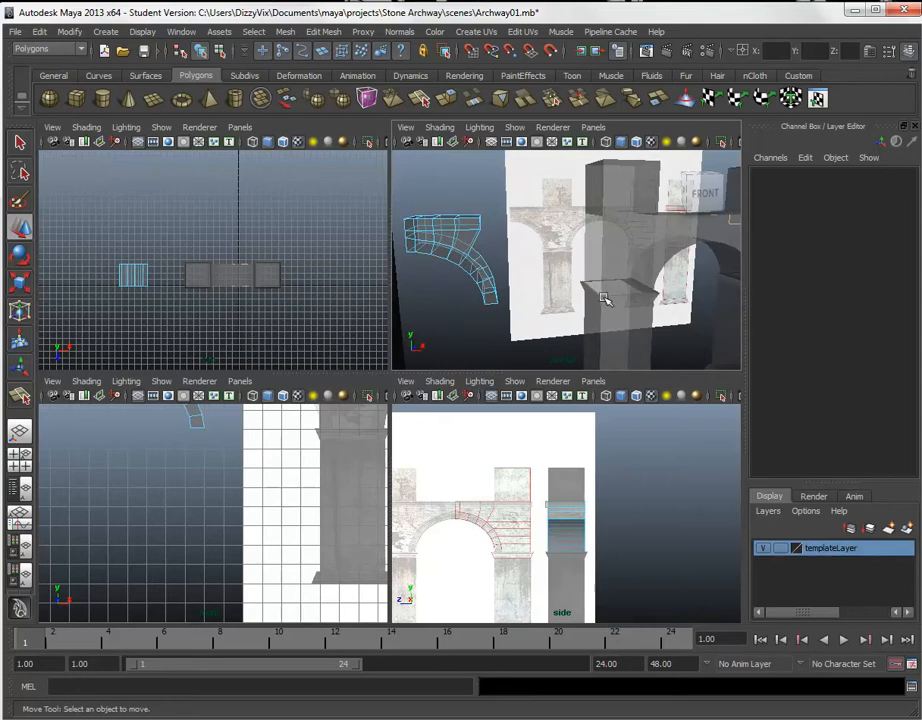
{"action": "scroll", "coordinate": [326, 435], "scroll_direction": "up", "scroll_amount": 4}
{"action": "scroll", "coordinate": [329, 436], "scroll_direction": "down", "scroll_amount": 5}
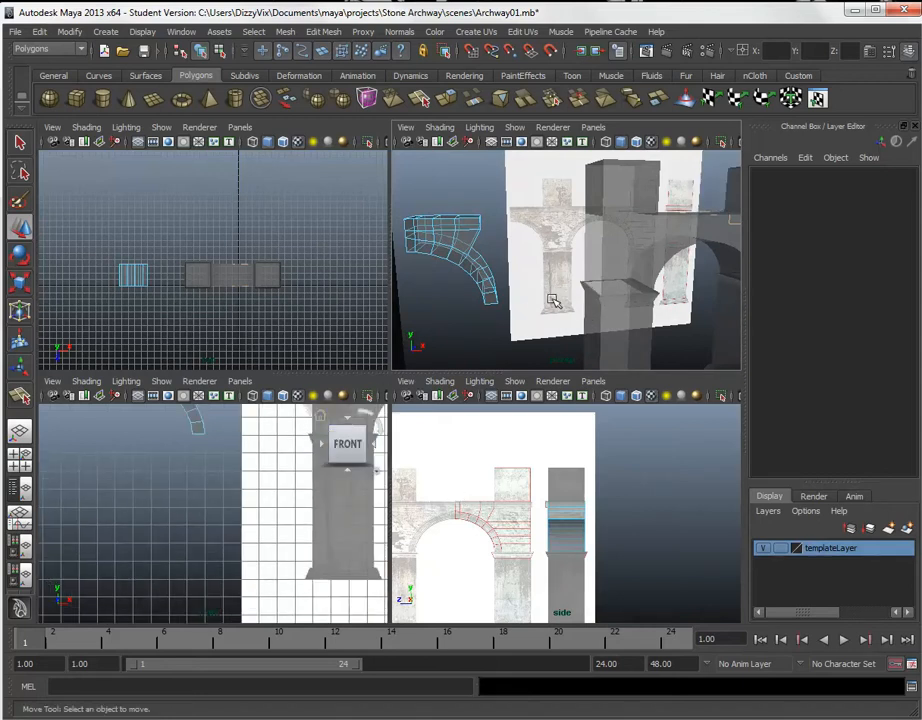
- Select the spare arch section as a whole object and move it along X to about -6.69, beside the full archway's outer pillar
{"action": "right_click", "coordinate": [451, 250]}
{"action": "left_click", "coordinate": [456, 255]}
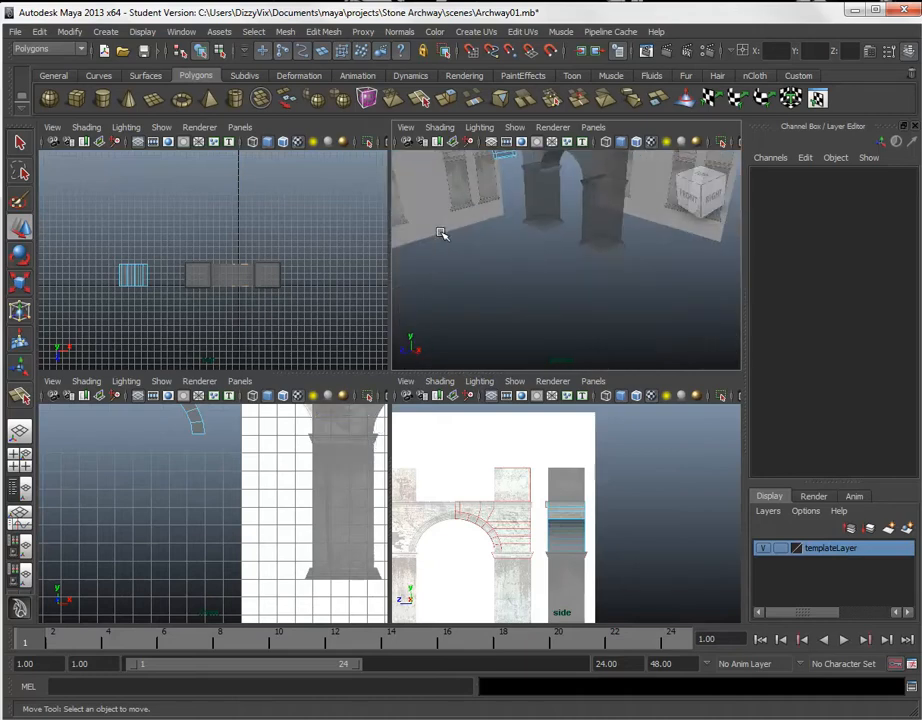
{"action": "left_click_drag", "start_coordinate": [519, 242], "coordinate": [566, 238], "text": "alt"}
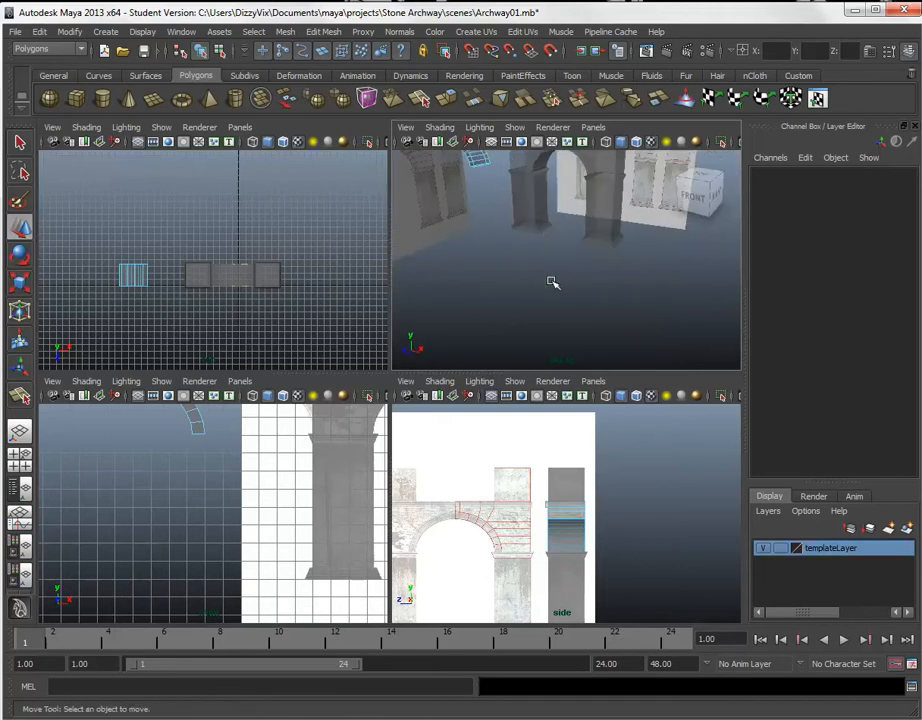
{"action": "middle_click_drag", "start_coordinate": [552, 280], "coordinate": [568, 304], "text": "alt"}
{"action": "right_click_drag", "start_coordinate": [492, 201], "coordinate": [530, 193]}
{"action": "left_click", "coordinate": [489, 196]}
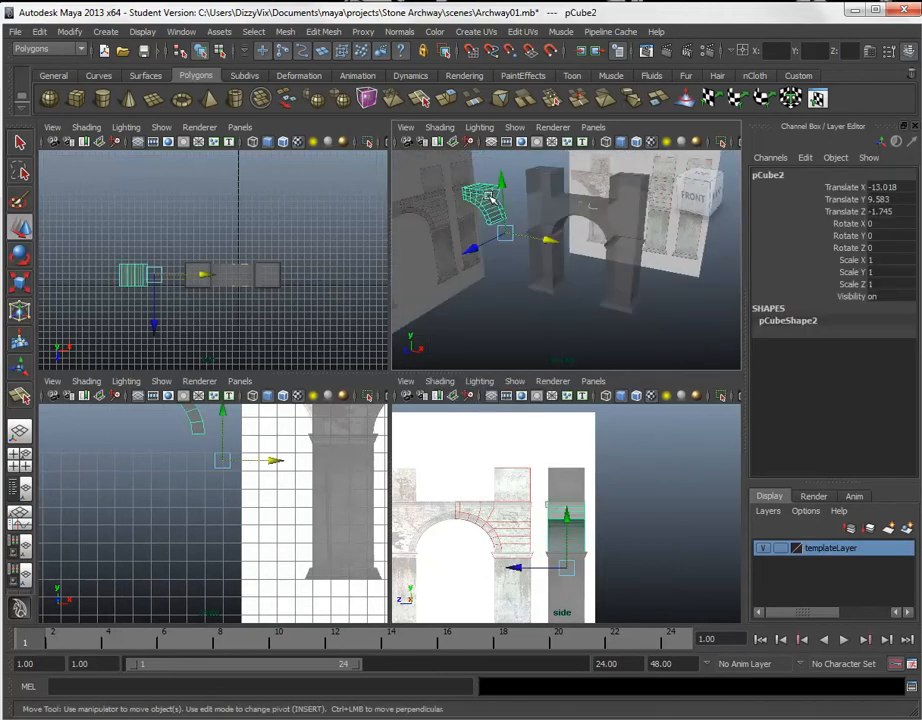
{"action": "left_click_drag", "start_coordinate": [546, 240], "coordinate": [593, 248]}
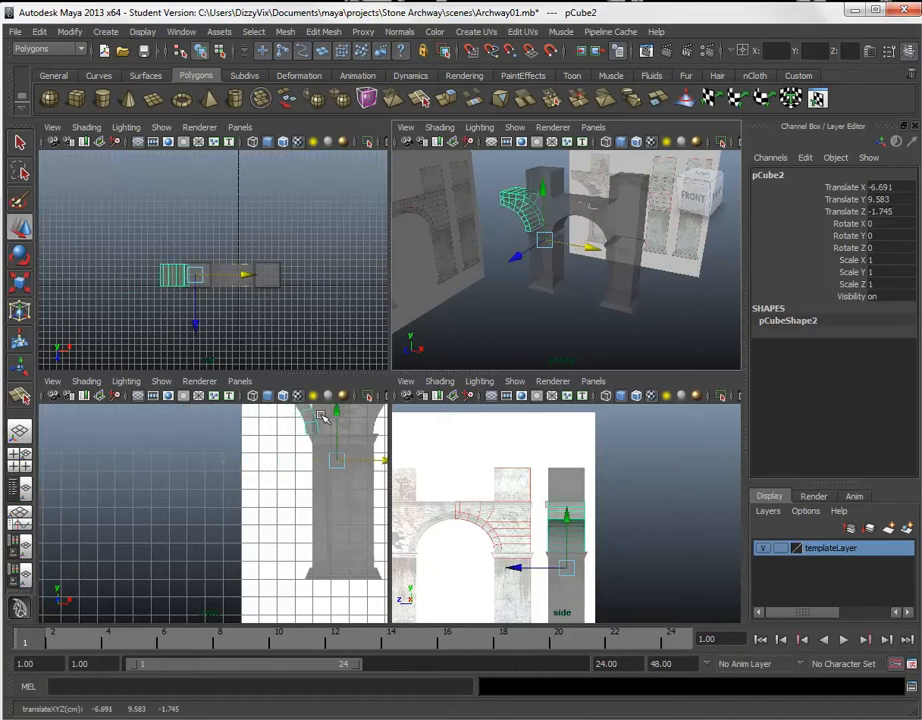
- Shift the spare arch section slightly along X in the front view so its upper corner meets the pillar's outer edge
{"action": "scroll", "coordinate": [325, 457], "scroll_direction": "up", "scroll_amount": 3}
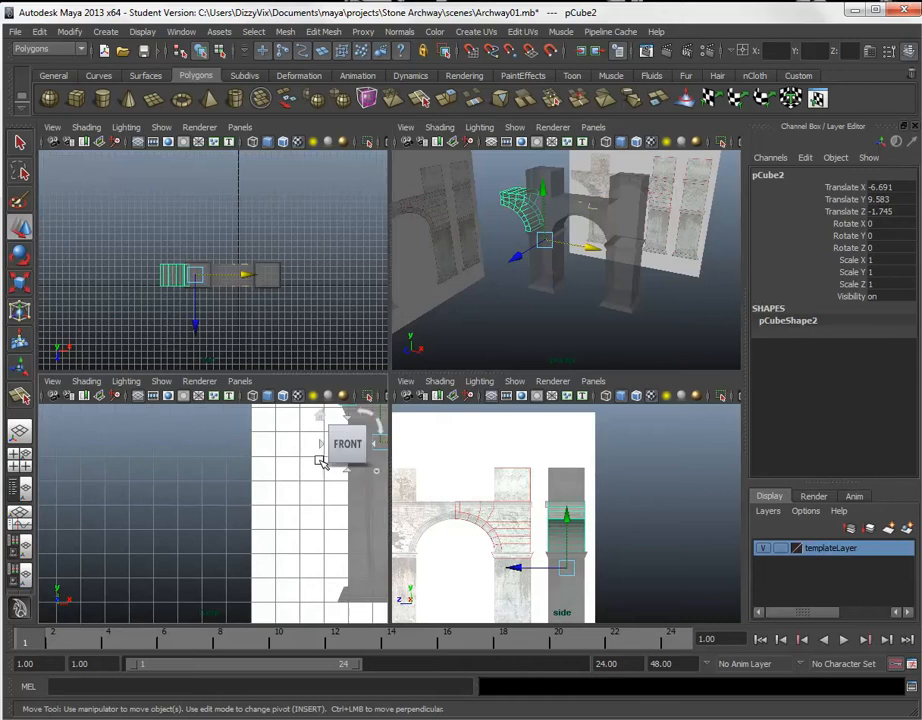
{"action": "middle_click_drag", "start_coordinate": [288, 504], "coordinate": [240, 559], "text": "alt"}
{"action": "scroll", "coordinate": [240, 559], "scroll_direction": "up", "scroll_amount": 2}
{"action": "scroll", "coordinate": [208, 531], "scroll_direction": "up", "scroll_amount": 3}
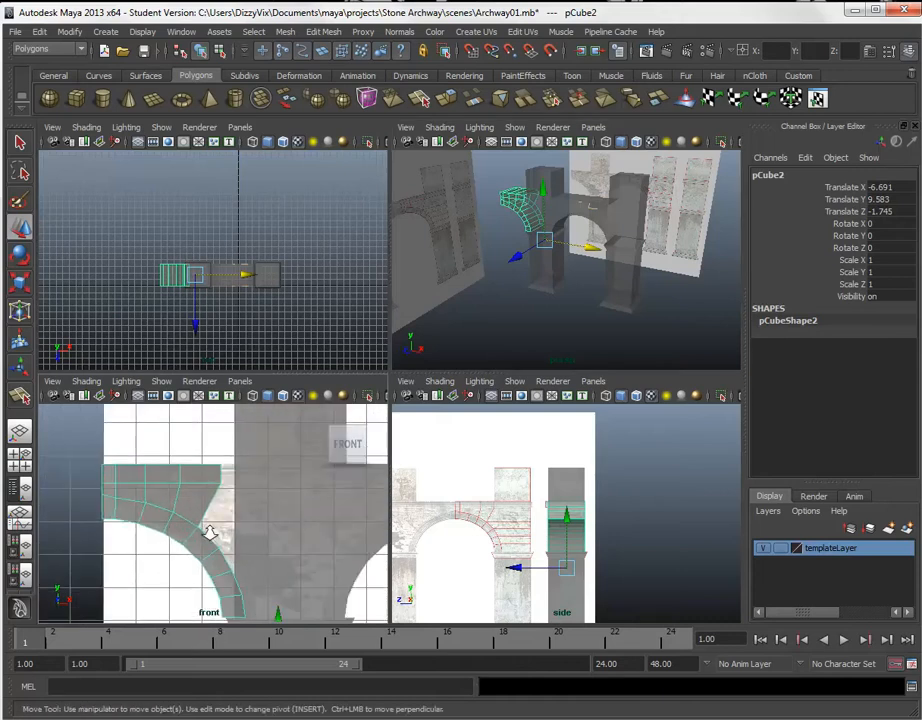
{"action": "mouse_move", "coordinate": [128, 562]}
{"action": "middle_mouse_down"}
{"action": "mouse_move", "coordinate": [155, 567]}
{"action": "mouse_move", "coordinate": [142, 566]}
{"action": "middle_mouse_up"}
{"action": "scroll", "coordinate": [191, 502], "scroll_direction": "up", "scroll_amount": 6}
{"action": "middle_click_drag", "start_coordinate": [267, 509], "coordinate": [231, 630], "text": "alt"}
{"action": "scroll", "coordinate": [207, 531], "scroll_direction": "down", "scroll_amount": 5}
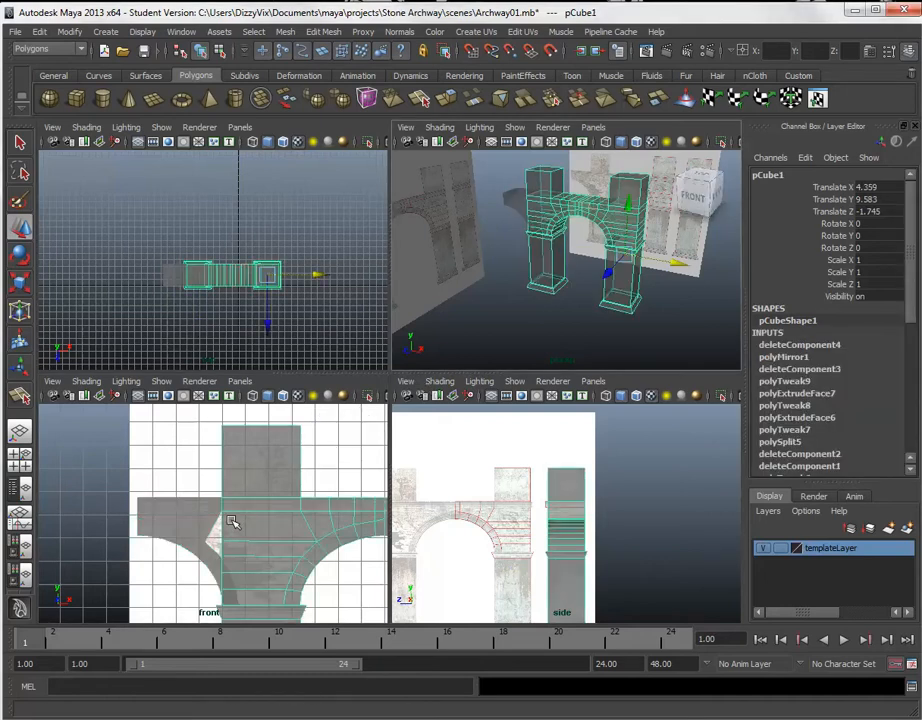
- Show wireframe on shaded in the front view where the spare arch section meets the selected full archway's pillar
{"action": "scroll", "coordinate": [232, 525], "scroll_direction": "up", "scroll_amount": 2}
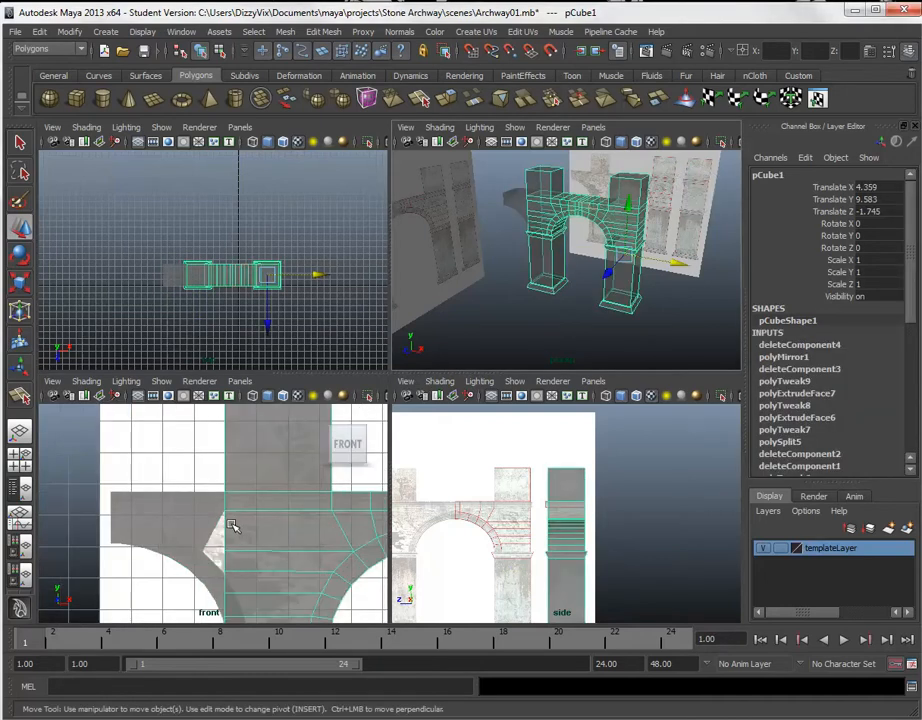
{"action": "scroll", "coordinate": [233, 526], "scroll_direction": "up", "scroll_amount": 4}
{"action": "middle_click_drag", "start_coordinate": [240, 534], "coordinate": [262, 496], "text": "alt"}
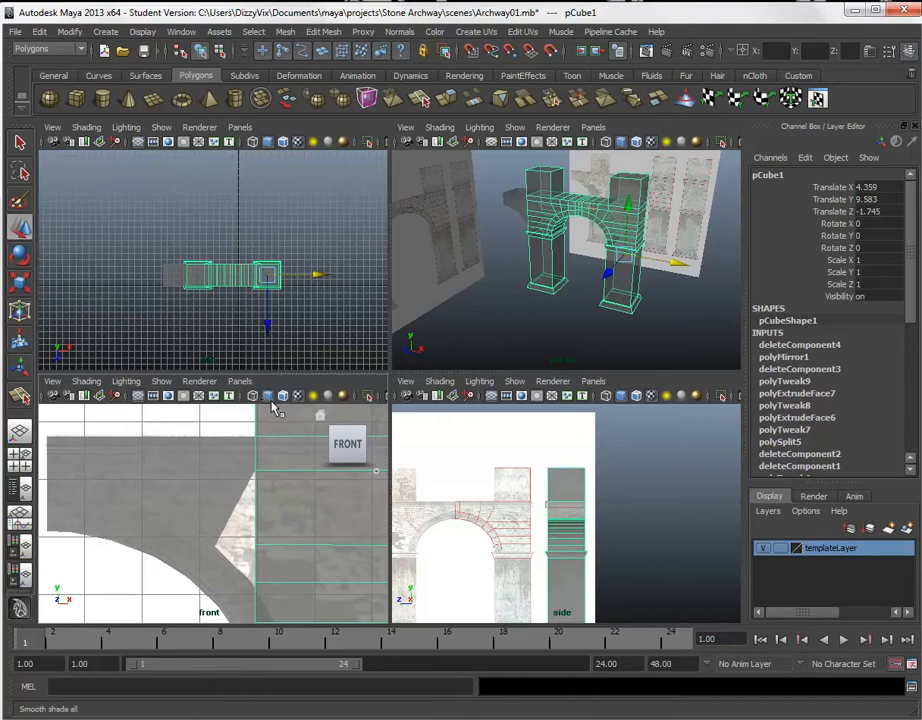
{"action": "left_click", "coordinate": [267, 398]}
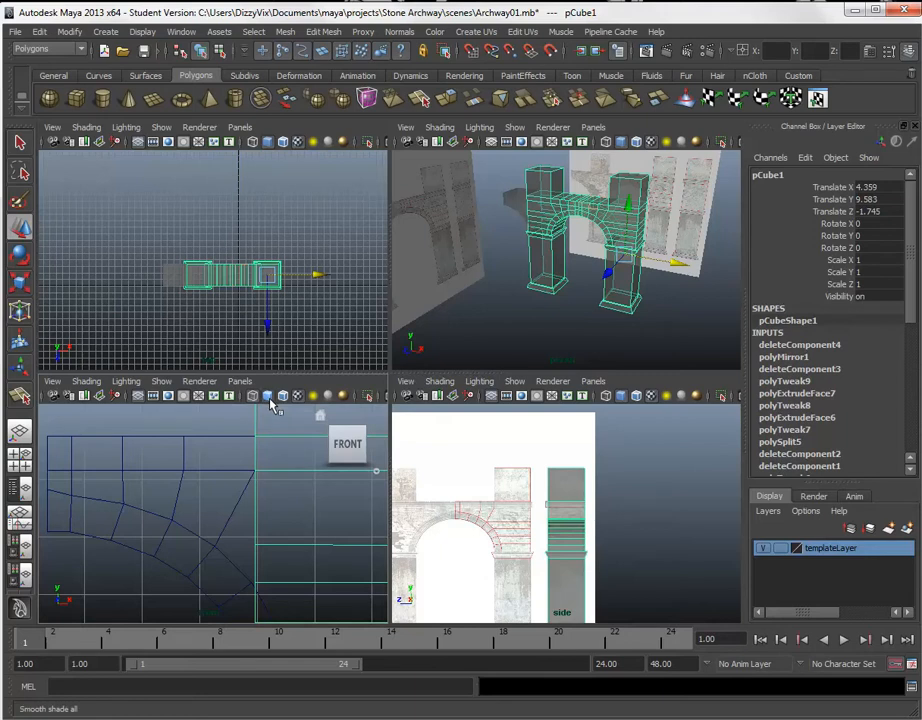
{"action": "left_click", "coordinate": [268, 398]}
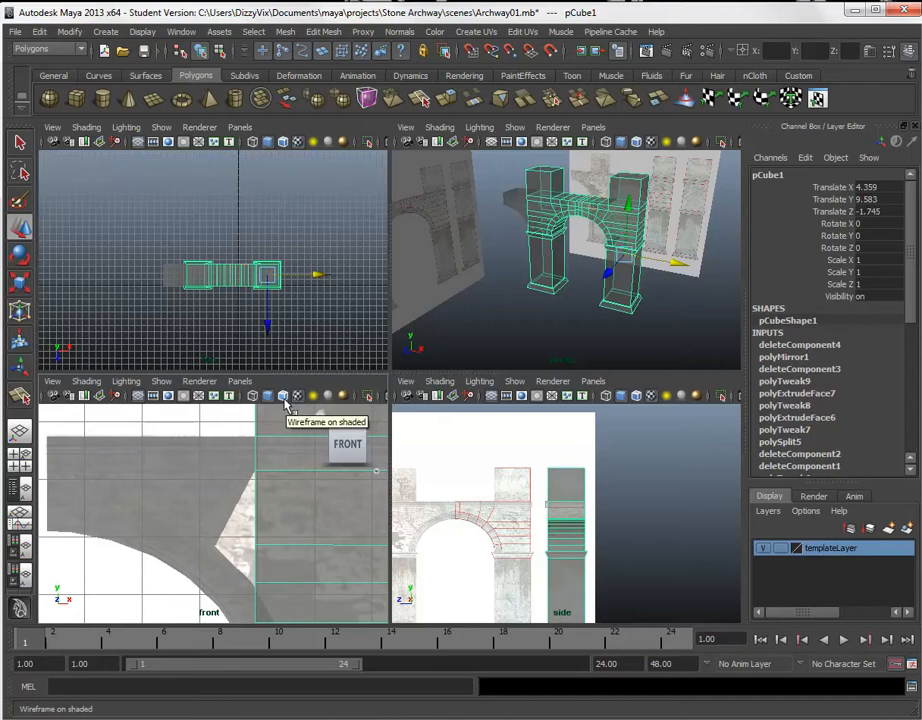
{"action": "left_click", "coordinate": [286, 398]}
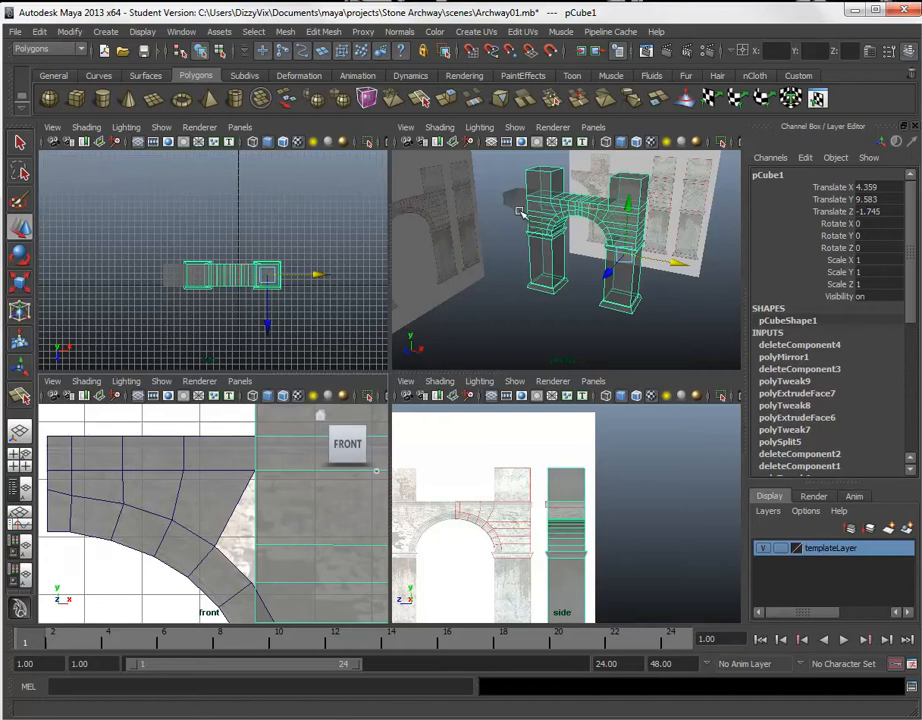
- Select the full archway's pair of vertices on the pillar's outer edge, level with the line just below the arch's top
{"action": "right_click", "coordinate": [278, 528]}
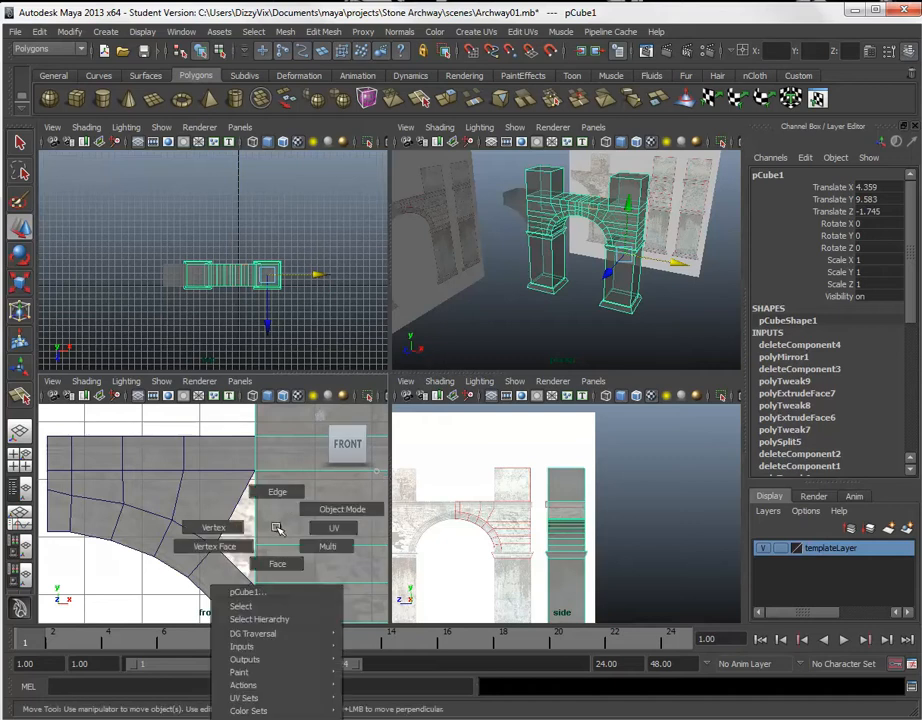
{"action": "left_click", "coordinate": [213, 527]}
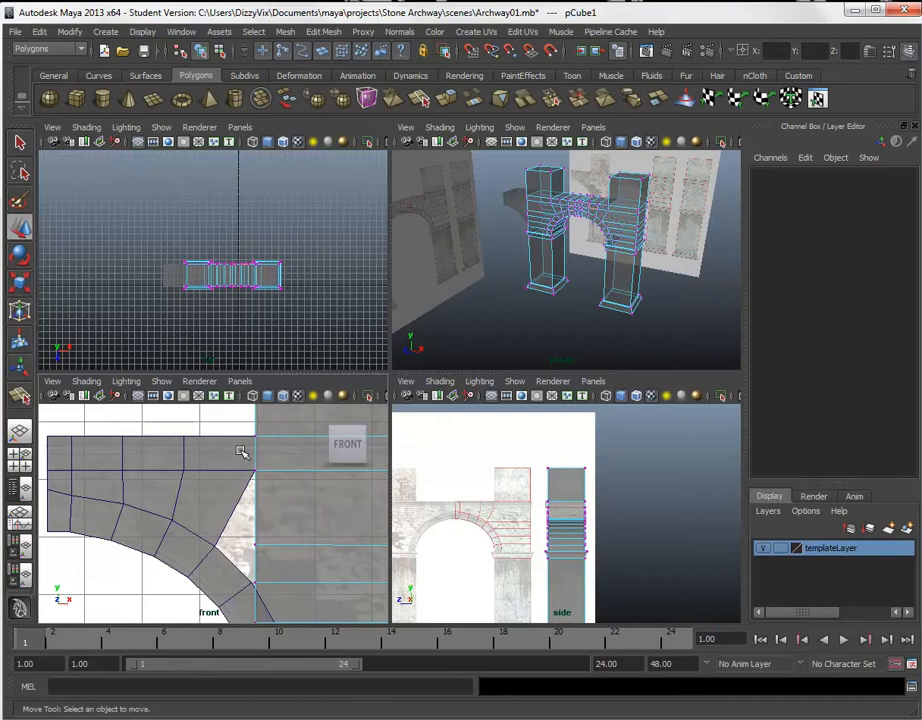
{"action": "left_click_drag", "start_coordinate": [250, 468], "coordinate": [278, 492]}
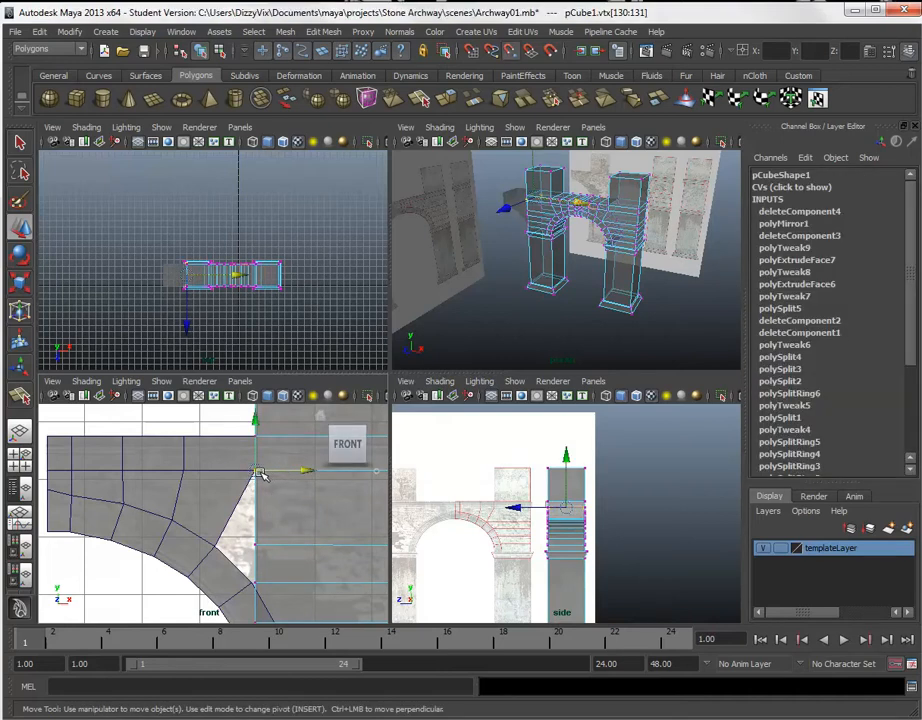
- Try to snap the selected vertex pair onto the spare arch's corner with an unconstrained move in the front view
{"action": "left_click_drag", "start_coordinate": [257, 481], "coordinate": [262, 474]}
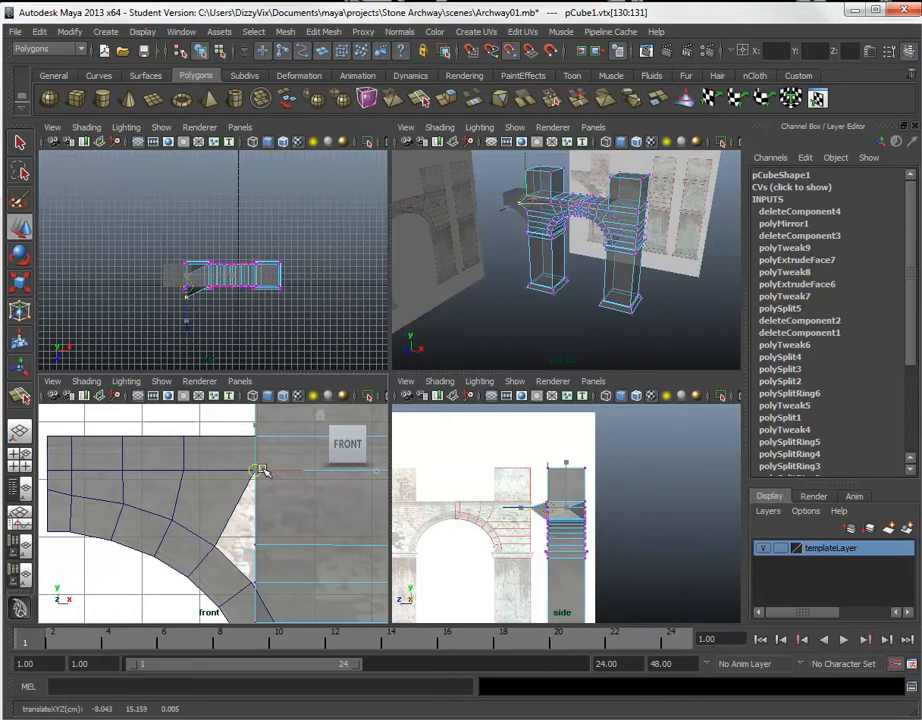
{"action": "scroll", "coordinate": [556, 207], "scroll_direction": "up", "scroll_amount": 4}
{"action": "key", "text": "ctrl+z"}
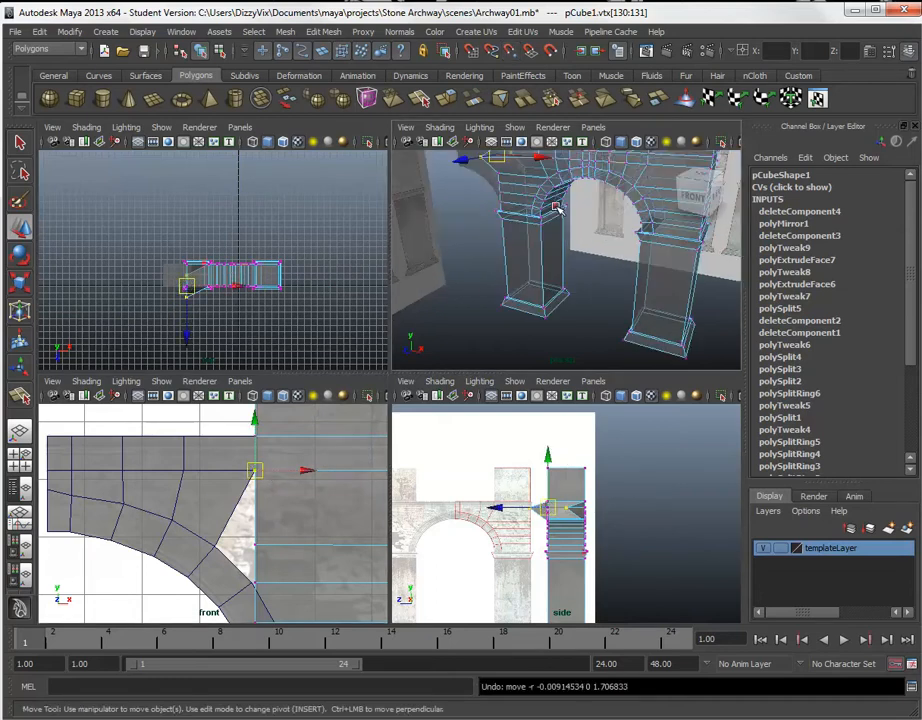
{"action": "left_click_drag", "start_coordinate": [281, 471], "coordinate": [258, 468]}
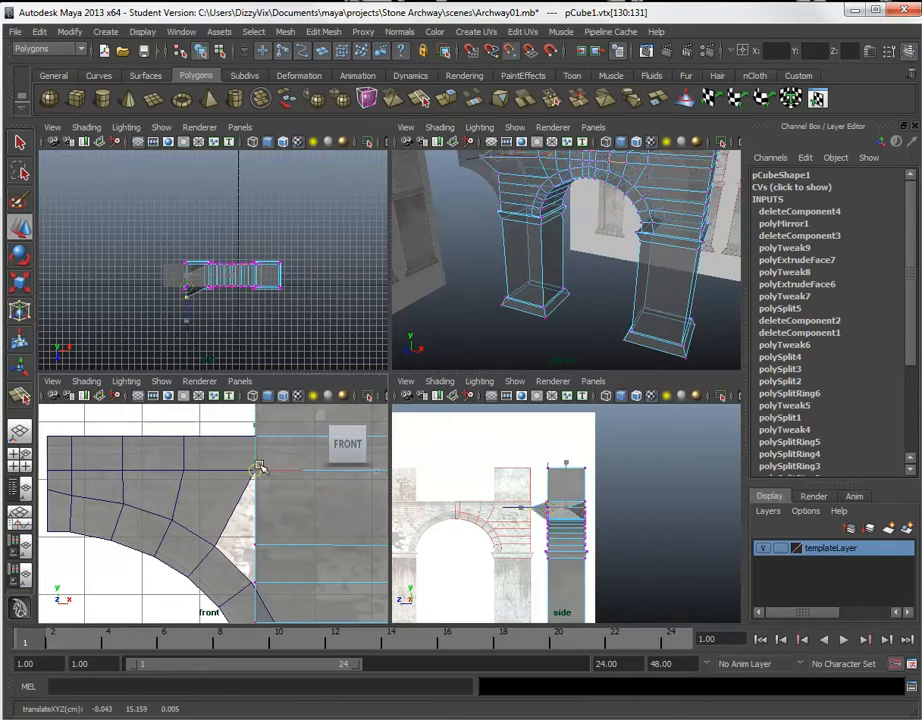
{"action": "key", "text": "ctrl+z"}
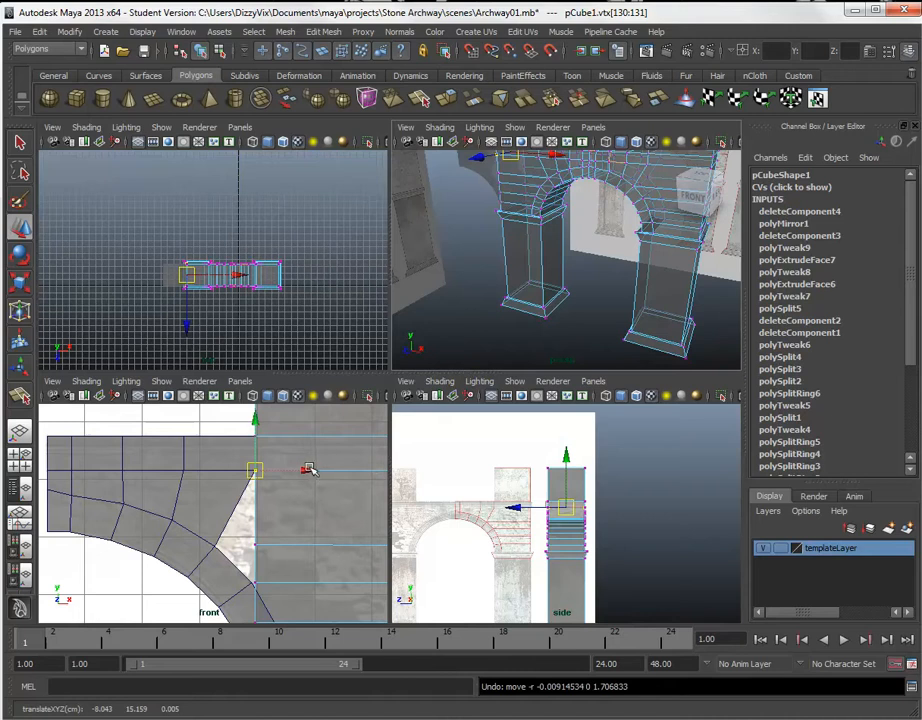
- Align the selected pair with the spare arch's corner along X and Y, and the pair below with the arch ring's outer curve
{"action": "left_click_drag", "start_coordinate": [304, 472], "coordinate": [291, 472]}
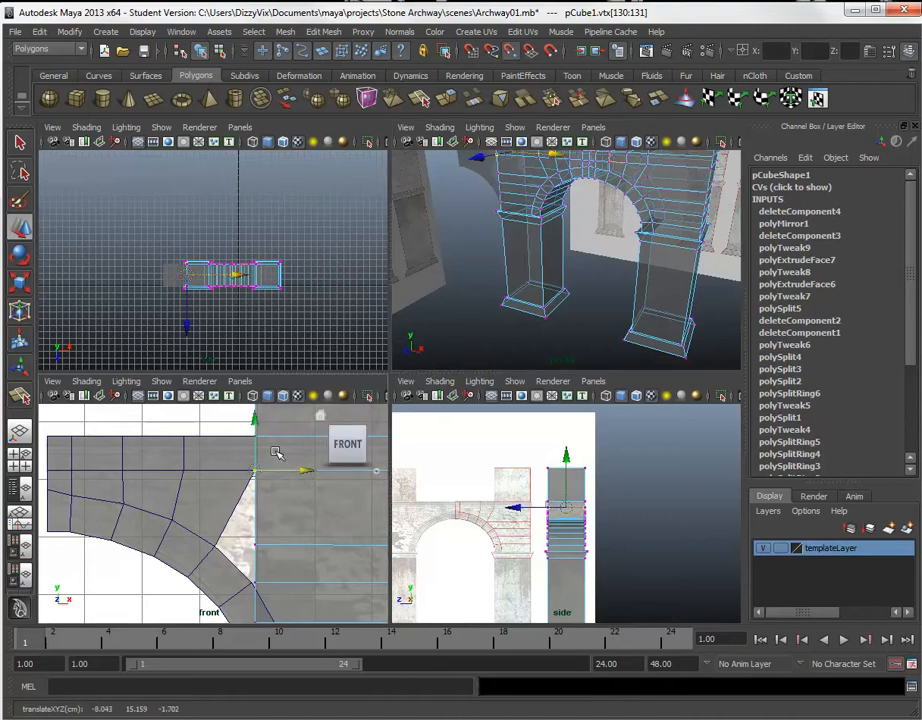
{"action": "left_click_drag", "start_coordinate": [256, 421], "coordinate": [256, 431]}
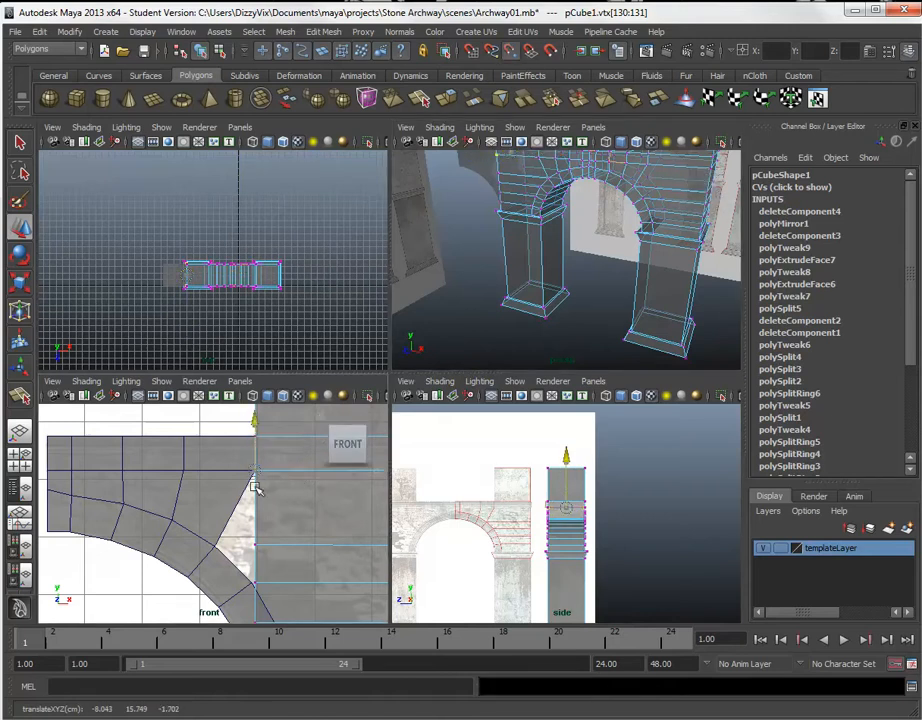
{"action": "left_click_drag", "start_coordinate": [237, 535], "coordinate": [256, 545]}
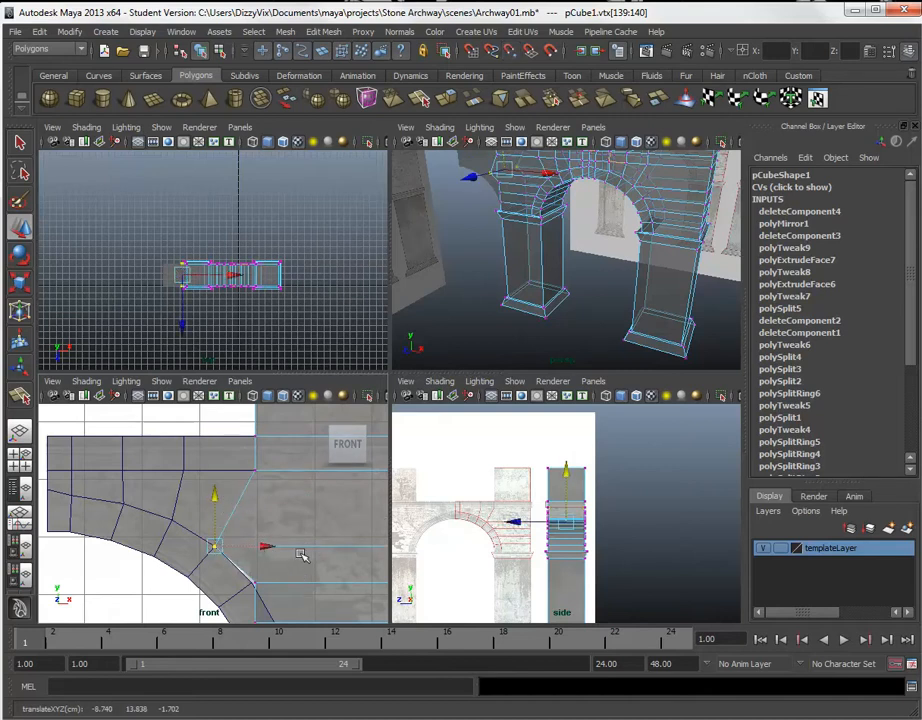
- Snap the next two lower vertex pairs on the pillar's outer edge onto matching points of the spare arch ring's outer curve
{"action": "middle_click_drag", "start_coordinate": [313, 546], "coordinate": [286, 434], "text": "alt"}
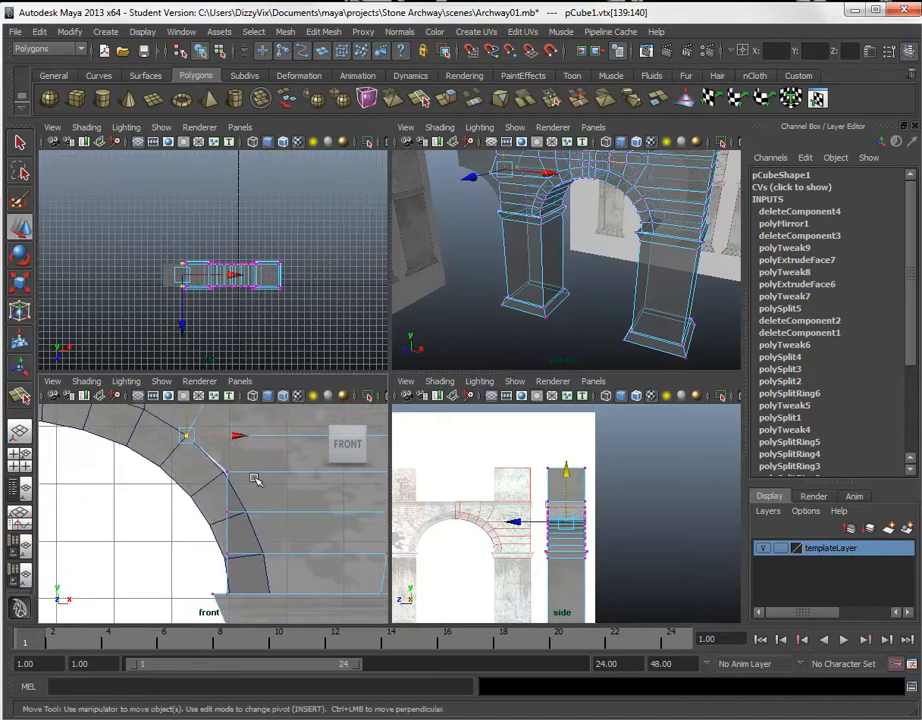
{"action": "scroll", "coordinate": [240, 493], "scroll_direction": "up", "scroll_amount": 2}
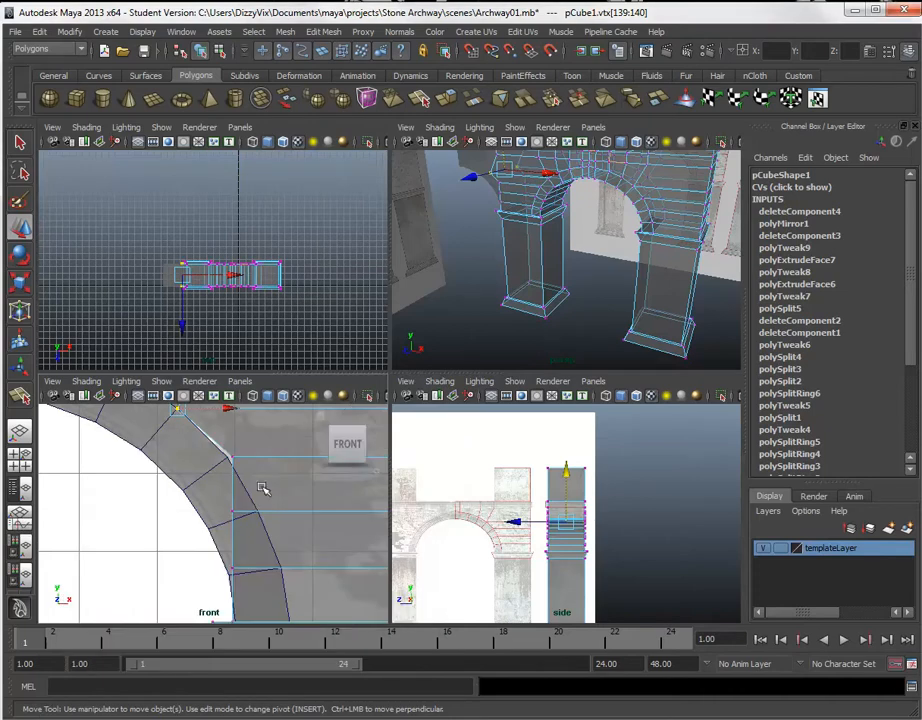
{"action": "key", "text": "space"}
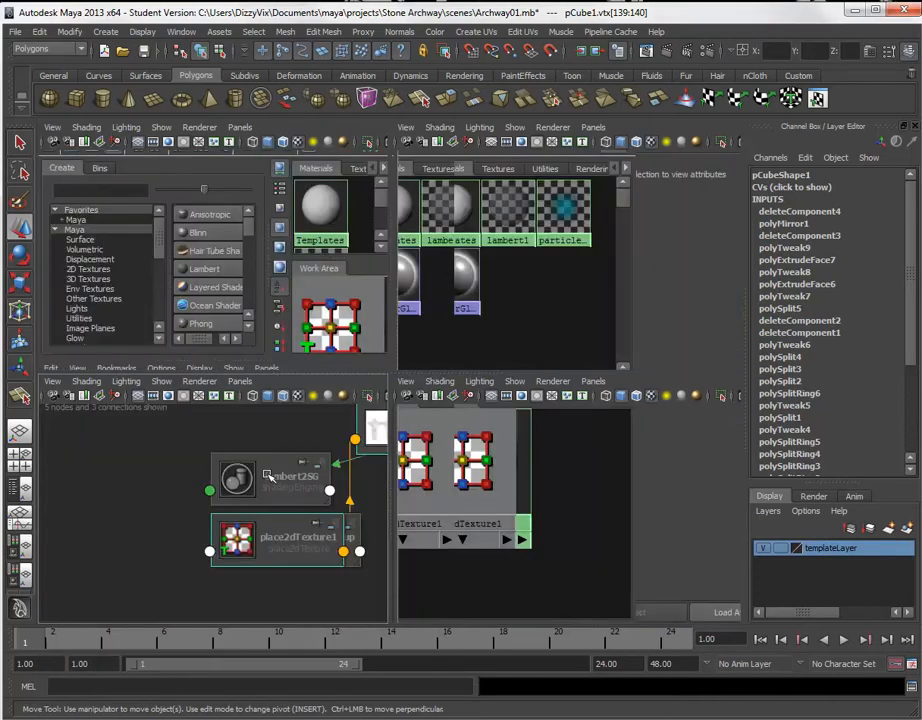
{"action": "key", "text": "space"}
{"action": "left_click", "coordinate": [428, 272]}
{"action": "mouse_move", "coordinate": [430, 221]}
{"action": "left_mouse_down"}
{"action": "mouse_move", "coordinate": [431, 211]}
{"action": "mouse_move", "coordinate": [431, 222]}
{"action": "left_mouse_up"}
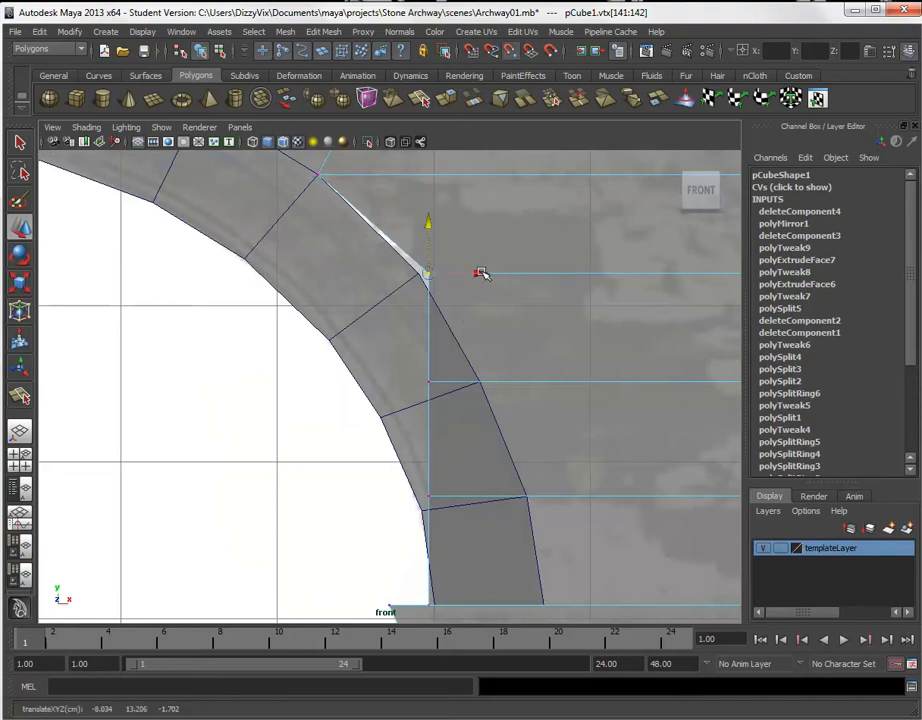
{"action": "left_click_drag", "start_coordinate": [481, 272], "coordinate": [469, 272]}
{"action": "left_click", "coordinate": [429, 381]}
{"action": "left_click_drag", "start_coordinate": [477, 383], "coordinate": [486, 382]}
{"action": "left_click_drag", "start_coordinate": [478, 330], "coordinate": [487, 351]}
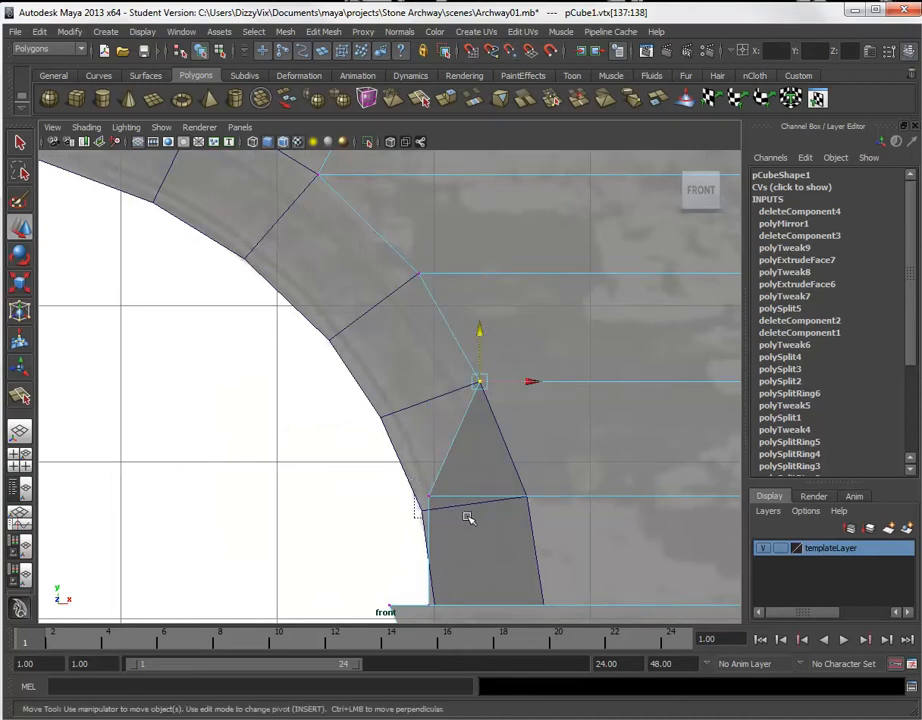
- Snap the pillar's last two edge vertex levels, down to the capital, onto the lower end of the spare arch ring's outer curve
{"action": "left_click", "coordinate": [428, 496]}
{"action": "left_click_drag", "start_coordinate": [430, 444], "coordinate": [432, 460]}
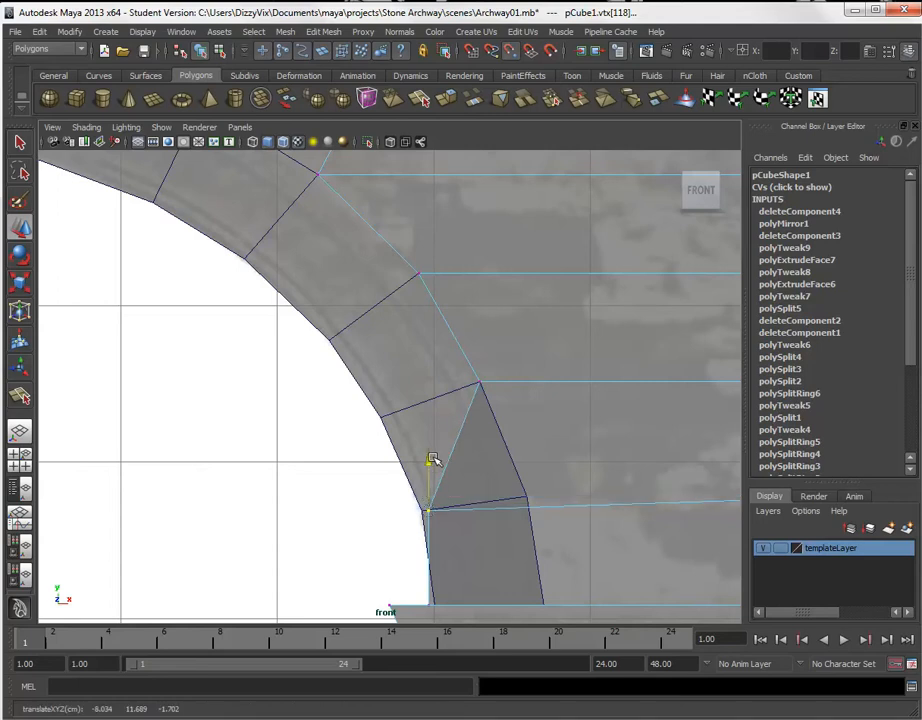
{"action": "left_click_drag", "start_coordinate": [478, 514], "coordinate": [535, 508]}
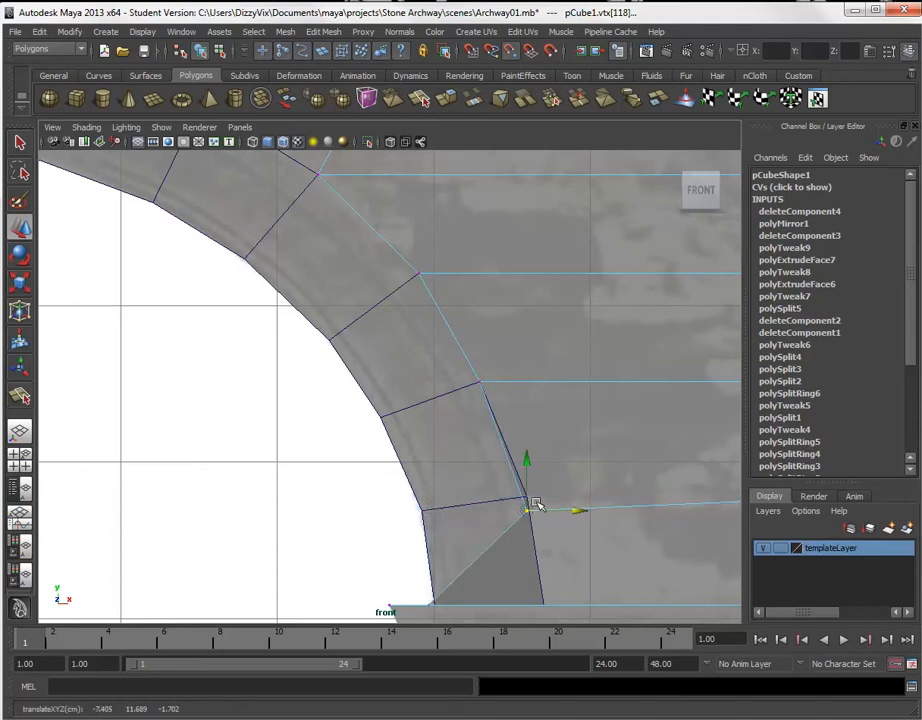
{"action": "left_click_drag", "start_coordinate": [525, 460], "coordinate": [530, 448]}
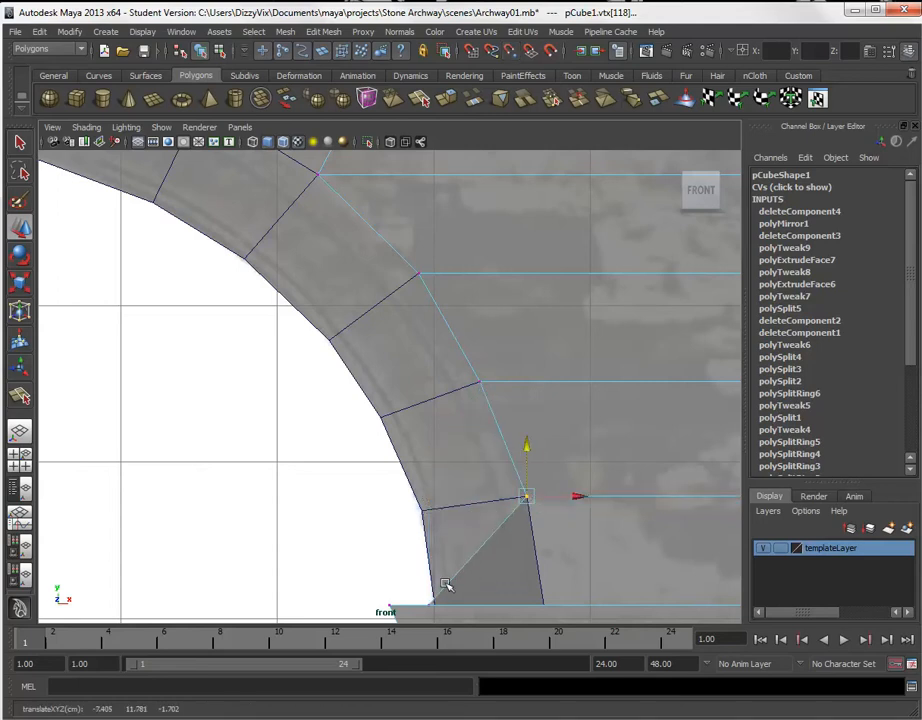
{"action": "left_click_drag", "start_coordinate": [421, 586], "coordinate": [435, 605]}
{"action": "left_click_drag", "start_coordinate": [477, 603], "coordinate": [540, 583]}
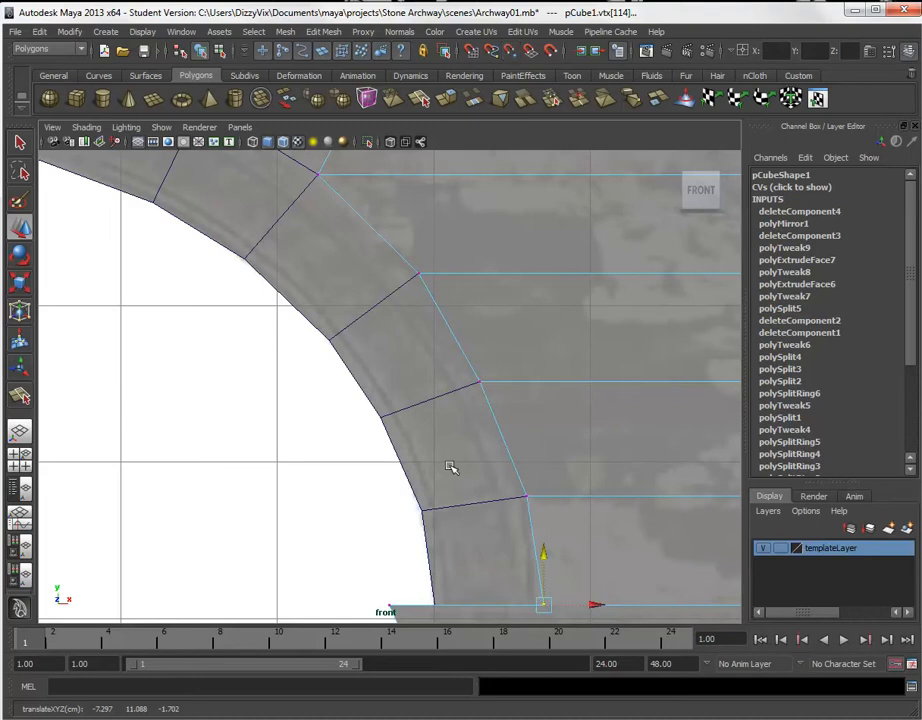
- Align the pillar's outer vertex pair at the arch's top line with the spare arch section's top corner in X and Y
{"action": "scroll", "coordinate": [451, 469], "scroll_direction": "down", "scroll_amount": 3}
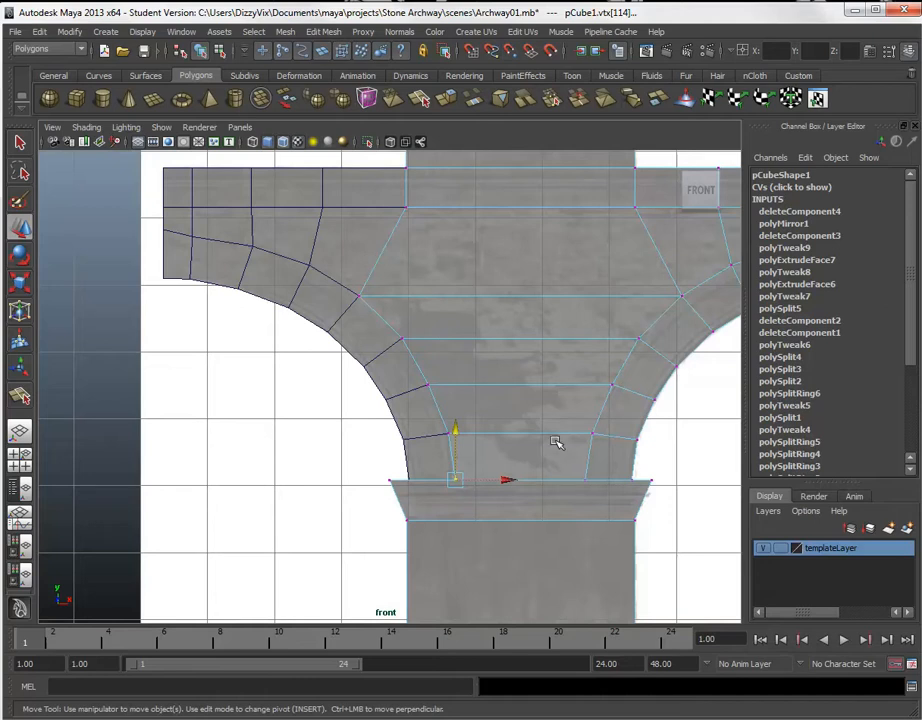
{"action": "scroll", "coordinate": [437, 322], "scroll_direction": "up", "scroll_amount": 1}
{"action": "scroll", "coordinate": [437, 322], "scroll_direction": "down", "scroll_amount": 2}
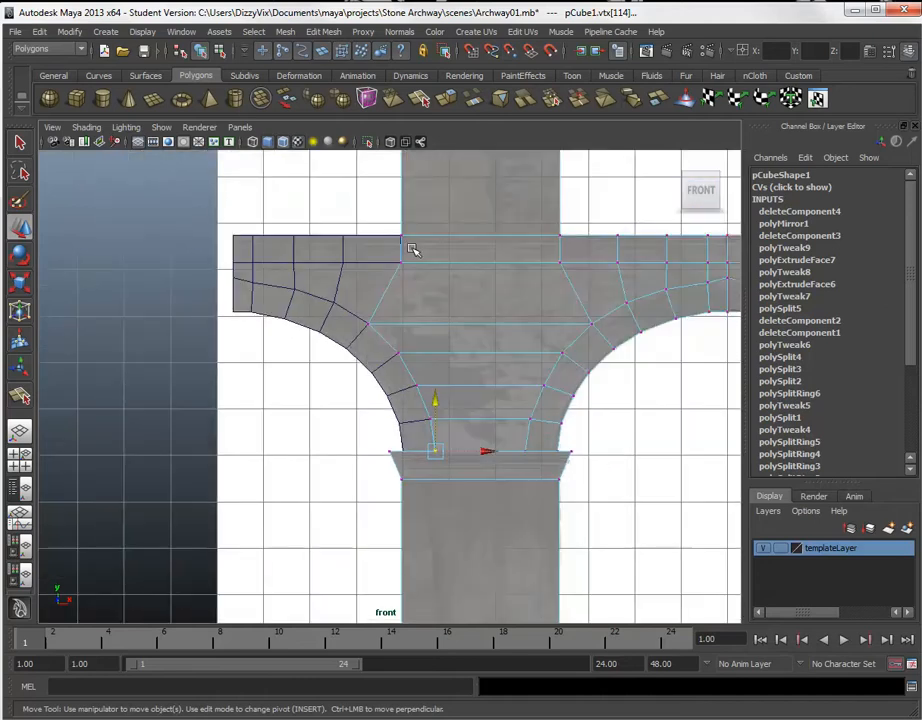
{"action": "left_click_drag", "start_coordinate": [390, 224], "coordinate": [420, 263]}
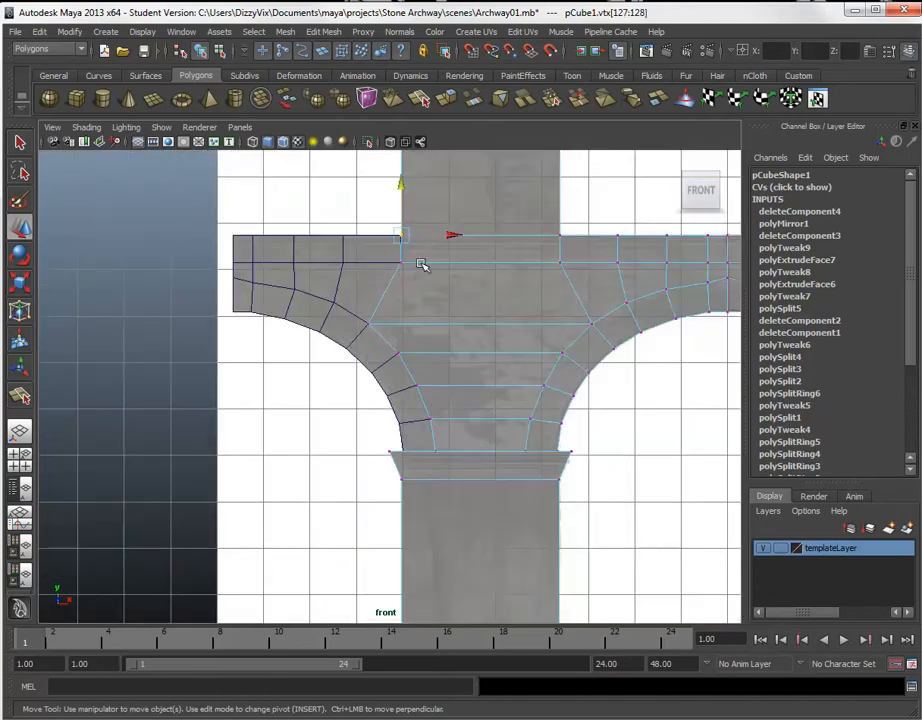
{"action": "left_click", "coordinate": [401, 199]}
{"action": "left_click", "coordinate": [447, 236]}
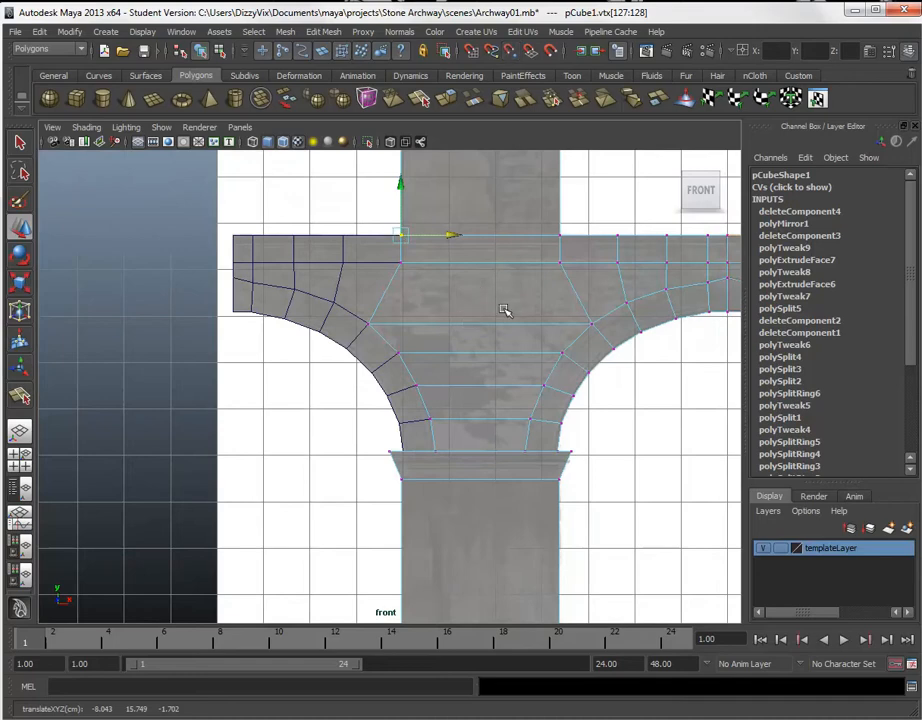
- Combine the full pillared arch and the spare half arch section into one mesh
{"action": "scroll", "coordinate": [452, 358], "scroll_direction": "down", "scroll_amount": 5}
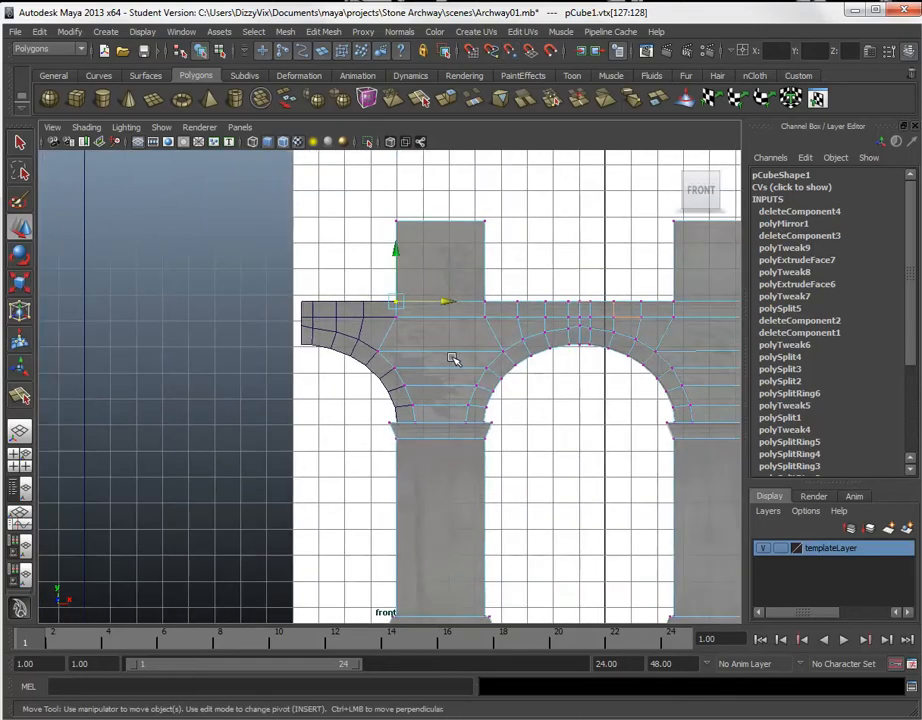
{"action": "scroll", "coordinate": [452, 358], "scroll_direction": "up", "scroll_amount": 6}
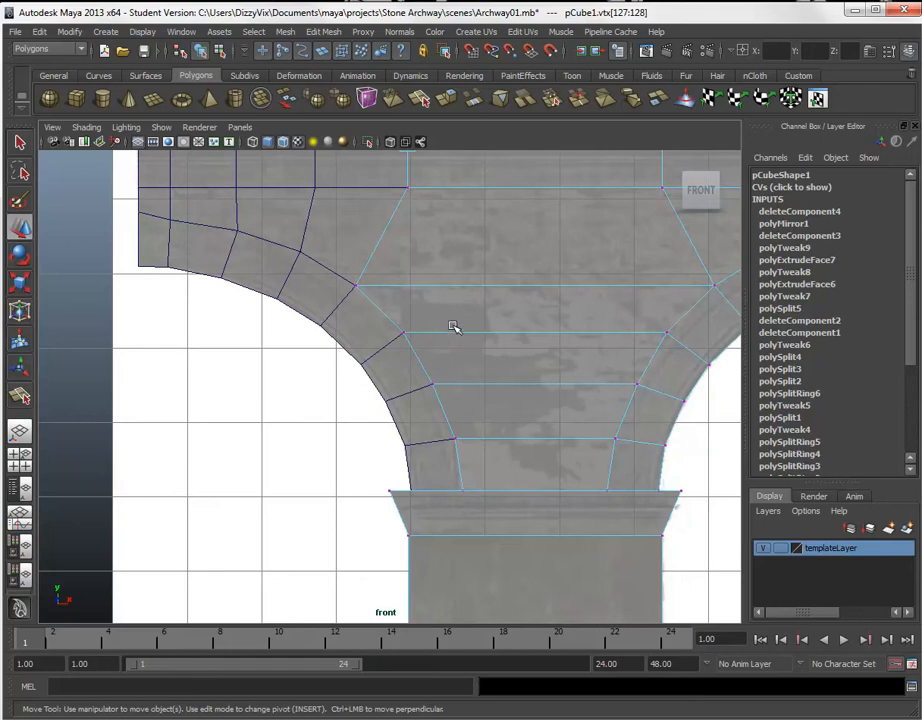
{"action": "right_click_drag", "start_coordinate": [457, 233], "coordinate": [521, 224]}
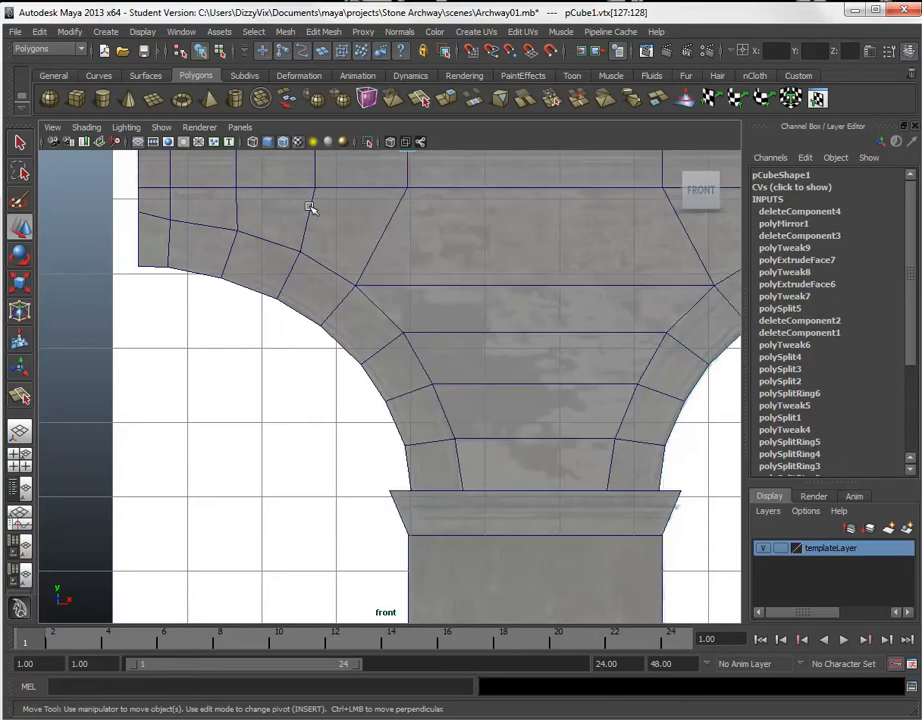
{"action": "left_click", "coordinate": [310, 207]}
{"action": "left_click", "coordinate": [528, 232]}
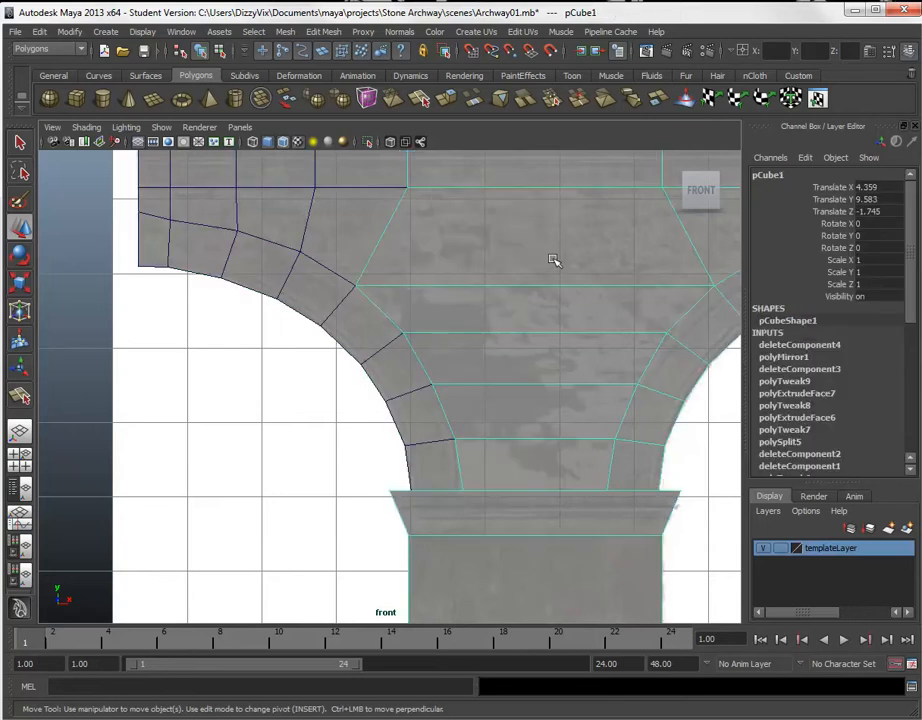
{"action": "left_click", "coordinate": [250, 231], "text": "shift"}
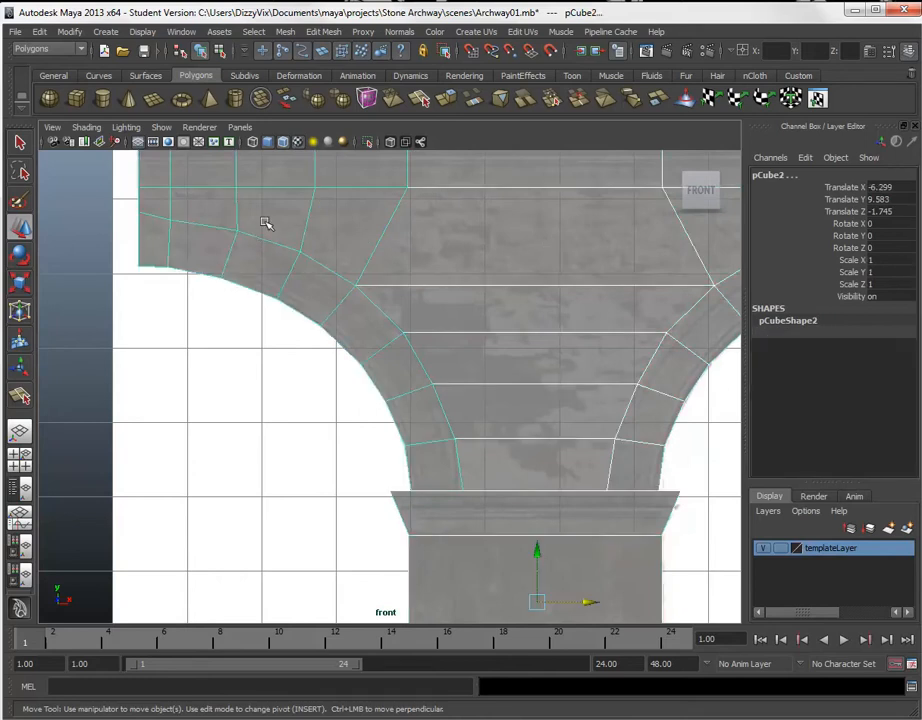
{"action": "left_click", "coordinate": [296, 35]}
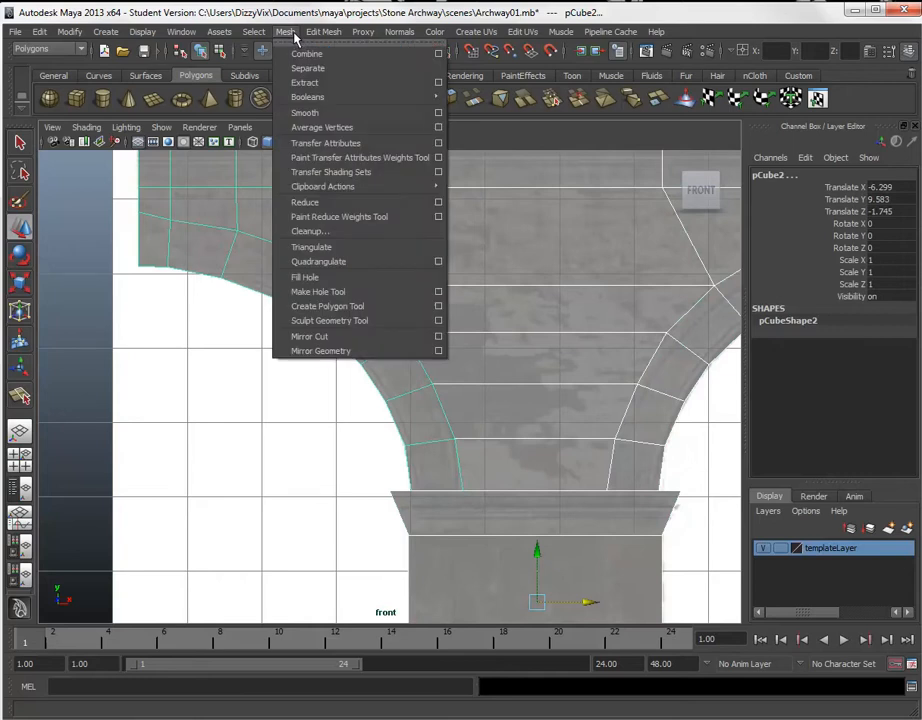
{"action": "left_click", "coordinate": [305, 55]}
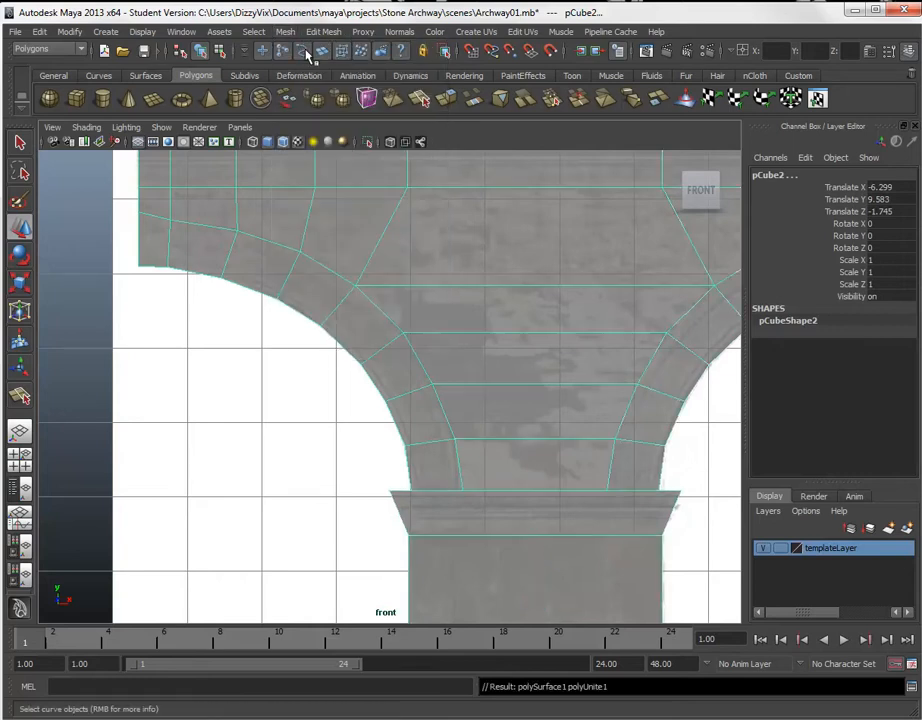
- Test-move a single seam vertex on the arch ring's outer curve along X and undo the move
{"action": "key", "text": "f"}
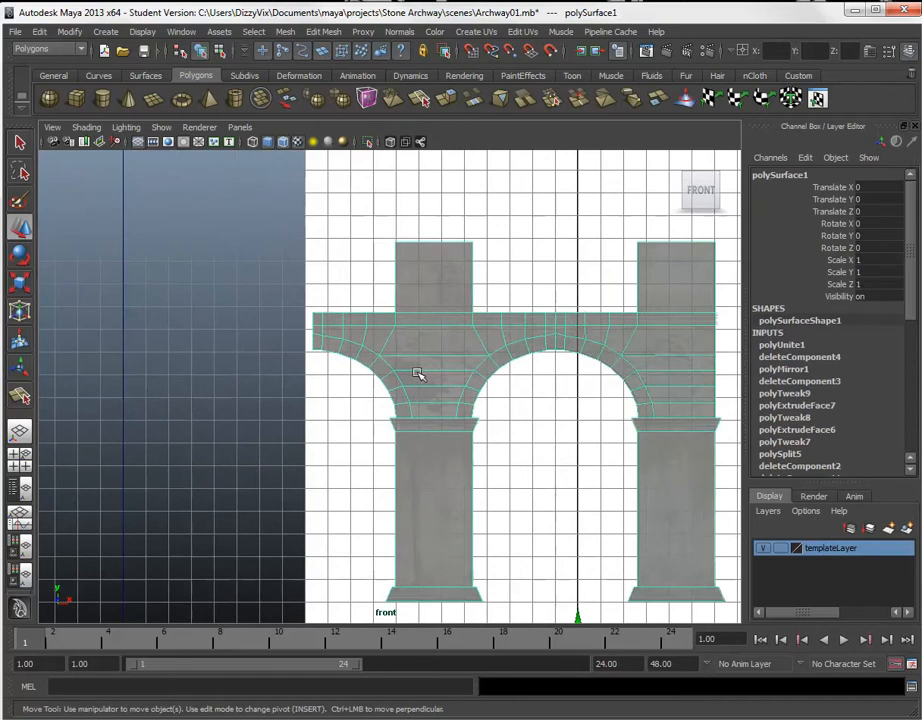
{"action": "scroll", "coordinate": [418, 373], "scroll_direction": "up", "scroll_amount": 3}
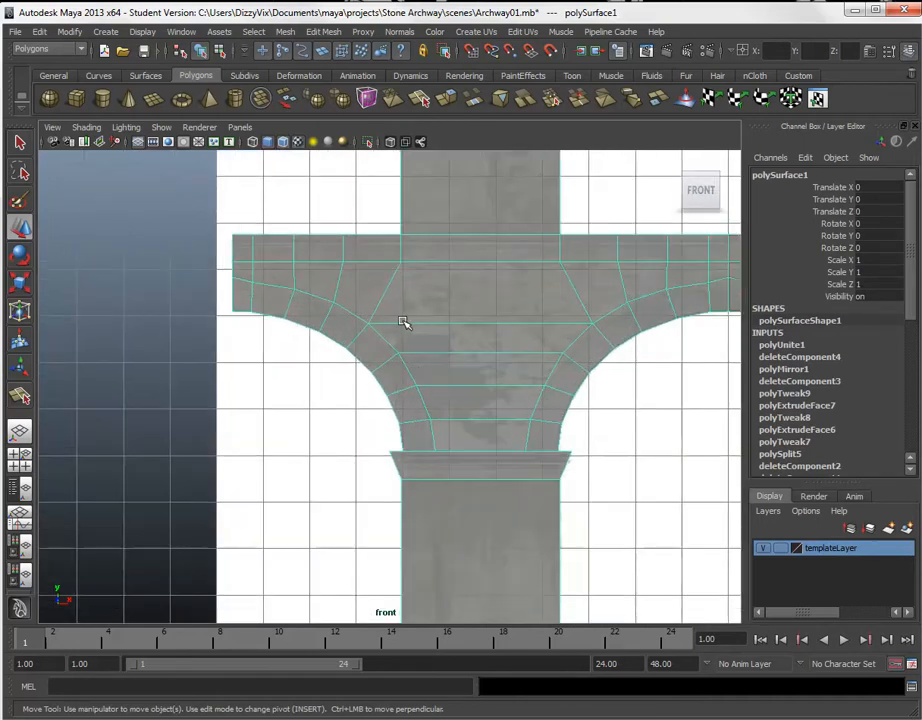
{"action": "right_click_drag", "start_coordinate": [373, 317], "coordinate": [310, 320]}
{"action": "scroll", "coordinate": [362, 325], "scroll_direction": "up", "scroll_amount": 2}
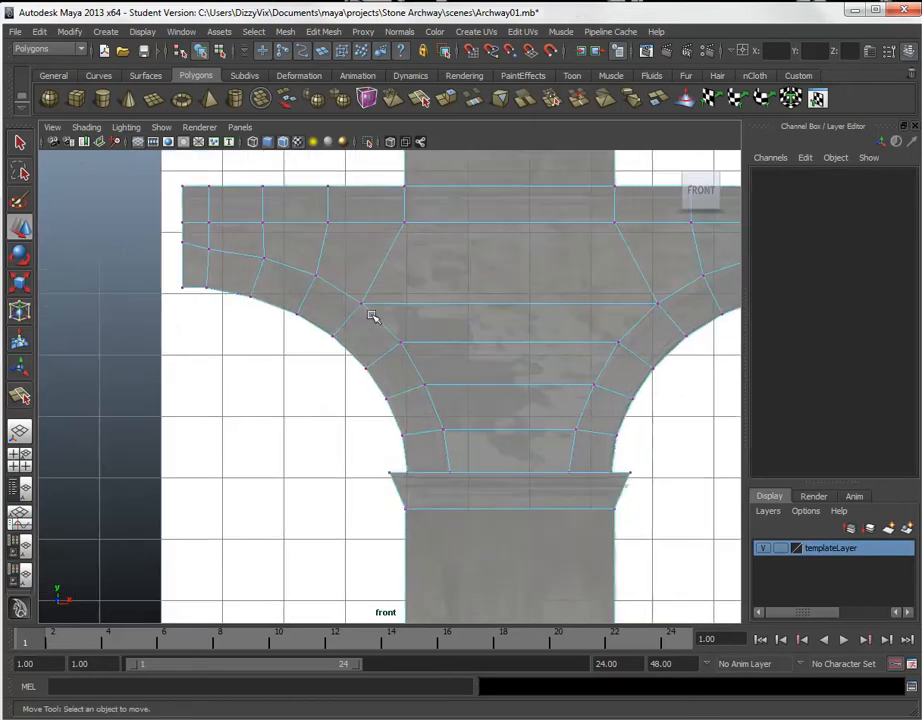
{"action": "left_click", "coordinate": [362, 302]}
{"action": "left_click_drag", "start_coordinate": [401, 303], "coordinate": [422, 302]}
{"action": "key", "text": "ctrl+z"}
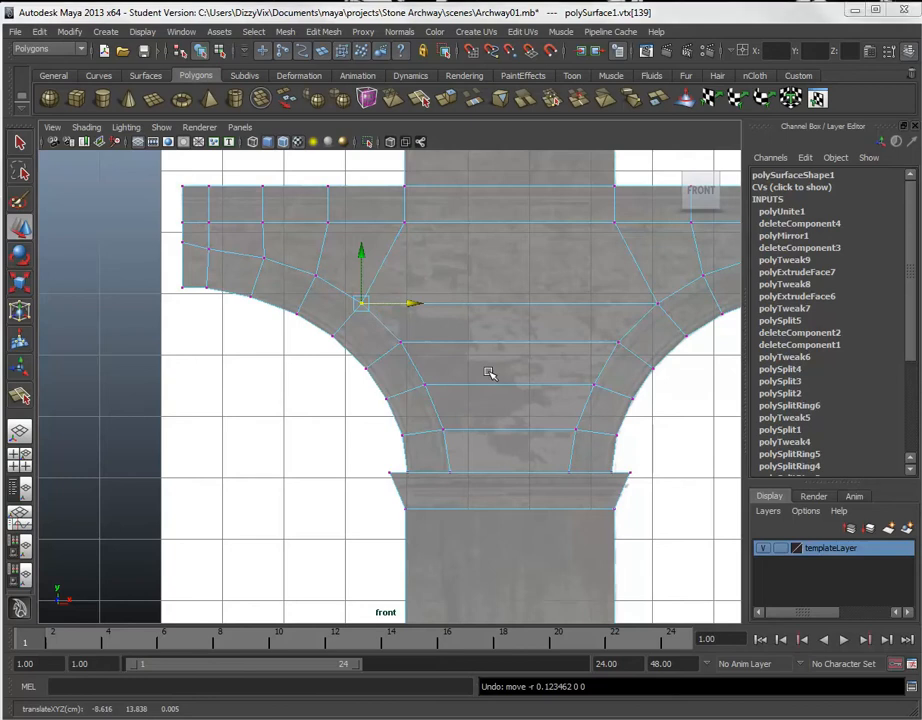
- Start the Merge Edge Tool in the perspective view with the pillar and half arch seam in close-up
{"action": "key", "text": "space"}
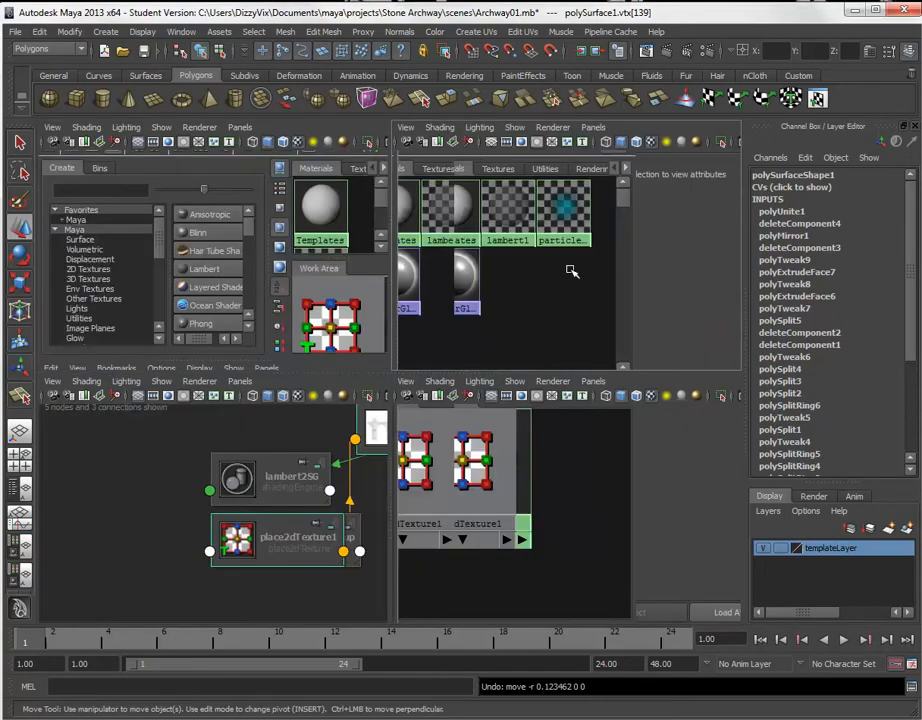
{"action": "key", "text": "space"}
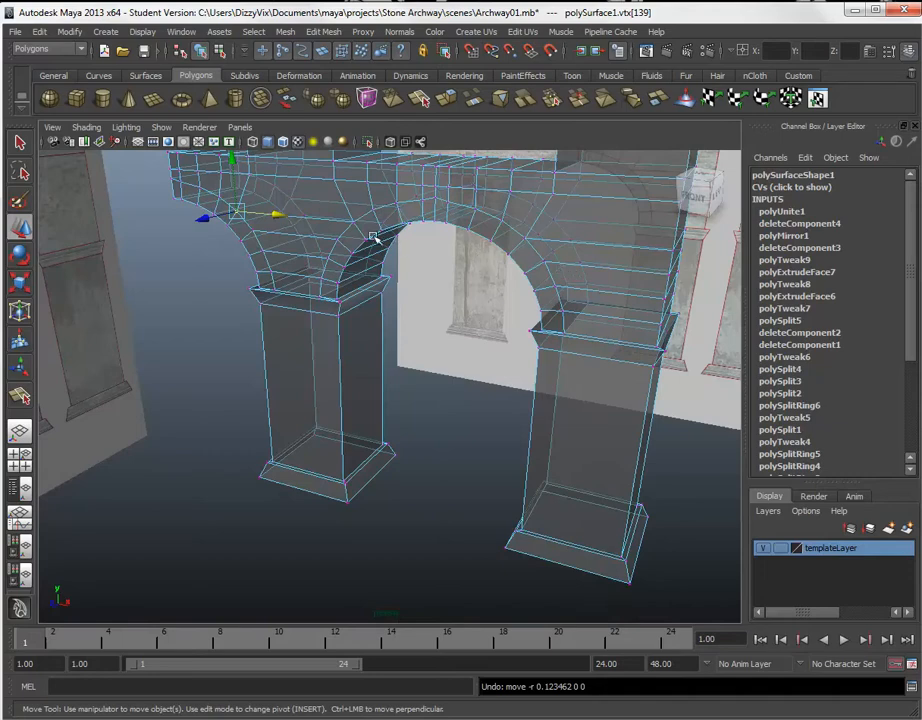
{"action": "middle_click_drag", "start_coordinate": [326, 282], "coordinate": [343, 289], "text": "alt"}
{"action": "left_click_drag", "start_coordinate": [343, 289], "coordinate": [486, 344], "text": "alt"}
{"action": "key", "text": "f"}
{"action": "right_click_drag", "start_coordinate": [497, 348], "coordinate": [579, 412], "text": "alt"}
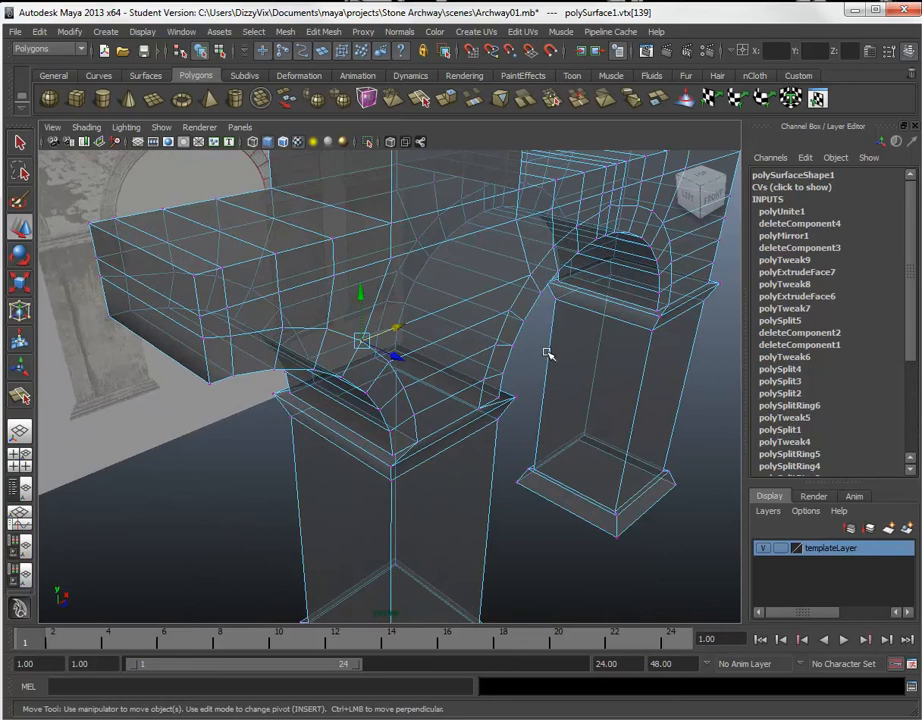
{"action": "left_click", "coordinate": [333, 38]}
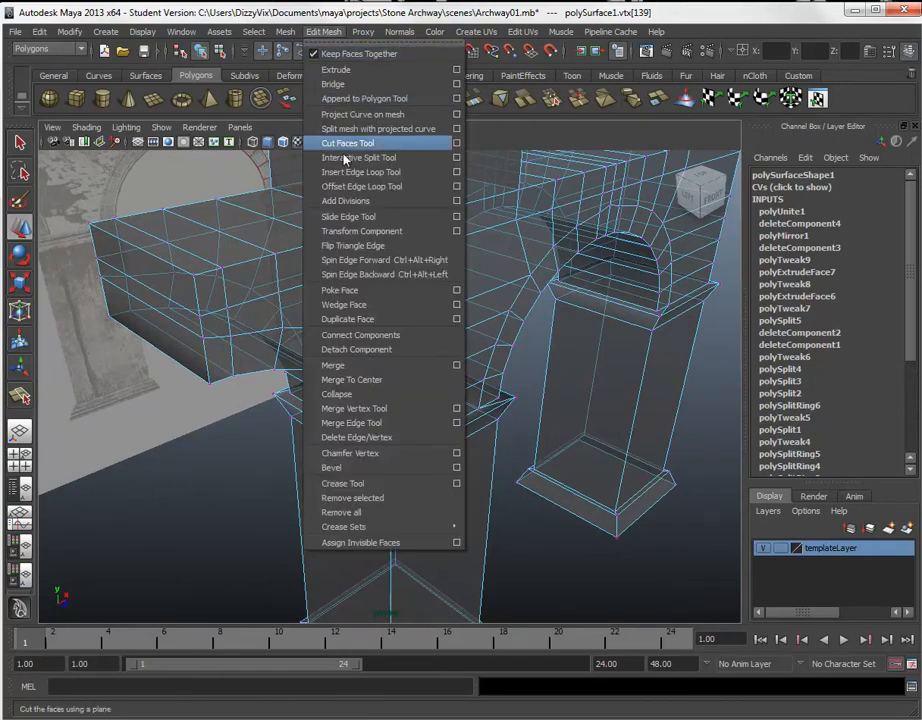
{"action": "left_click", "coordinate": [358, 424]}
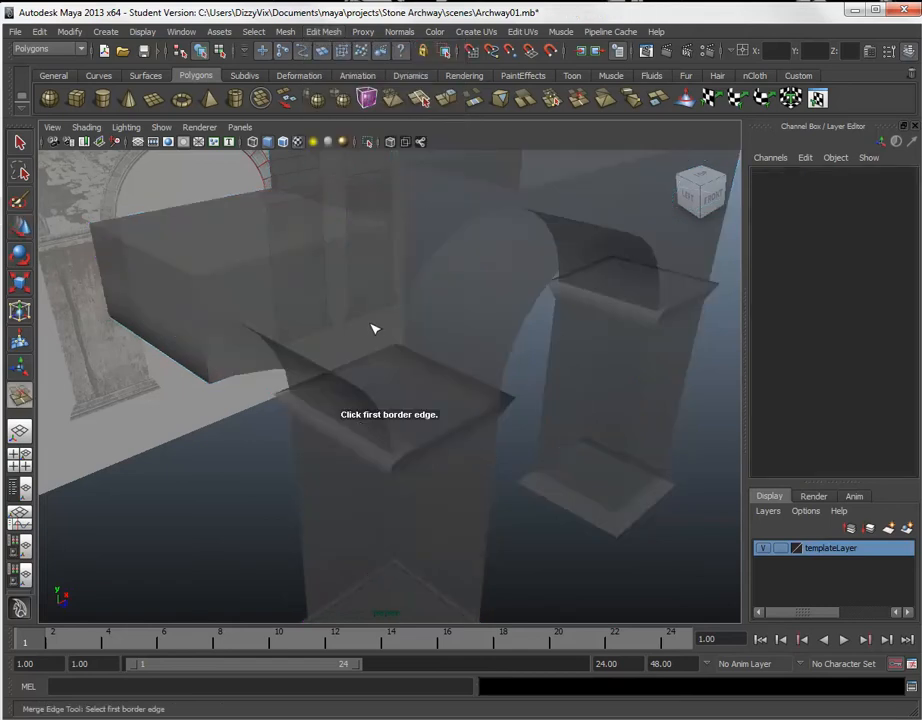
- Display the perspective view in wireframe and hide templateLayer
{"action": "left_click", "coordinate": [254, 143]}
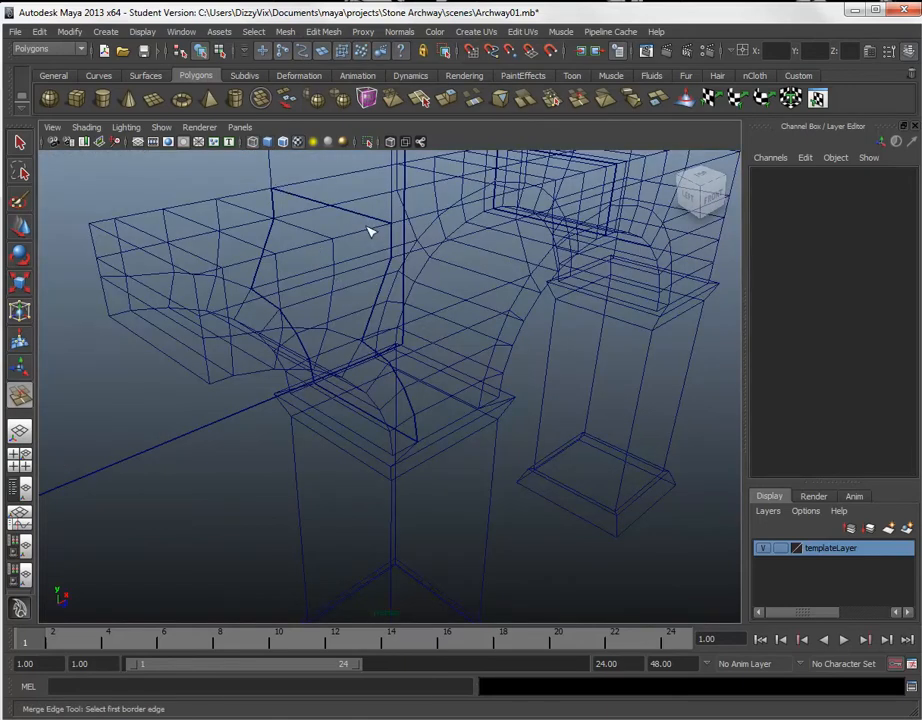
{"action": "left_click_drag", "start_coordinate": [428, 330], "coordinate": [401, 315], "text": "alt"}
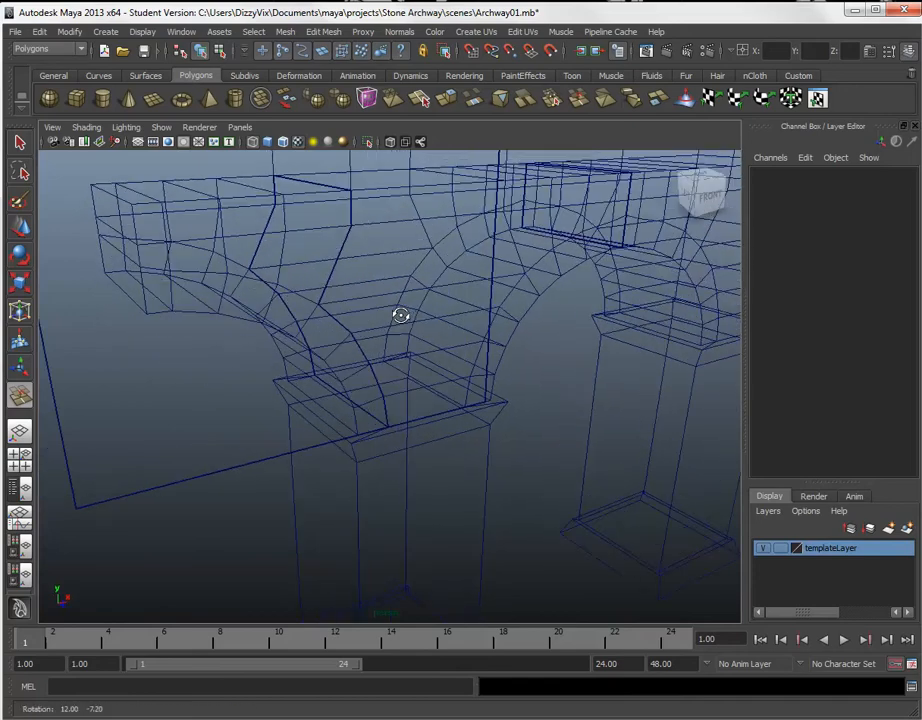
{"action": "left_click", "coordinate": [763, 549]}
- Merge the overlapping border edges running across the depth of the seam at the arch's top line
{"action": "left_click_drag", "start_coordinate": [333, 278], "coordinate": [292, 266], "text": "alt"}
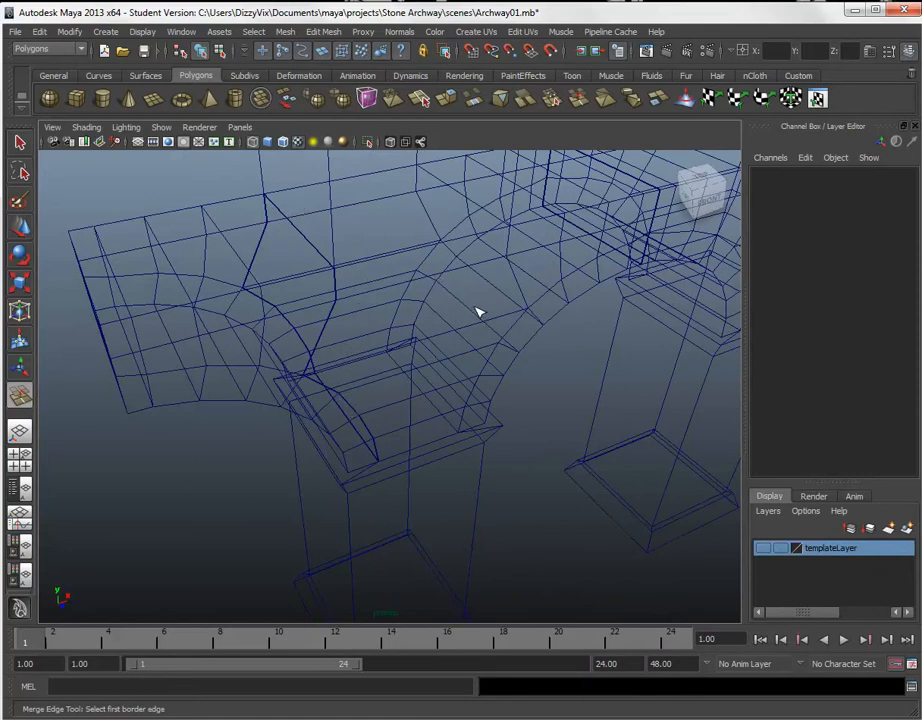
{"action": "left_click_drag", "start_coordinate": [500, 309], "coordinate": [502, 274], "text": "alt"}
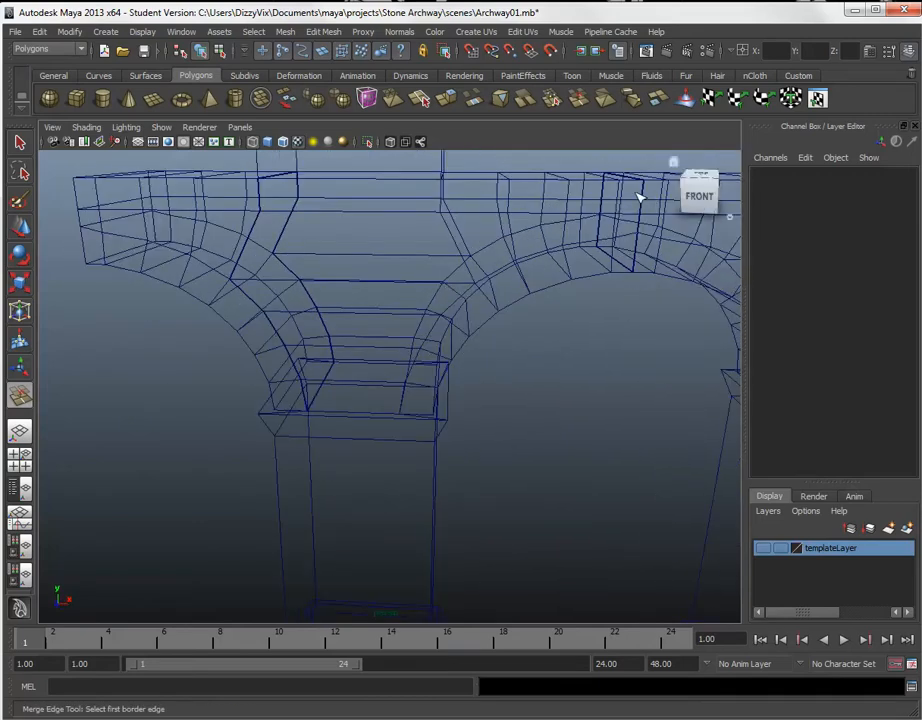
{"action": "left_click_drag", "start_coordinate": [294, 263], "coordinate": [381, 280], "text": "alt"}
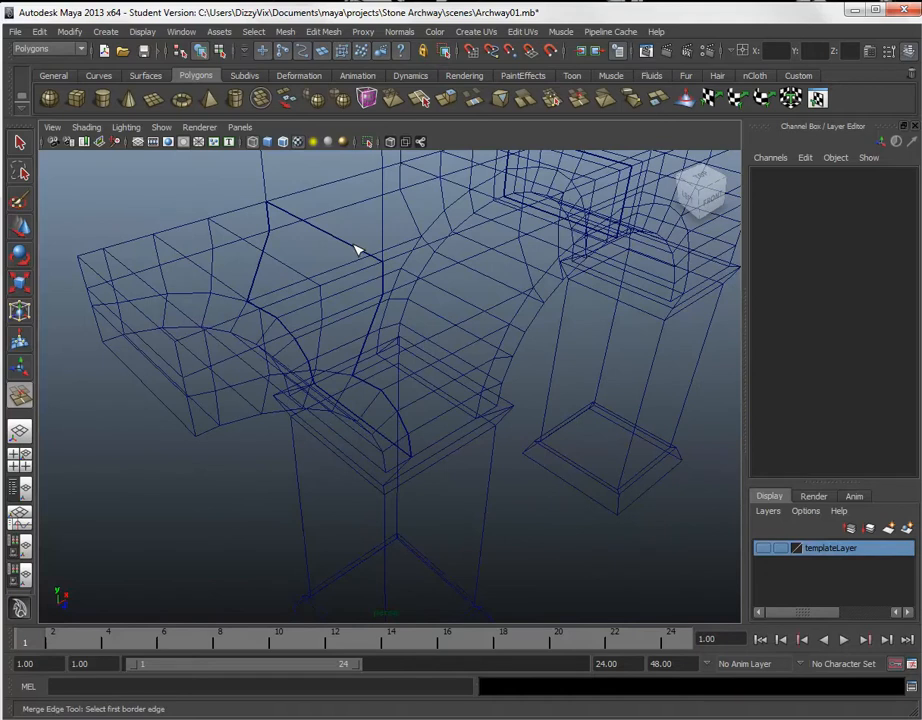
{"action": "left_click", "coordinate": [356, 247]}
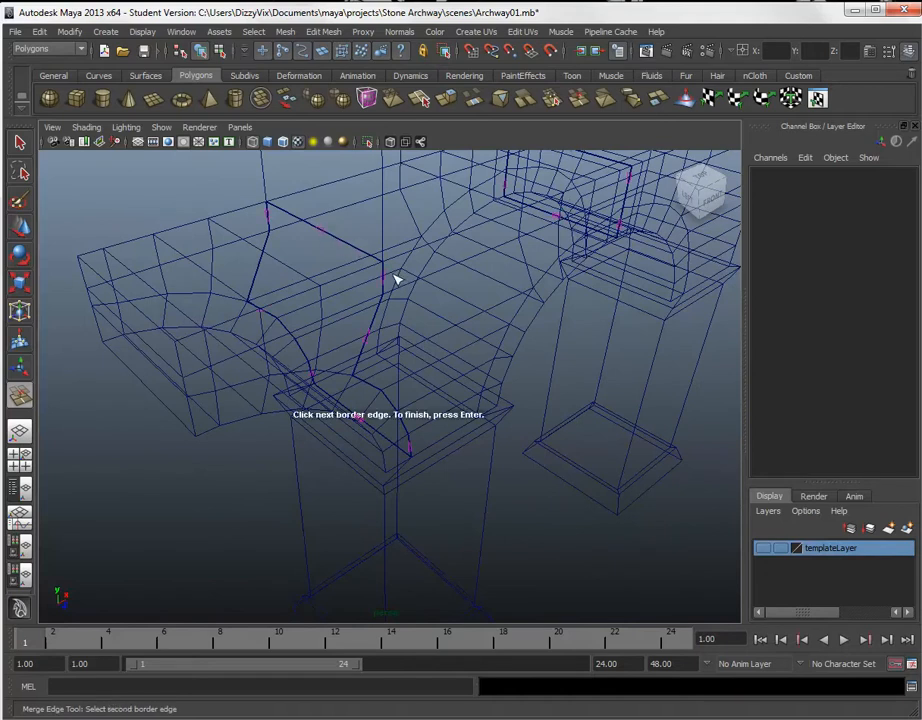
{"action": "left_click", "coordinate": [323, 233]}
{"action": "key", "text": "Return"}
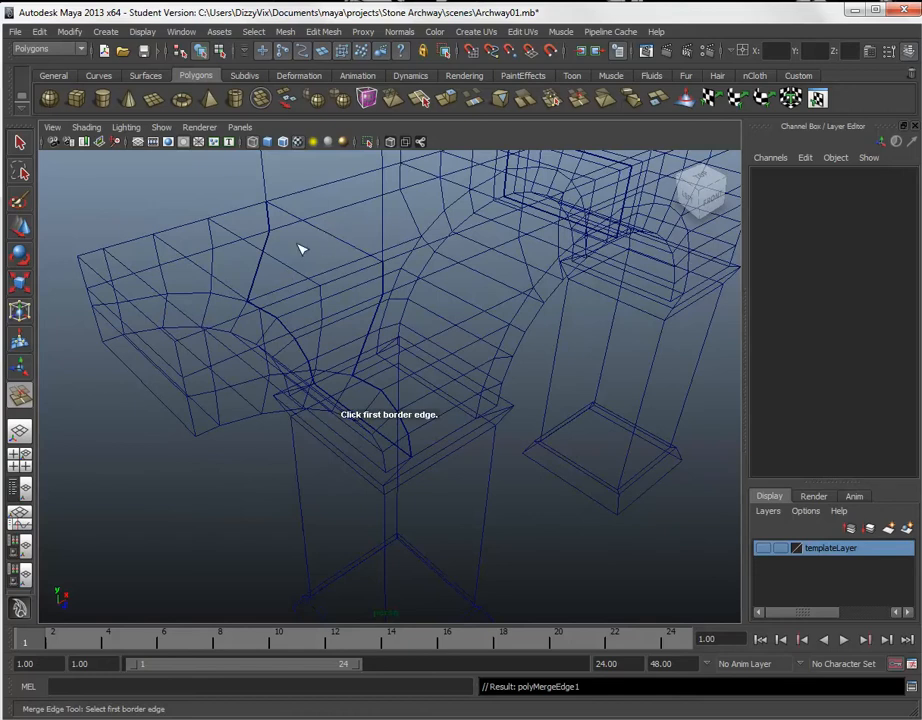
- Merge the two uppermost seam edge pairs on the back side, down to the arch ring's outer curve
{"action": "left_click", "coordinate": [270, 219]}
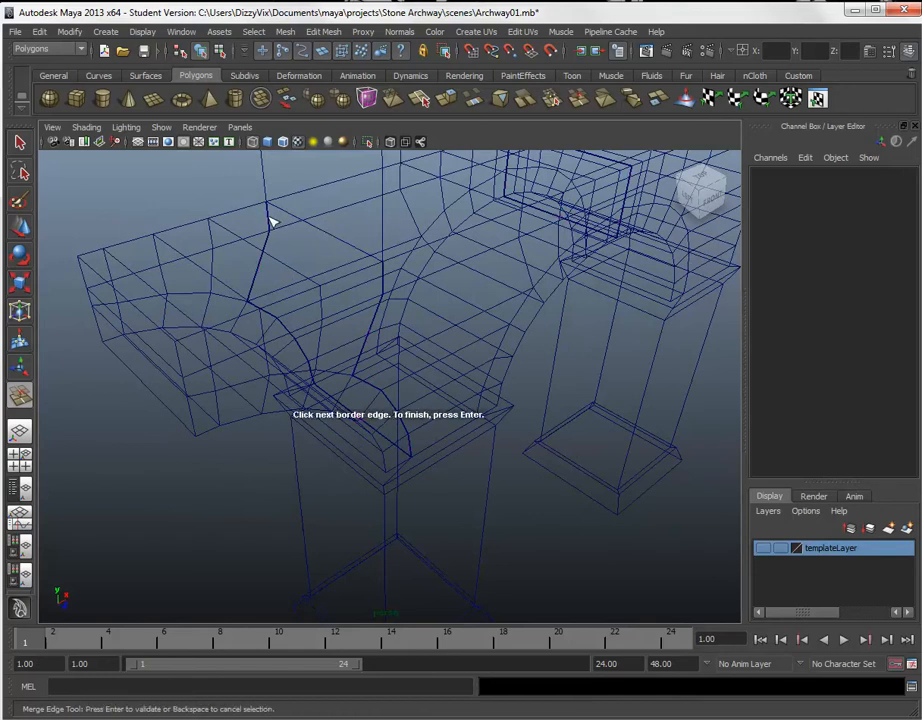
{"action": "key", "text": "Return"}
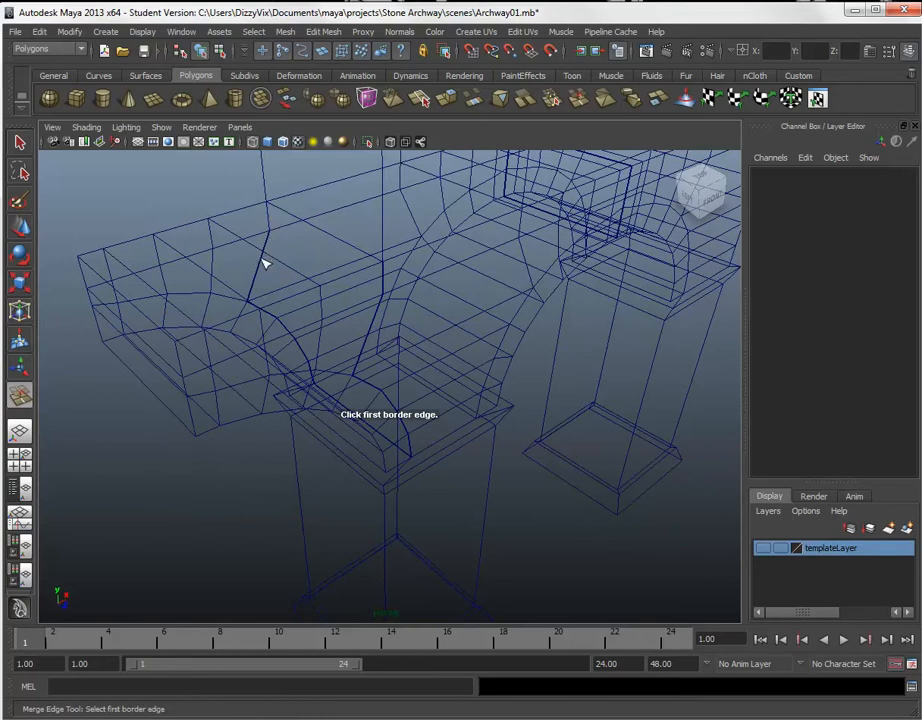
{"action": "left_click", "coordinate": [265, 263]}
{"action": "left_click", "coordinate": [263, 261]}
{"action": "key", "text": "Return"}
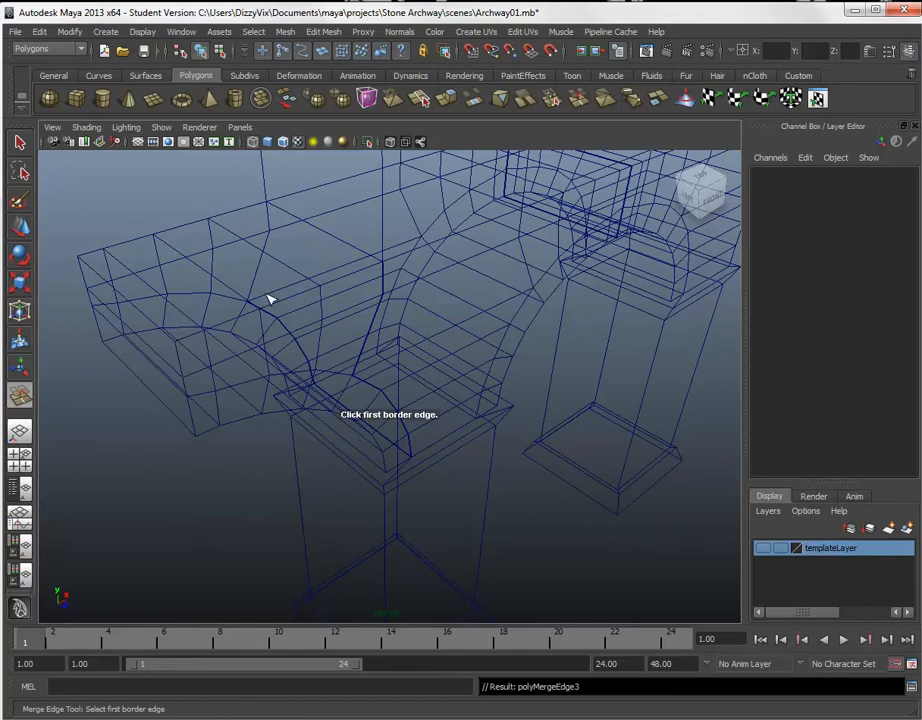
- Merge the next three seam edge pairs down the arch ring's outer curve on the back side
{"action": "left_click_drag", "start_coordinate": [292, 305], "coordinate": [503, 303], "text": "alt"}
{"action": "right_click_drag", "start_coordinate": [525, 330], "coordinate": [569, 344], "text": "alt"}
{"action": "middle_click_drag", "start_coordinate": [569, 344], "coordinate": [489, 376], "text": "alt"}
{"action": "left_click_drag", "start_coordinate": [489, 376], "coordinate": [410, 313], "text": "alt"}
{"action": "left_click", "coordinate": [410, 302]}
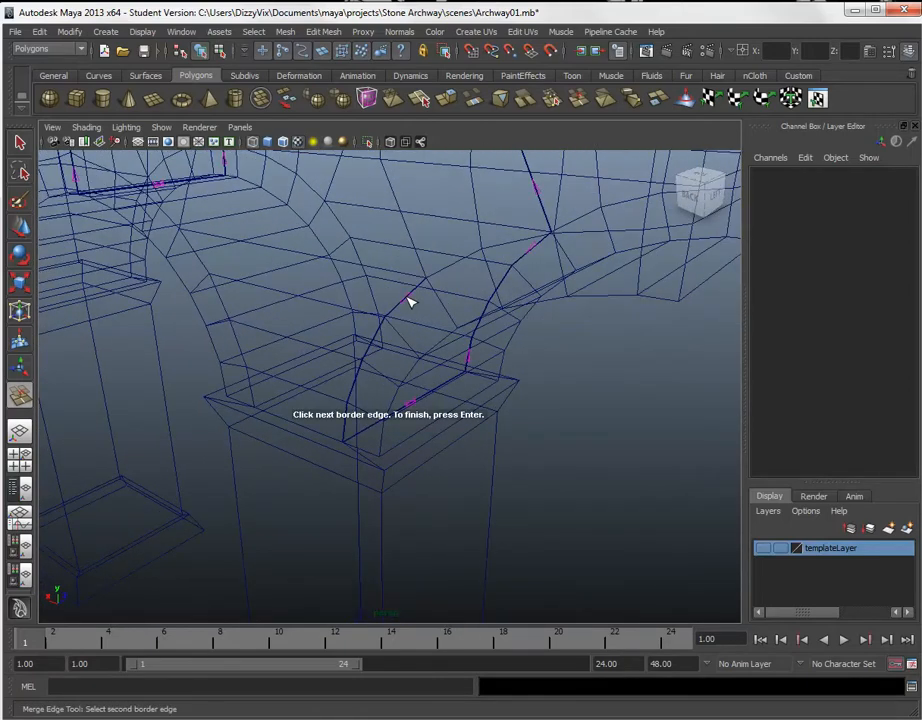
{"action": "key", "text": "Return"}
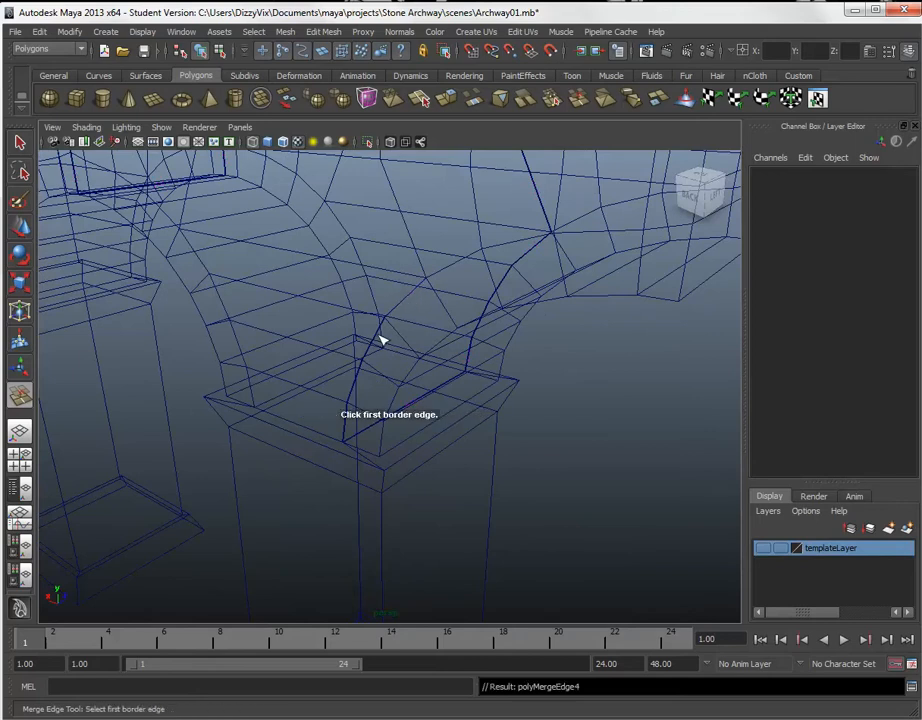
{"action": "left_click", "coordinate": [381, 338]}
{"action": "key", "text": "Return"}
{"action": "left_click", "coordinate": [357, 391]}
{"action": "key", "text": "Return"}
- Try merging the lowest back seam edge just above the capital, and undo that merge
{"action": "left_click", "coordinate": [349, 430]}
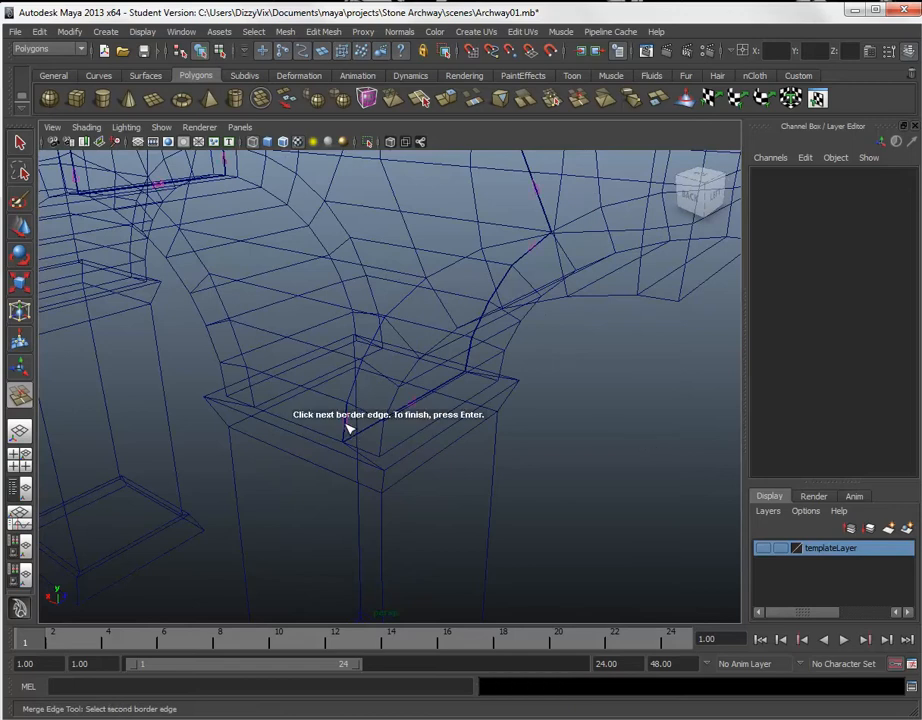
{"action": "left_click", "coordinate": [414, 405]}
{"action": "key", "text": "Return"}
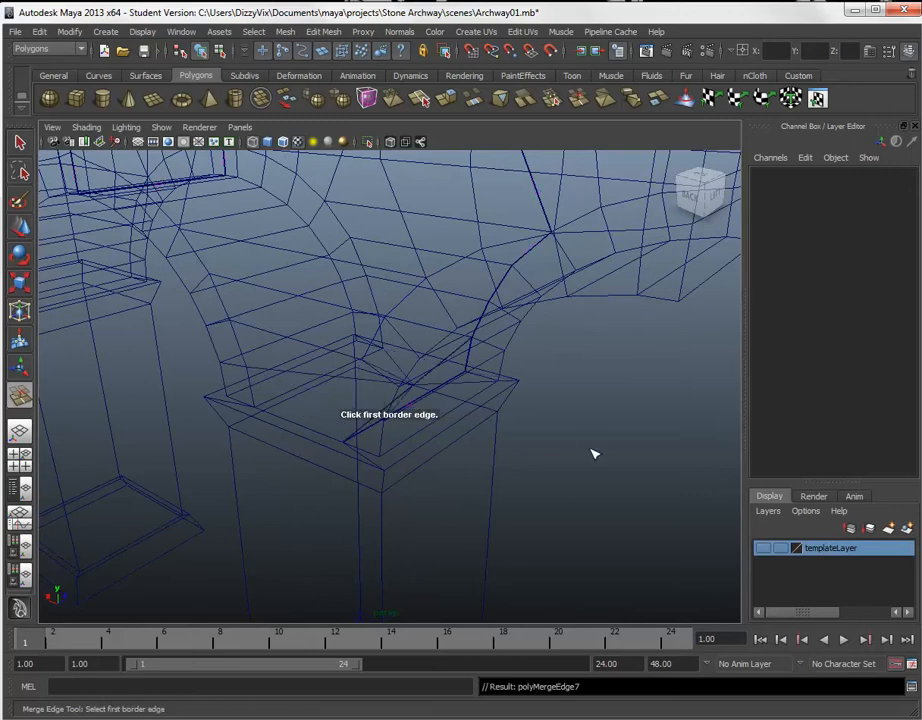
{"action": "key", "text": "ctrl+z"}
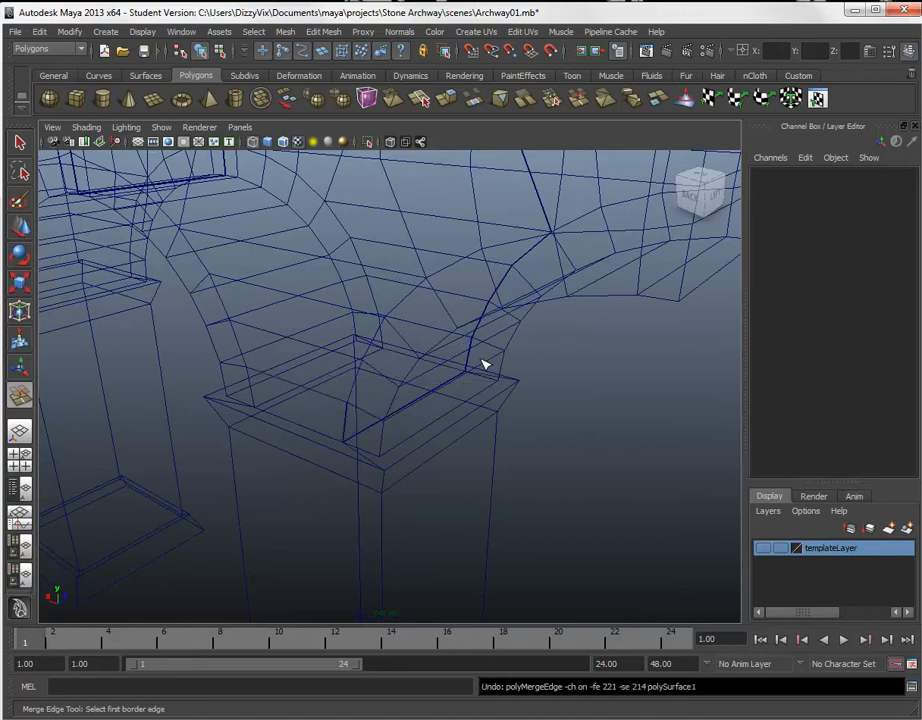
- Merge the lowest back seam edge pair and the overlapping border edges running across the capital's top
{"action": "left_click", "coordinate": [349, 426]}
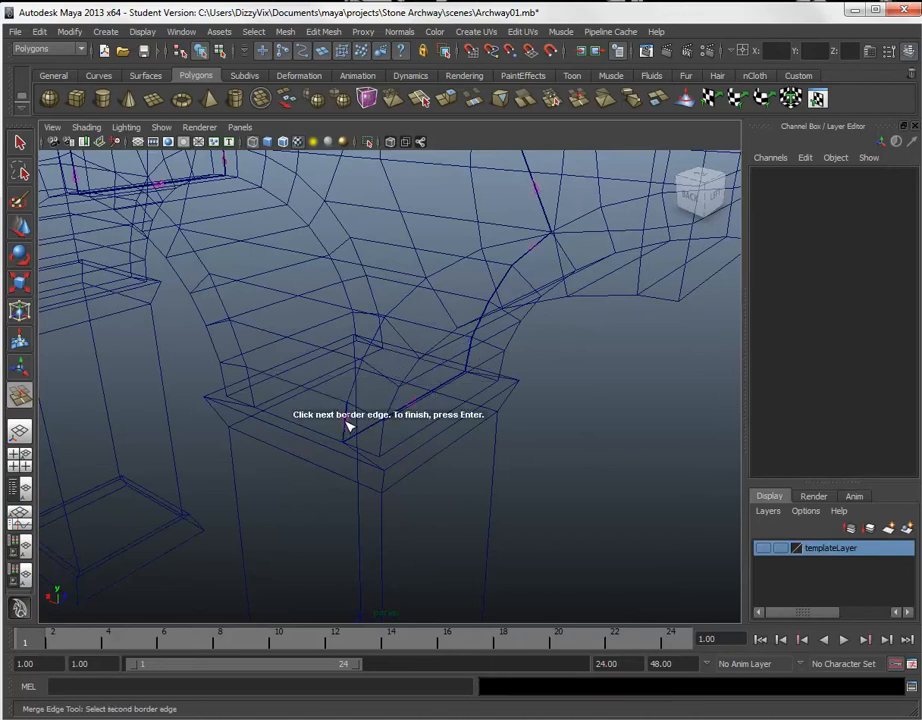
{"action": "left_click", "coordinate": [398, 414]}
{"action": "key", "text": "Return"}
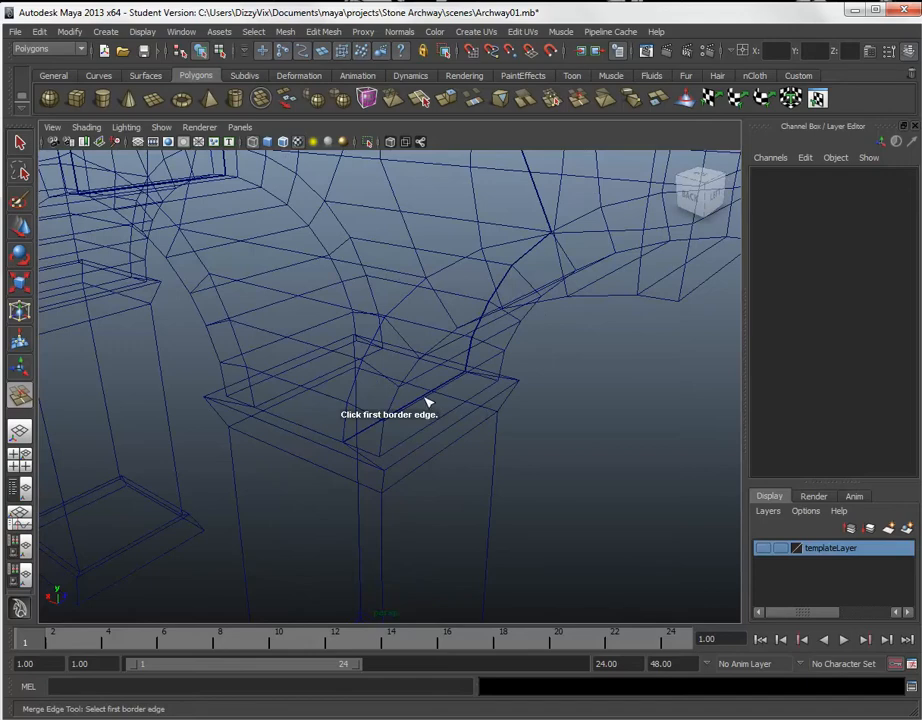
{"action": "left_click_drag", "start_coordinate": [418, 422], "coordinate": [434, 437], "text": "alt"}
{"action": "right_click_drag", "start_coordinate": [434, 437], "coordinate": [669, 572], "text": "alt"}
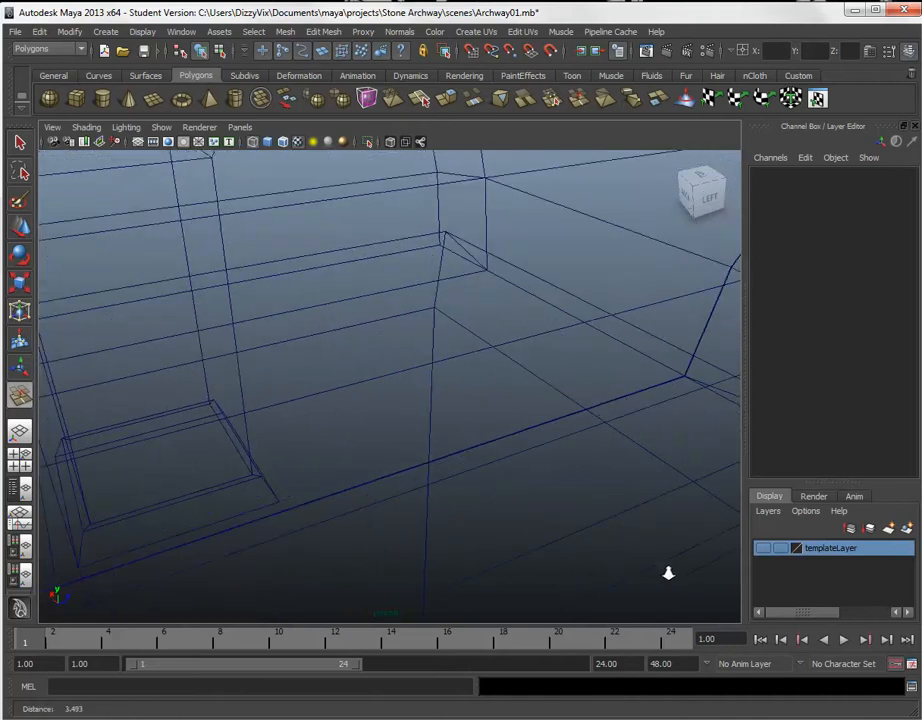
{"action": "left_click", "coordinate": [455, 460]}
{"action": "left_click", "coordinate": [455, 460]}
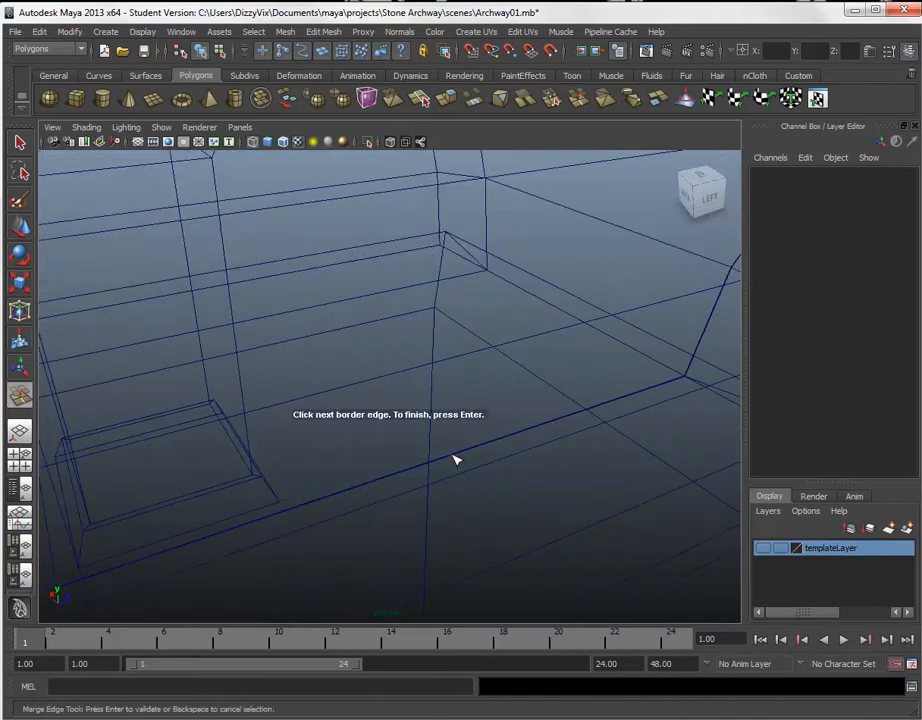
{"action": "key", "text": "Return"}
- Merge the three lowest seam edge pairs on the front side, working up from the capital
{"action": "middle_click_drag", "start_coordinate": [605, 416], "coordinate": [590, 380], "text": "alt"}
{"action": "left_click", "coordinate": [590, 380]}
{"action": "left_click", "coordinate": [595, 379]}
{"action": "key", "text": "Return"}
{"action": "left_click_drag", "start_coordinate": [595, 379], "coordinate": [607, 361], "text": "alt"}
{"action": "middle_click_drag", "start_coordinate": [607, 361], "coordinate": [434, 329], "text": "alt"}
{"action": "left_click_drag", "start_coordinate": [434, 329], "coordinate": [296, 302], "text": "alt"}
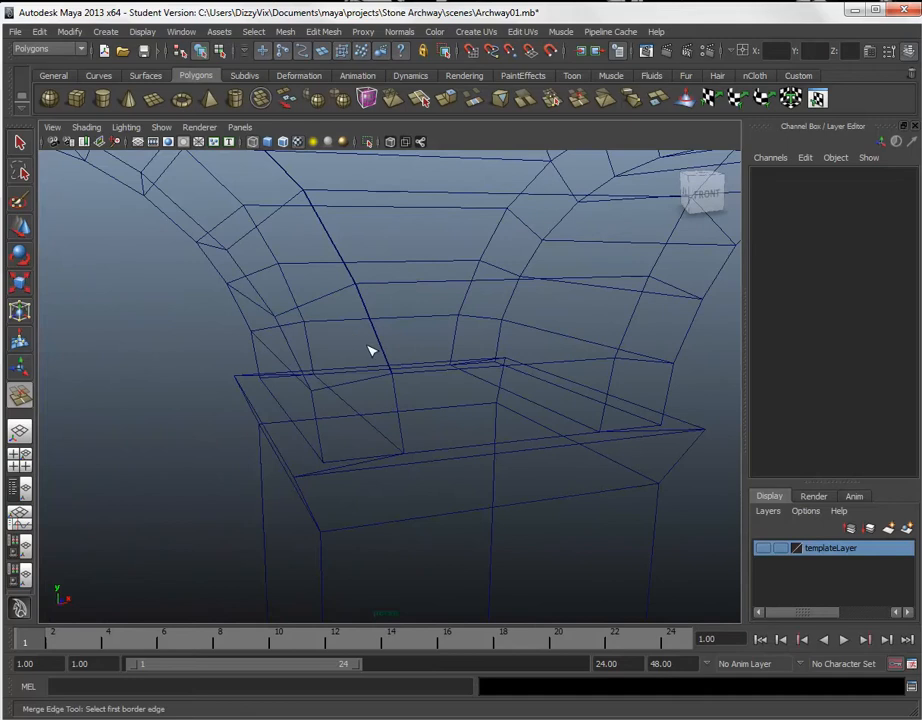
{"action": "key", "text": "Return"}
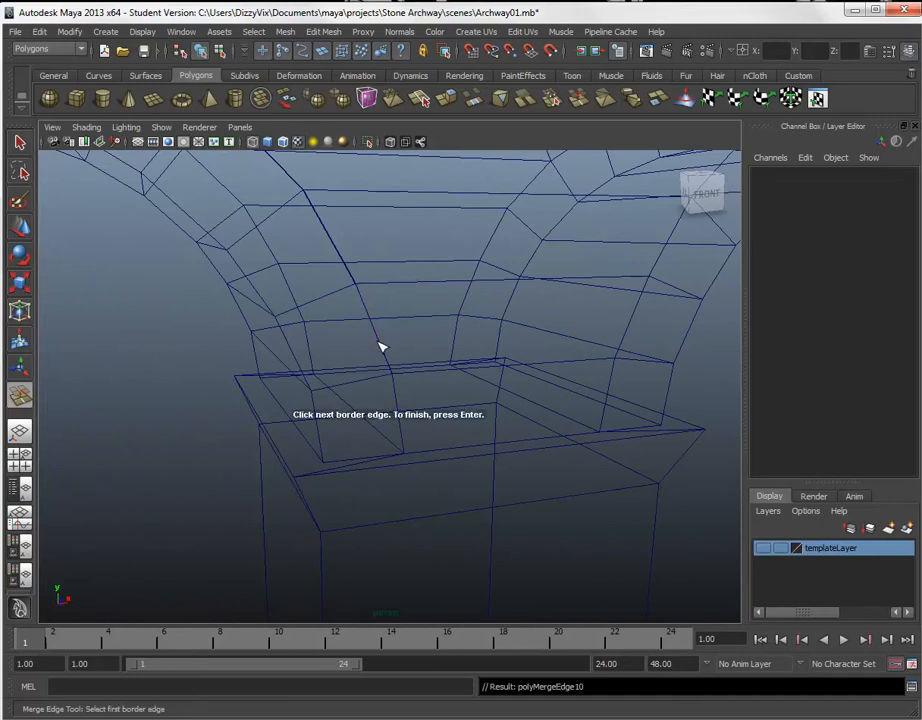
{"action": "left_click", "coordinate": [338, 251]}
{"action": "left_click", "coordinate": [338, 251]}
{"action": "key", "text": "Return"}
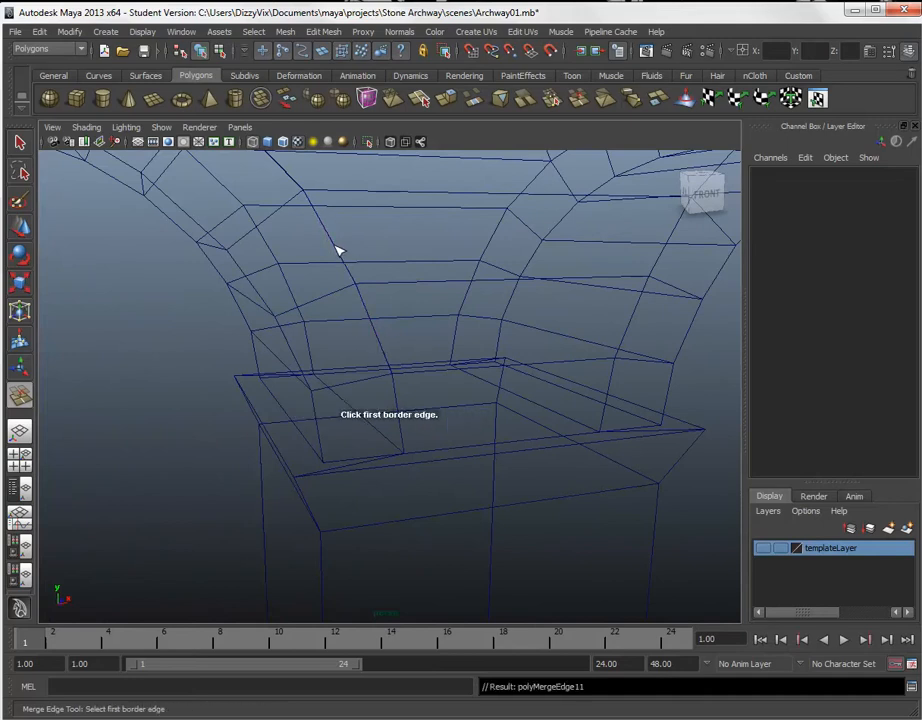
- Merge the remaining front seam edge pairs up to the arch's top line and leave the Merge Edge Tool
{"action": "right_click_drag", "start_coordinate": [342, 253], "coordinate": [368, 291], "text": "alt"}
{"action": "middle_click_drag", "start_coordinate": [377, 307], "coordinate": [484, 461], "text": "alt"}
{"action": "right_click_drag", "start_coordinate": [484, 461], "coordinate": [415, 378], "text": "alt"}
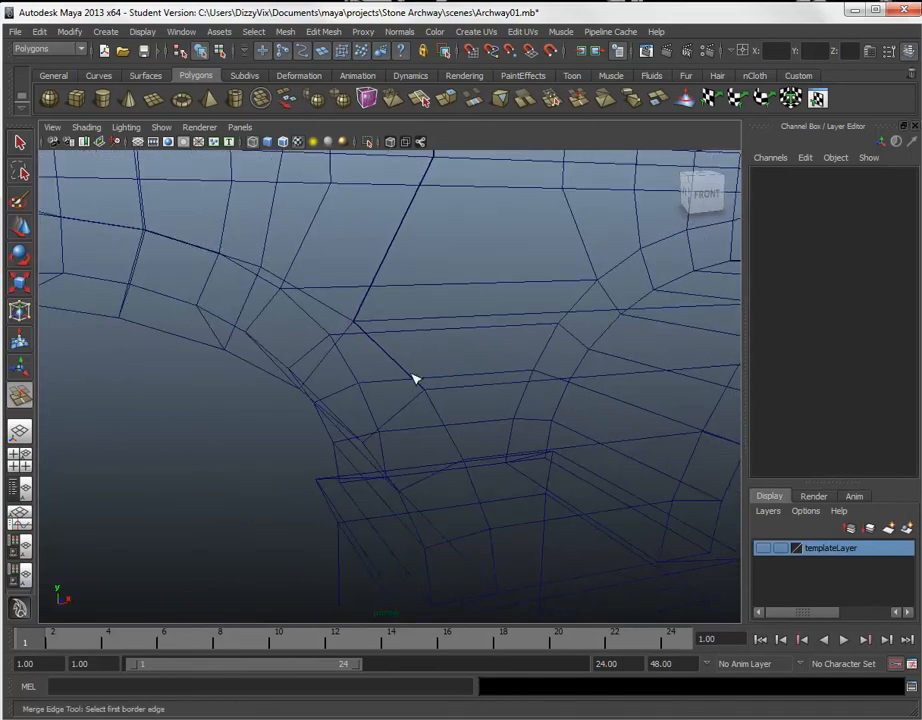
{"action": "left_click", "coordinate": [405, 375]}
{"action": "left_click", "coordinate": [405, 375]}
{"action": "key", "text": "Return"}
{"action": "left_click", "coordinate": [395, 255]}
{"action": "left_click", "coordinate": [395, 255]}
{"action": "key", "text": "Return"}
{"action": "middle_click_drag", "start_coordinate": [395, 298], "coordinate": [409, 368], "text": "alt"}
{"action": "right_click_drag", "start_coordinate": [451, 383], "coordinate": [406, 360]}
{"action": "right_click_drag", "start_coordinate": [481, 407], "coordinate": [366, 323], "text": "alt"}
{"action": "middle_click_drag", "start_coordinate": [576, 395], "coordinate": [388, 374], "text": "alt"}
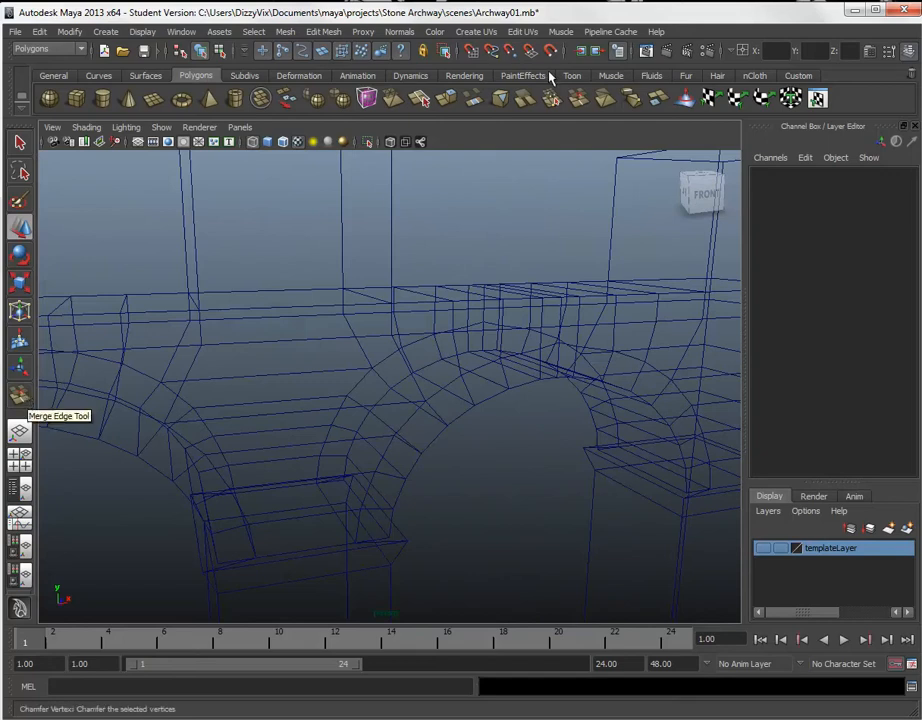
- Merge the overlapping border edges across the top of the seam at the arch's crown with the Merge Edge Tool
{"action": "left_click", "coordinate": [578, 98]}
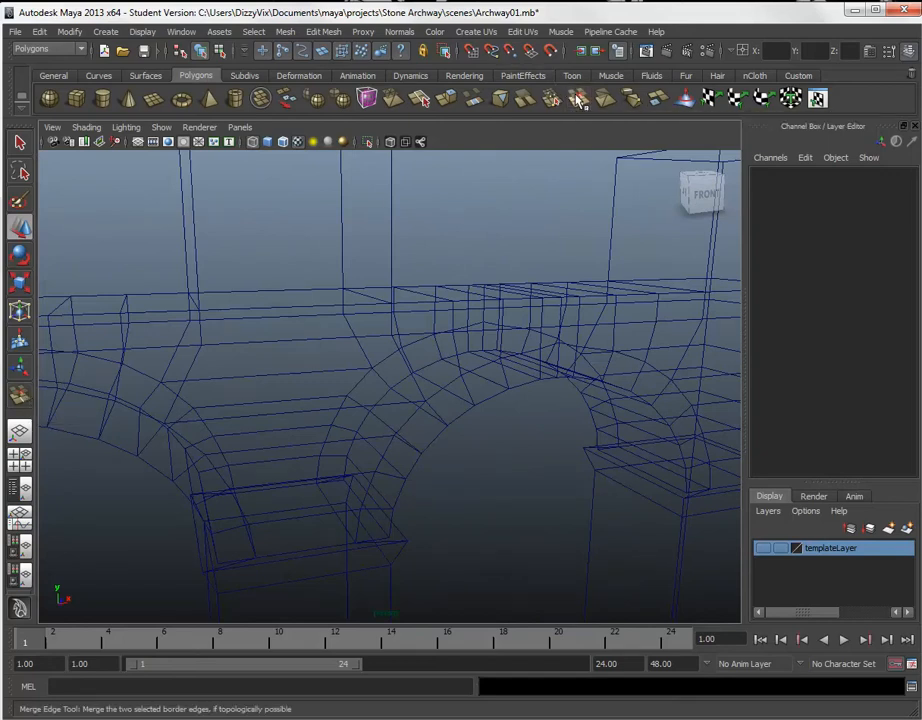
{"action": "left_click_drag", "start_coordinate": [592, 387], "coordinate": [552, 370], "text": "alt"}
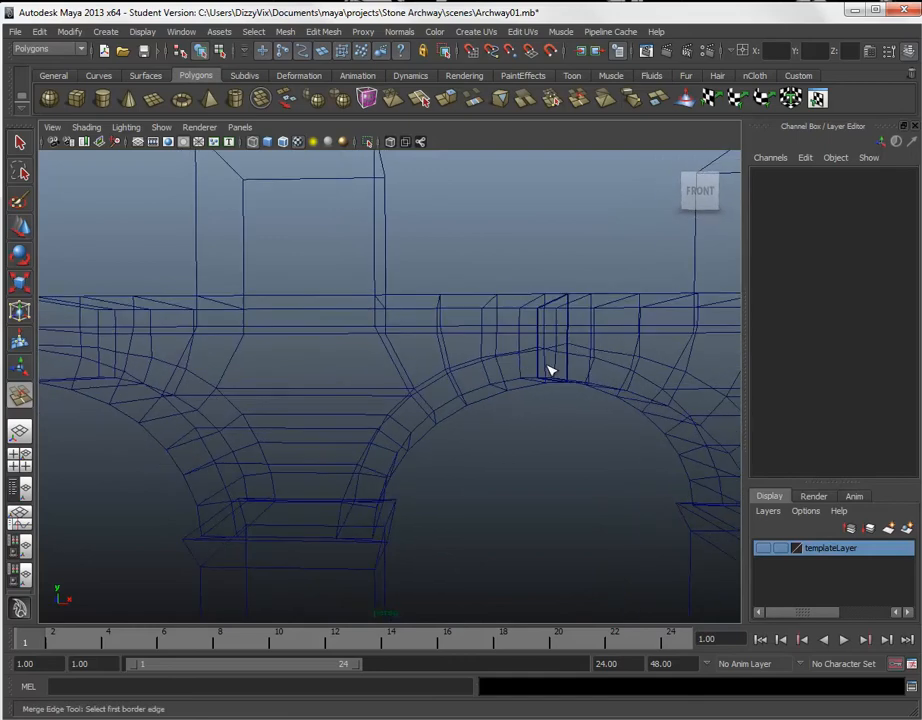
{"action": "middle_click_drag", "start_coordinate": [471, 364], "coordinate": [456, 366], "text": "alt"}
{"action": "right_click_drag", "start_coordinate": [473, 373], "coordinate": [549, 426], "text": "alt"}
{"action": "left_click", "coordinate": [520, 254]}
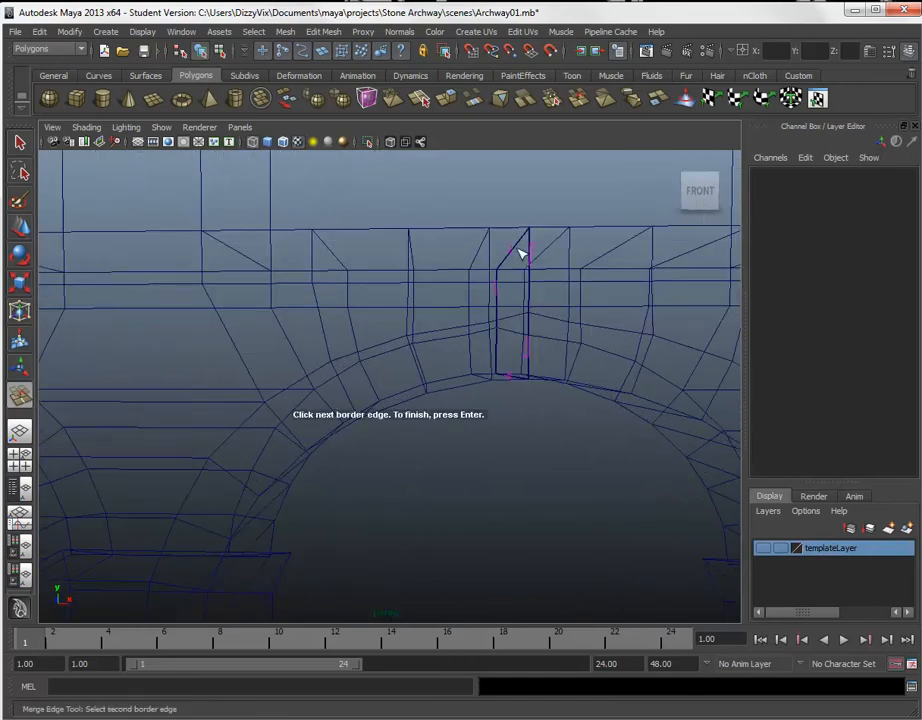
{"action": "left_click", "coordinate": [521, 252]}
- Merge the overlapping vertical border edges down the front of the seam at the arch's crown
{"action": "left_click", "coordinate": [531, 257]}
{"action": "left_click", "coordinate": [532, 257]}
{"action": "left_click", "coordinate": [533, 302]}
{"action": "left_click", "coordinate": [533, 302]}
{"action": "left_click", "coordinate": [533, 348]}
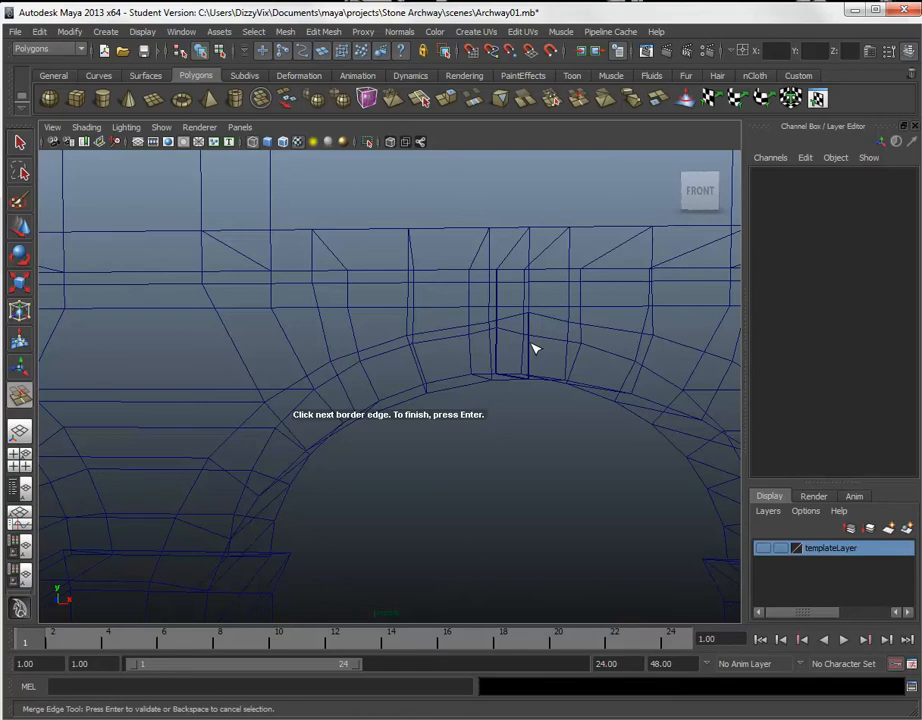
{"action": "left_click", "coordinate": [533, 347]}
- Merge the remaining border edges along the seam on the arch's underside and rear
{"action": "left_click_drag", "start_coordinate": [531, 336], "coordinate": [552, 372], "text": "alt"}
{"action": "left_click", "coordinate": [521, 378]}
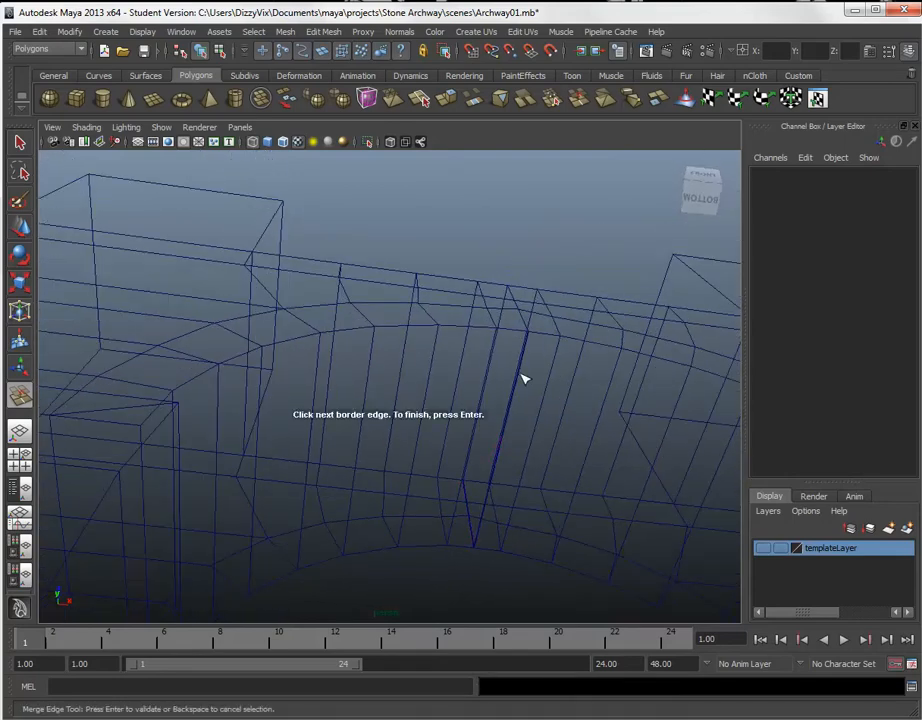
{"action": "left_click", "coordinate": [521, 378]}
{"action": "left_click", "coordinate": [475, 525]}
{"action": "left_click", "coordinate": [477, 535]}
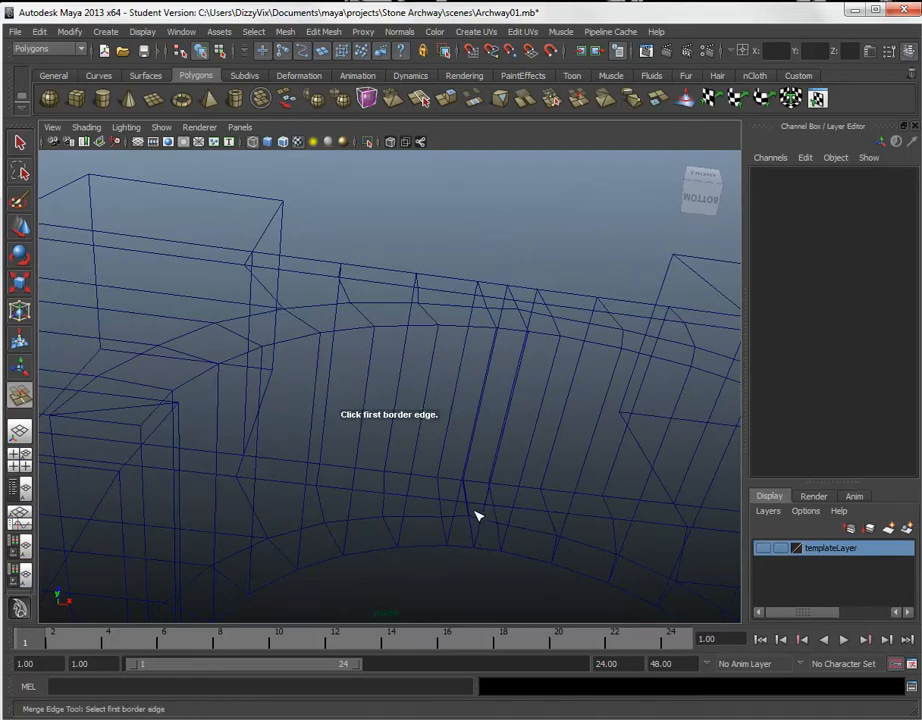
{"action": "left_click", "coordinate": [475, 515]}
{"action": "left_click", "coordinate": [474, 502]}
- Switch the perspective view from wireframe to smooth shading and examine the merged archway from several angles
{"action": "left_click_drag", "start_coordinate": [530, 449], "coordinate": [543, 484], "text": "alt"}
{"action": "right_click_drag", "start_coordinate": [558, 429], "coordinate": [290, 370], "text": "alt"}
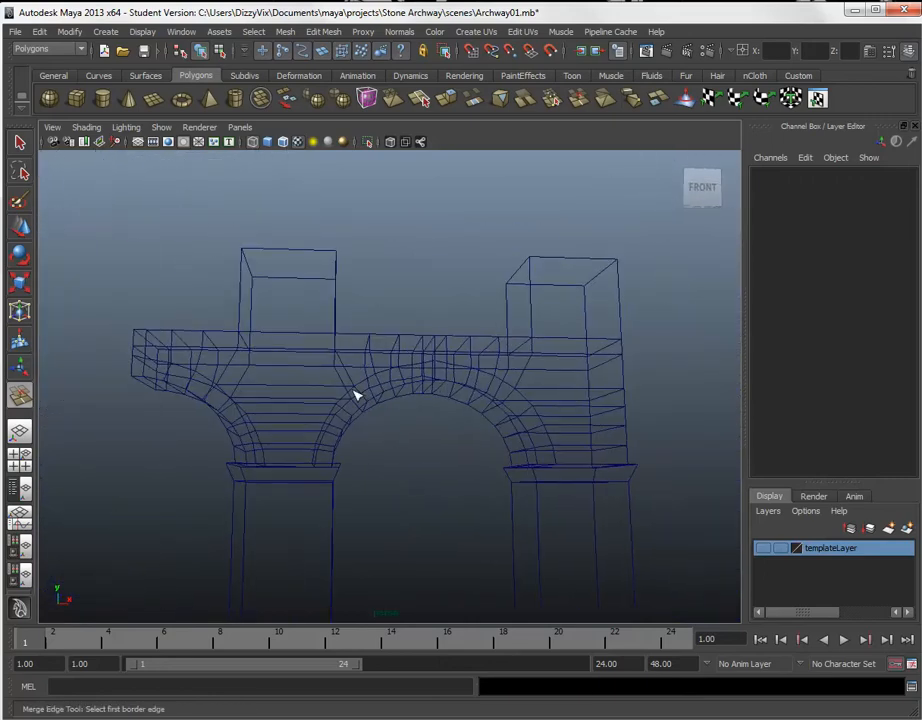
{"action": "left_click_drag", "start_coordinate": [422, 378], "coordinate": [480, 422], "text": "alt"}
{"action": "right_click_drag", "start_coordinate": [480, 422], "coordinate": [447, 401], "text": "alt"}
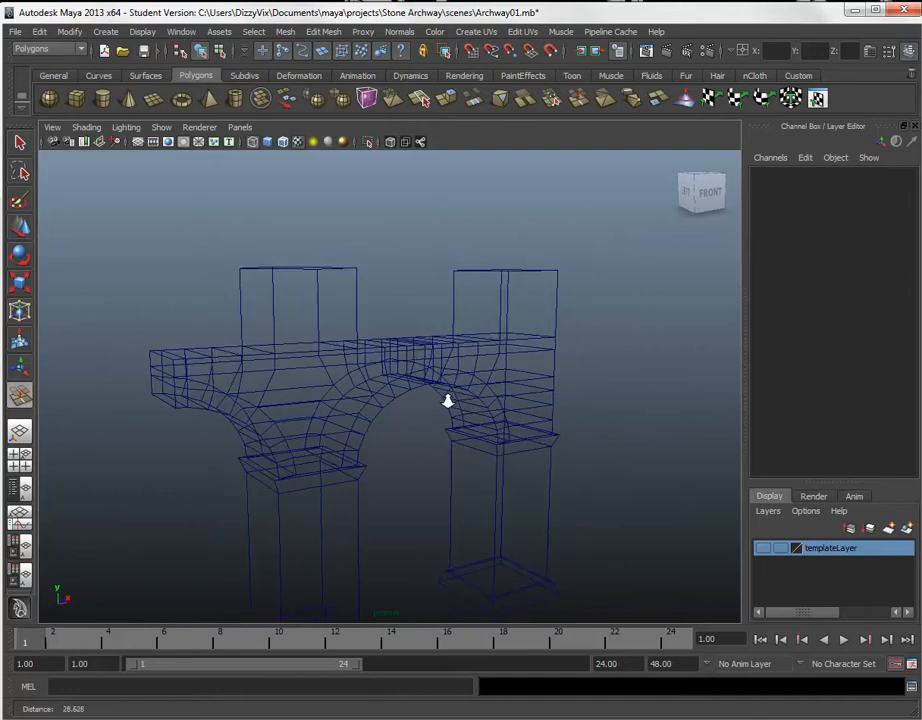
{"action": "left_click", "coordinate": [268, 143]}
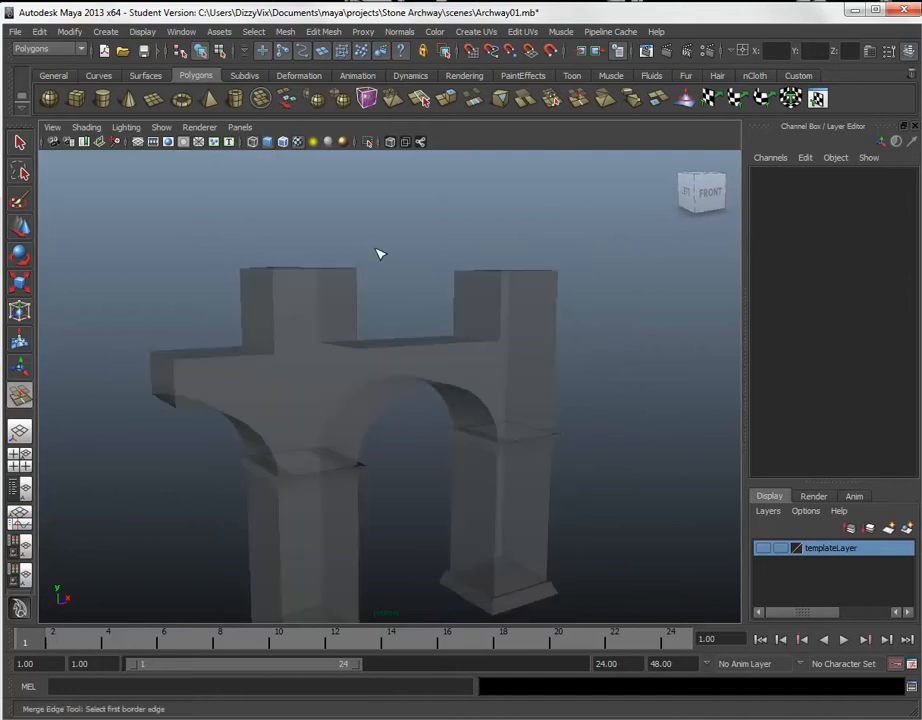
{"action": "mouse_move", "coordinate": [517, 412]}
{"action": "left_mouse_down", "text": "alt"}
{"action": "mouse_move", "coordinate": [414, 403]}
{"action": "mouse_move", "coordinate": [508, 395]}
{"action": "mouse_move", "coordinate": [508, 412]}
{"action": "left_mouse_up", "text": "alt"}
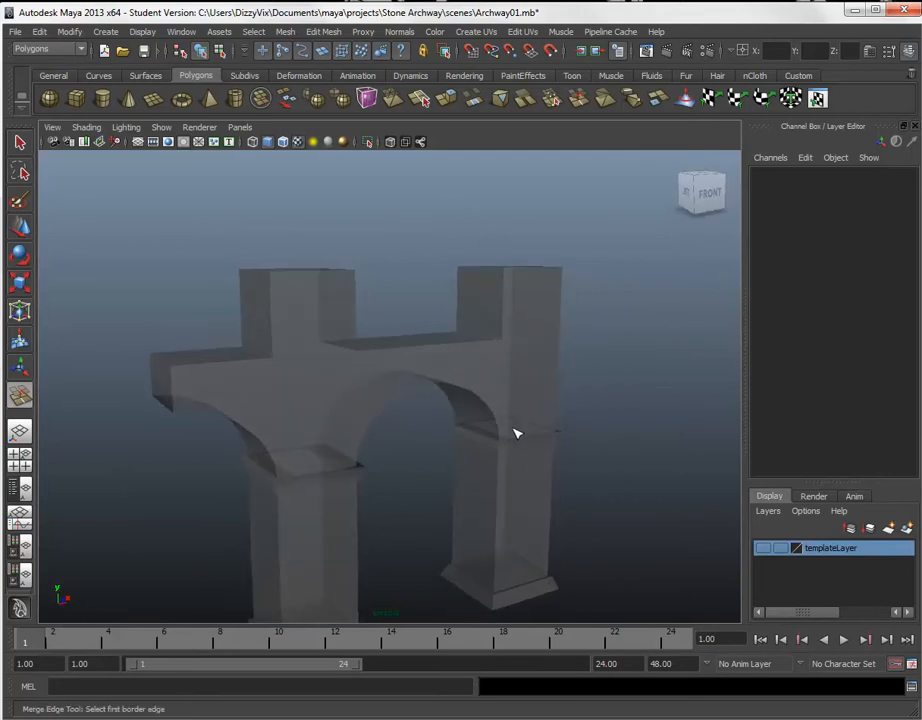
{"action": "right_click_drag", "start_coordinate": [515, 432], "coordinate": [451, 394], "text": "alt"}
{"action": "left_click_drag", "start_coordinate": [453, 440], "coordinate": [461, 401], "text": "alt"}
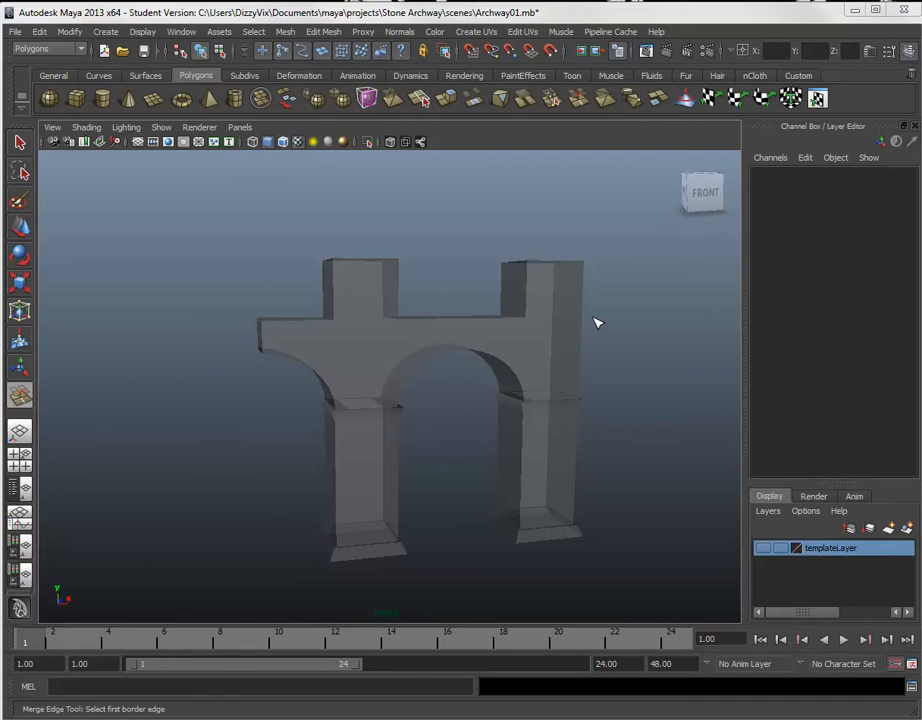
- Make templateLayer visible and display the wireframe over the shaded models in the perspective view
{"action": "left_click", "coordinate": [763, 549]}
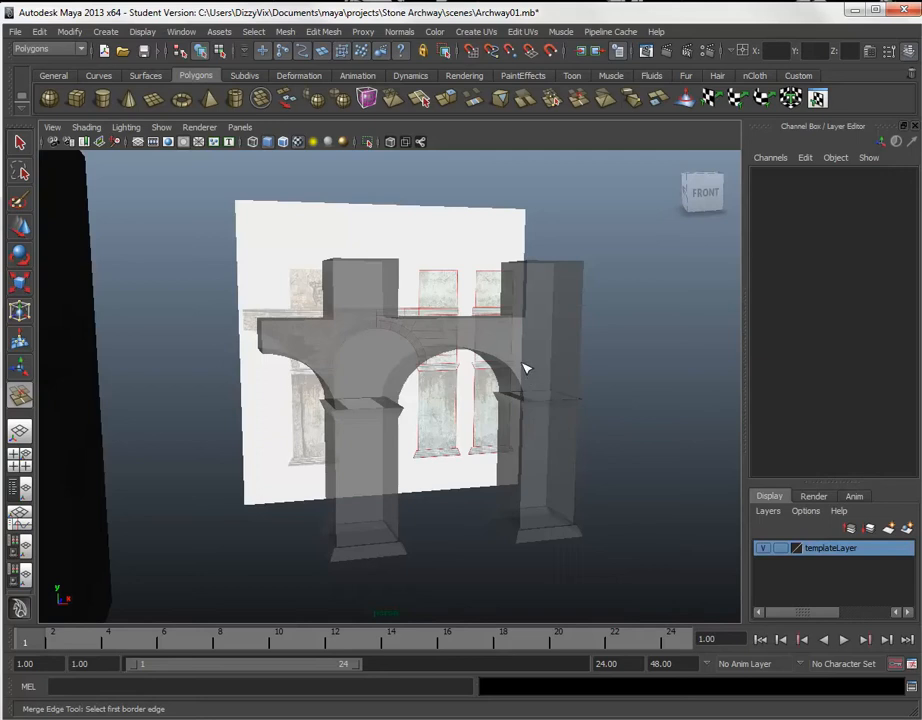
{"action": "left_click_drag", "start_coordinate": [502, 366], "coordinate": [401, 313], "text": "alt"}
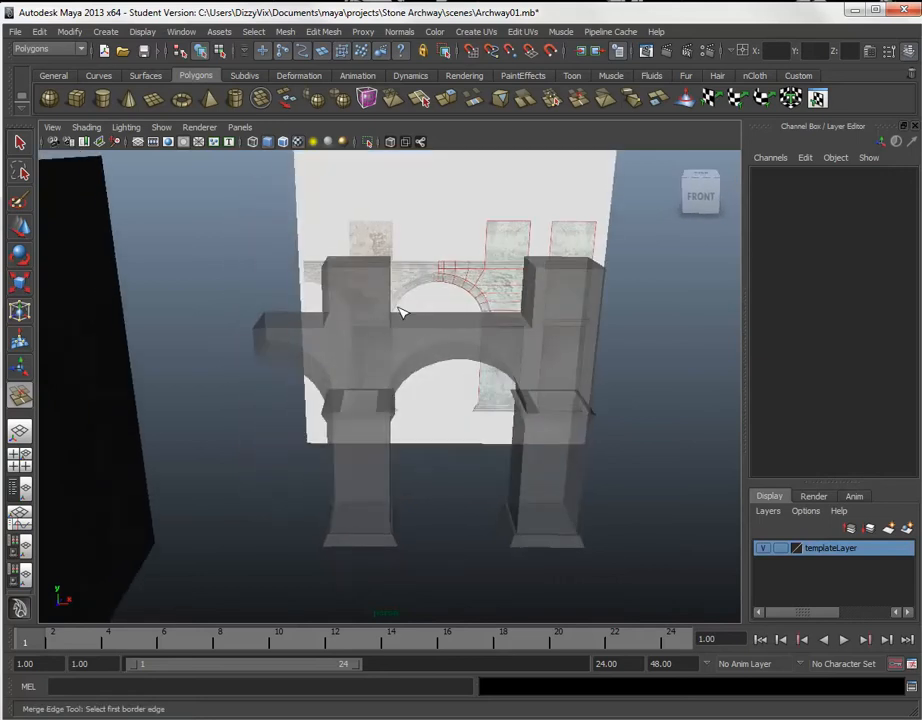
{"action": "left_click", "coordinate": [285, 142]}
{"action": "left_click_drag", "start_coordinate": [612, 372], "coordinate": [572, 344], "text": "alt"}
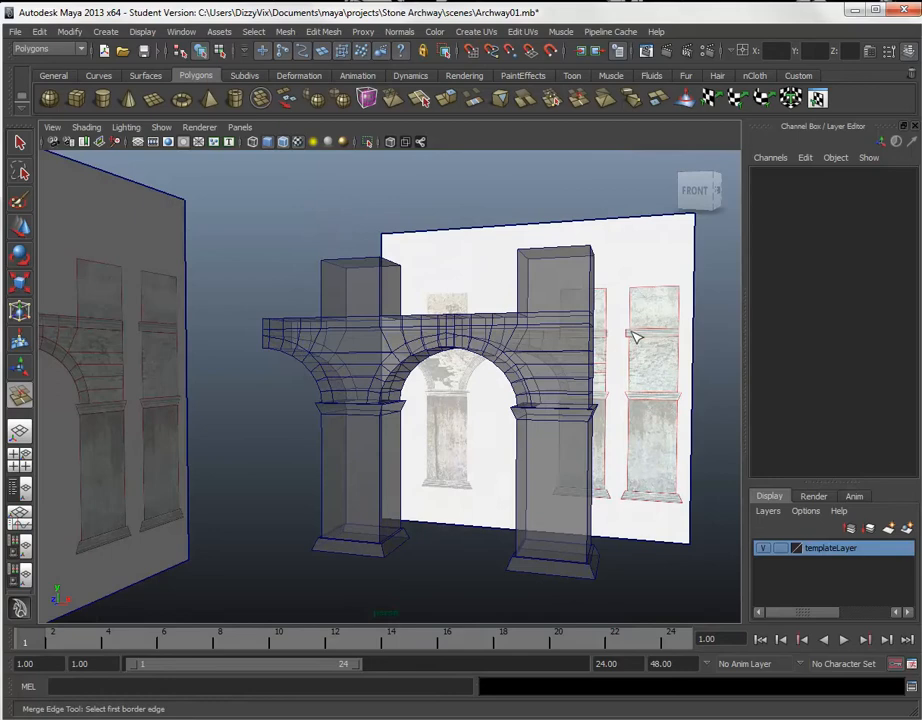
{"action": "left_click_drag", "start_coordinate": [630, 387], "coordinate": [506, 411], "text": "alt"}
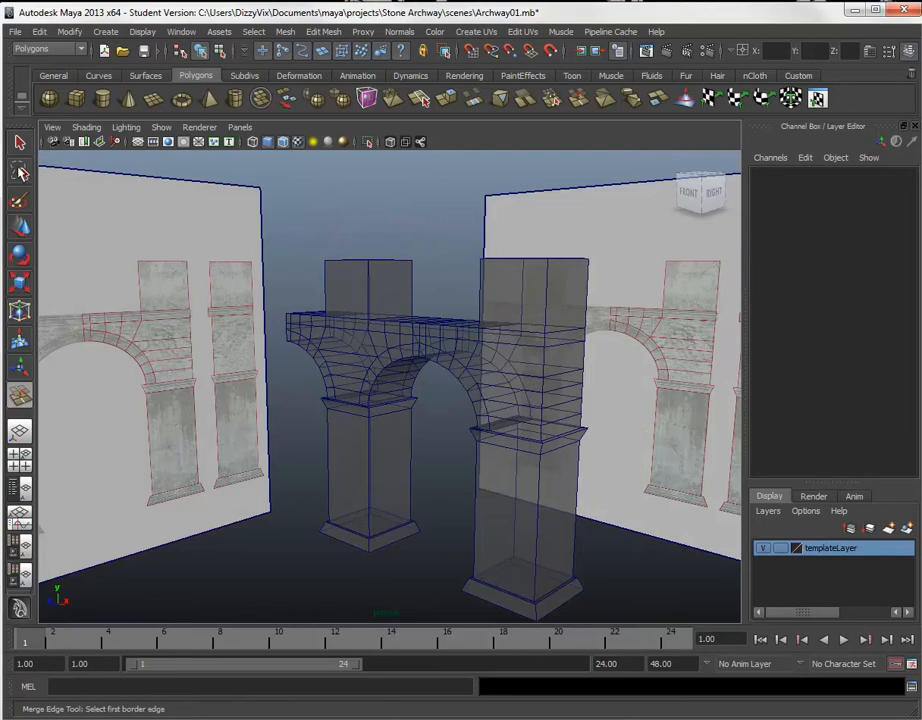
- Leave the Merge Edge Tool for the Select Tool and put the archway into face selection mode
{"action": "left_click", "coordinate": [20, 145]}
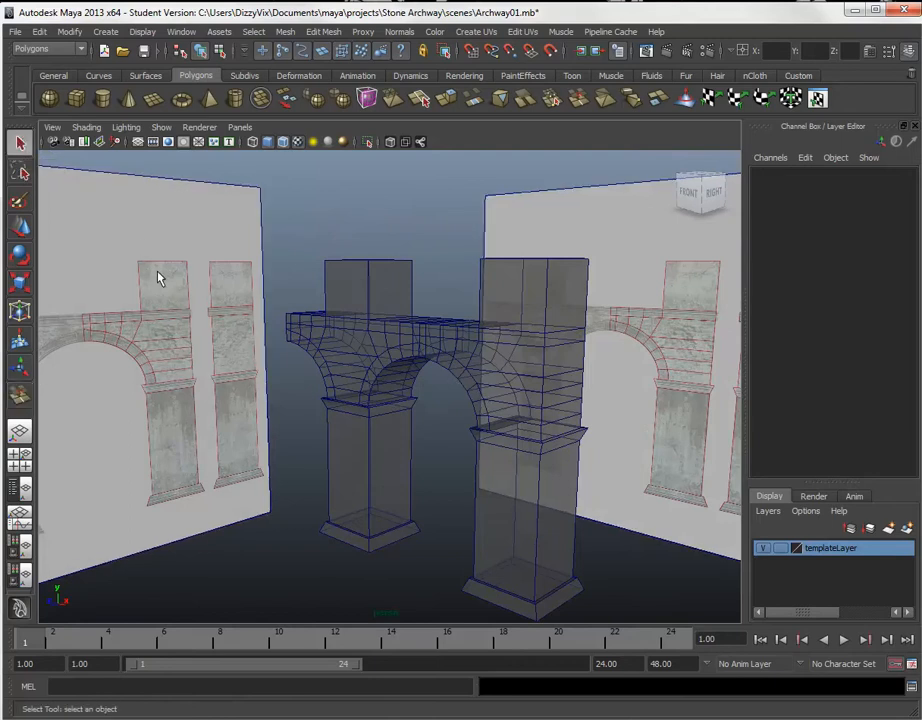
{"action": "right_click", "coordinate": [519, 381]}
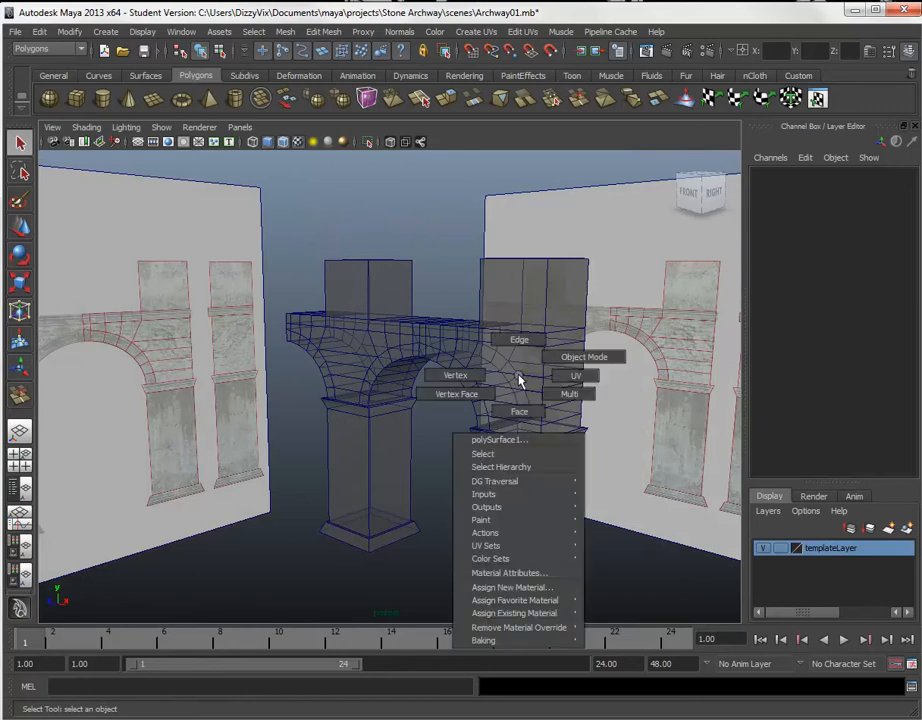
{"action": "left_click", "coordinate": [519, 411]}
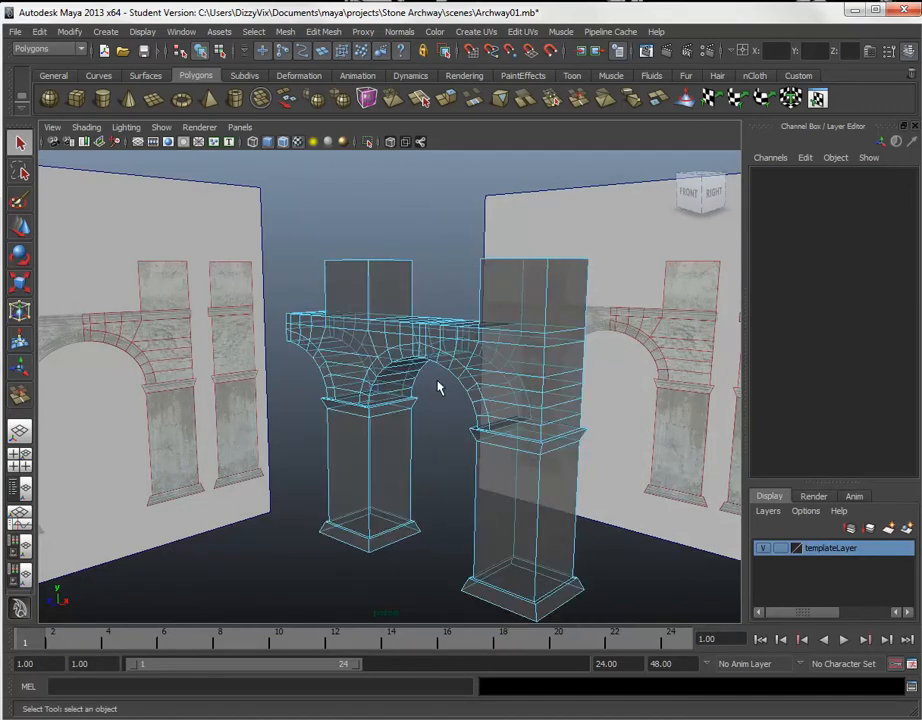
{"action": "left_click", "coordinate": [480, 423]}
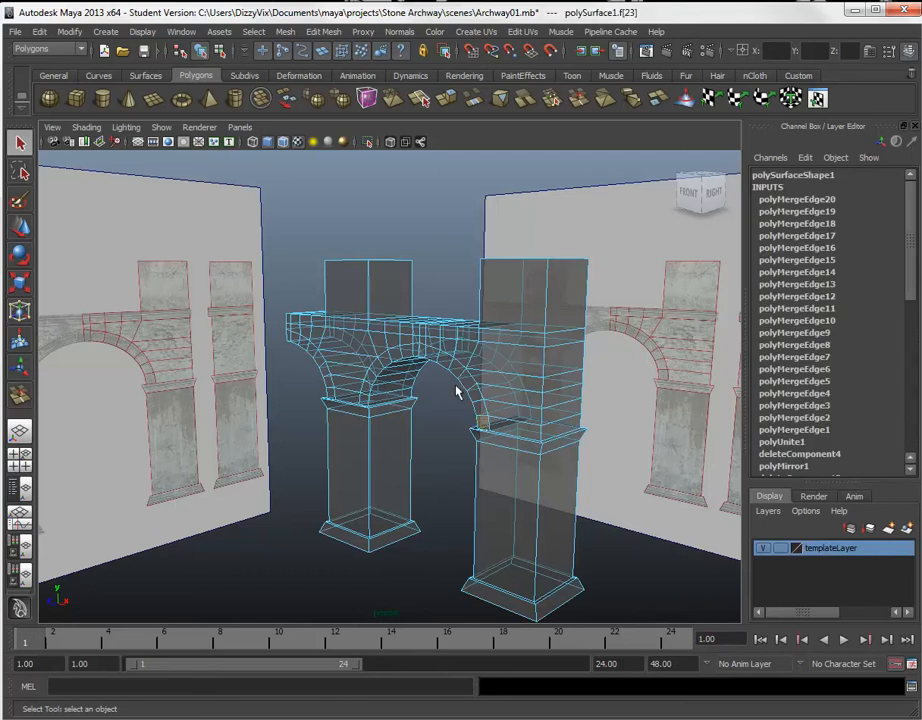
{"action": "double_click", "coordinate": [366, 396], "text": "shift"}
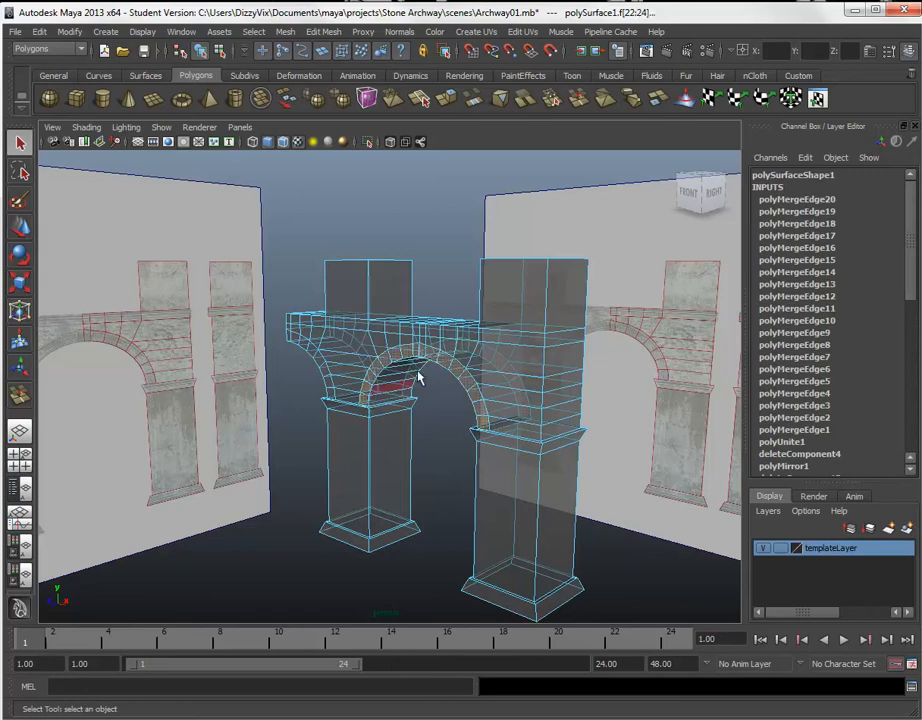
{"action": "left_click_drag", "start_coordinate": [470, 376], "coordinate": [440, 458], "text": "alt"}
{"action": "left_click", "coordinate": [438, 461]}
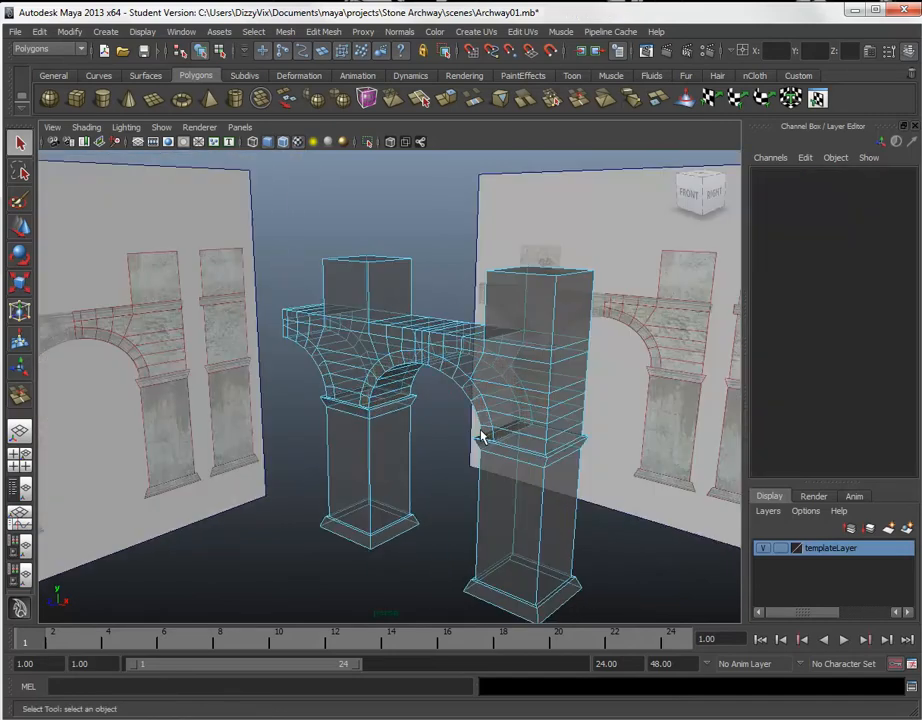
- Select the front faces of both arch rings and the horizontal band above them, leaving the pillar faces out
{"action": "left_click", "coordinate": [485, 430]}
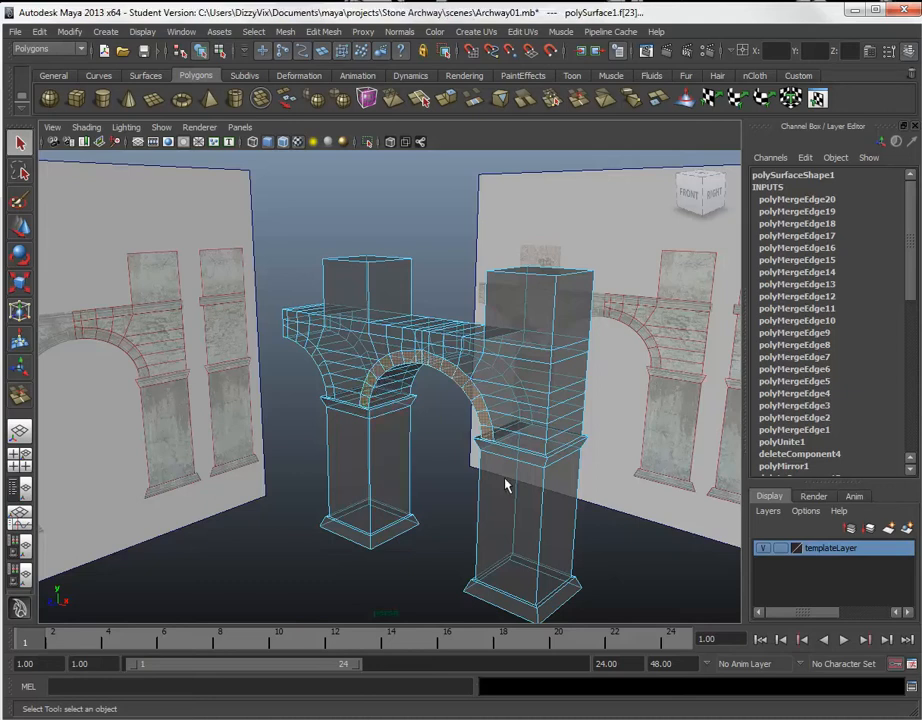
{"action": "left_click", "coordinate": [535, 355], "text": "shift"}
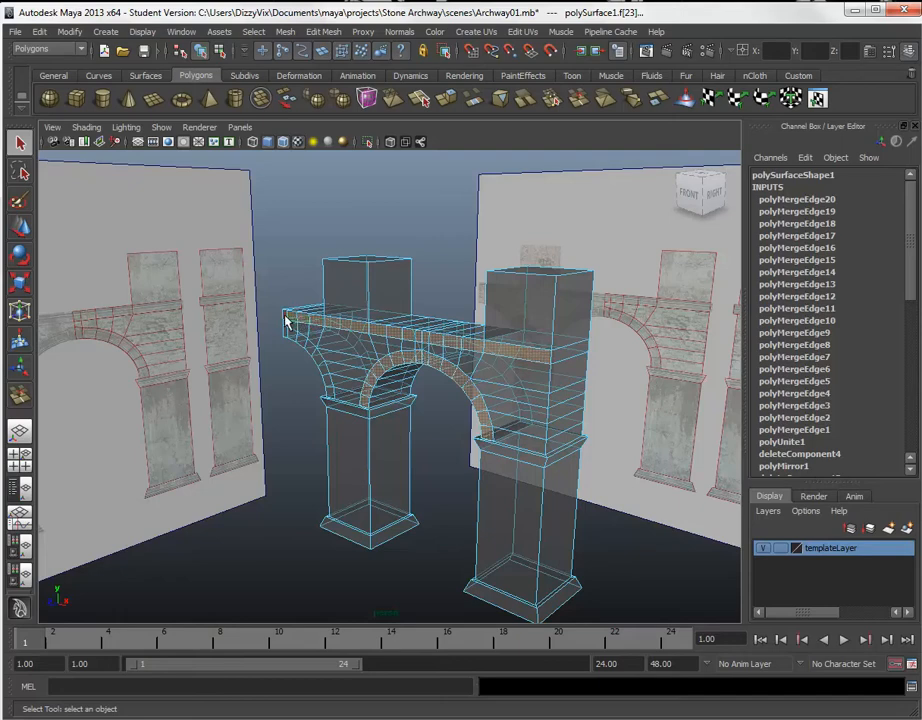
{"action": "left_click_drag", "start_coordinate": [320, 262], "coordinate": [420, 342], "text": "alt"}
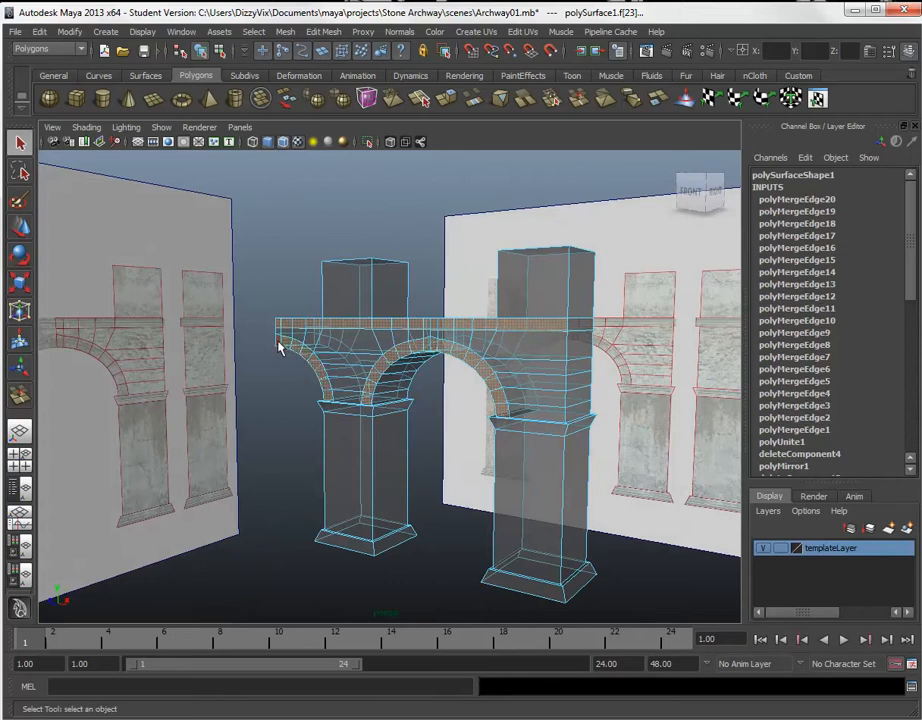
{"action": "left_click", "coordinate": [379, 474]}
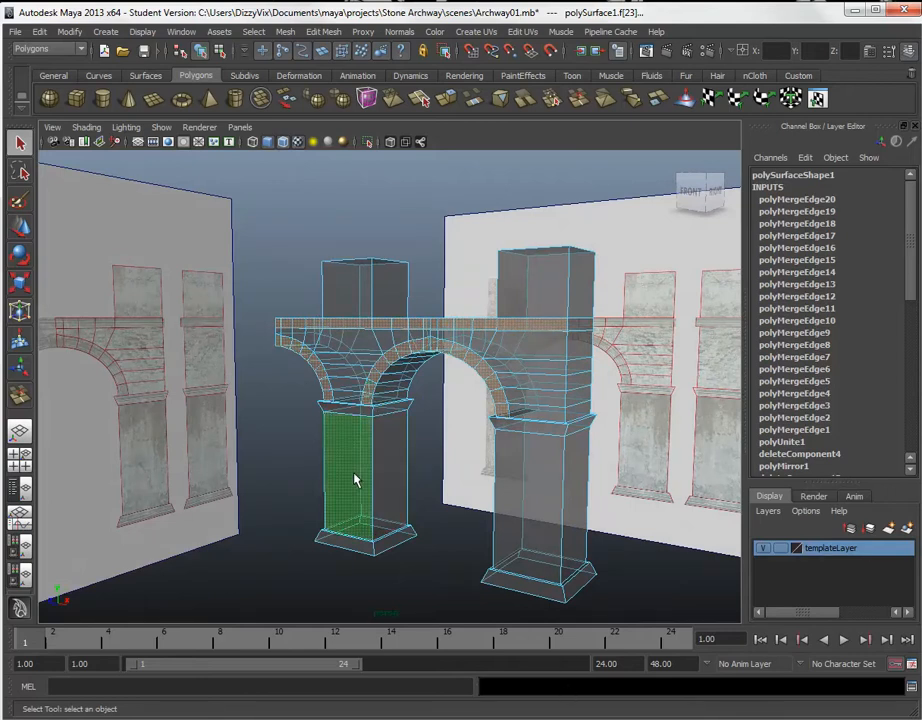
{"action": "left_click", "coordinate": [354, 474], "text": "shift"}
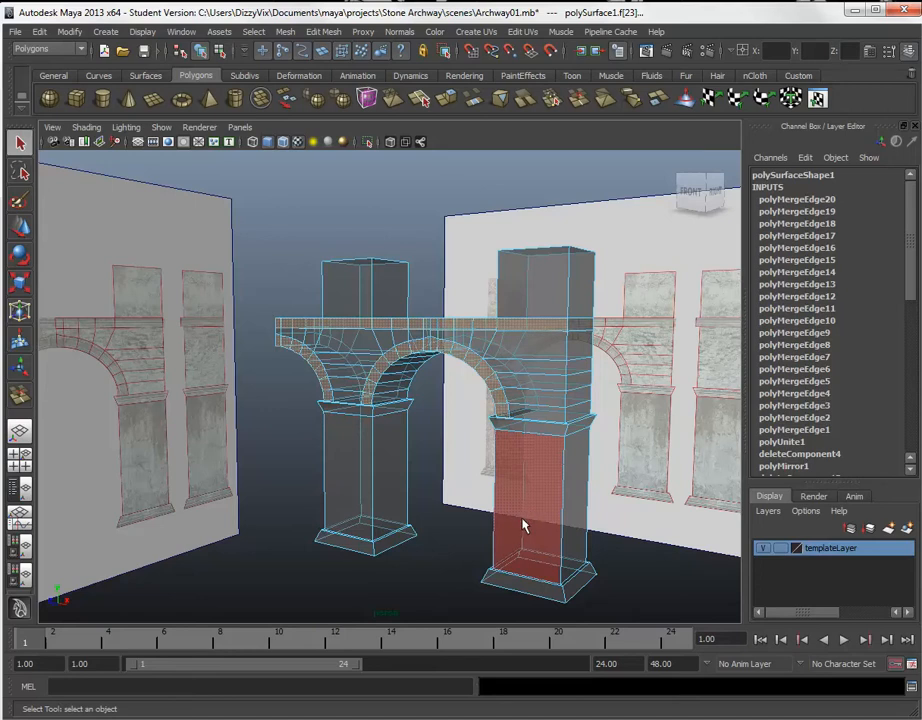
- Extrude the selected front faces outward to the trim outline in the side-view reference, with a Translate Z of 0.223
{"action": "left_click", "coordinate": [450, 101]}
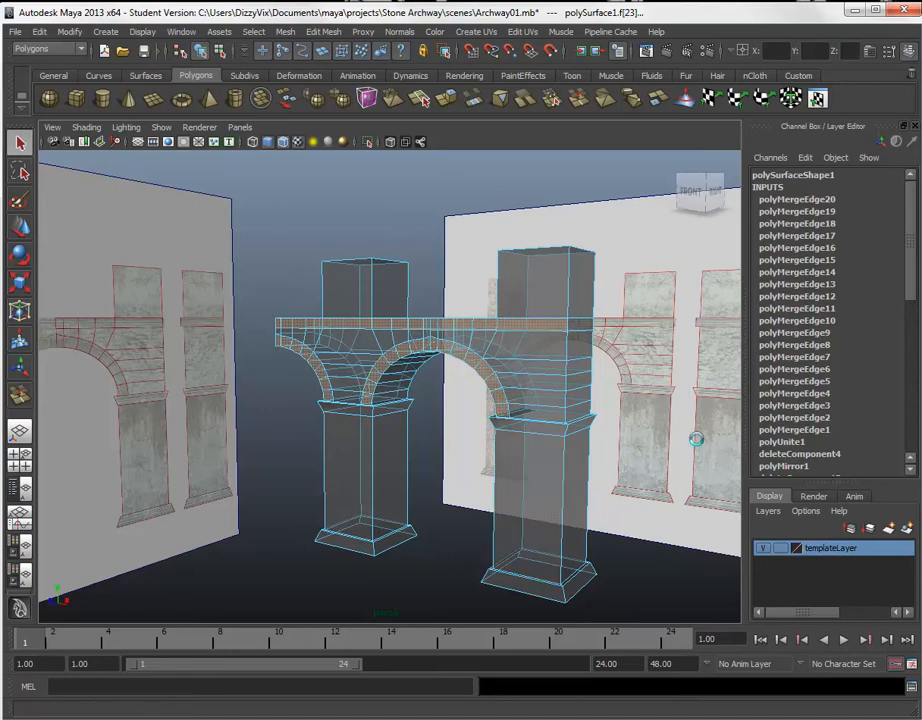
{"action": "left_click", "coordinate": [599, 317]}
{"action": "left_click_drag", "start_coordinate": [378, 366], "coordinate": [379, 367]}
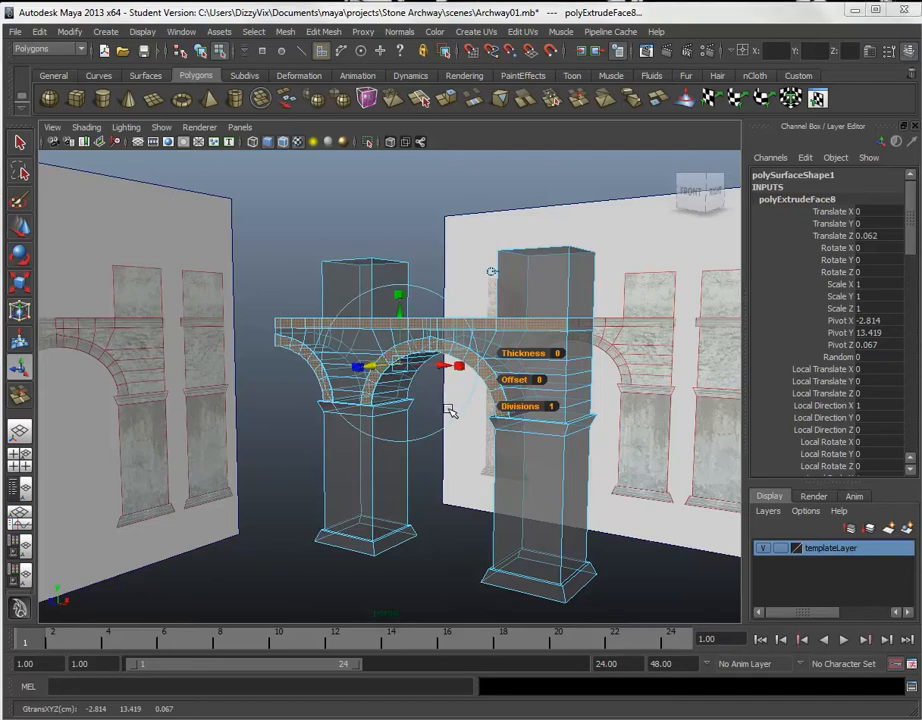
{"action": "key", "text": "space"}
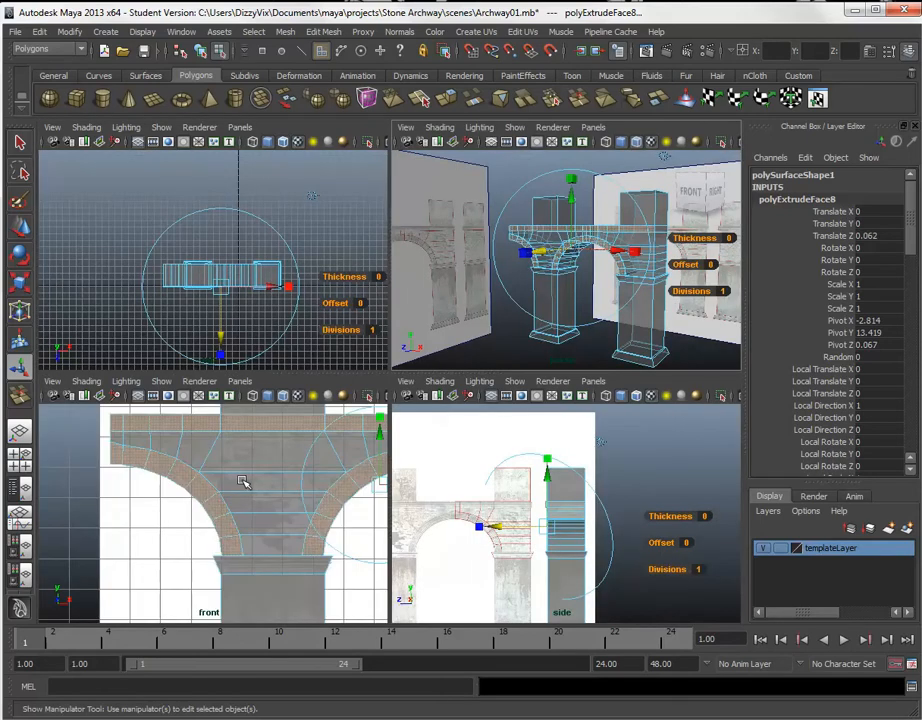
{"action": "key", "text": "space"}
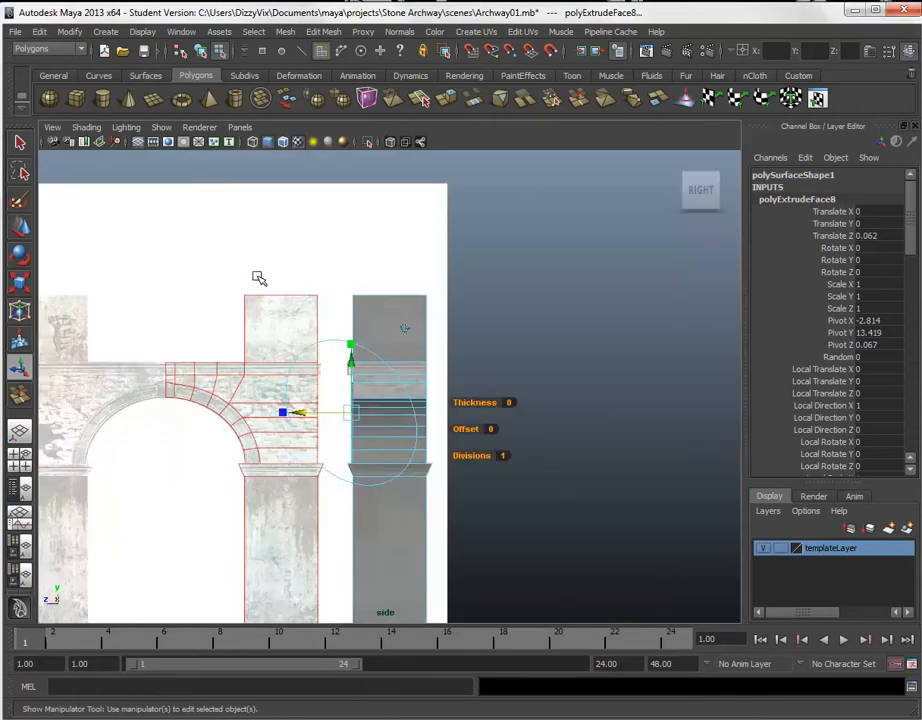
{"action": "scroll", "coordinate": [335, 429], "scroll_direction": "up", "scroll_amount": 6}
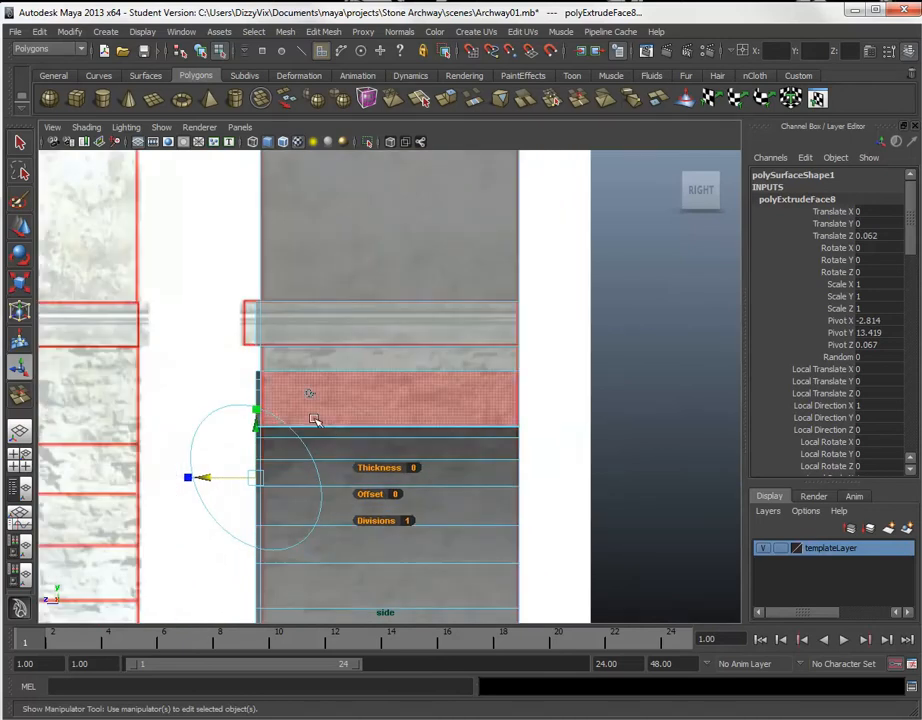
{"action": "middle_click_drag", "start_coordinate": [226, 321], "coordinate": [217, 324]}
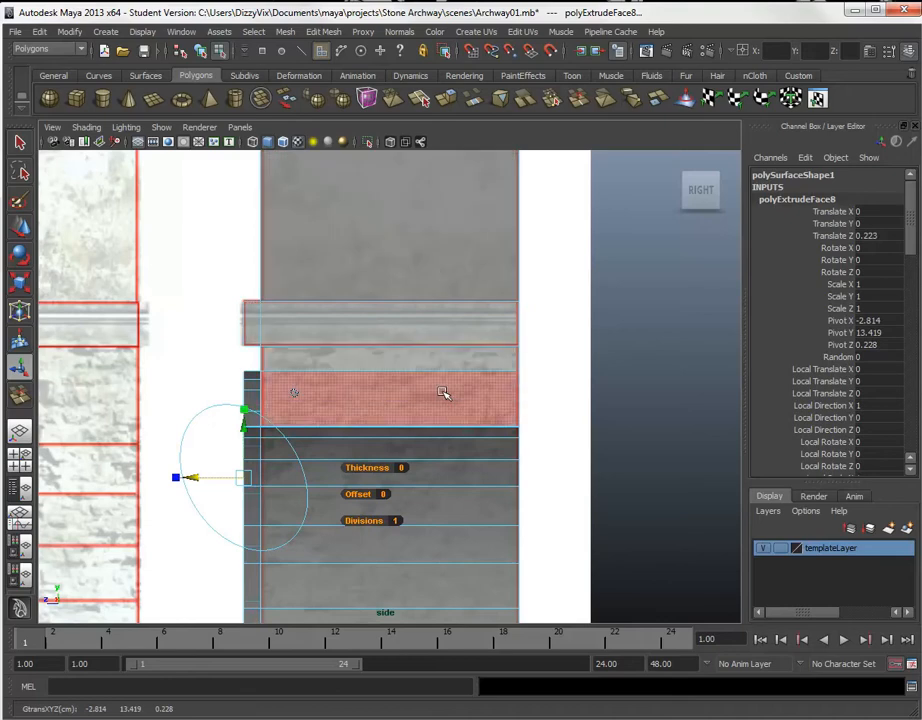
- Restore the four-view layout, return the archway to object mode and select the whole mesh
{"action": "key", "text": "space"}
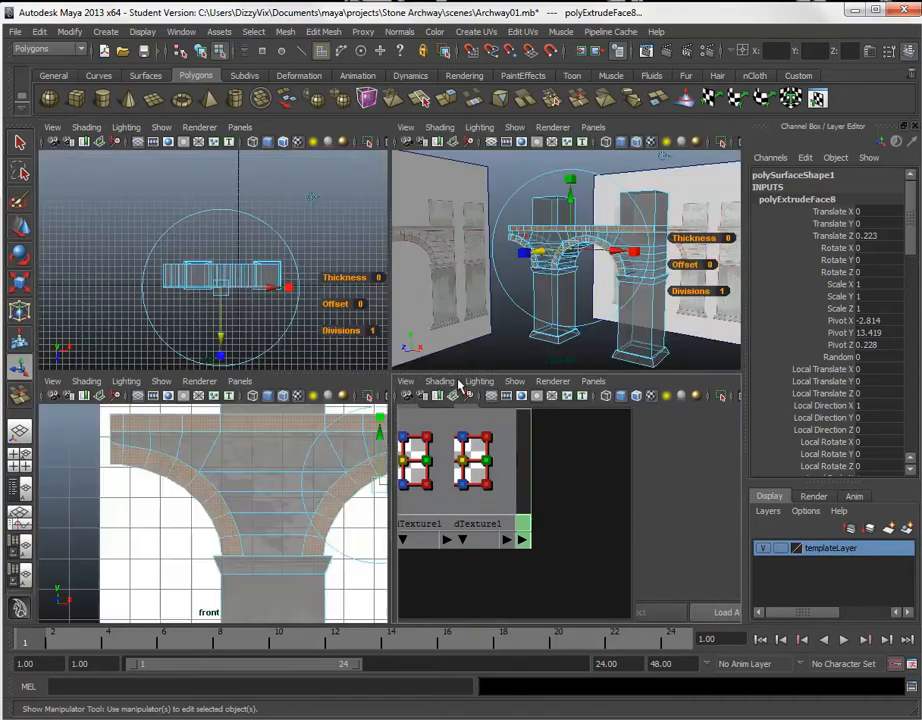
{"action": "right_click_drag", "start_coordinate": [622, 341], "coordinate": [683, 375]}
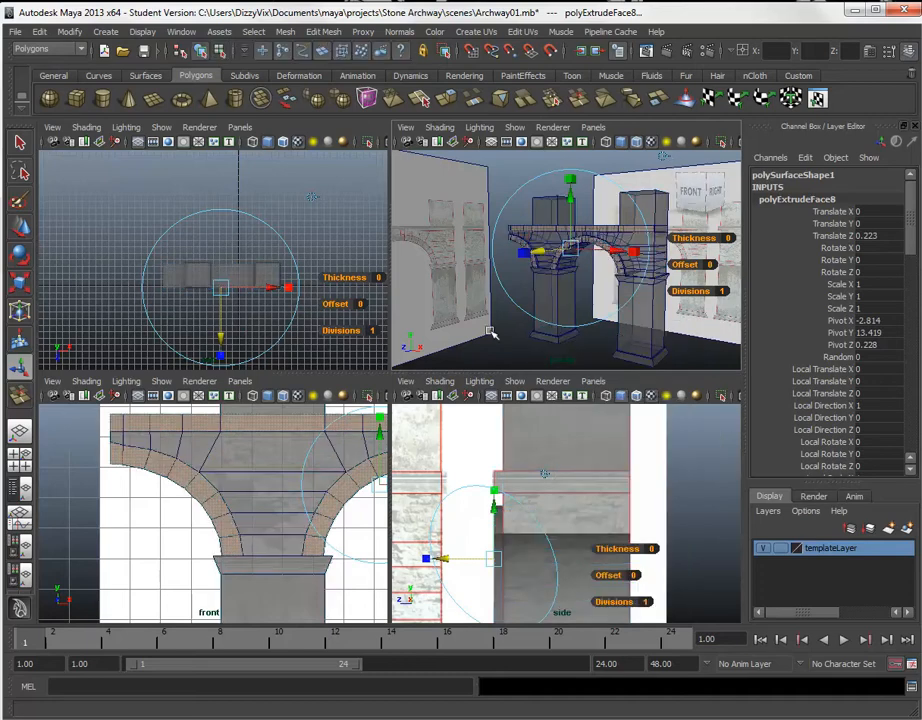
{"action": "left_click", "coordinate": [545, 318]}
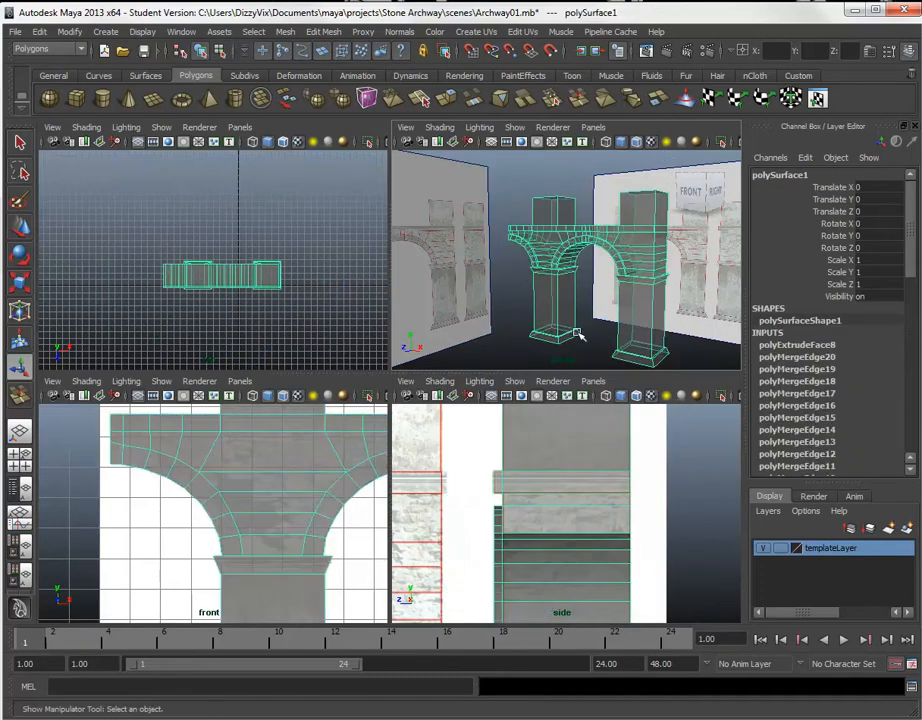
- Select the archway mesh together with the front reference plane behind it
{"action": "left_click", "coordinate": [582, 314]}
{"action": "left_click_drag", "start_coordinate": [582, 314], "coordinate": [538, 300], "text": "alt"}
{"action": "left_click_drag", "start_coordinate": [511, 286], "coordinate": [581, 299], "text": "alt"}
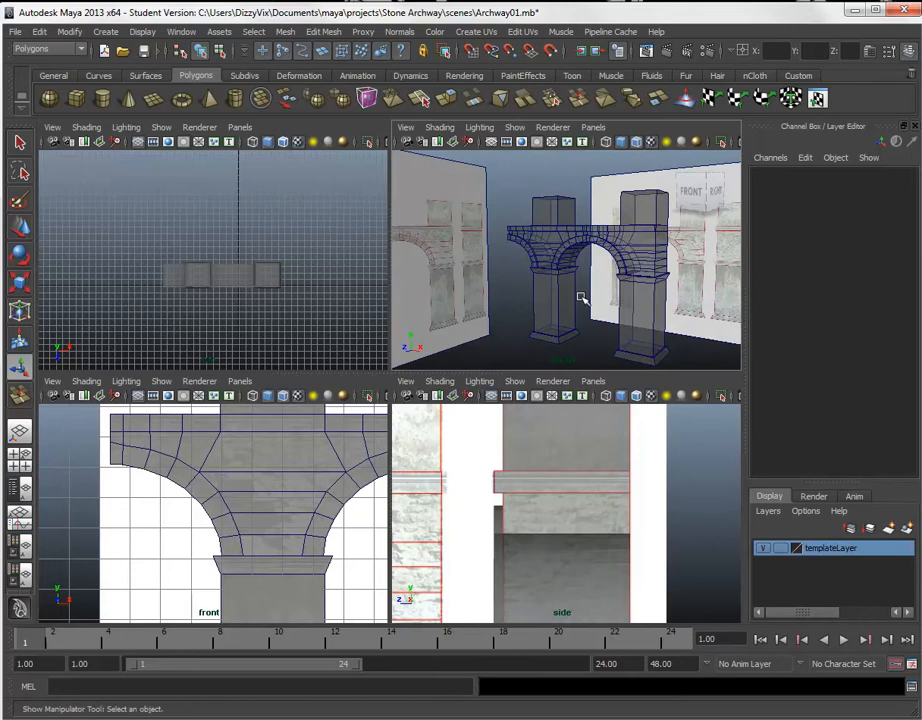
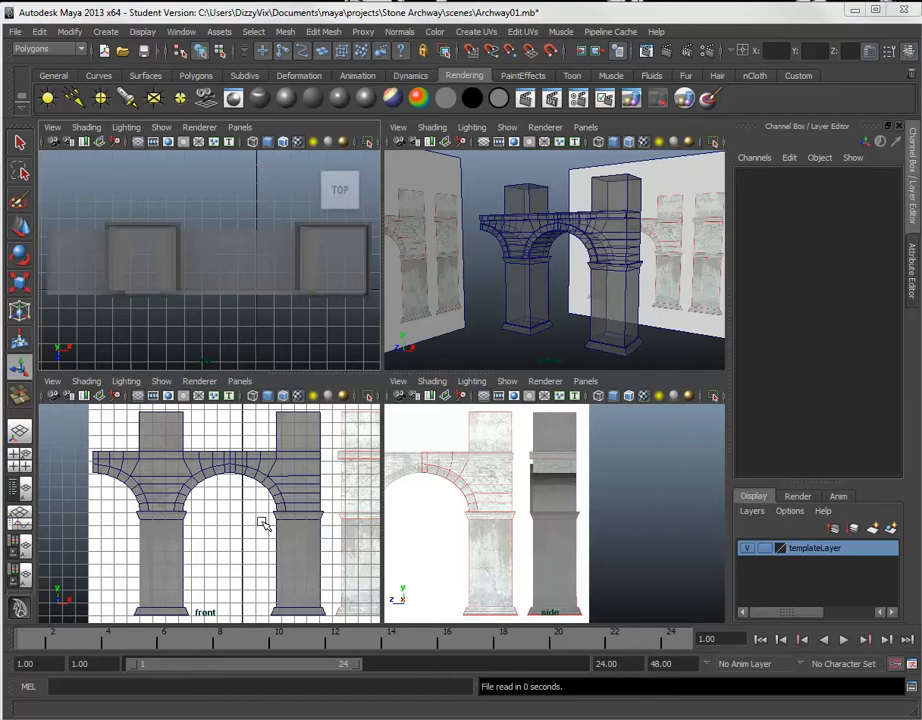
{"action": "left_click", "coordinate": [606, 277]}
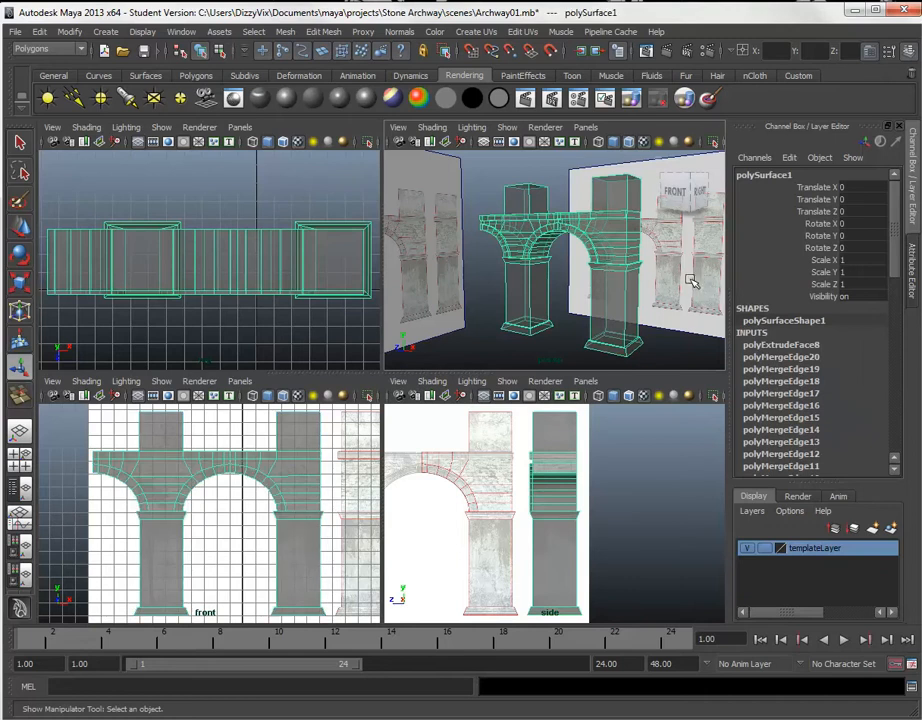
{"action": "left_click", "coordinate": [705, 318]}
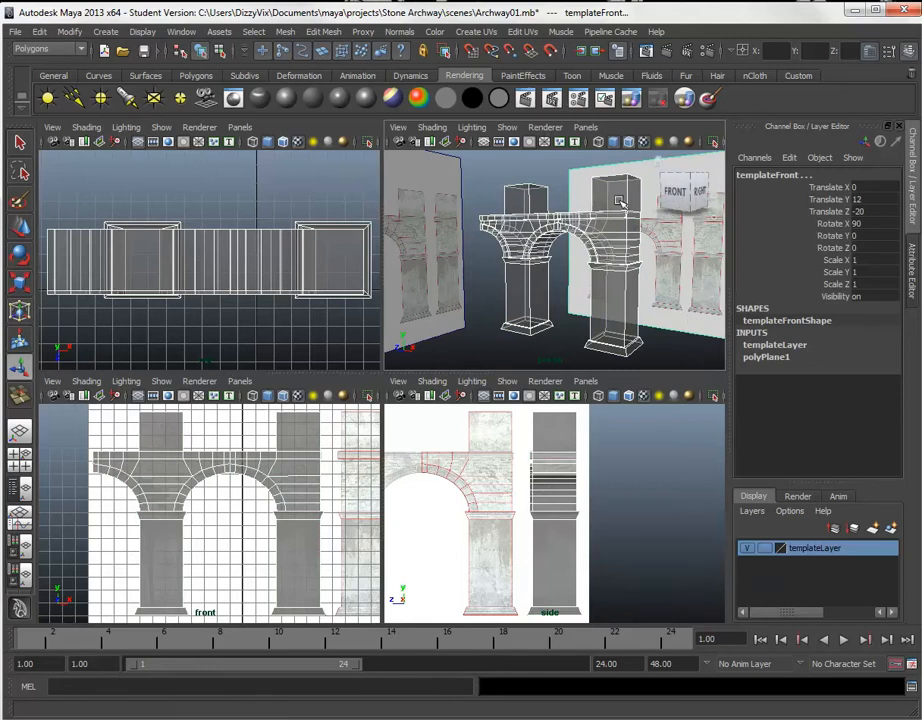
- Apply a planar UV projection from the Z axis to the selected archway and front plane, fitted to the bounding box
{"action": "left_click", "coordinate": [473, 31]}
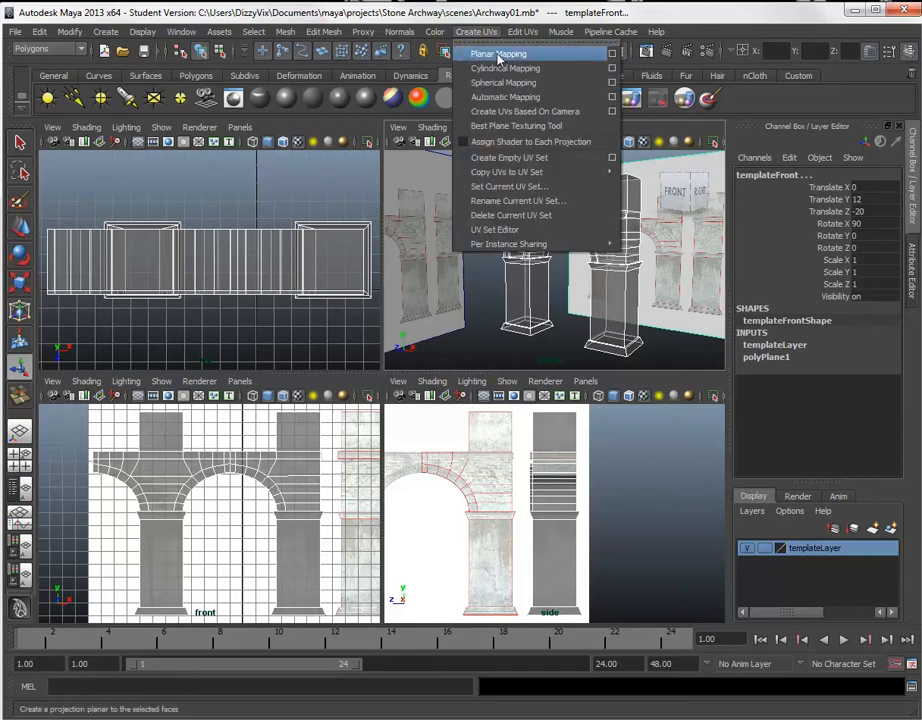
{"action": "left_click", "coordinate": [612, 62]}
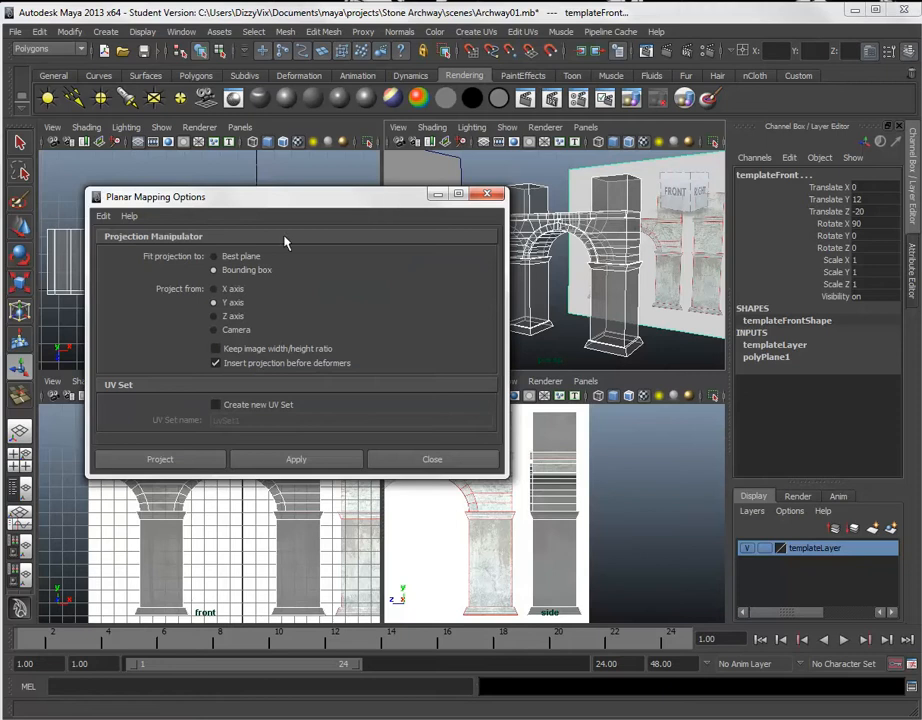
{"action": "left_click_drag", "start_coordinate": [368, 215], "coordinate": [307, 413]}
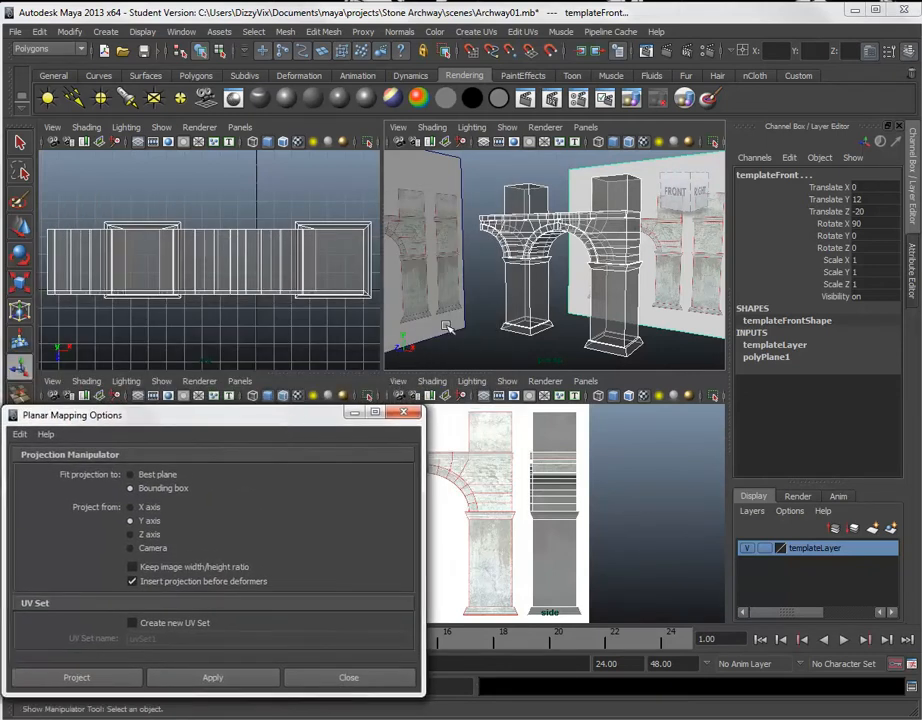
{"action": "left_click", "coordinate": [139, 535]}
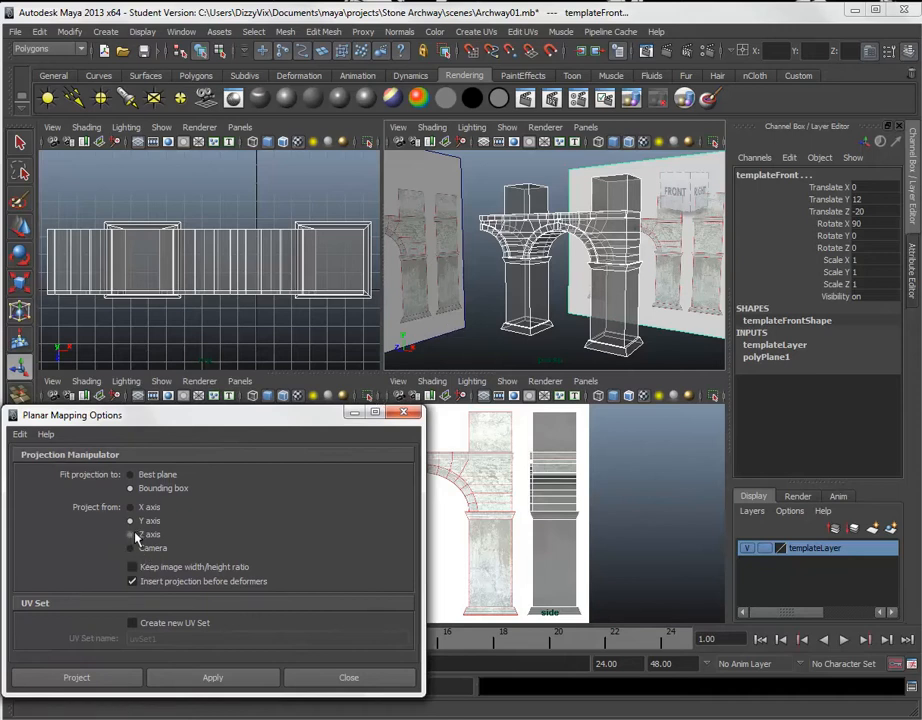
{"action": "left_click", "coordinate": [105, 681]}
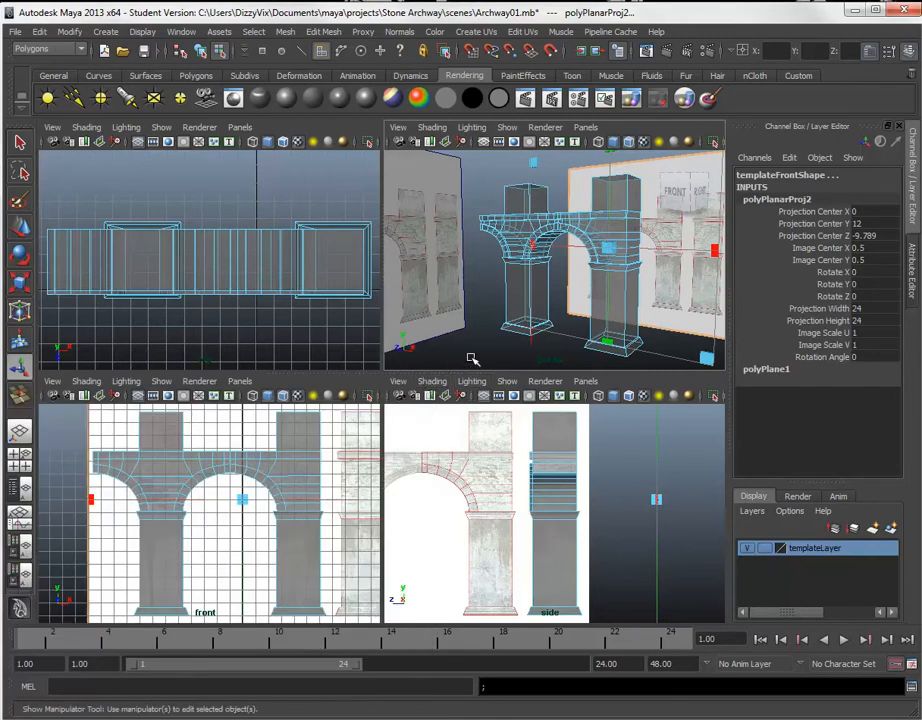
- Dismiss the projection manipulator, return the archway to object mode and select it
{"action": "left_click", "coordinate": [490, 352]}
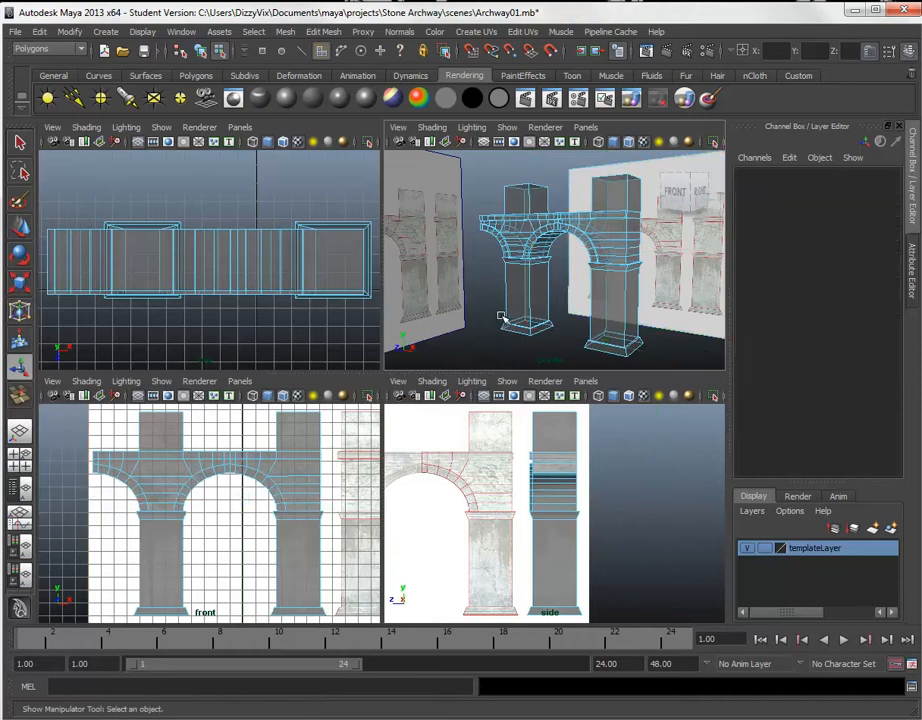
{"action": "mouse_move", "coordinate": [515, 311]}
{"action": "right_mouse_down"}
{"action": "mouse_move", "coordinate": [565, 300]}
{"action": "mouse_move", "coordinate": [519, 294]}
{"action": "right_mouse_up"}
{"action": "left_click", "coordinate": [518, 294]}
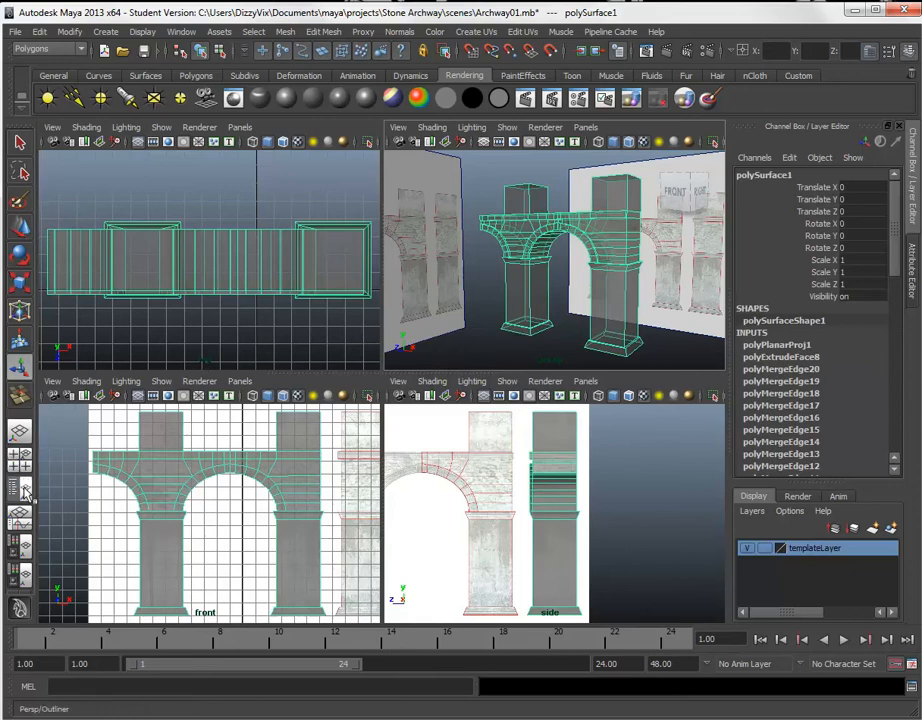
- Switch to the layout with the Hypershade, clear the selection and maximize the Hypershade
{"action": "left_click", "coordinate": [25, 549]}
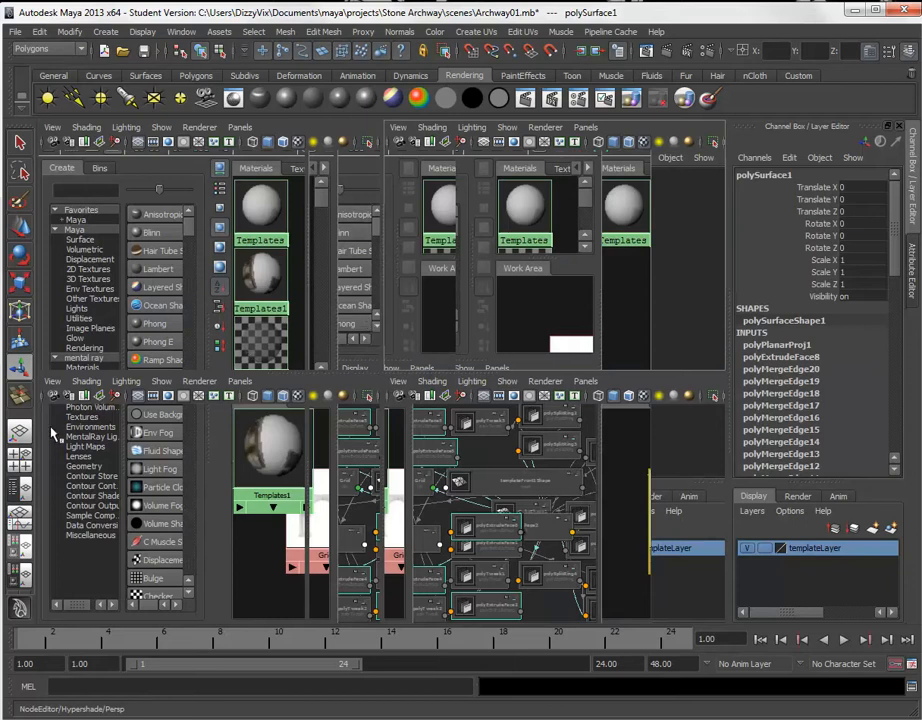
{"action": "left_click", "coordinate": [22, 549]}
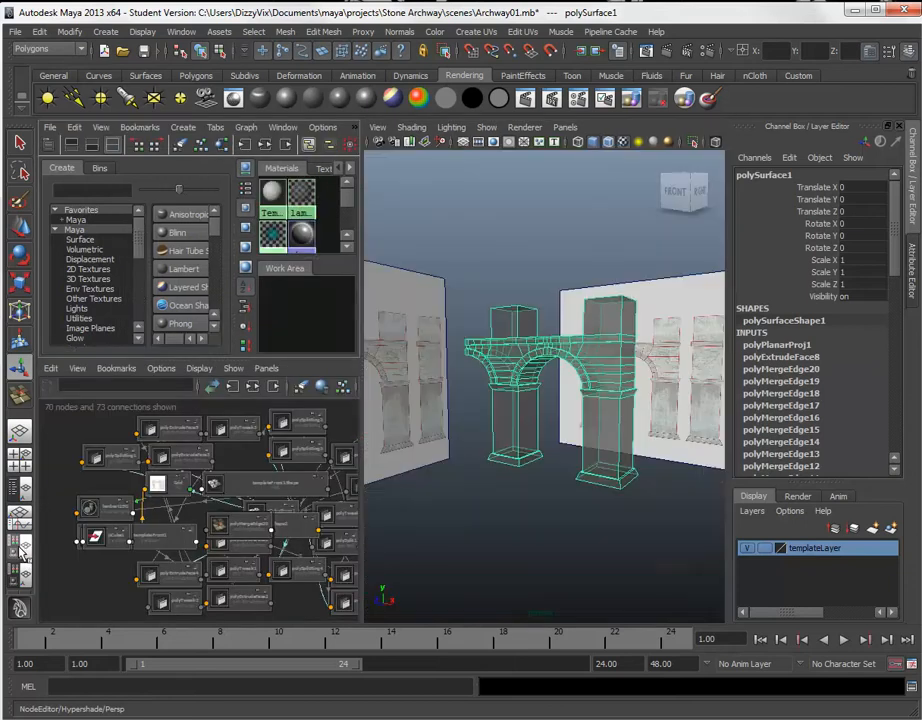
{"action": "left_click", "coordinate": [312, 310]}
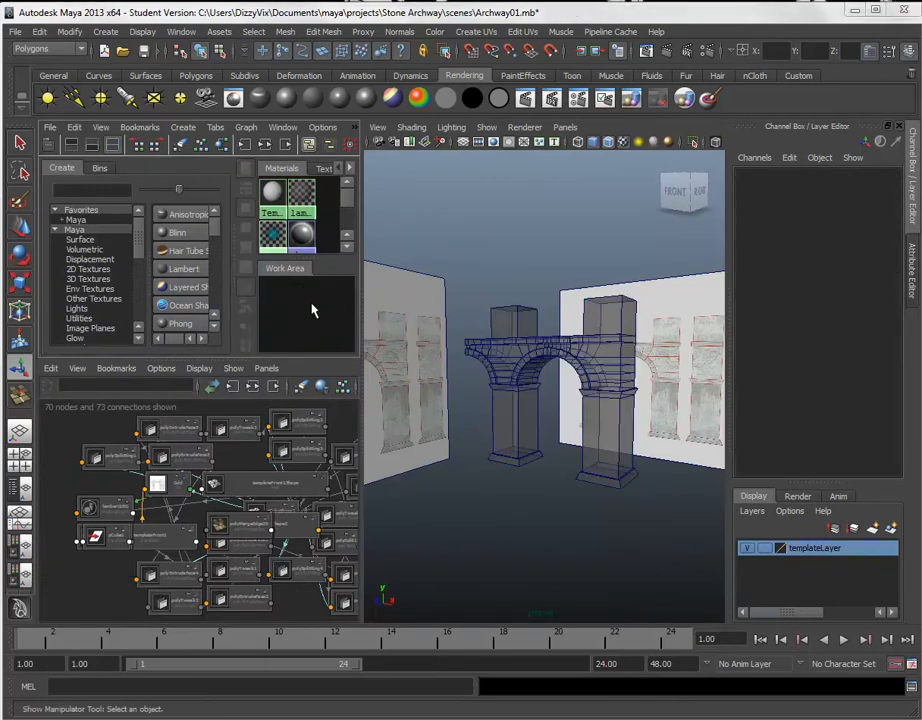
{"action": "key", "text": "space"}
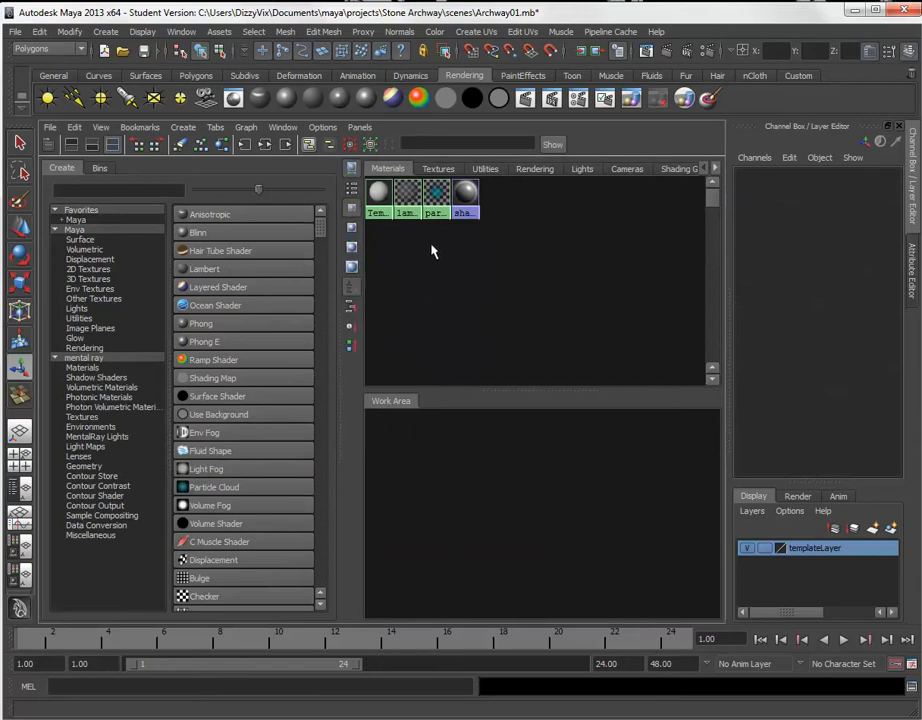
- Show the attributes of the Templates material and duplicate it along with its shading network
{"action": "left_click", "coordinate": [380, 211]}
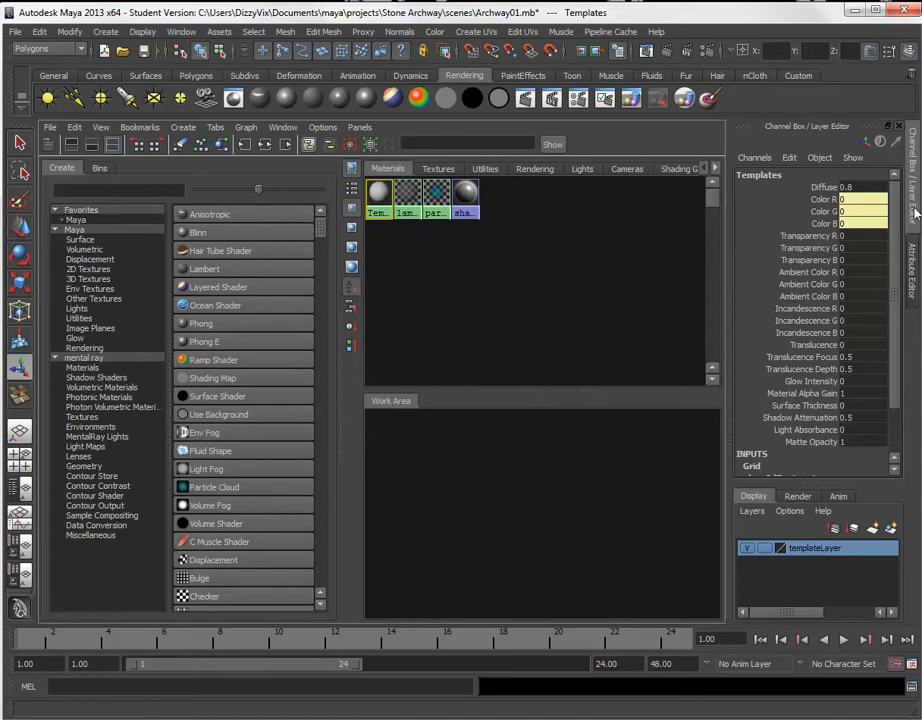
{"action": "left_click", "coordinate": [913, 265]}
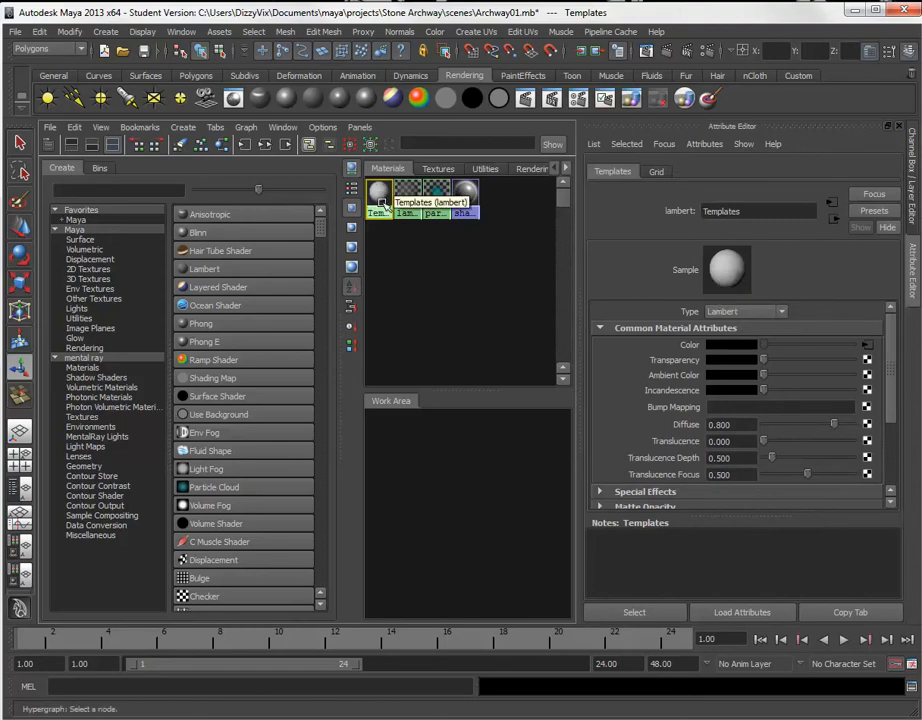
{"action": "left_click", "coordinate": [75, 128]}
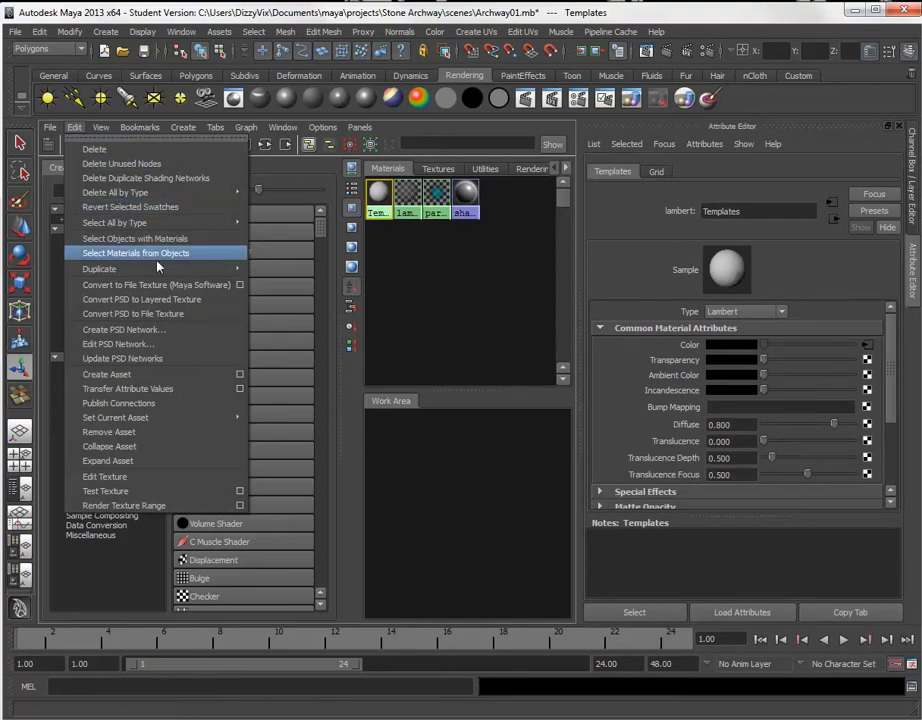
{"action": "mouse_move", "coordinate": [244, 265]}
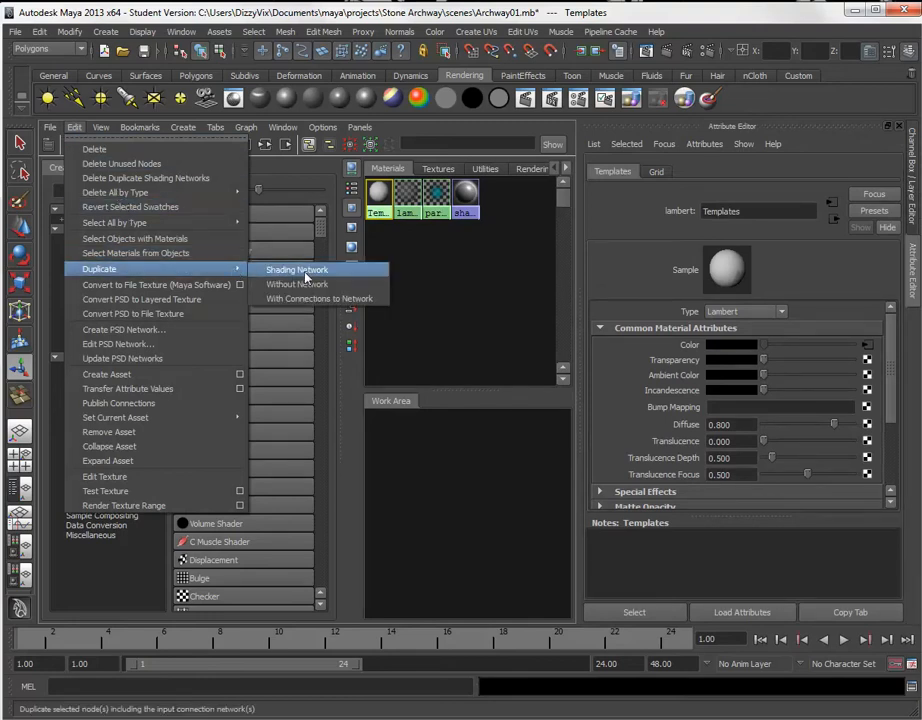
{"action": "left_click", "coordinate": [306, 270]}
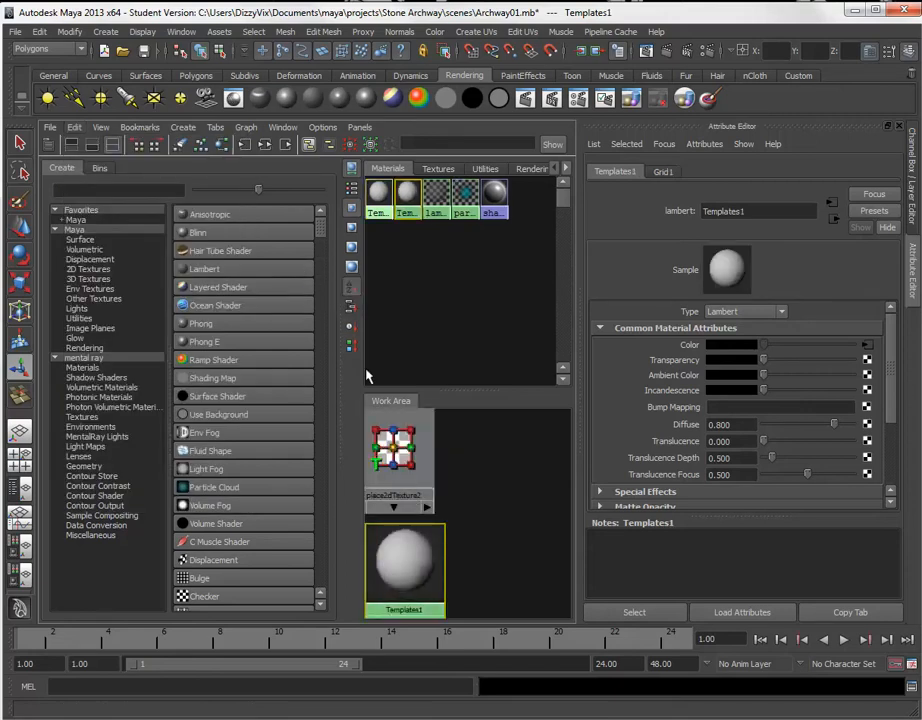
- Rename the duplicated Lambert material as Texture
{"action": "left_click", "coordinate": [783, 210]}
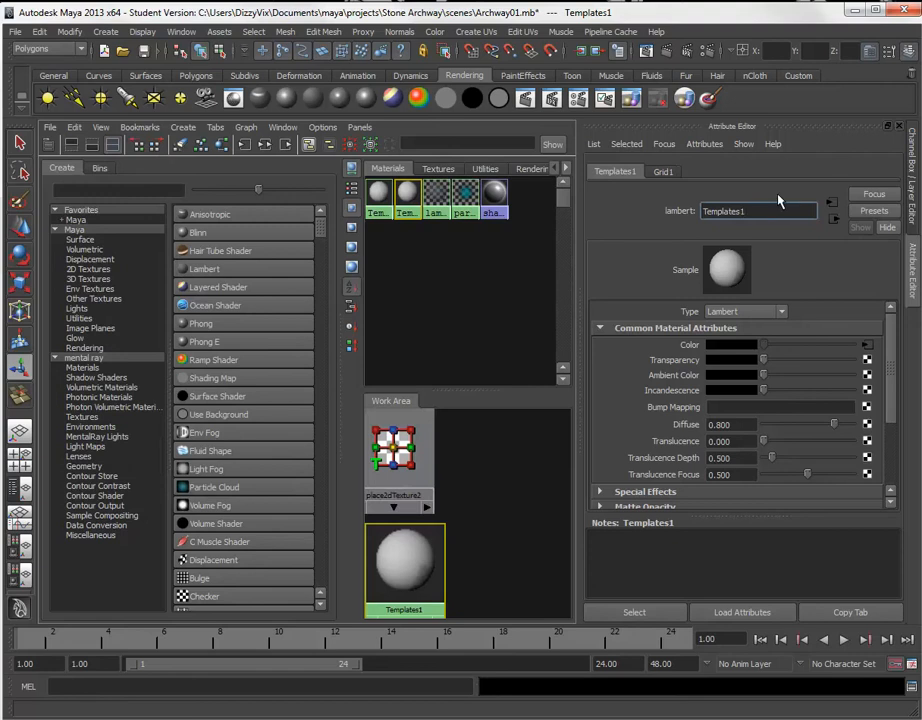
{"action": "key", "text": "BackSpace"}
{"action": "key", "text": "BackSpace"}
{"action": "key", "text": "BackSpace"}
{"action": "key", "text": "BackSpace"}
{"action": "key", "text": "BackSpace"}
{"action": "key", "text": "BackSpace"}
{"action": "key", "text": "BackSpace"}
{"action": "key", "text": "BackSpace"}
{"action": "key", "text": "BackSpace"}
{"action": "type", "text": "exture"}
{"action": "key", "text": "Return"}
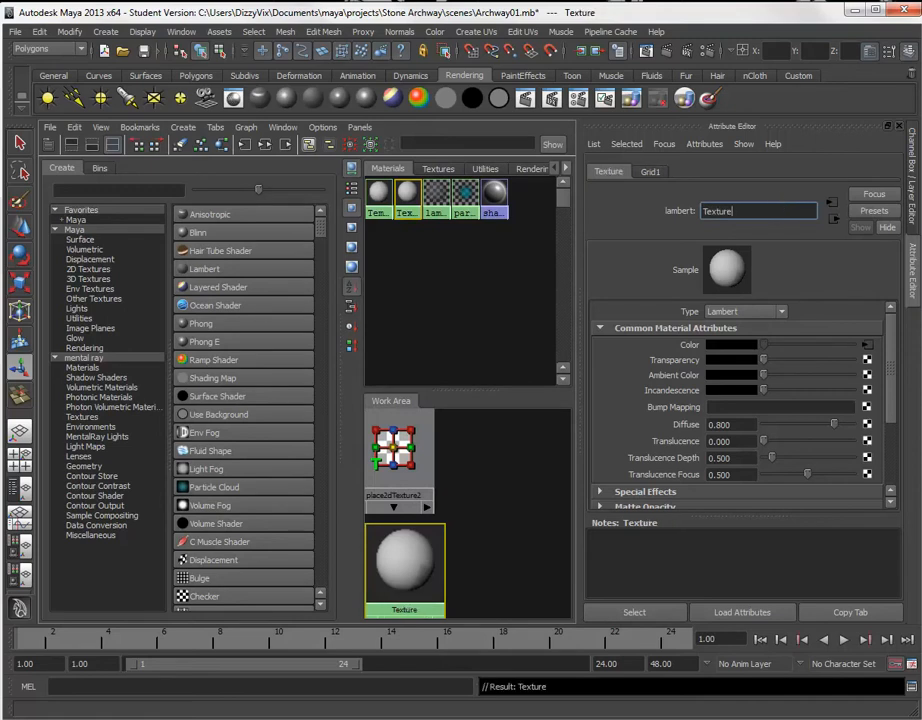
- Open the file node feeding the Texture material's color and rename it as Stone
{"action": "left_click", "coordinate": [867, 345]}
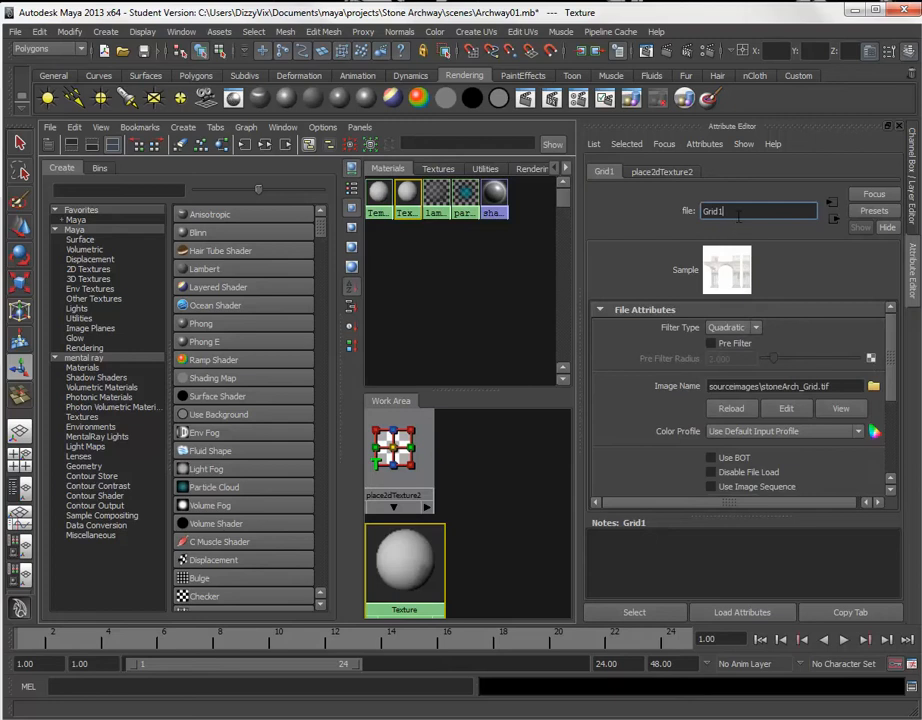
{"action": "double_click", "coordinate": [811, 209]}
{"action": "type", "text": "Stone"}
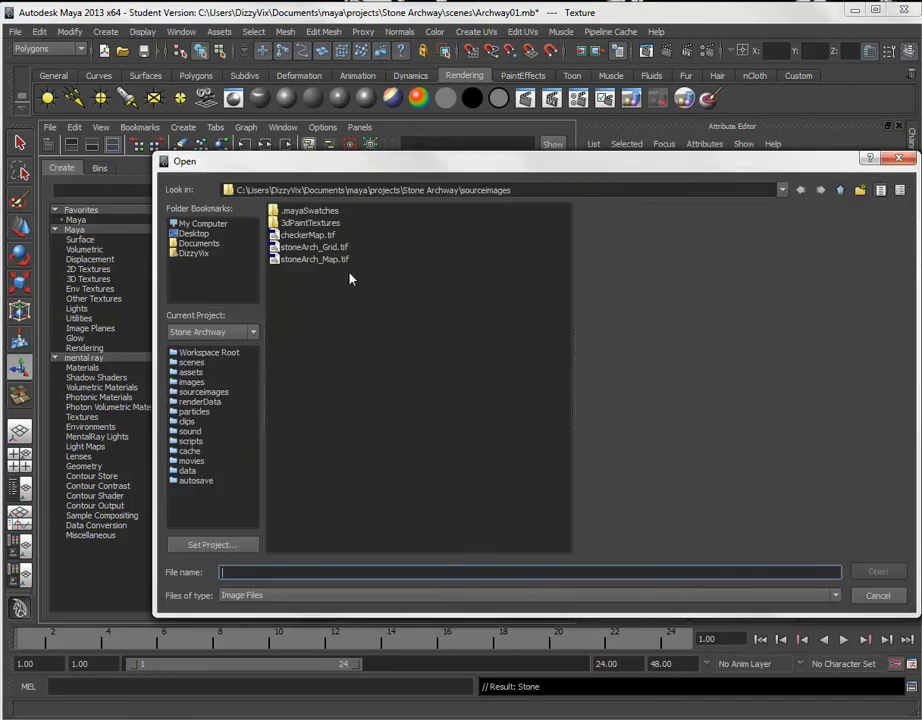
- Load stoneArch_Map.tif from the sourceimages folder as the Stone file node's image
{"action": "left_click", "coordinate": [311, 260]}
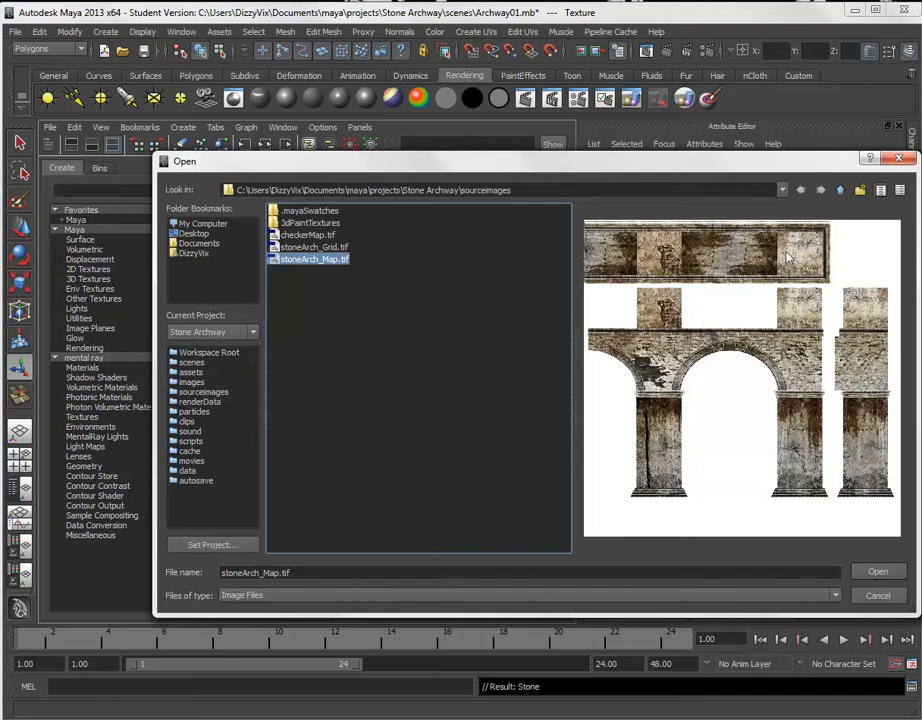
{"action": "left_click", "coordinate": [877, 574]}
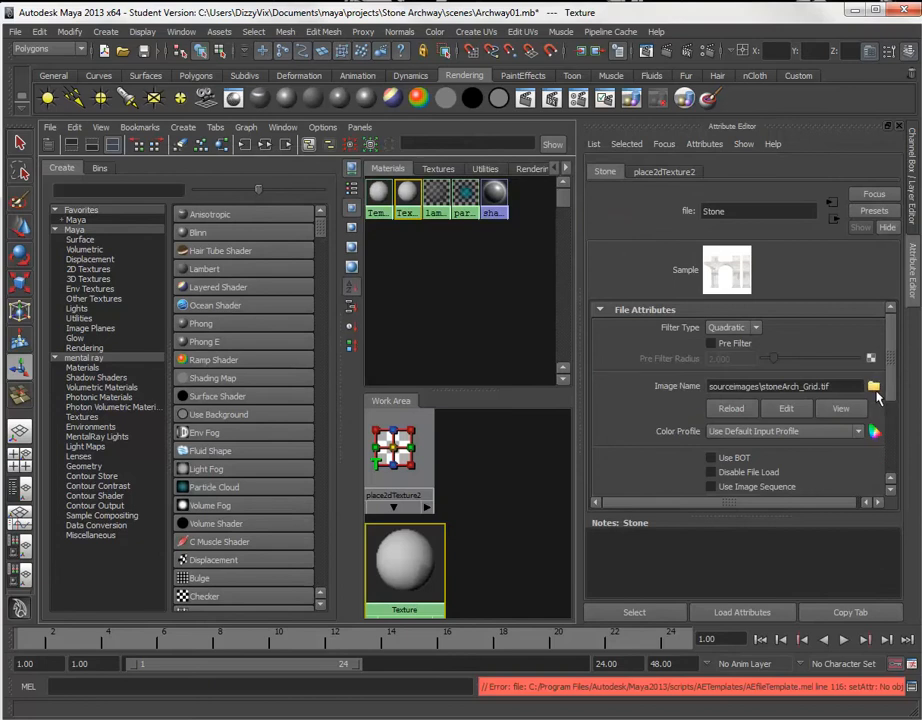
{"action": "left_click", "coordinate": [873, 387]}
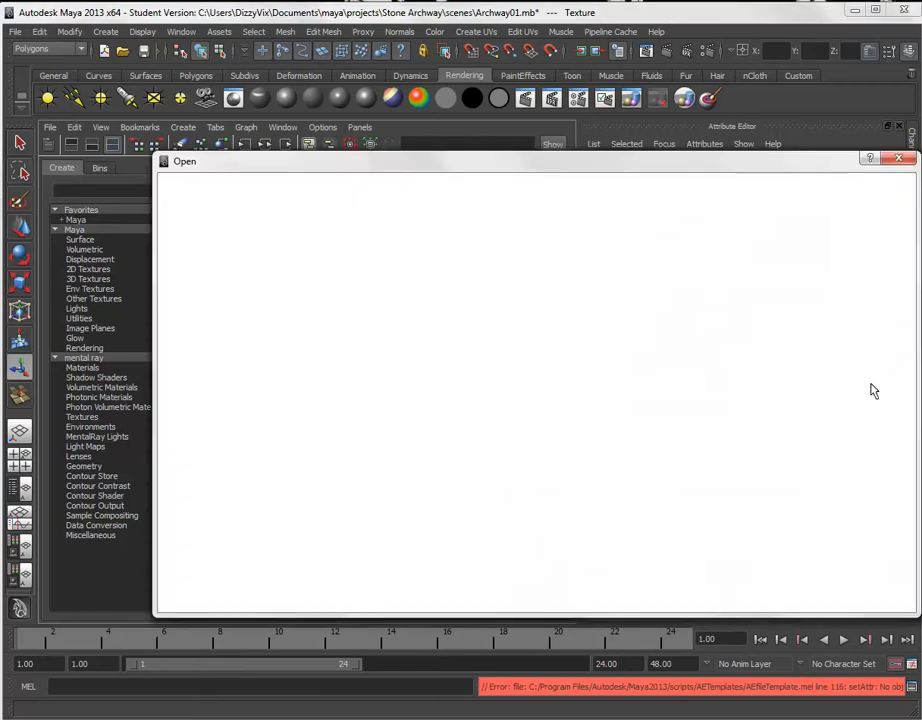
{"action": "left_click", "coordinate": [308, 260]}
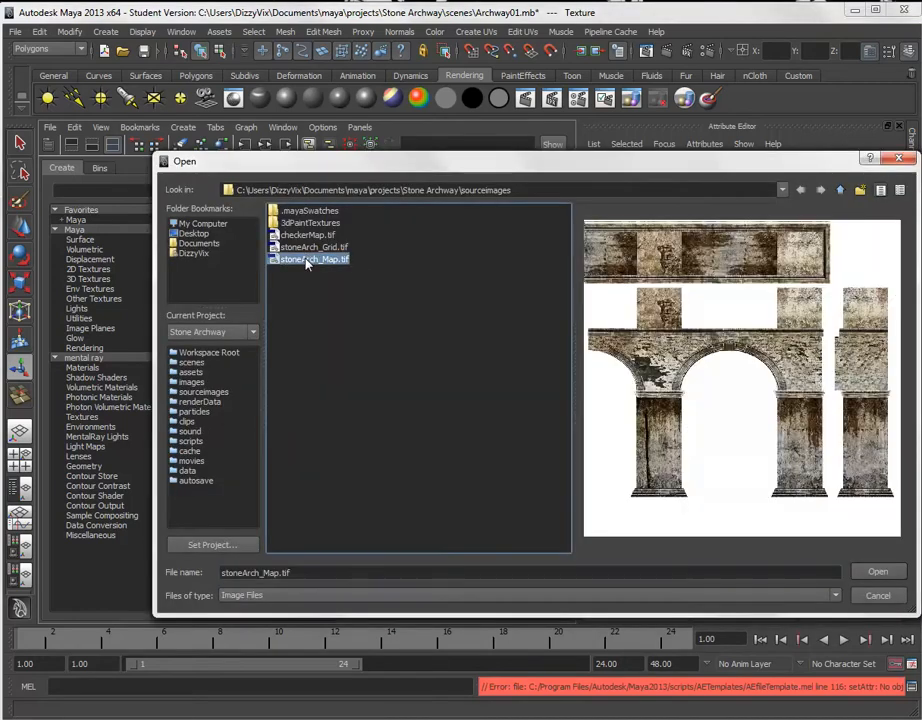
{"action": "left_click", "coordinate": [877, 571]}
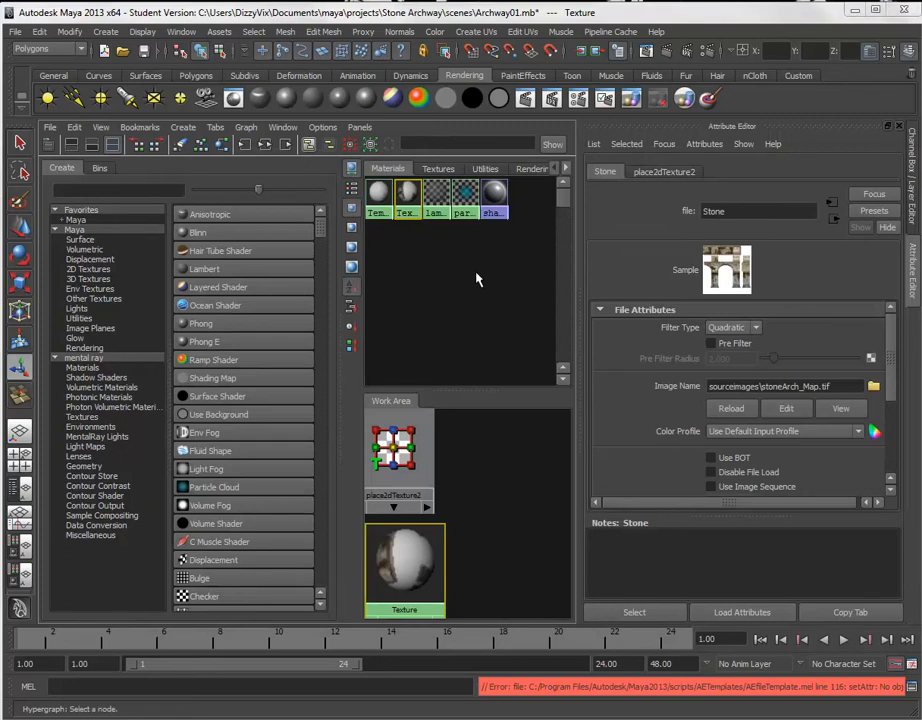
- Restore the split layout, select the archway and assign the Texture material to it
{"action": "key", "text": "space"}
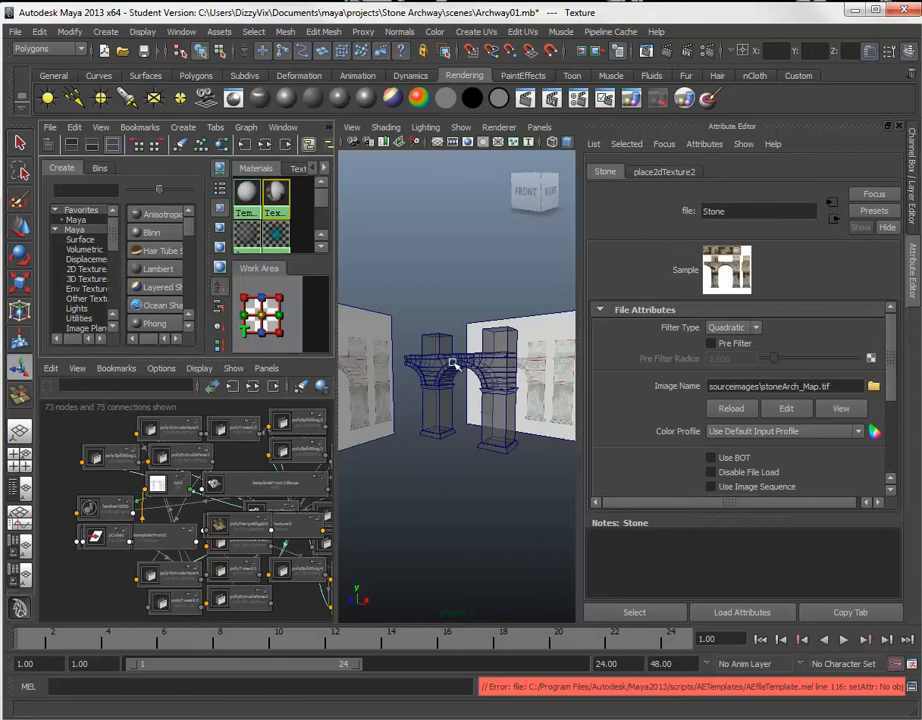
{"action": "key", "text": "t"}
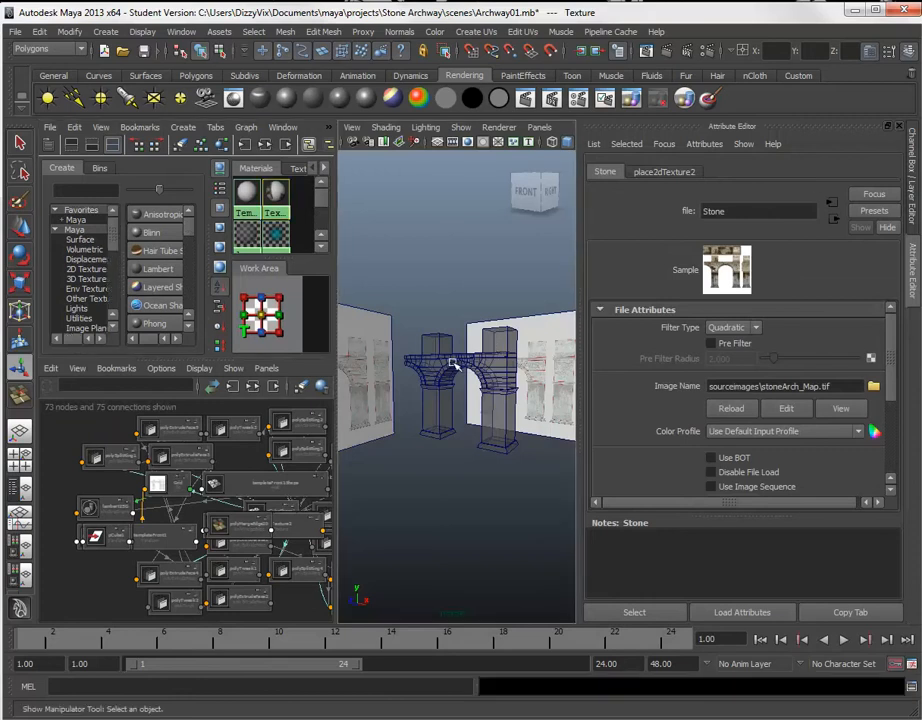
{"action": "left_click", "coordinate": [452, 363]}
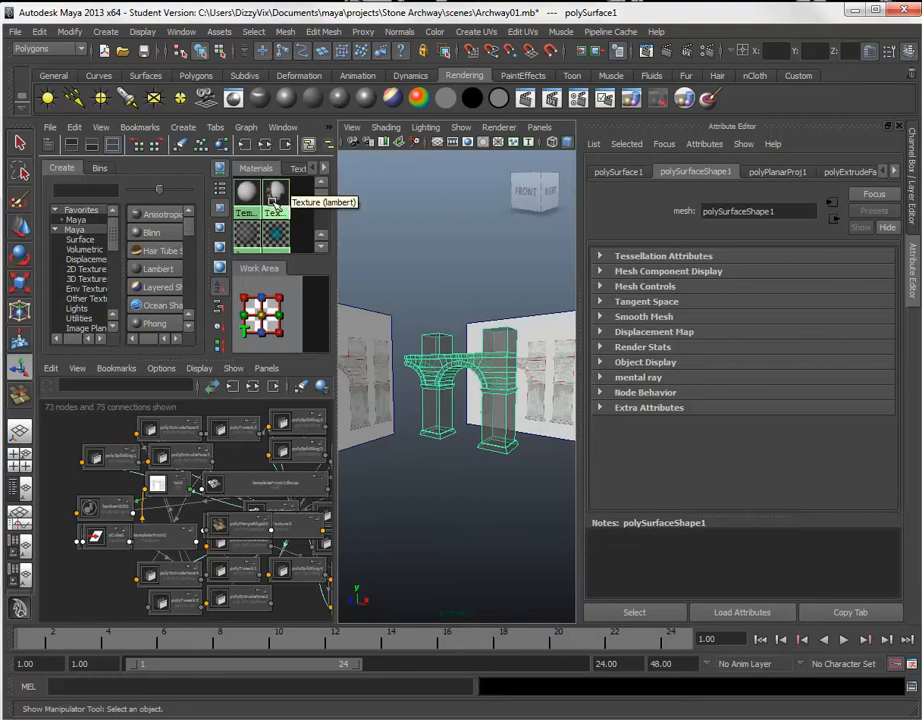
{"action": "right_click", "coordinate": [274, 201]}
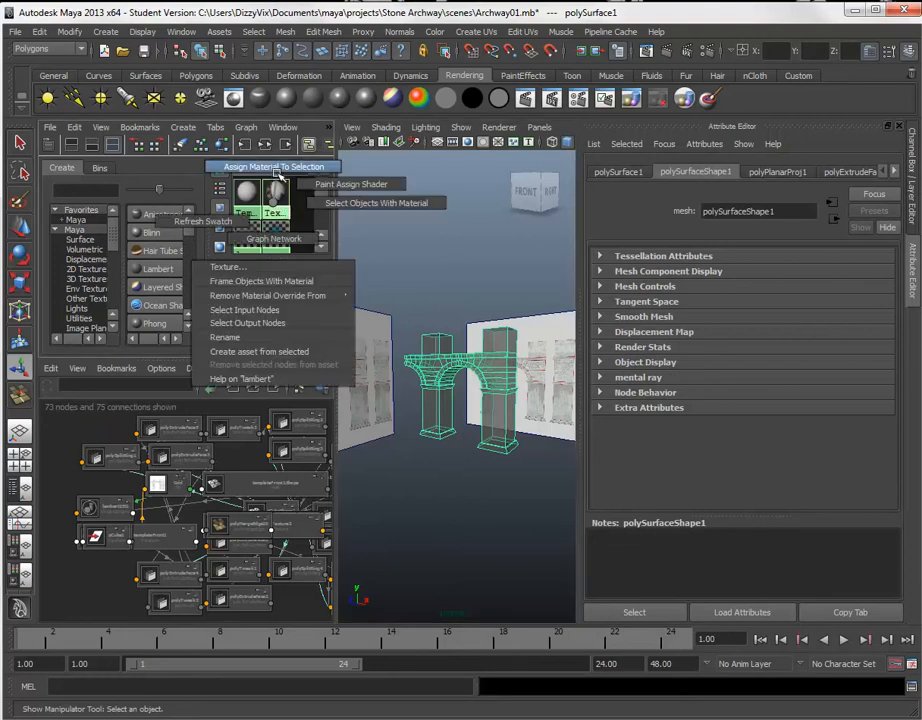
{"action": "left_click", "coordinate": [277, 172]}
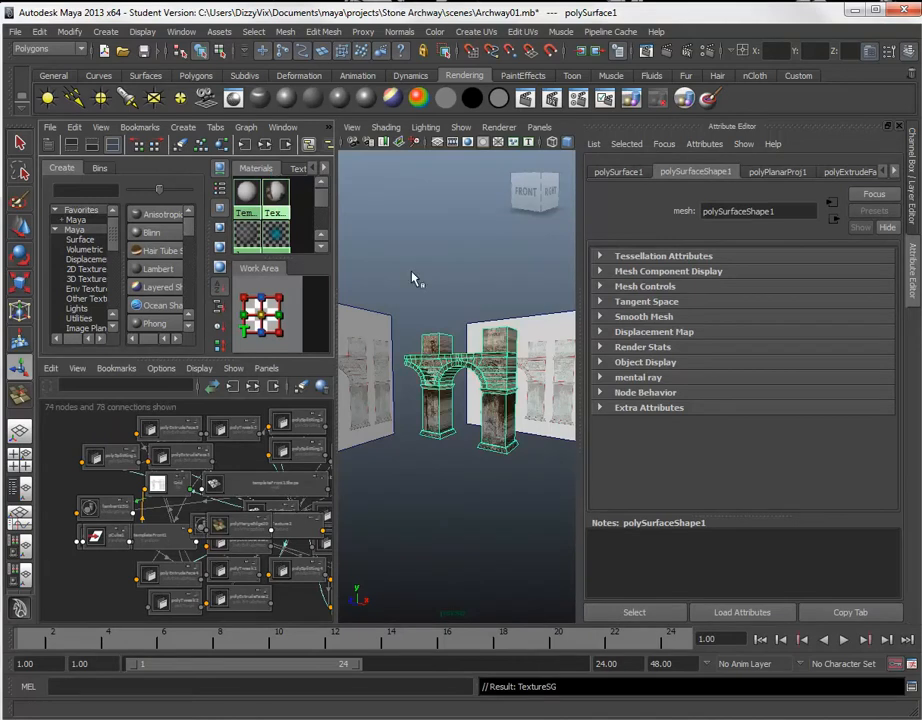
{"action": "scroll", "coordinate": [511, 421], "scroll_direction": "up", "scroll_amount": 5}
{"action": "scroll", "coordinate": [512, 422], "scroll_direction": "down", "scroll_amount": 5}
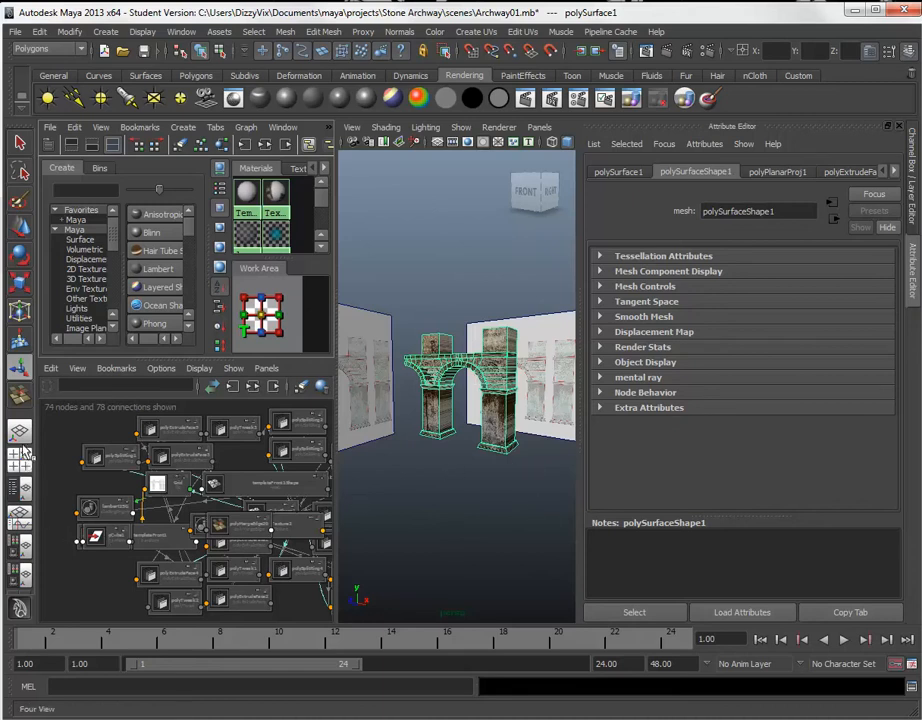
- Show the textured archway in a single perspective view with the Channel Box in place of the Attribute Editor
{"action": "left_click", "coordinate": [20, 432]}
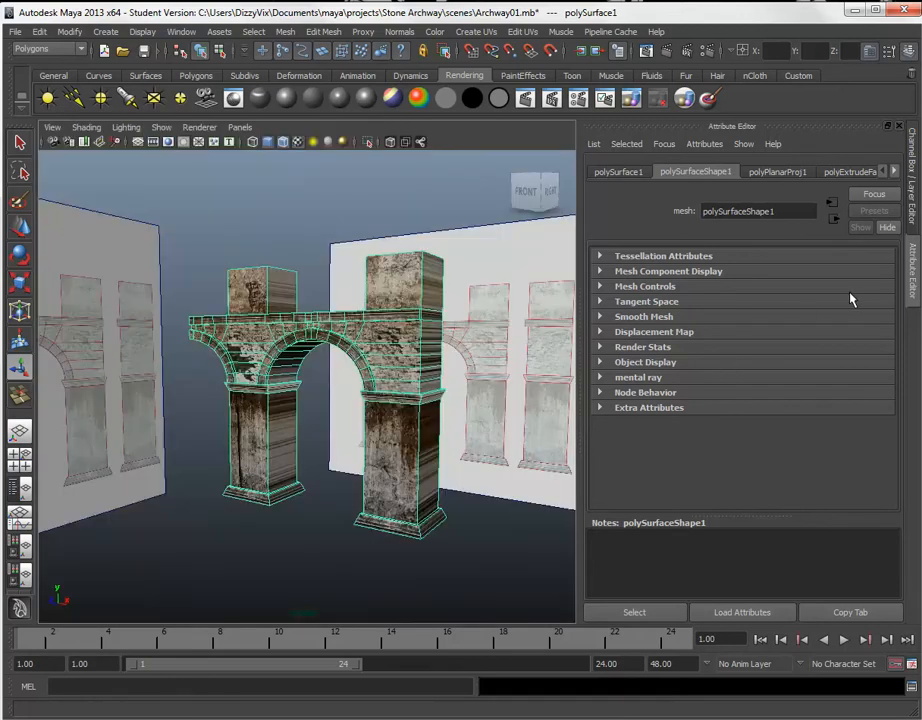
{"action": "left_click", "coordinate": [870, 52]}
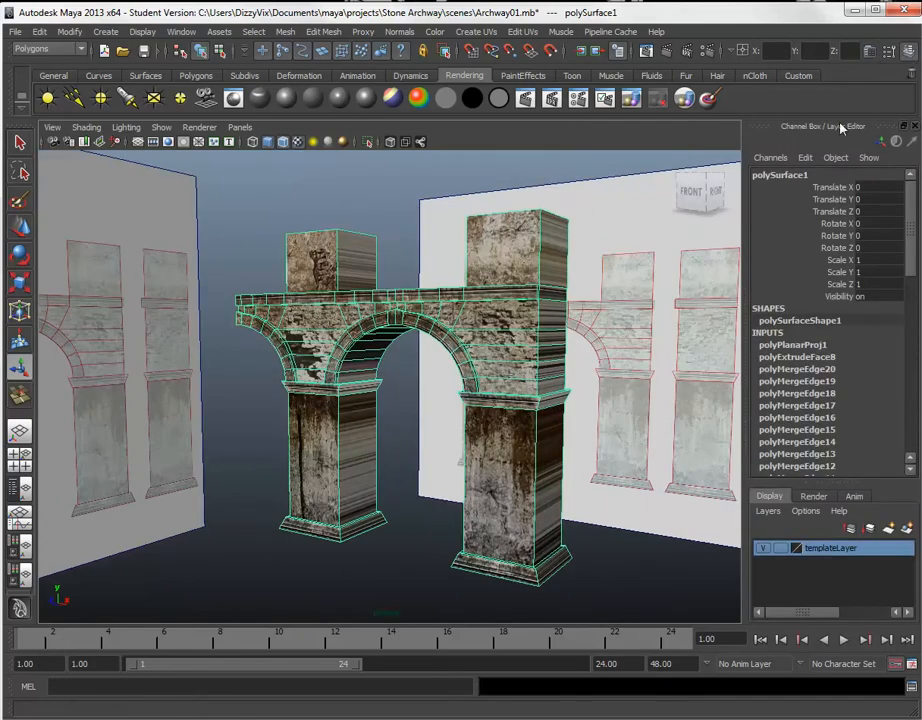
{"action": "left_click_drag", "start_coordinate": [393, 477], "coordinate": [427, 472], "text": "alt"}
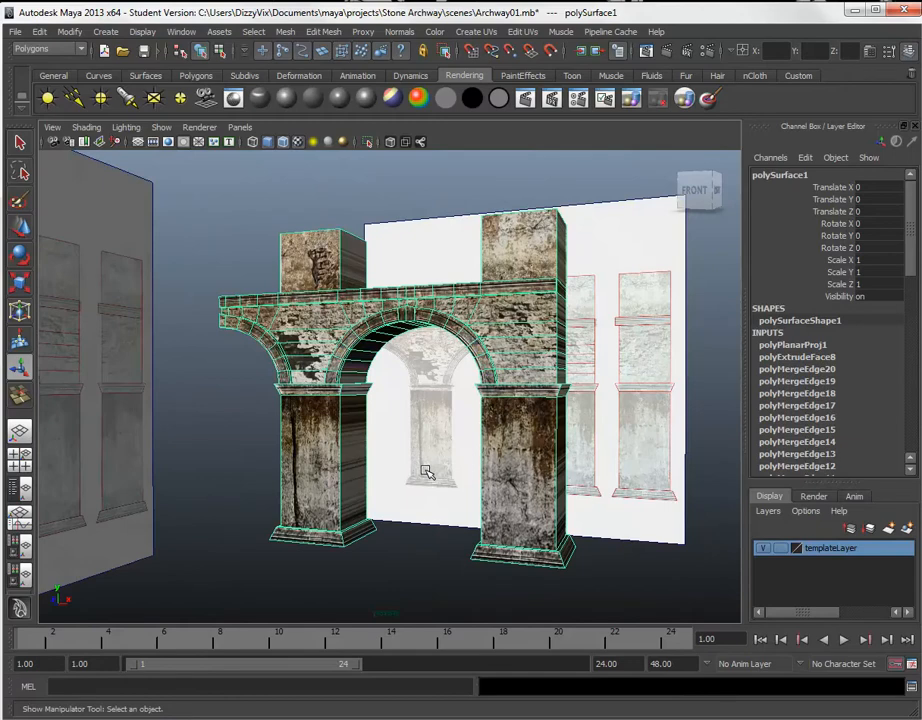
- In an enlarged side view, switch the archway to face selection and select the side faces of the protruding ledge and arch trim
{"action": "key", "text": "space"}
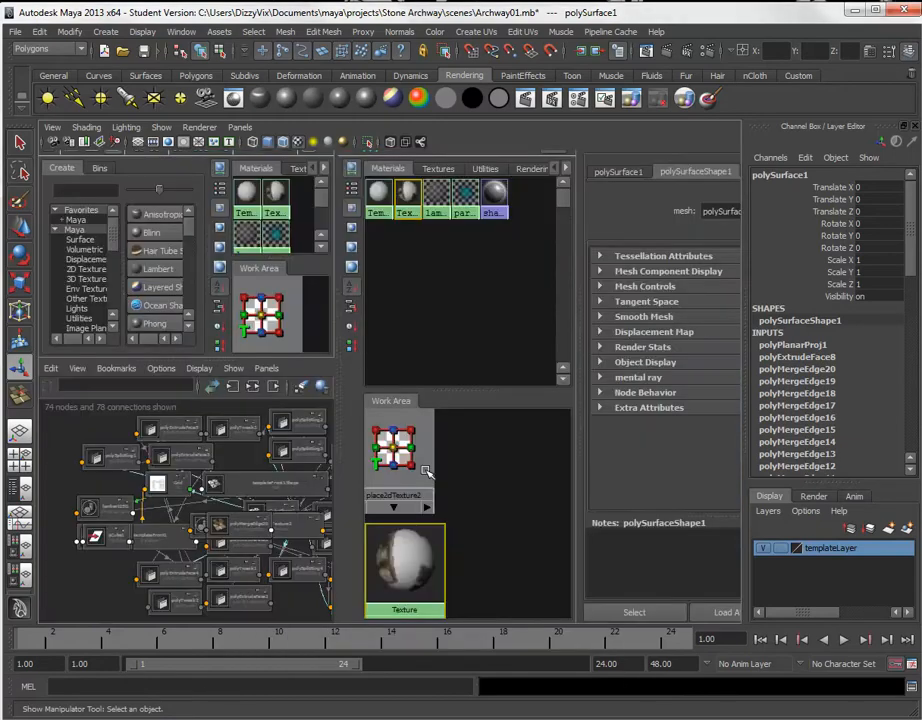
{"action": "left_click", "coordinate": [24, 465]}
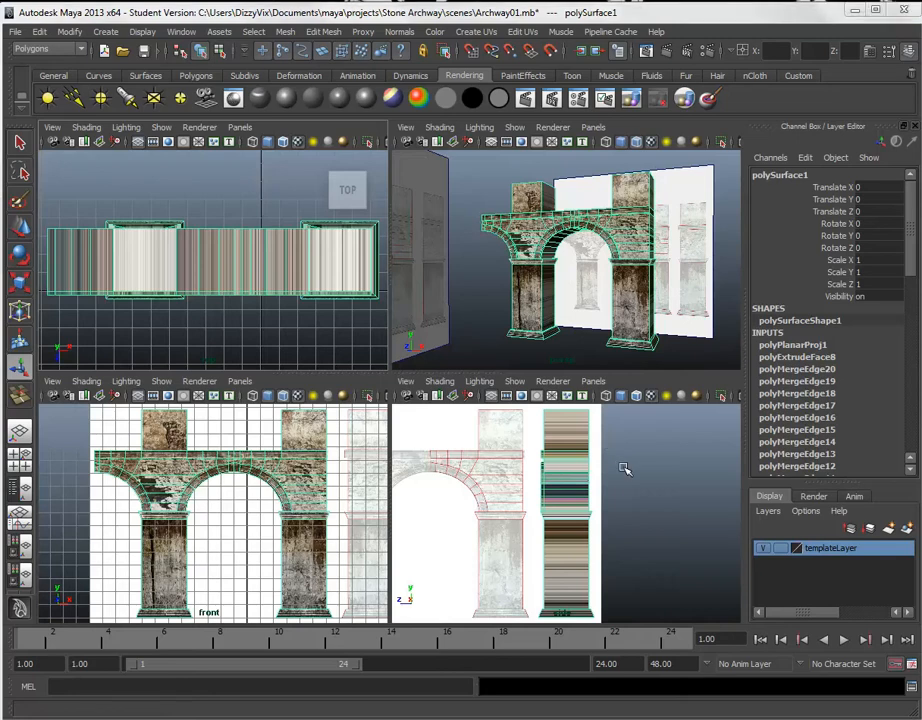
{"action": "key", "text": "alt+Tab"}
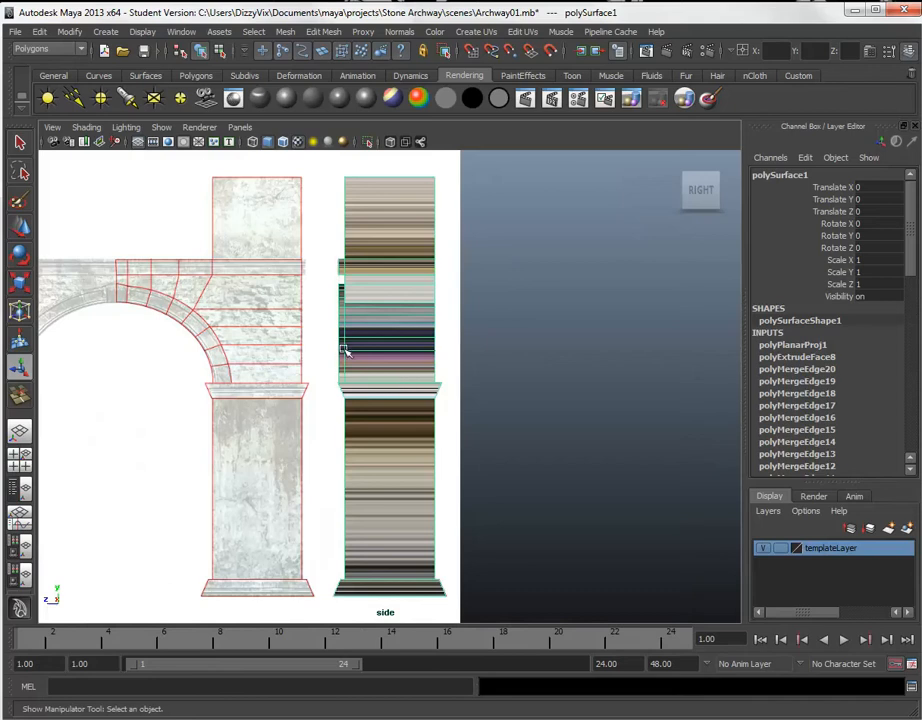
{"action": "scroll", "coordinate": [346, 348], "scroll_direction": "up", "scroll_amount": 4}
{"action": "middle_click_drag", "start_coordinate": [373, 373], "coordinate": [441, 453], "text": "alt"}
{"action": "right_click_drag", "start_coordinate": [416, 408], "coordinate": [476, 498], "text": "alt"}
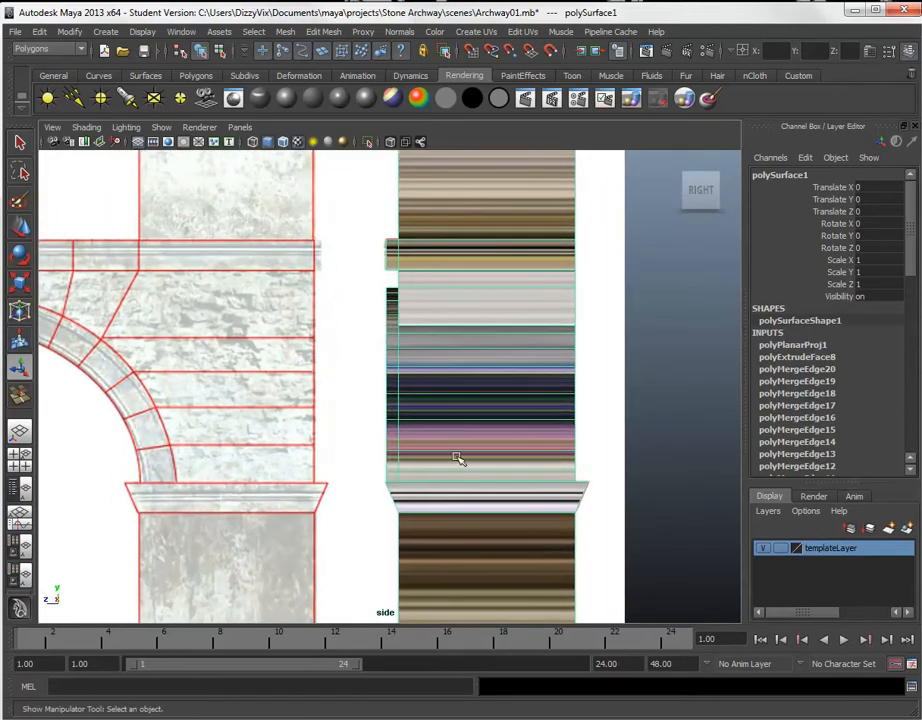
{"action": "middle_click_drag", "start_coordinate": [401, 363], "coordinate": [412, 399], "text": "alt"}
{"action": "right_click_drag", "start_coordinate": [412, 399], "coordinate": [457, 516], "text": "alt"}
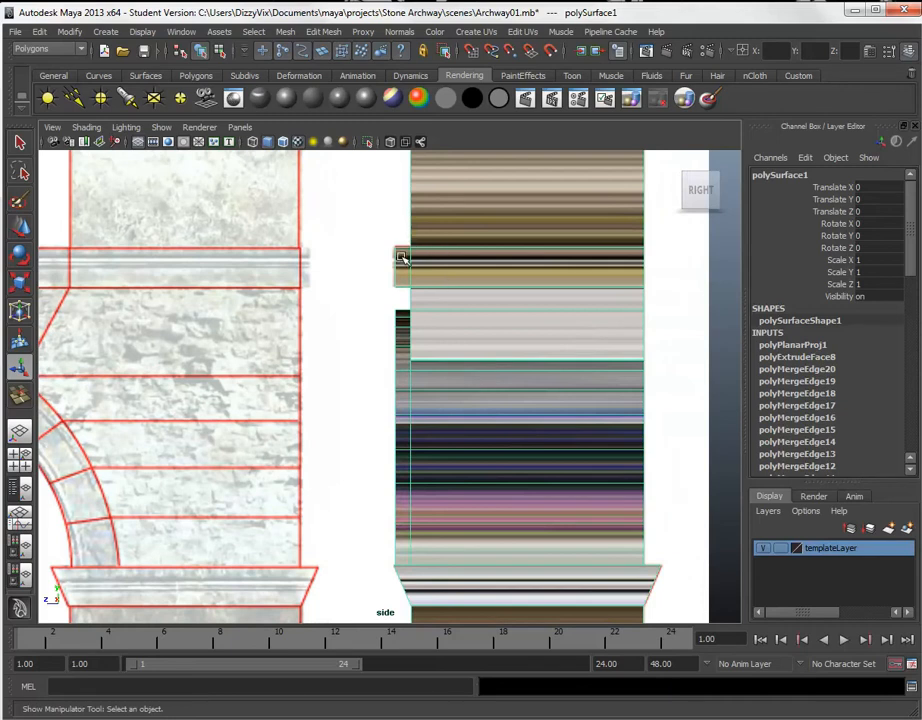
{"action": "right_click_drag", "start_coordinate": [405, 258], "coordinate": [405, 292]}
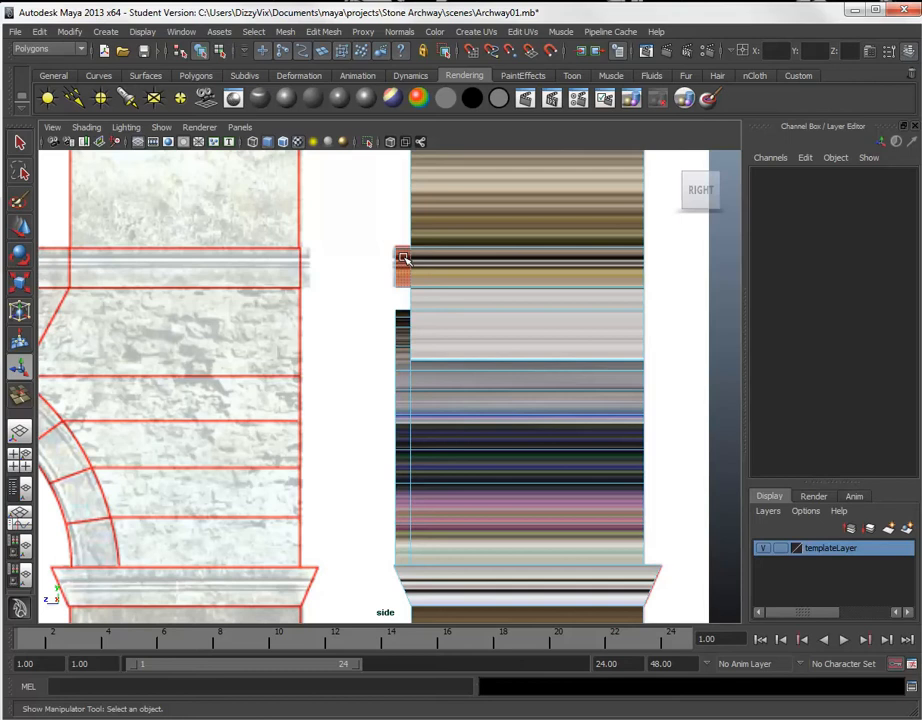
{"action": "left_click_drag", "start_coordinate": [404, 258], "coordinate": [405, 548]}
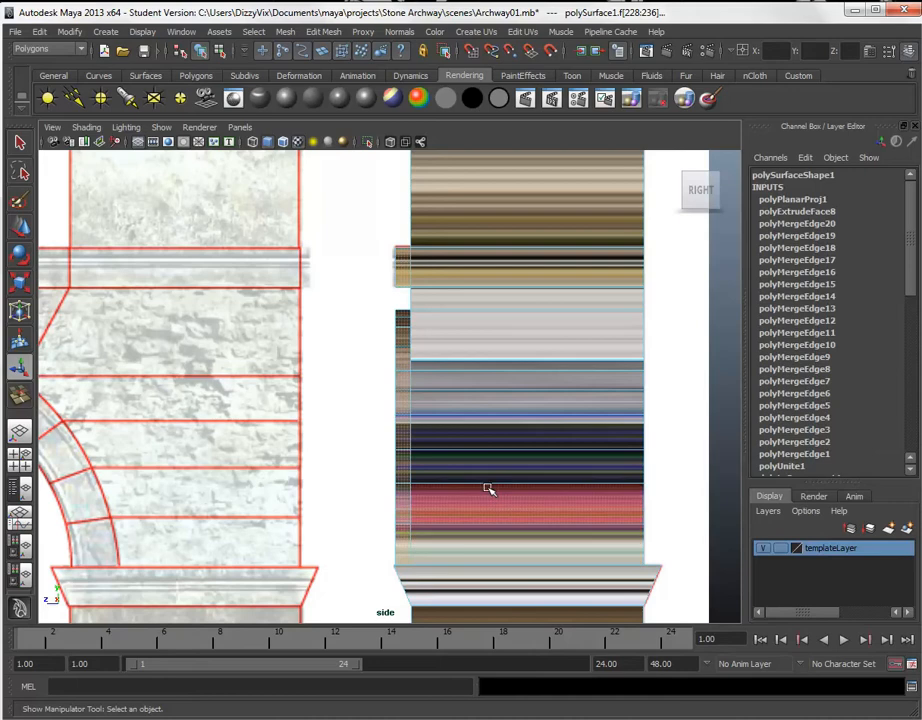
- Extend the face selection down the full height of the pillar in the side view, from the upper block to the base
{"action": "scroll", "coordinate": [488, 488], "scroll_direction": "down", "scroll_amount": 5}
{"action": "middle_click_drag", "start_coordinate": [551, 472], "coordinate": [568, 401], "text": "alt"}
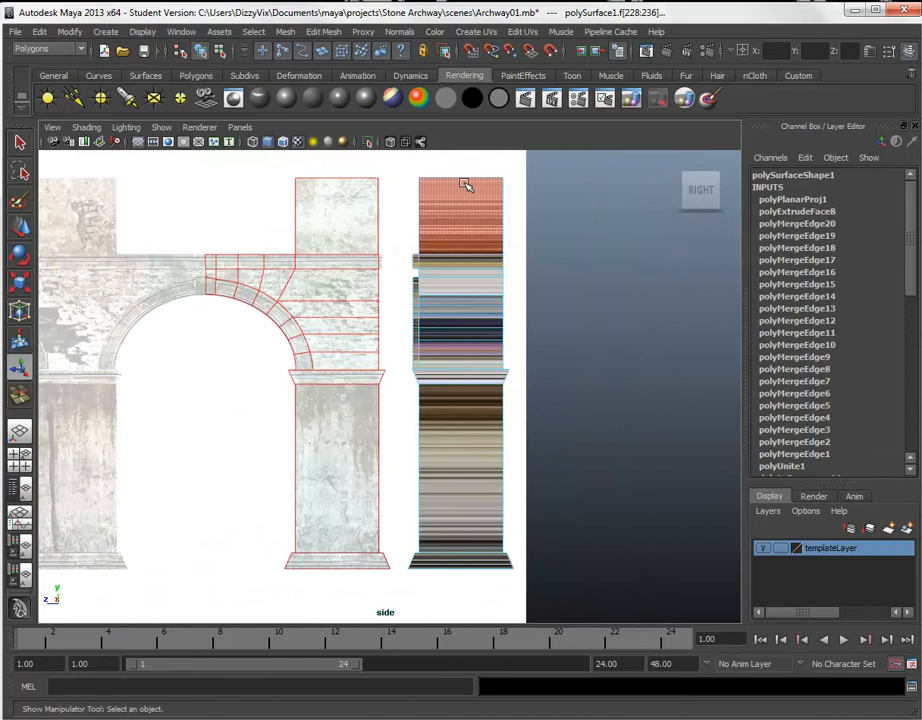
{"action": "left_click_drag", "start_coordinate": [465, 186], "coordinate": [463, 566]}
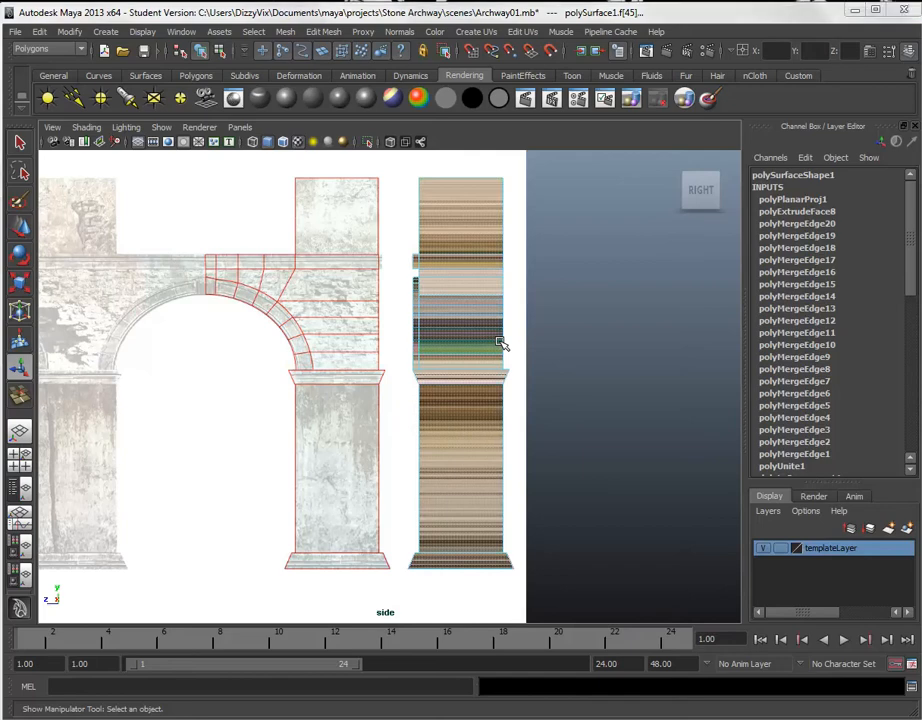
- Maximize the perspective view and display the archway as shaded geometry with wireframe and without textures
{"action": "key", "text": "space"}
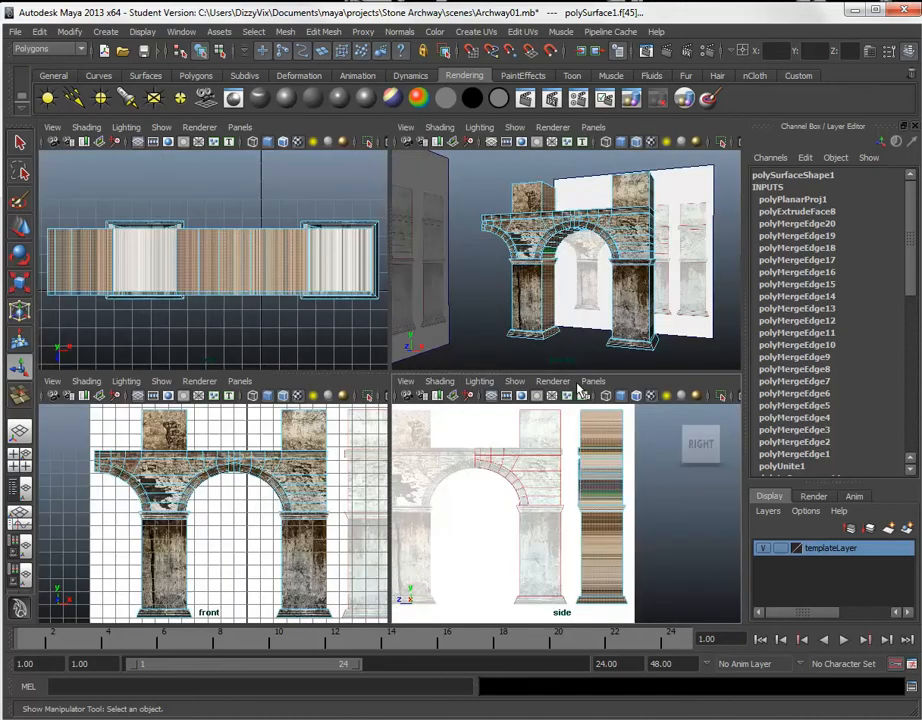
{"action": "left_click_drag", "start_coordinate": [600, 330], "coordinate": [582, 381], "text": "alt"}
{"action": "scroll", "coordinate": [607, 288], "scroll_direction": "up", "scroll_amount": 5}
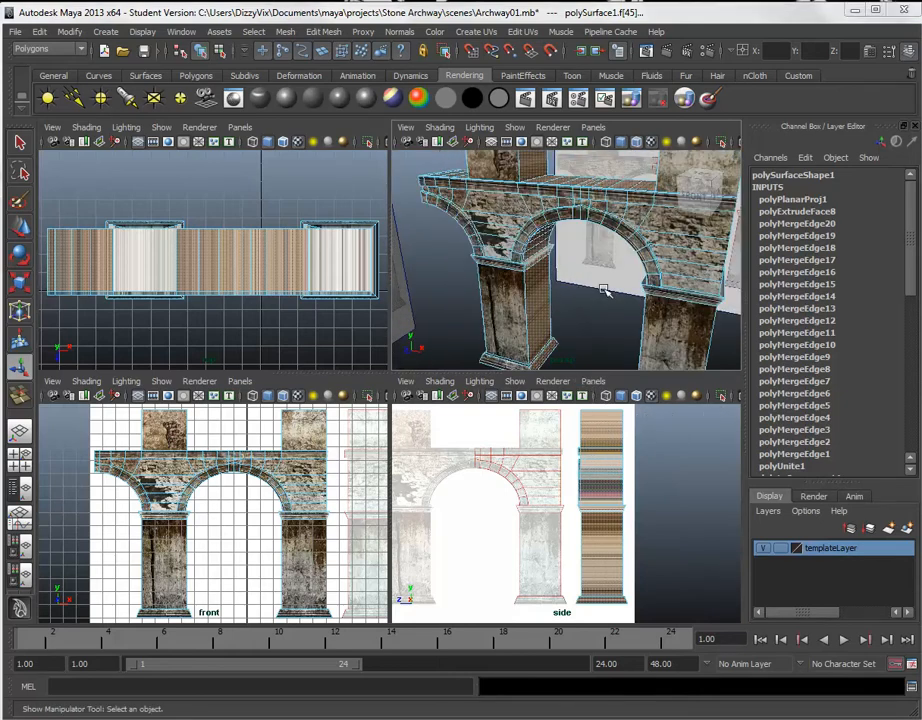
{"action": "key", "text": "space"}
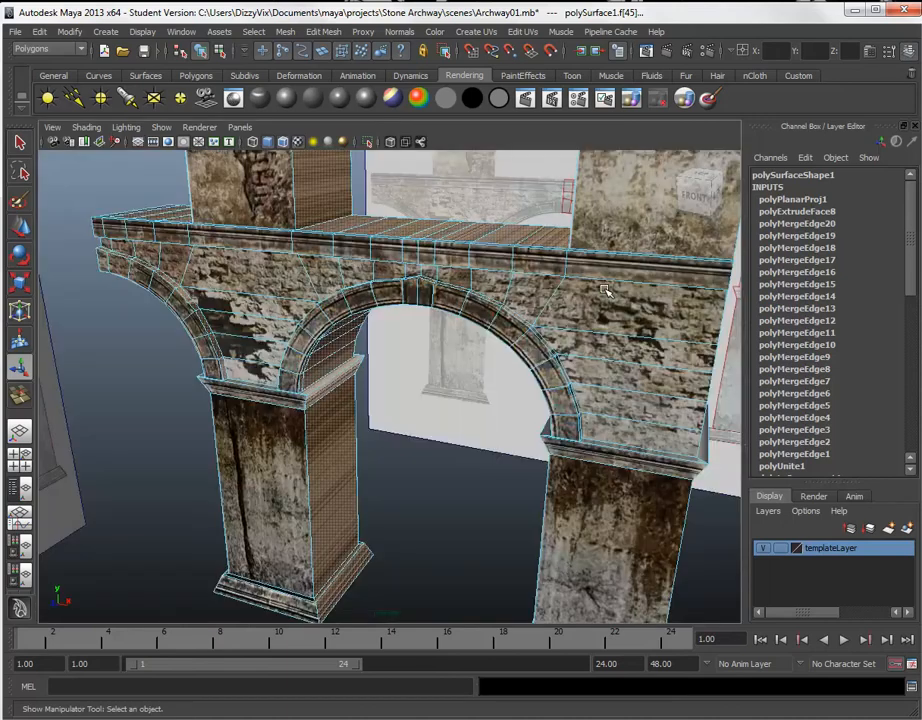
{"action": "left_click_drag", "start_coordinate": [462, 366], "coordinate": [420, 386], "text": "alt"}
{"action": "key", "text": "4"}
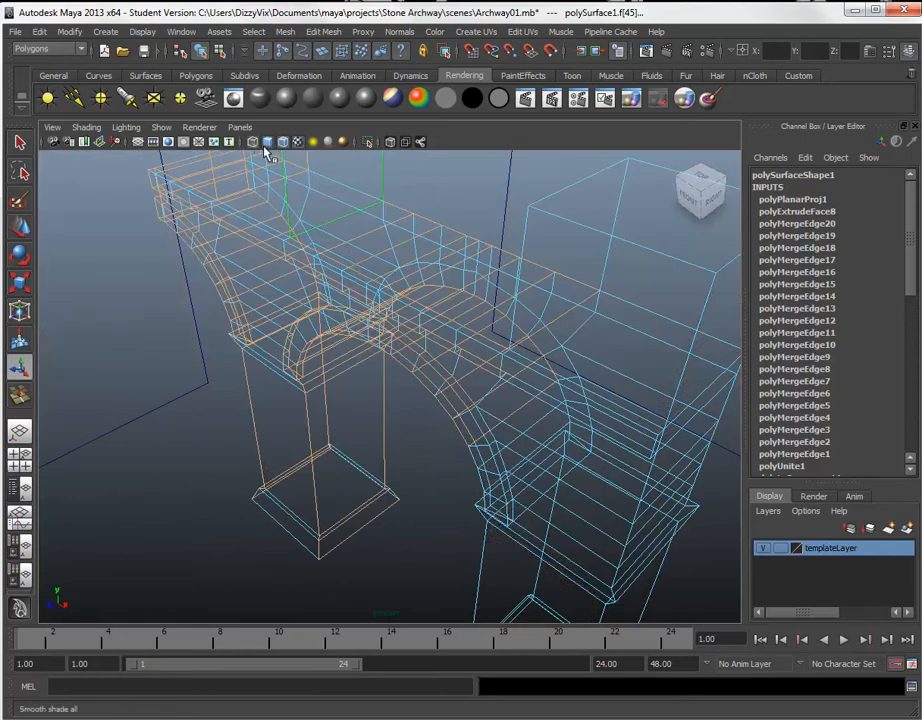
{"action": "left_click", "coordinate": [266, 142]}
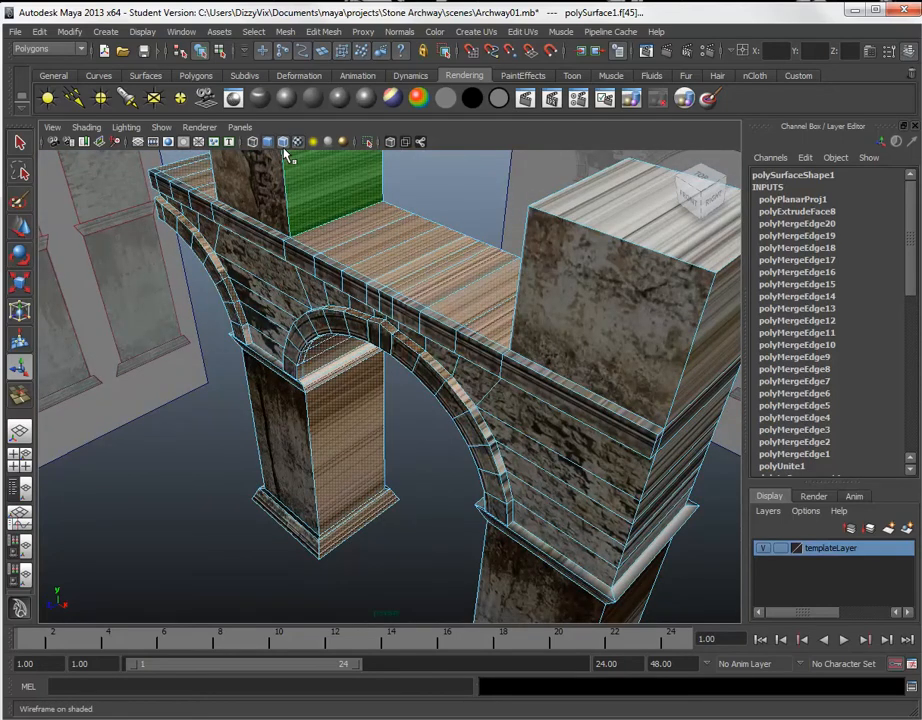
{"action": "left_click", "coordinate": [297, 143]}
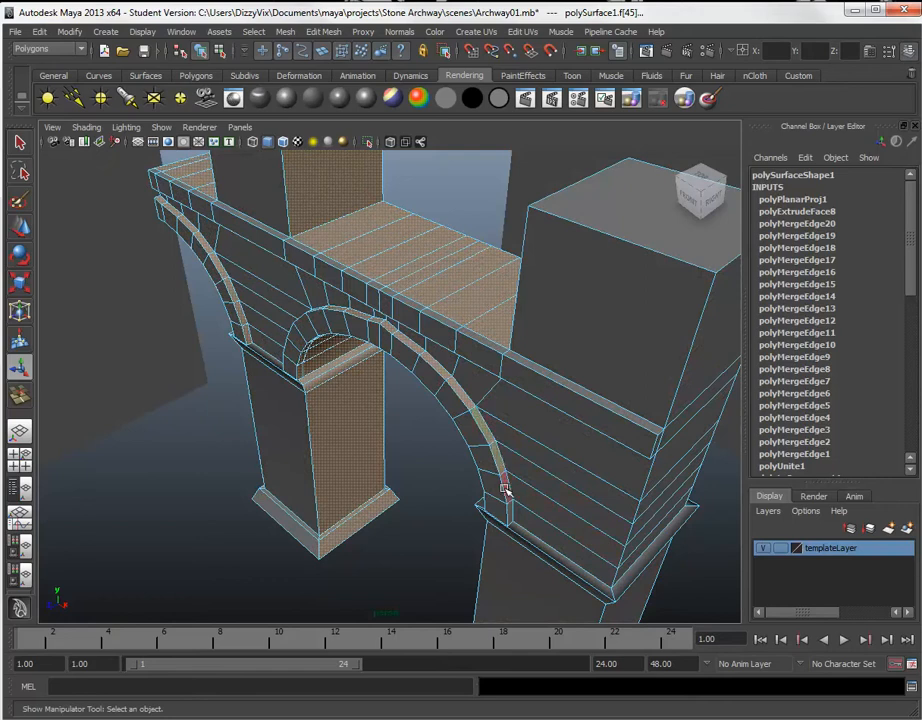
- Deselect the upward-facing ledge faces between the two upper pillar blocks
{"action": "left_click_drag", "start_coordinate": [509, 517], "coordinate": [510, 563], "text": "alt"}
{"action": "left_click_drag", "start_coordinate": [498, 512], "coordinate": [524, 479], "text": "alt"}
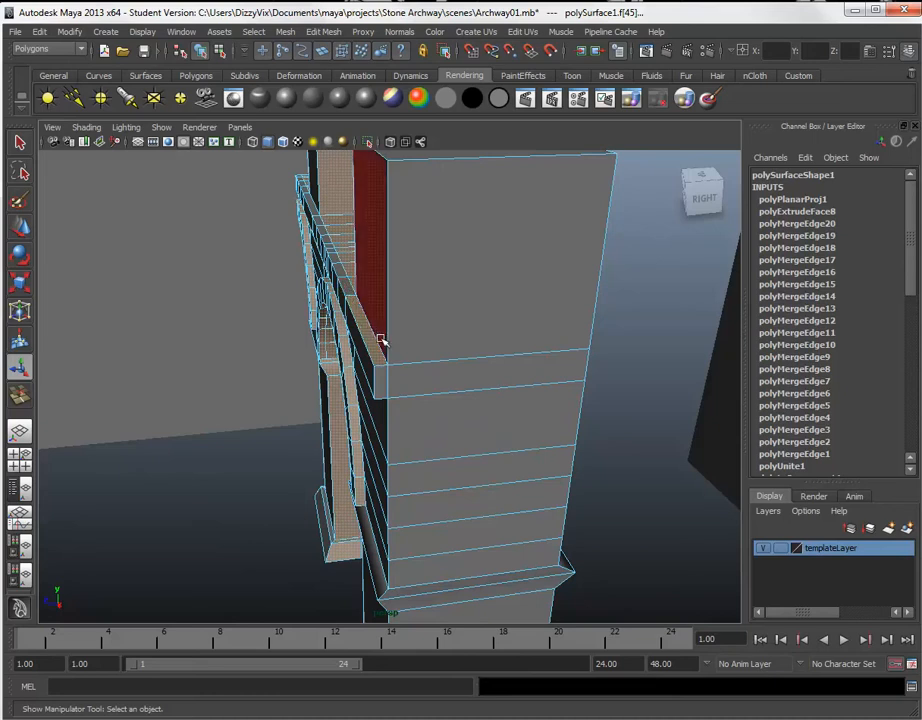
{"action": "key", "text": "ctrl+z"}
{"action": "left_click_drag", "start_coordinate": [392, 324], "coordinate": [432, 403], "text": "alt"}
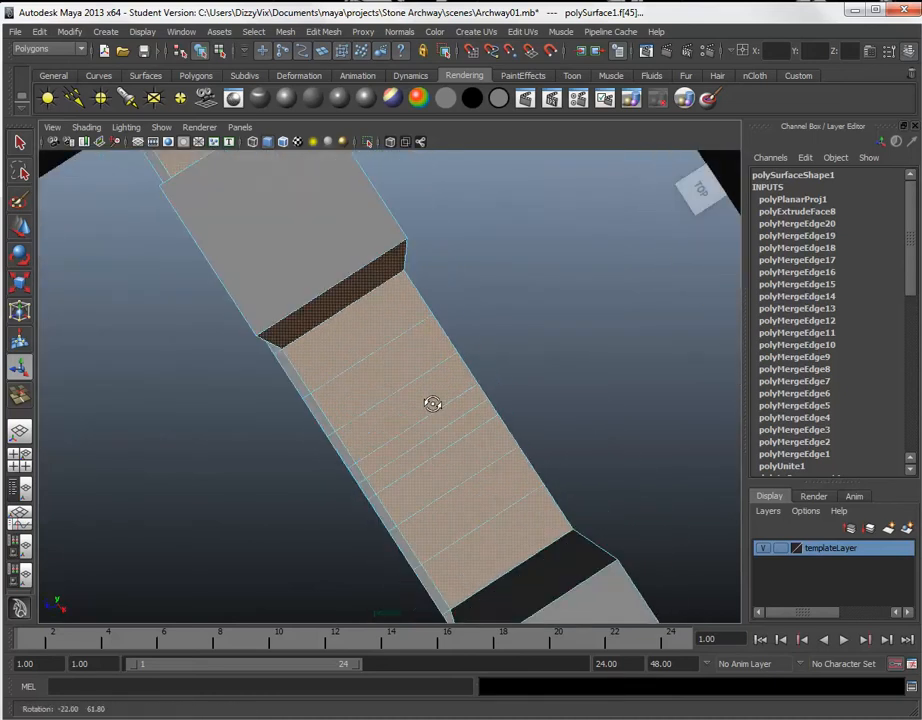
{"action": "left_click", "coordinate": [400, 372], "text": "shift"}
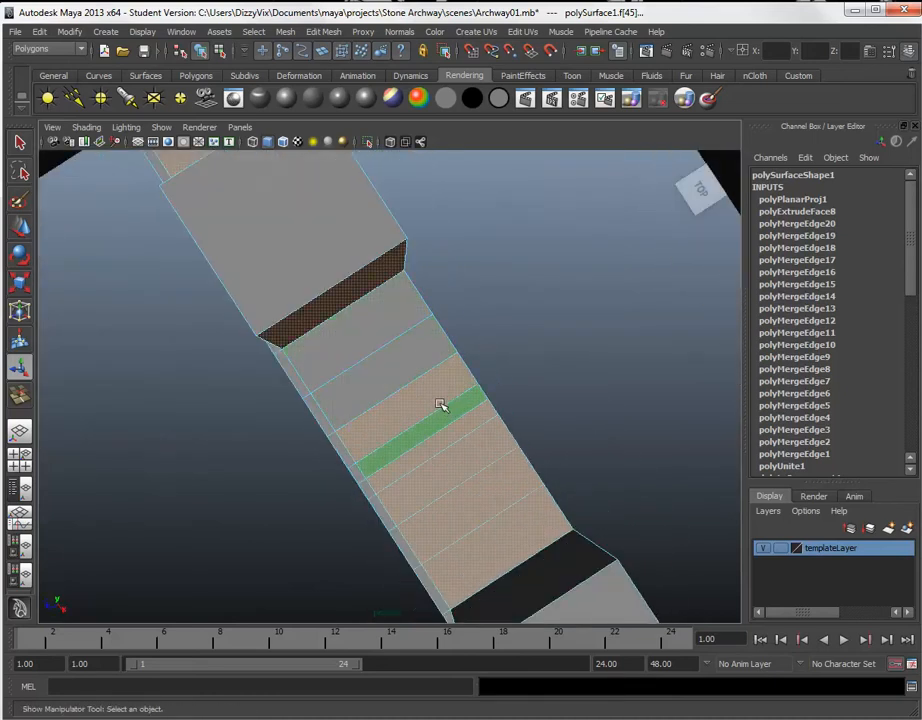
{"action": "left_click", "coordinate": [438, 402], "text": "shift"}
{"action": "left_click", "coordinate": [453, 415], "text": "shift"}
{"action": "left_click", "coordinate": [467, 430], "text": "shift"}
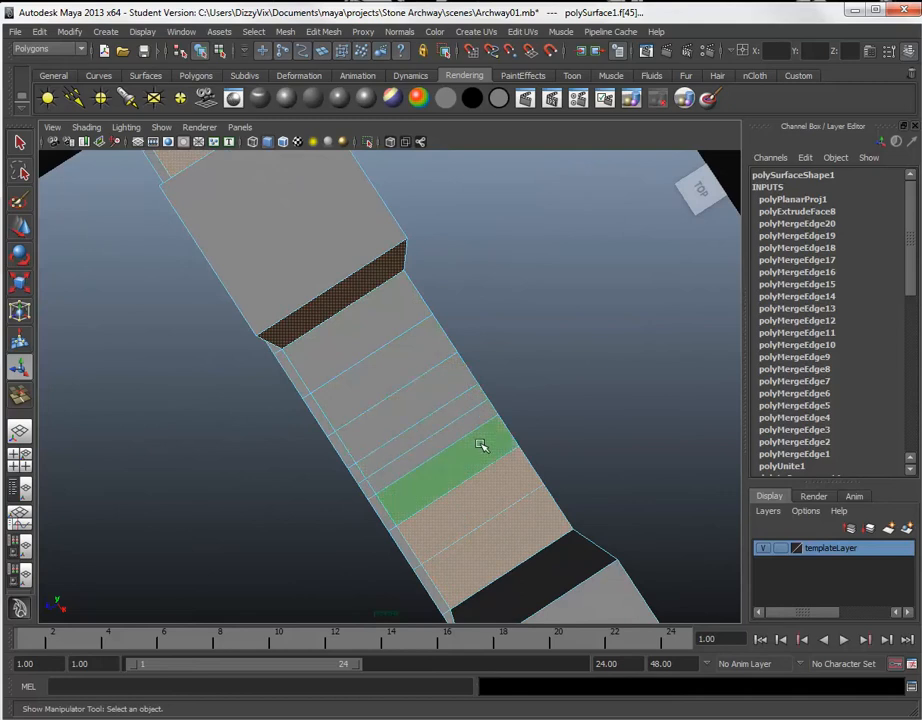
{"action": "left_click", "coordinate": [484, 445], "text": "shift"}
{"action": "left_click", "coordinate": [517, 482], "text": "shift"}
- Deselect the upward-facing ledge faces beyond the left pillar, out to the archway's free end
{"action": "middle_click_drag", "start_coordinate": [366, 395], "coordinate": [460, 538], "text": "alt"}
{"action": "left_click", "coordinate": [373, 364], "text": "shift"}
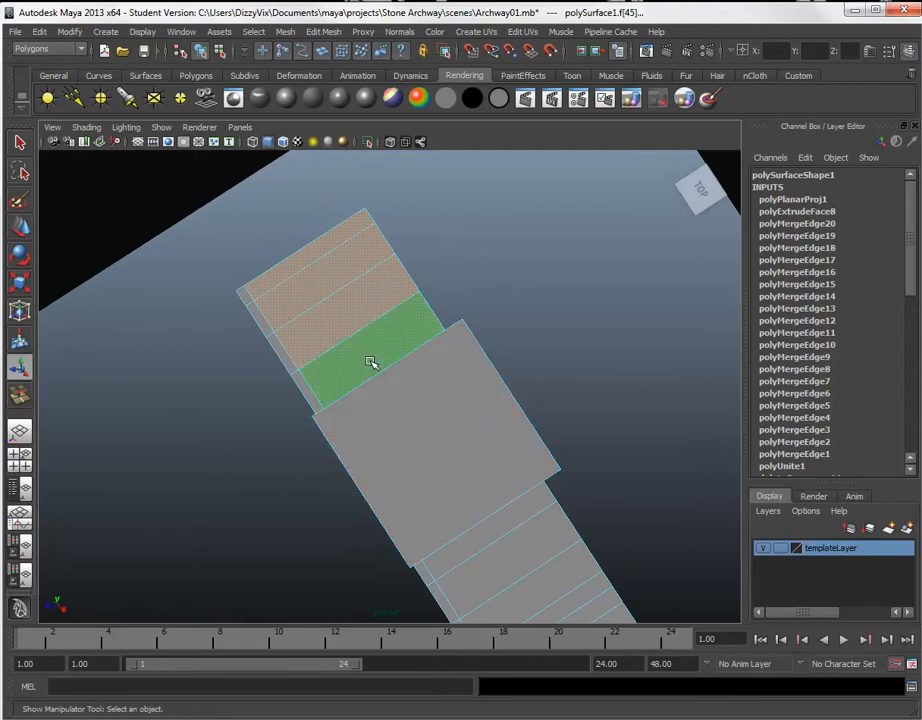
{"action": "left_click", "coordinate": [350, 315], "text": "shift"}
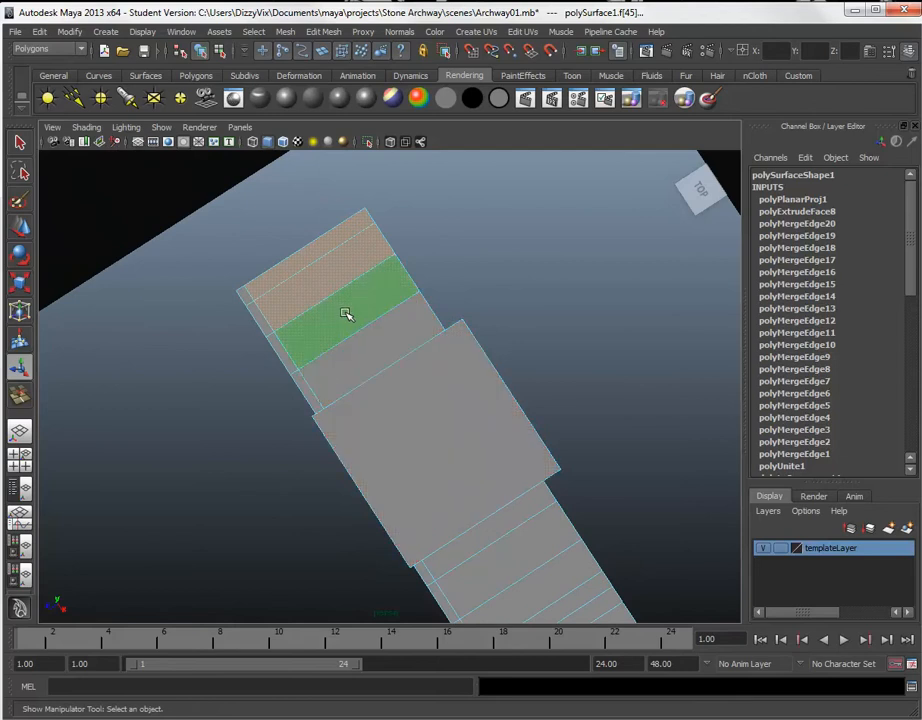
{"action": "left_click", "coordinate": [319, 262], "text": "shift"}
- Examine the face selection around the left half arch, its trim and the outer end of the right pillar
{"action": "left_click_drag", "start_coordinate": [344, 372], "coordinate": [534, 284], "text": "alt"}
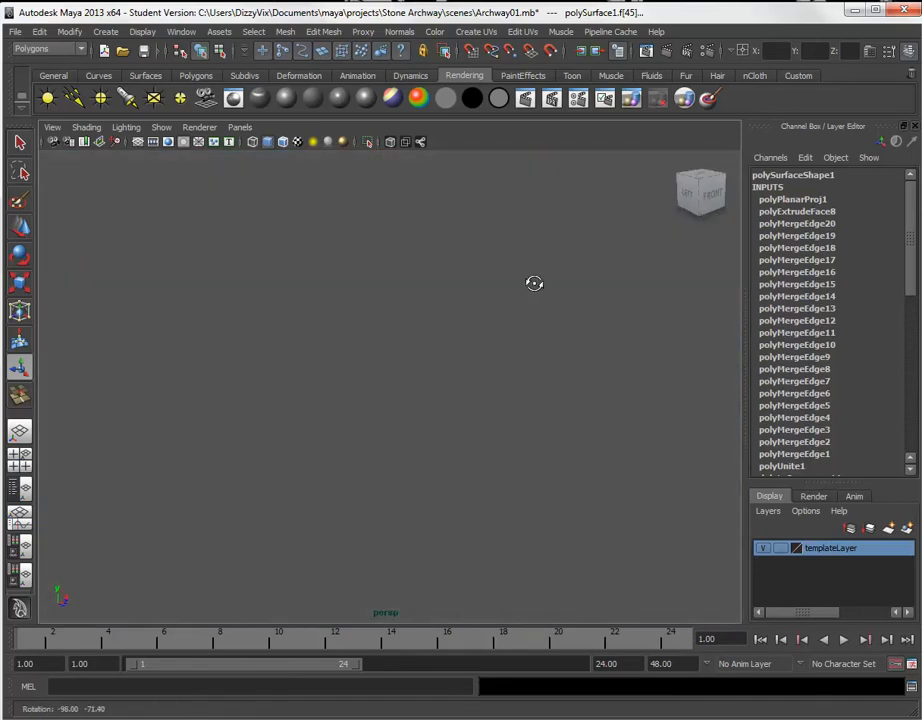
{"action": "right_click_drag", "start_coordinate": [534, 284], "coordinate": [572, 340], "text": "alt"}
{"action": "left_click_drag", "start_coordinate": [356, 305], "coordinate": [214, 323], "text": "alt"}
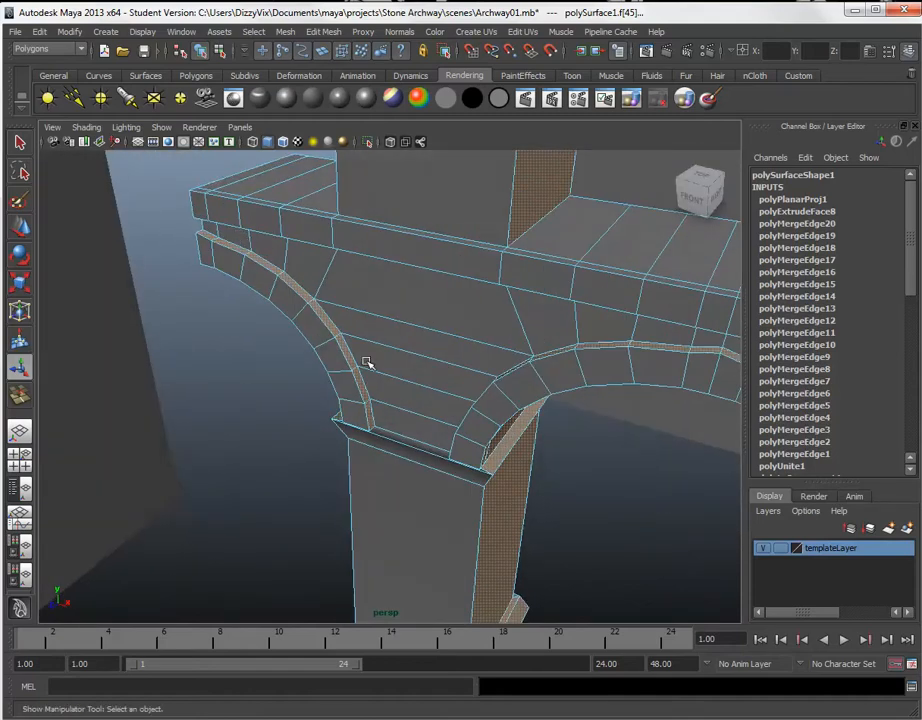
{"action": "middle_click_drag", "start_coordinate": [485, 349], "coordinate": [317, 388], "text": "alt"}
{"action": "right_click_drag", "start_coordinate": [480, 409], "coordinate": [451, 372], "text": "alt"}
{"action": "middle_click_drag", "start_coordinate": [533, 451], "coordinate": [485, 407], "text": "alt"}
{"action": "left_click_drag", "start_coordinate": [485, 407], "coordinate": [486, 405], "text": "alt"}
{"action": "left_click_drag", "start_coordinate": [543, 434], "coordinate": [457, 405], "text": "alt"}
- Add the right pillar's outer end faces to the selection: cap moulding, wall rows, ledge end, upper block and shaft
{"action": "left_click", "coordinate": [393, 423]}
{"action": "left_click", "coordinate": [370, 396], "text": "shift"}
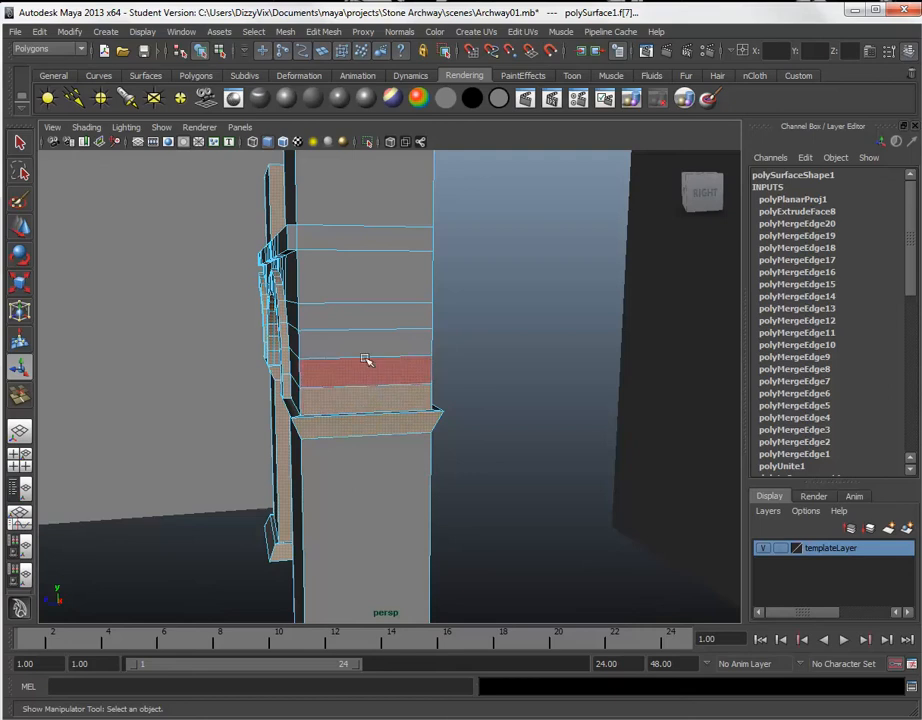
{"action": "left_click", "coordinate": [364, 370], "text": "shift"}
{"action": "left_click", "coordinate": [358, 338], "text": "shift"}
{"action": "left_click", "coordinate": [360, 310], "text": "shift"}
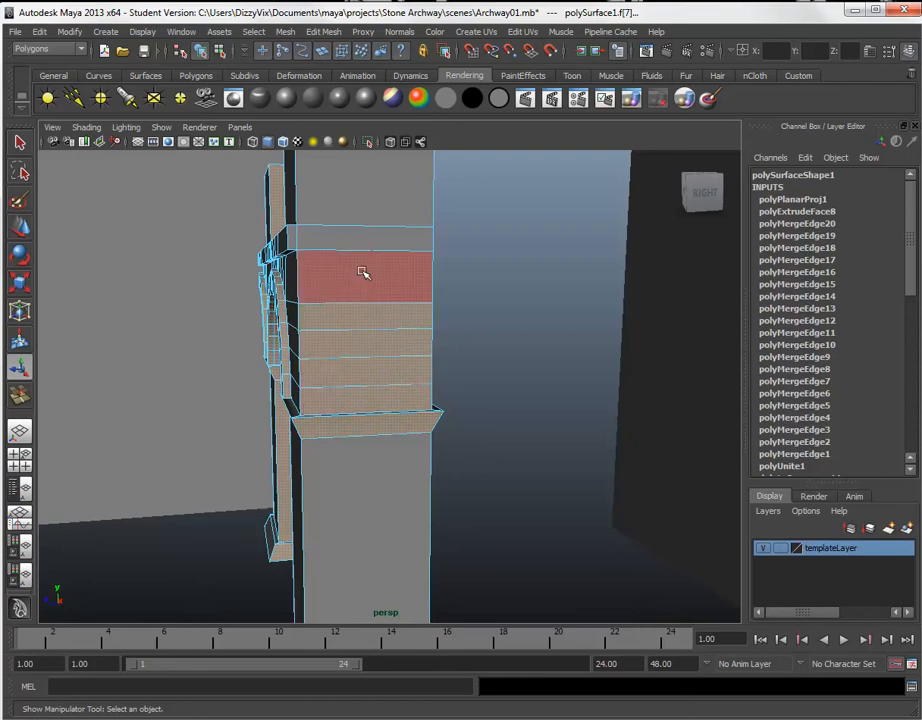
{"action": "left_click", "coordinate": [364, 268], "text": "shift"}
{"action": "left_click", "coordinate": [305, 238], "text": "shift"}
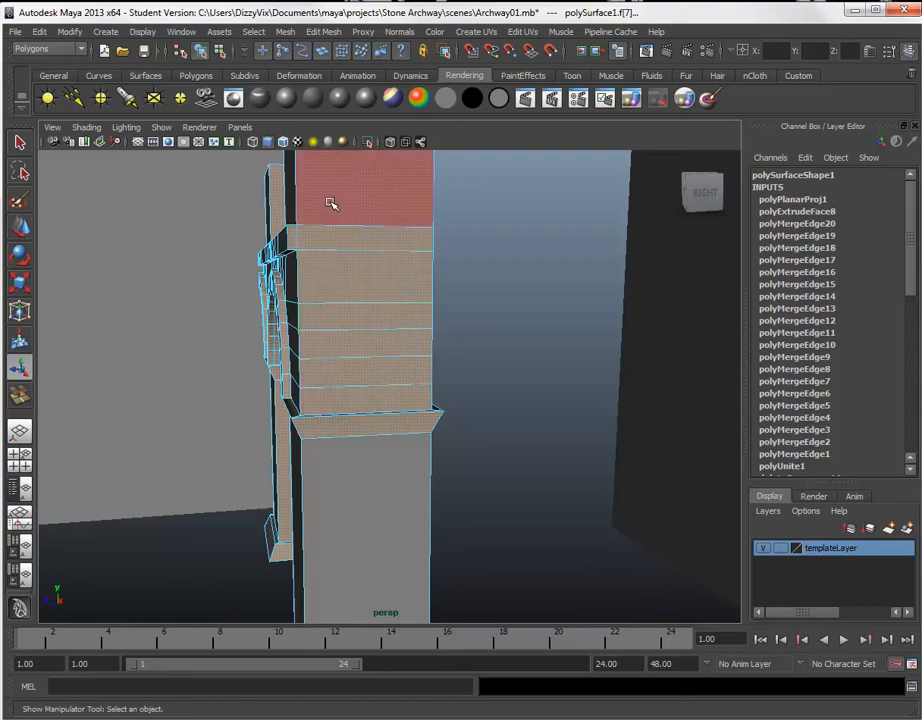
{"action": "left_click", "coordinate": [330, 202], "text": "shift"}
{"action": "left_click", "coordinate": [360, 530], "text": "shift"}
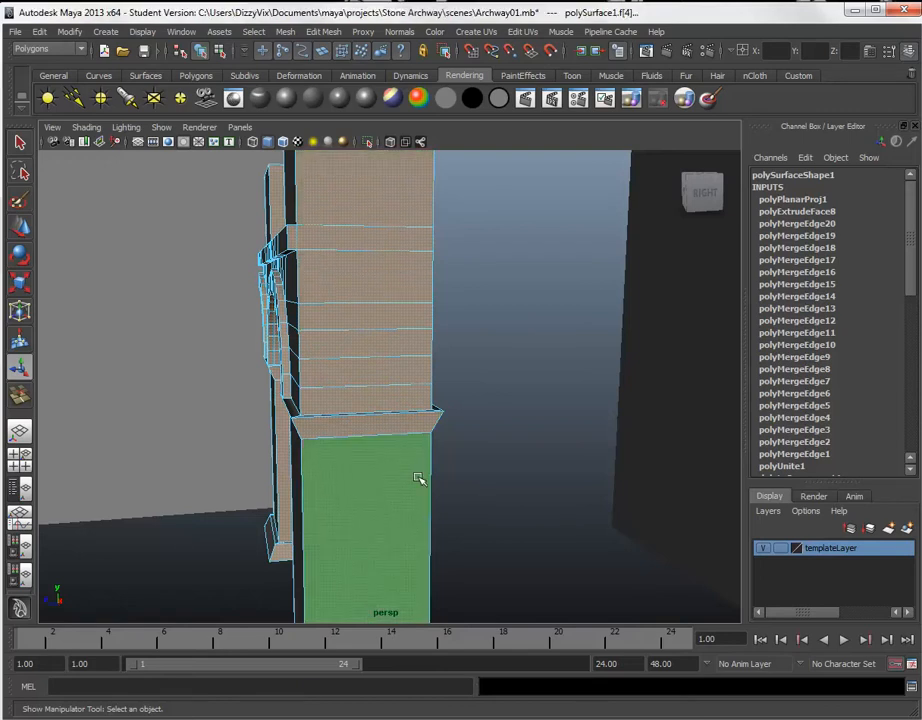
- Add the remaining faces around the base on the right pillar's outer end to the selection
{"action": "middle_click_drag", "start_coordinate": [418, 479], "coordinate": [401, 350], "text": "alt"}
{"action": "left_click", "coordinate": [388, 513], "text": "shift"}
{"action": "left_click_drag", "start_coordinate": [364, 424], "coordinate": [345, 490], "text": "alt"}
{"action": "right_click_drag", "start_coordinate": [345, 490], "coordinate": [381, 598], "text": "alt"}
{"action": "middle_click_drag", "start_coordinate": [373, 455], "coordinate": [370, 380], "text": "alt"}
{"action": "left_click", "coordinate": [366, 579], "text": "shift"}
{"action": "left_click", "coordinate": [336, 285], "text": "shift"}
- Add the right pillar's missing inward-facing faces near the base to the selection
{"action": "left_click_drag", "start_coordinate": [451, 418], "coordinate": [405, 371], "text": "alt"}
{"action": "right_click_drag", "start_coordinate": [405, 371], "coordinate": [294, 292], "text": "alt"}
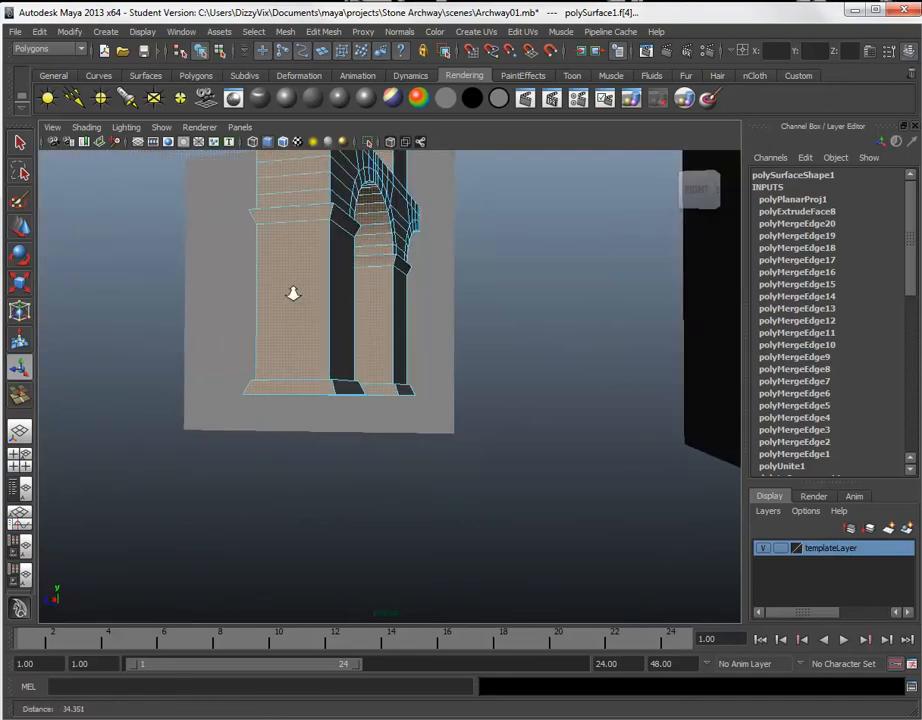
{"action": "left_click_drag", "start_coordinate": [364, 321], "coordinate": [578, 331], "text": "alt"}
{"action": "left_click", "coordinate": [459, 396]}
{"action": "left_click", "coordinate": [466, 391], "text": "shift"}
- Examine the side-facing face selection around the whole archway, including the bases, arch undersides, trim and upper blocks
{"action": "left_click_drag", "start_coordinate": [450, 385], "coordinate": [453, 445], "text": "alt"}
{"action": "right_click_drag", "start_coordinate": [453, 445], "coordinate": [496, 523], "text": "alt"}
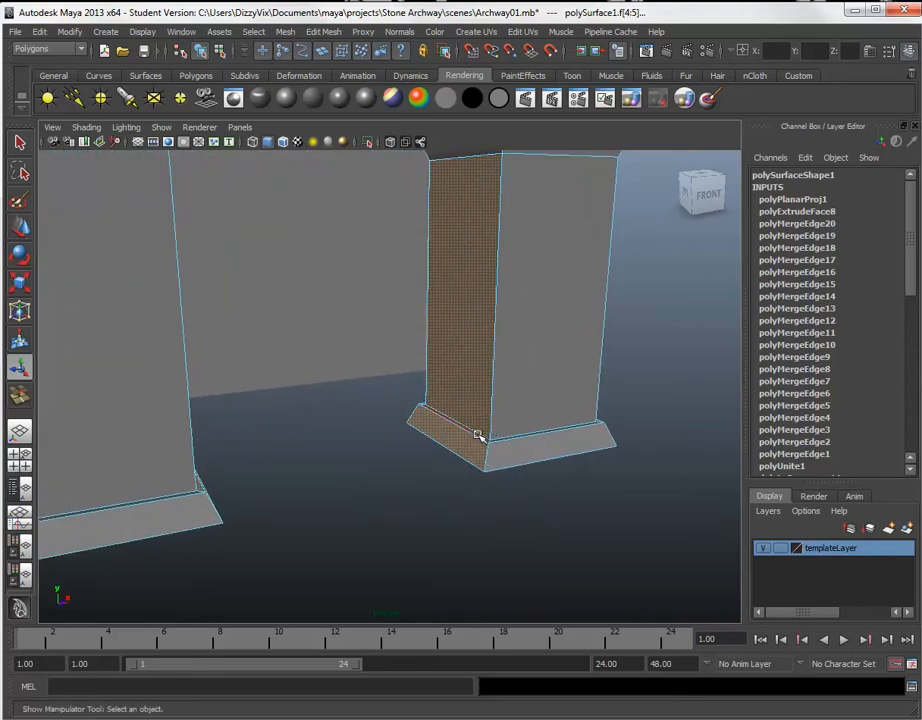
{"action": "middle_click_drag", "start_coordinate": [432, 315], "coordinate": [424, 518], "text": "alt"}
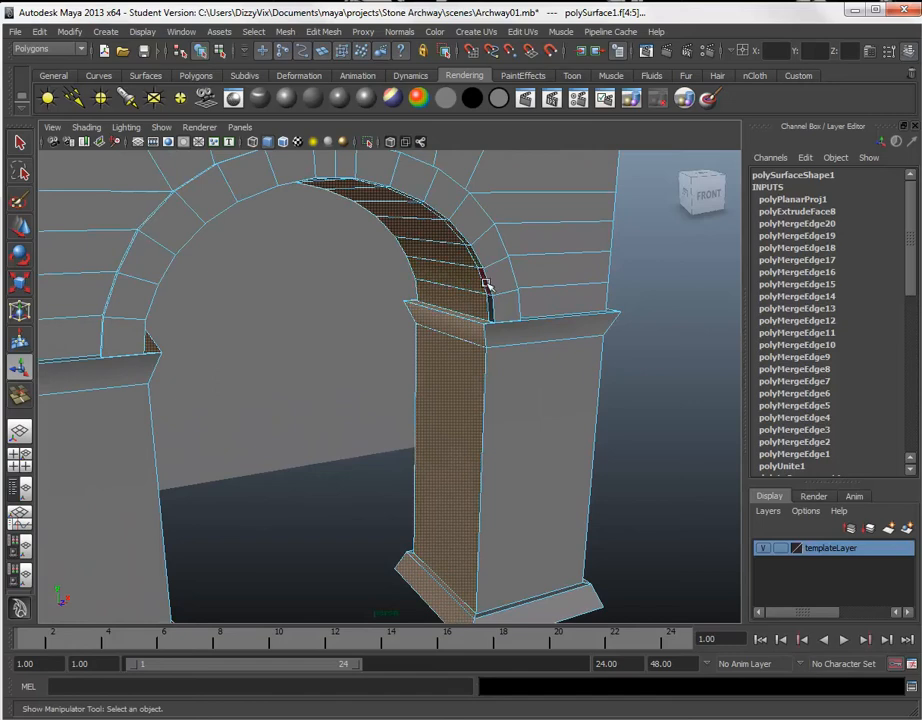
{"action": "left_click_drag", "start_coordinate": [372, 463], "coordinate": [263, 412], "text": "alt"}
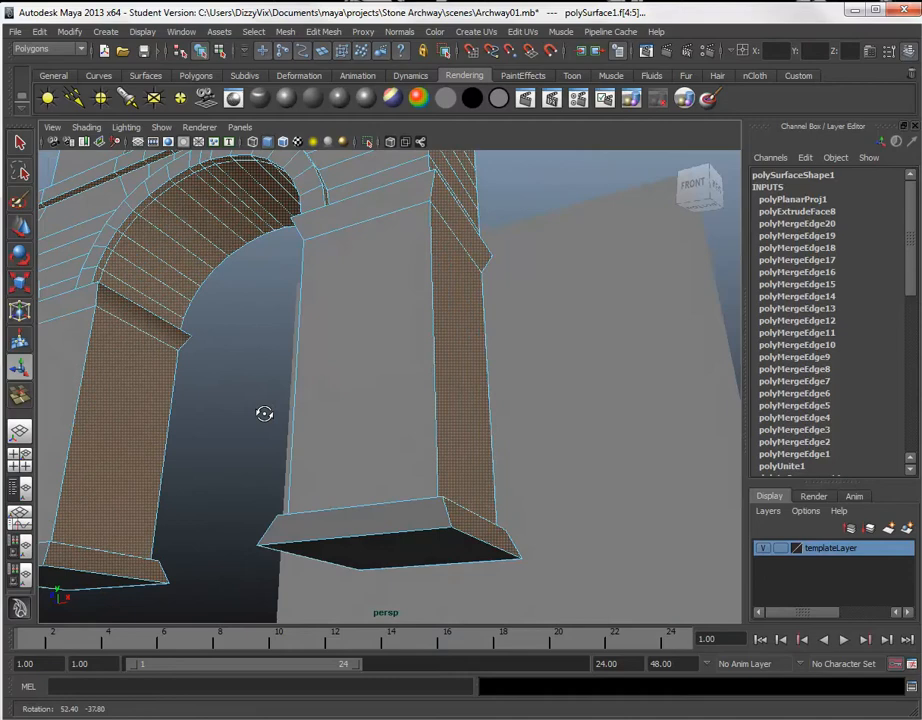
{"action": "right_click_drag", "start_coordinate": [187, 393], "coordinate": [253, 362], "text": "alt"}
{"action": "left_click_drag", "start_coordinate": [253, 362], "coordinate": [385, 247], "text": "alt"}
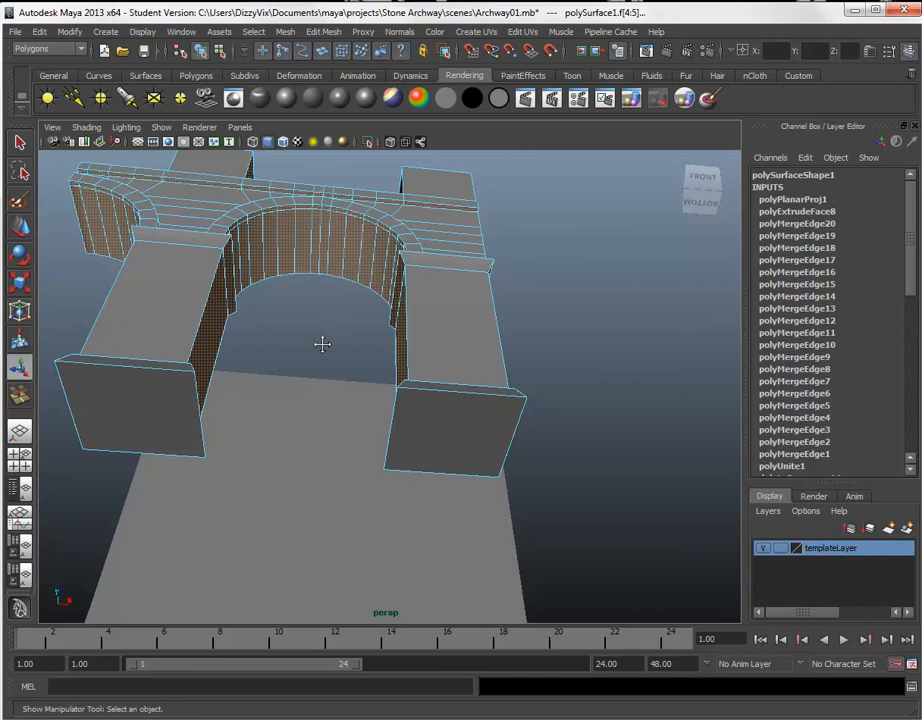
{"action": "middle_click_drag", "start_coordinate": [322, 344], "coordinate": [337, 420], "text": "alt"}
{"action": "left_click_drag", "start_coordinate": [383, 465], "coordinate": [414, 502], "text": "alt"}
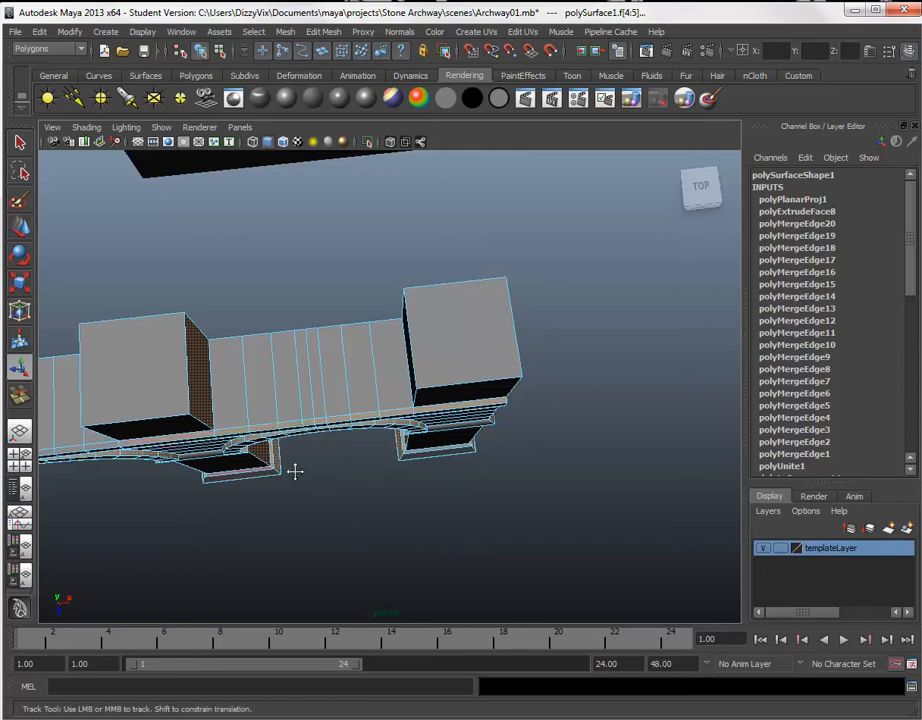
{"action": "middle_click_drag", "start_coordinate": [294, 471], "coordinate": [444, 460], "text": "alt"}
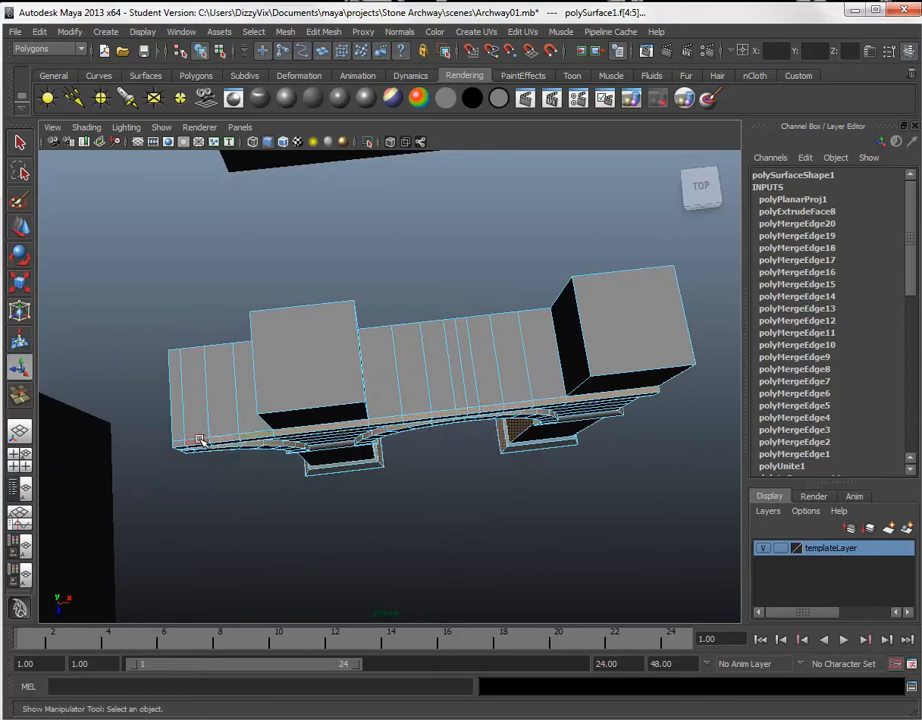
{"action": "left_click_drag", "start_coordinate": [510, 461], "coordinate": [406, 362], "text": "alt"}
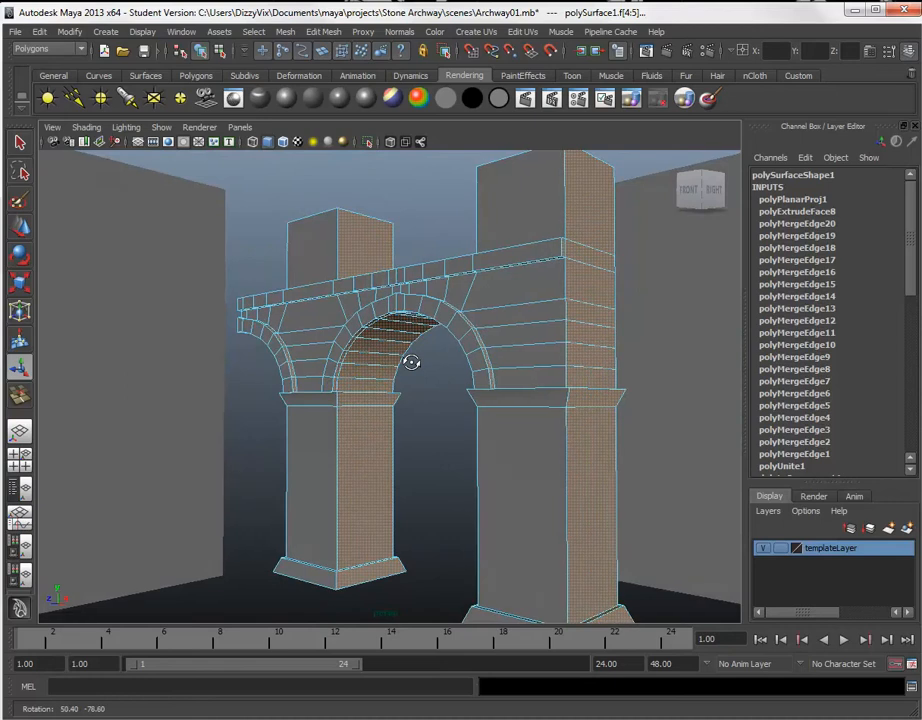
- Show textures in the viewport and planar-map the selected side-facing faces from the X axis, fitted to the bounding box
{"action": "left_click", "coordinate": [298, 143]}
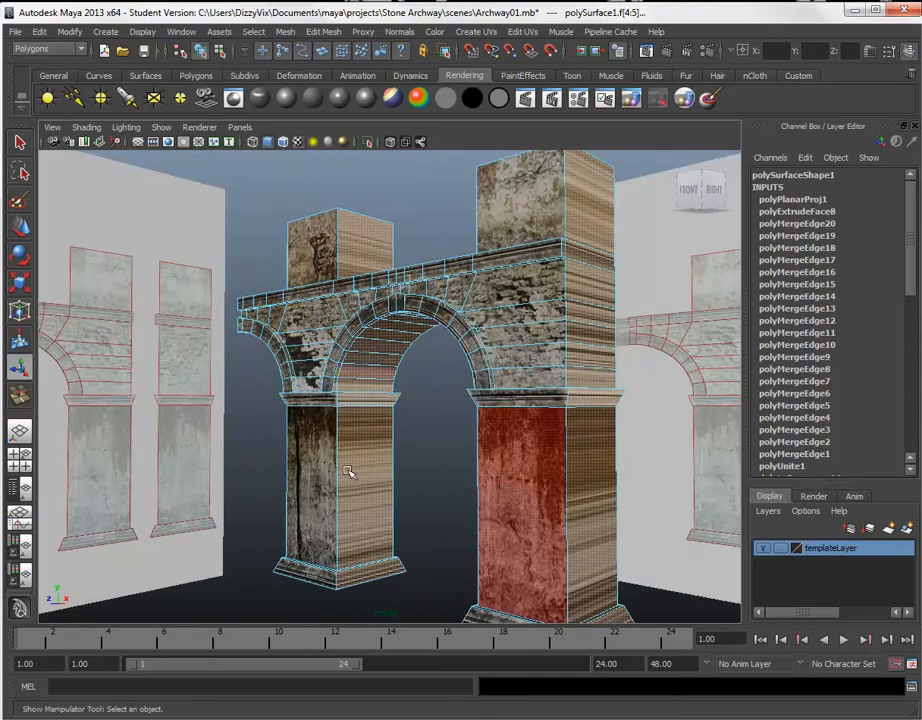
{"action": "left_click", "coordinate": [168, 499]}
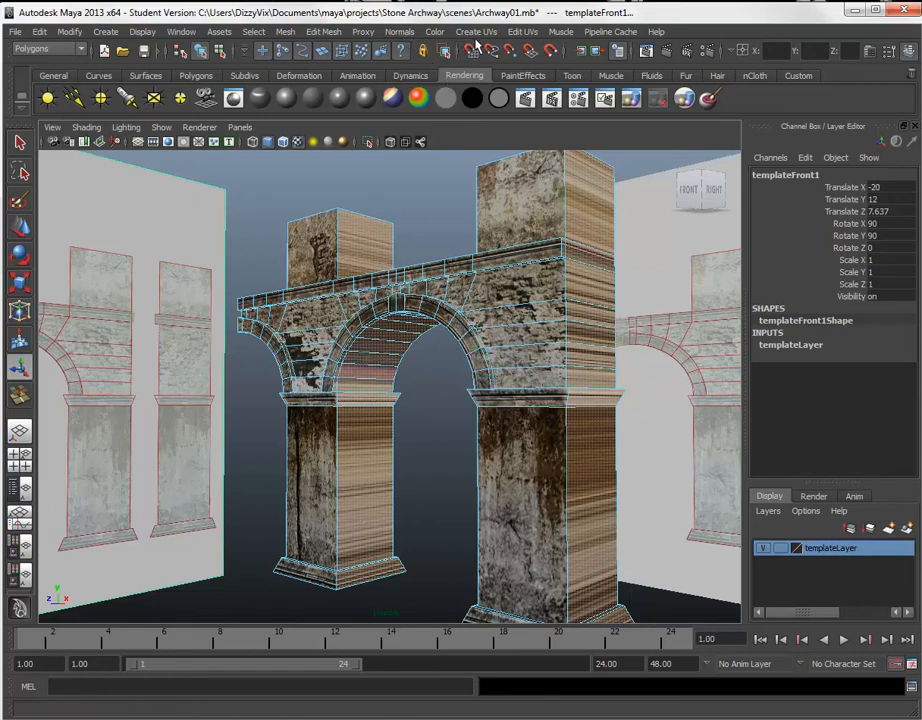
{"action": "left_click", "coordinate": [480, 34]}
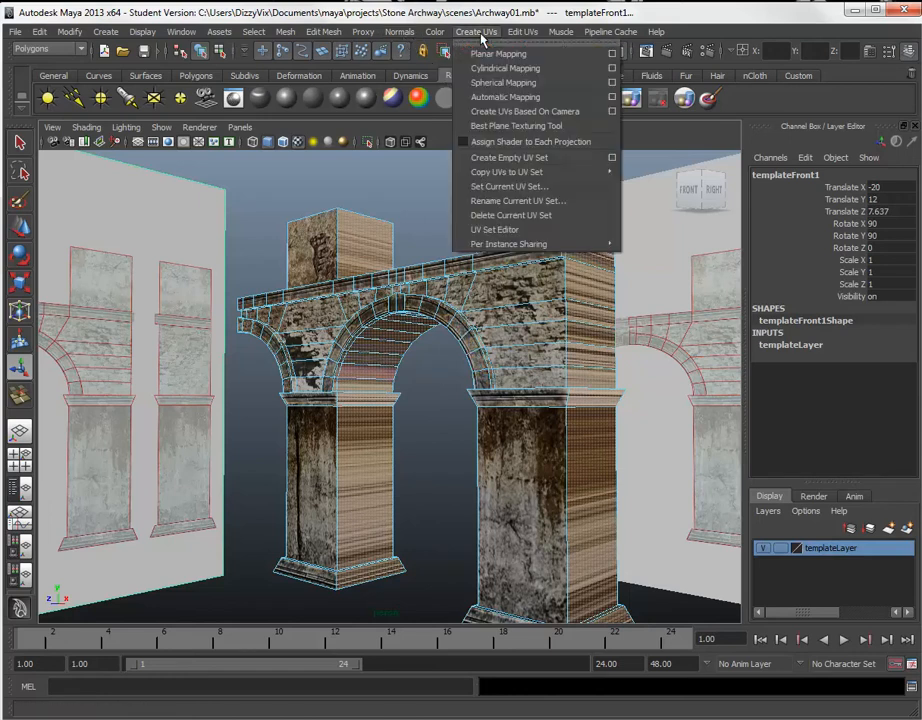
{"action": "left_click", "coordinate": [611, 53]}
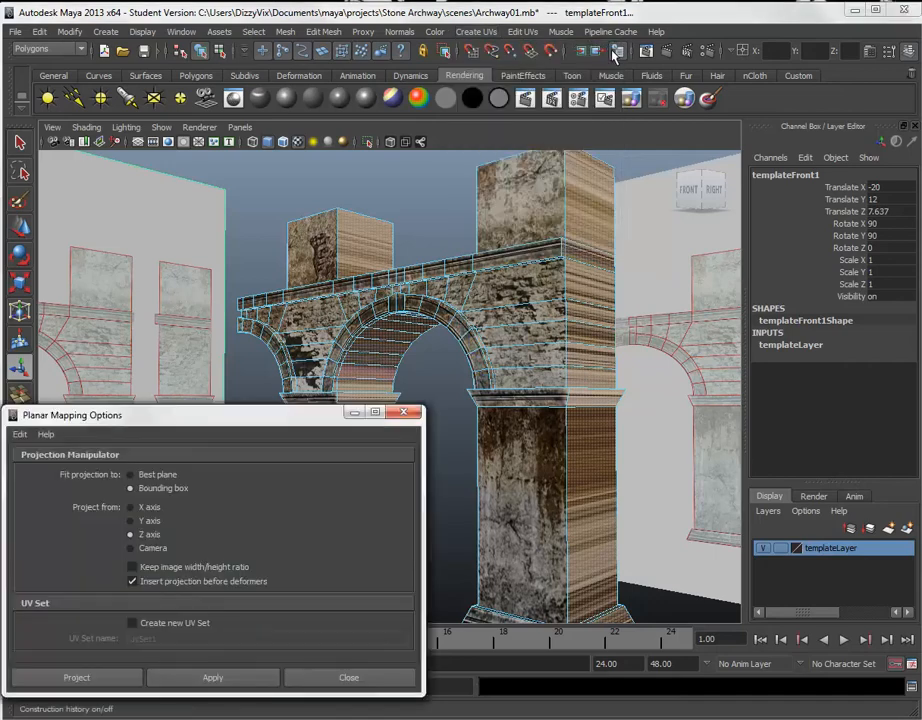
{"action": "left_click_drag", "start_coordinate": [323, 418], "coordinate": [499, 244]}
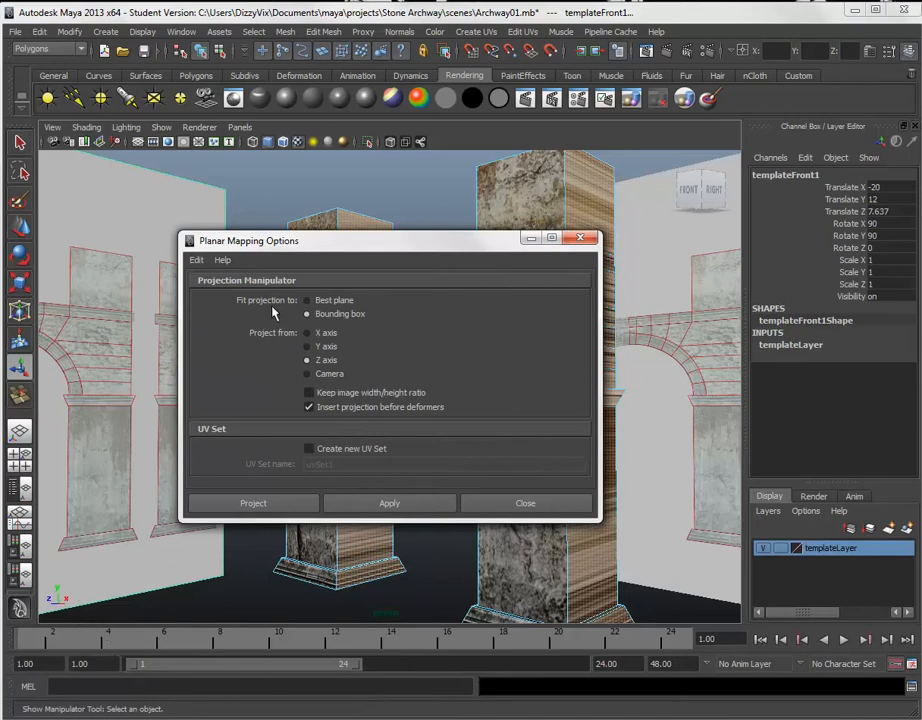
{"action": "left_click", "coordinate": [281, 505]}
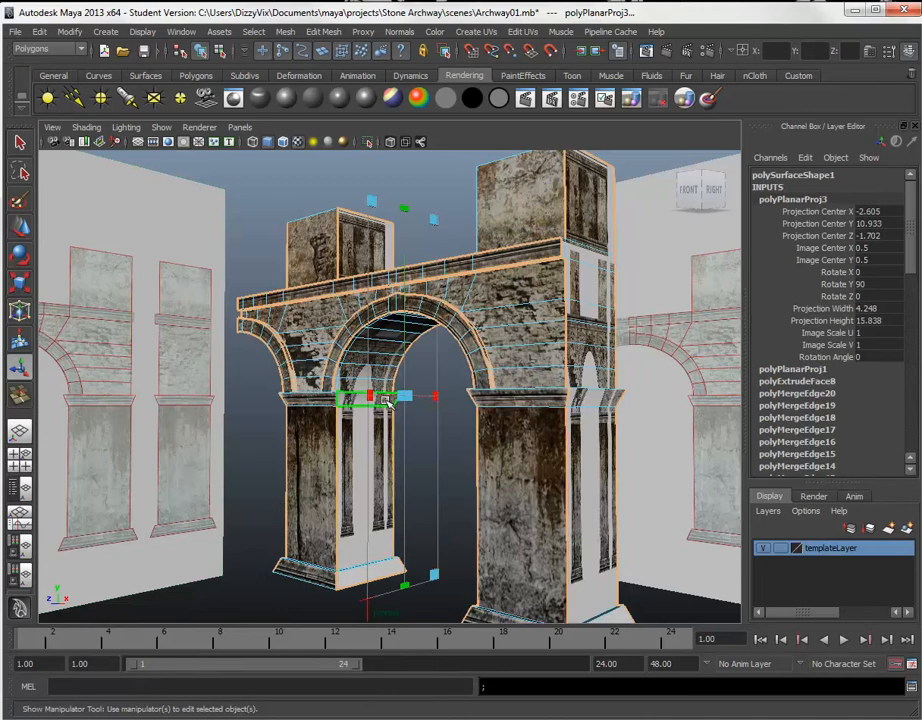
- Try to fit the stone texture to the side faces by freely widening, moving and heightening the projection to about 15.7 by 21.2
{"action": "left_click_drag", "start_coordinate": [368, 397], "coordinate": [250, 398]}
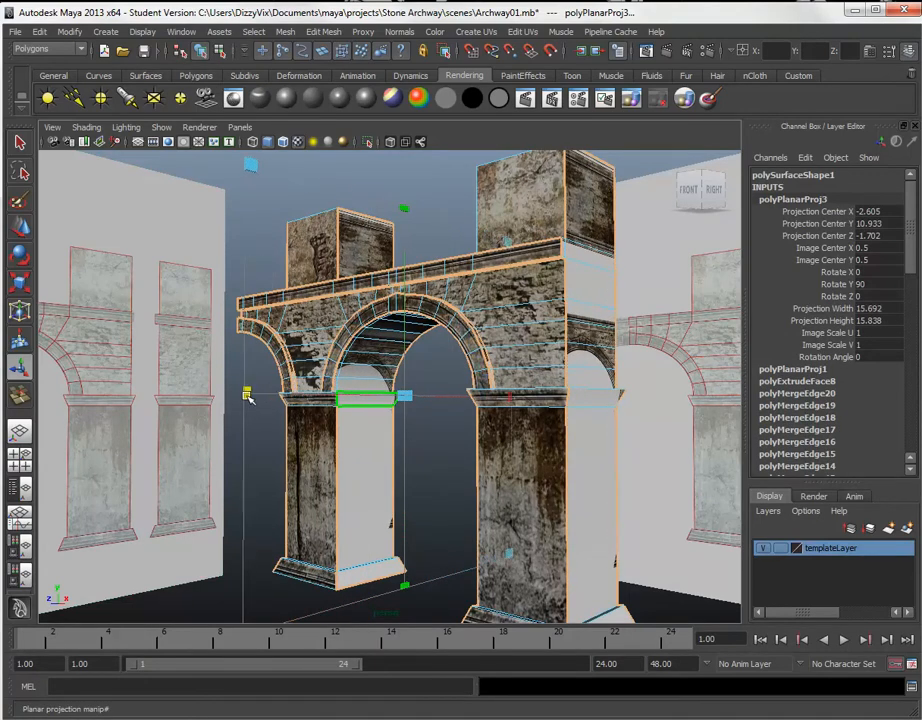
{"action": "left_click_drag", "start_coordinate": [402, 396], "coordinate": [286, 393]}
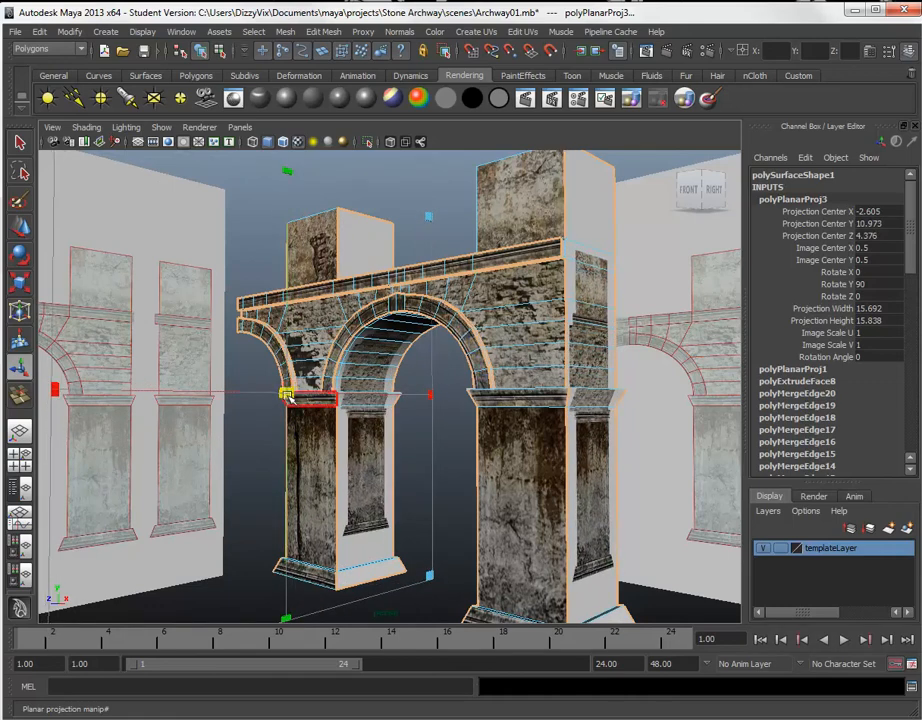
{"action": "key", "text": "ctrl+z"}
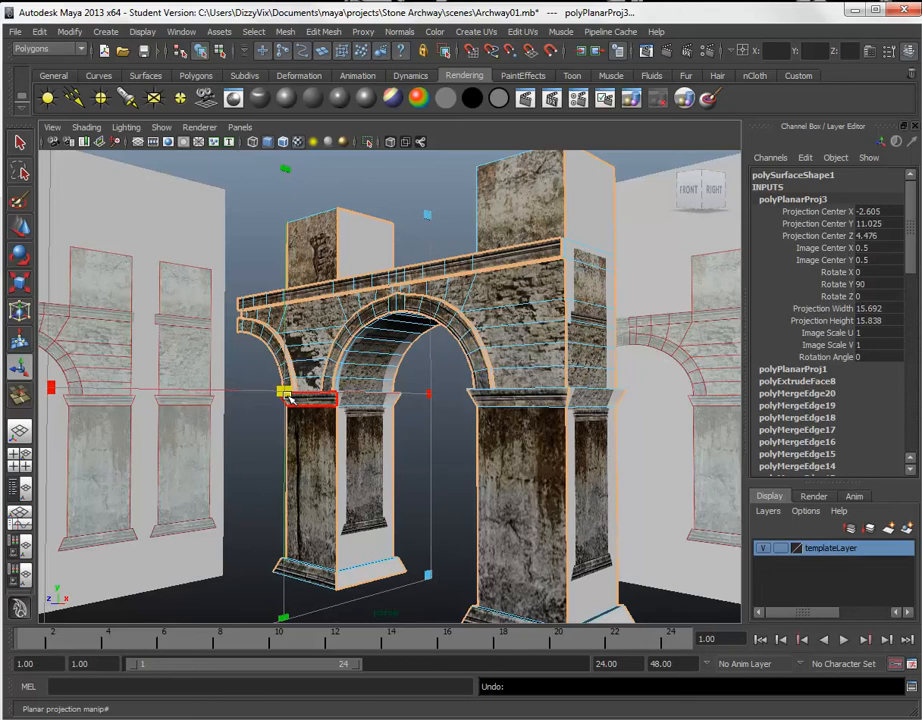
{"action": "left_click_drag", "start_coordinate": [286, 168], "coordinate": [302, 113]}
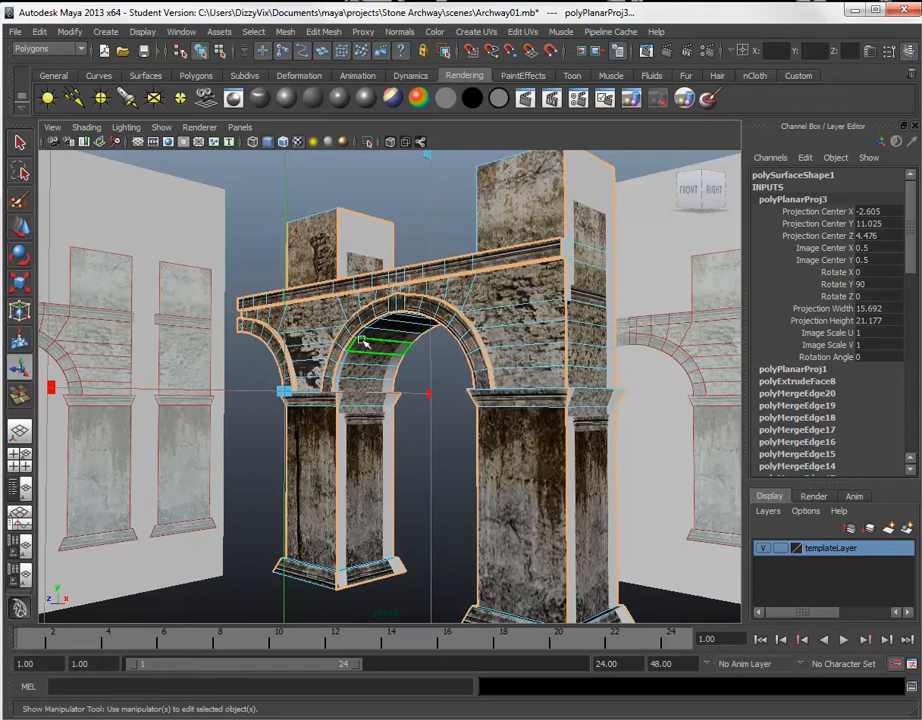
{"action": "key", "text": "ctrl+z"}
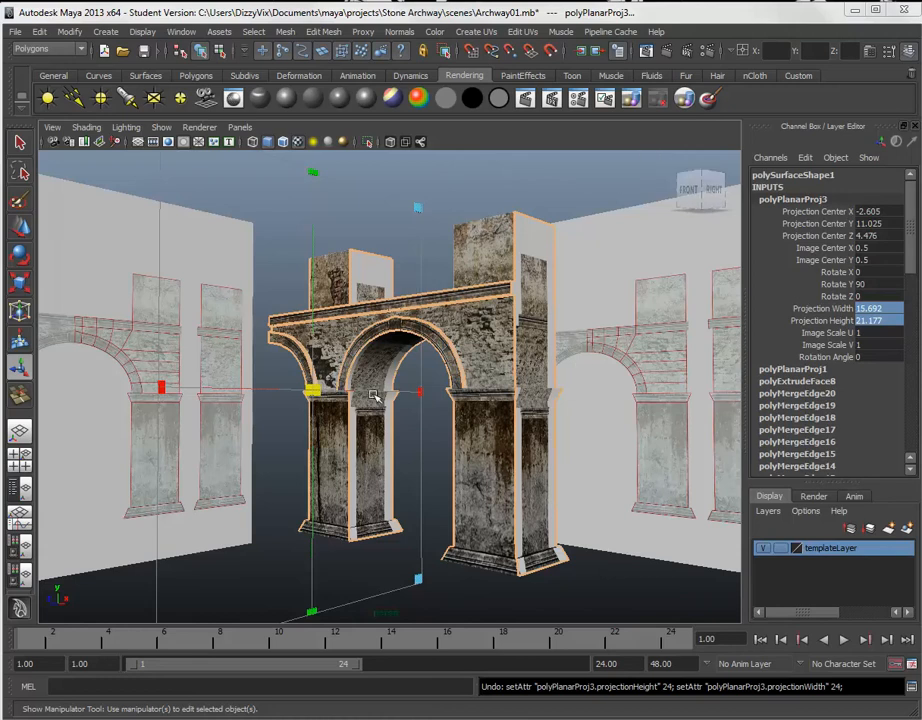
- Set the projection width and height to 24 and move its centre to about Y 12.07, Z 7.65 to align the stone texture
{"action": "double_click", "coordinate": [873, 309]}
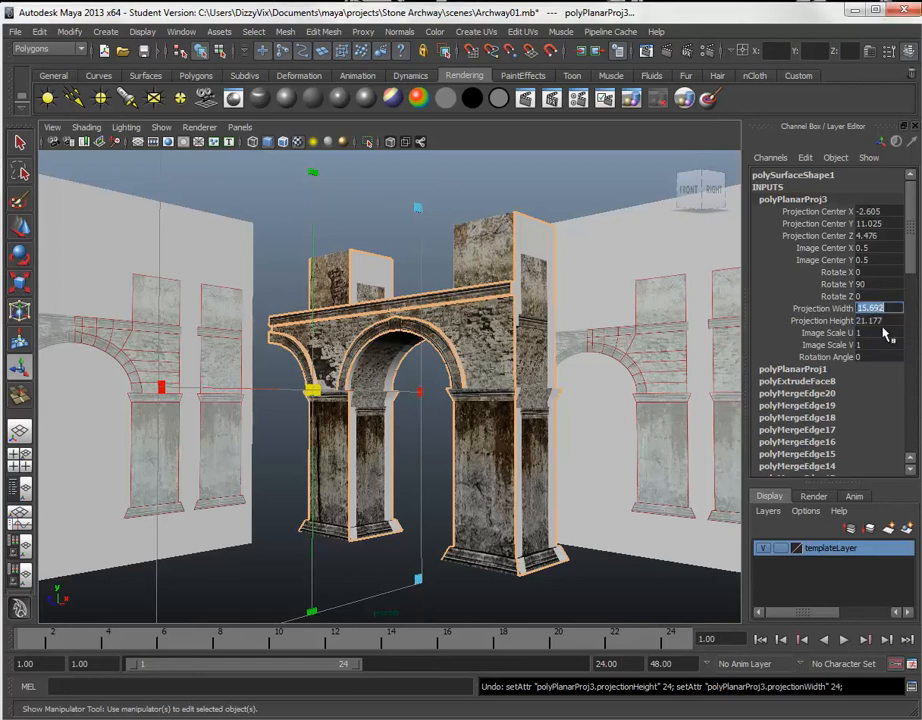
{"action": "left_click", "coordinate": [883, 321], "text": "shift"}
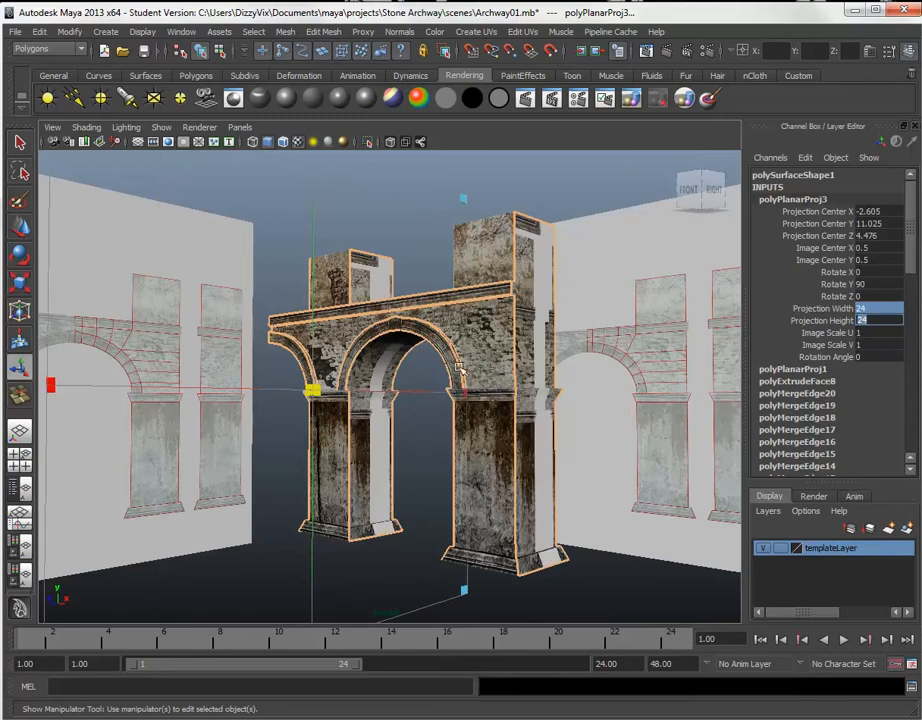
{"action": "left_click_drag", "start_coordinate": [318, 392], "coordinate": [264, 376]}
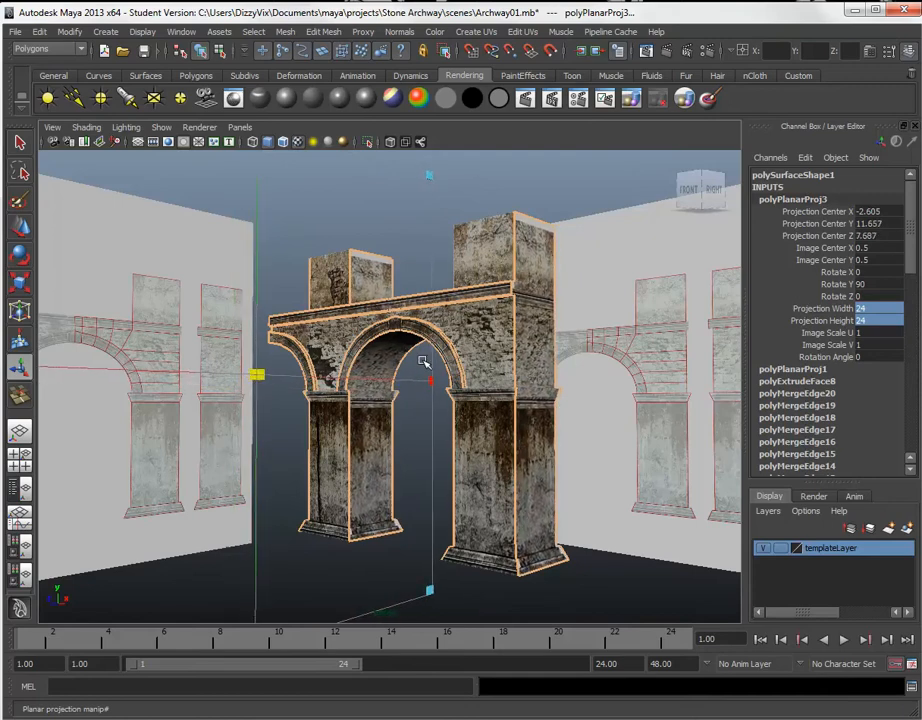
{"action": "left_click_drag", "start_coordinate": [566, 443], "coordinate": [479, 443], "text": "alt"}
{"action": "left_click_drag", "start_coordinate": [208, 383], "coordinate": [208, 375]}
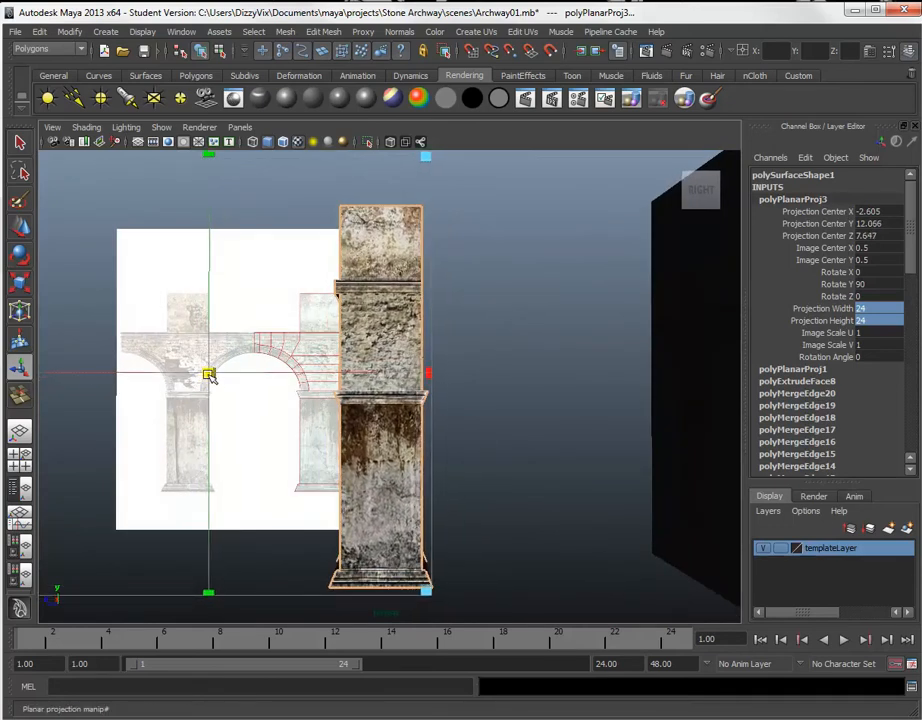
- Select the bottom faces of both pillar bases on the archway
{"action": "left_click_drag", "start_coordinate": [498, 445], "coordinate": [739, 358], "text": "alt"}
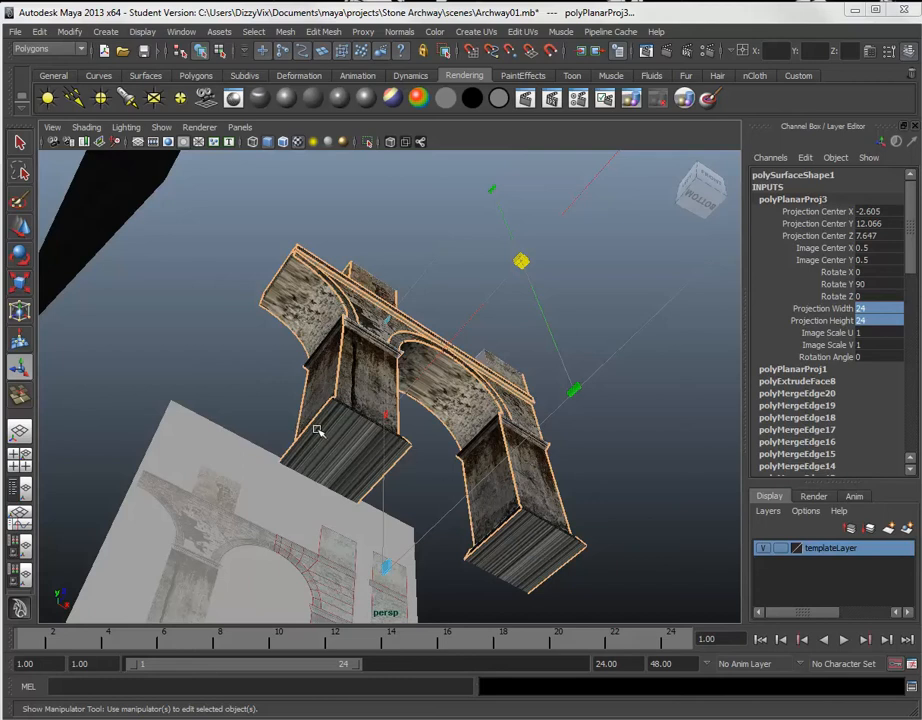
{"action": "right_click", "coordinate": [545, 540]}
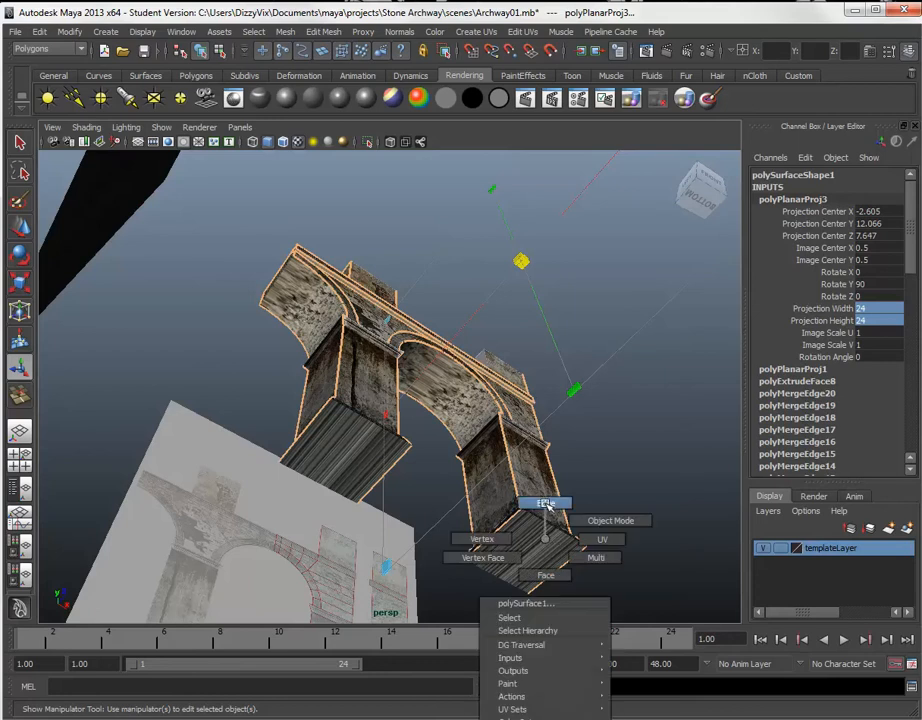
{"action": "left_click", "coordinate": [545, 575]}
{"action": "left_click", "coordinate": [524, 553]}
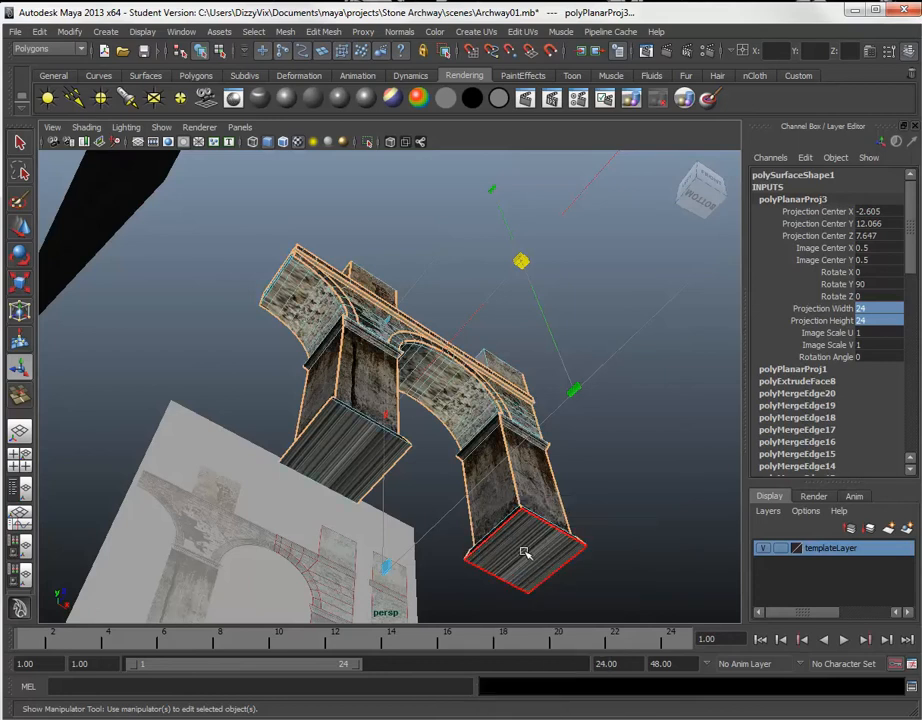
{"action": "left_click", "coordinate": [524, 553]}
{"action": "left_click", "coordinate": [351, 463]}
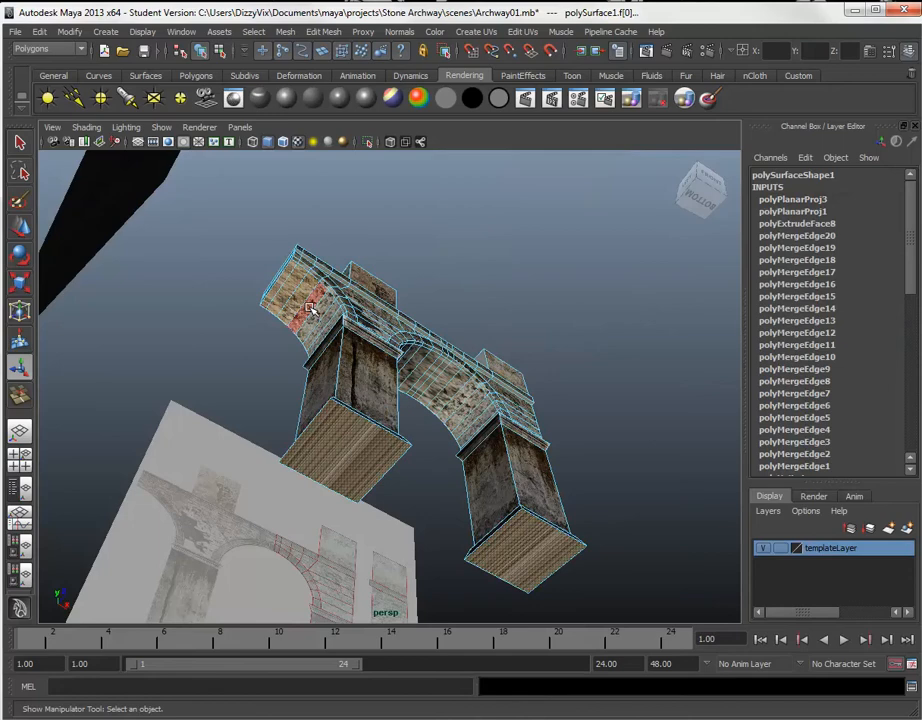
- Add the wide underside faces of the left half arch to the selection
{"action": "middle_click_drag", "start_coordinate": [336, 380], "coordinate": [370, 452], "text": "alt"}
{"action": "right_click_drag", "start_coordinate": [370, 452], "coordinate": [428, 591], "text": "alt"}
{"action": "left_click_drag", "start_coordinate": [392, 484], "coordinate": [440, 545], "text": "alt"}
{"action": "right_click_drag", "start_coordinate": [471, 593], "coordinate": [482, 617], "text": "alt"}
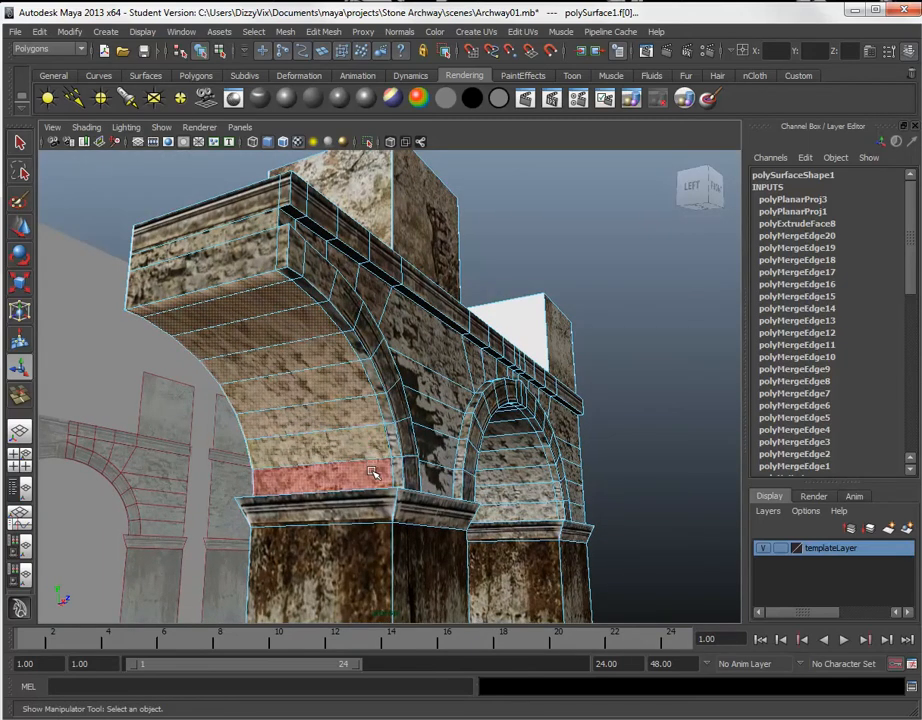
{"action": "left_click_drag", "start_coordinate": [432, 473], "coordinate": [431, 445], "text": "alt"}
{"action": "right_click_drag", "start_coordinate": [432, 447], "coordinate": [443, 467], "text": "alt"}
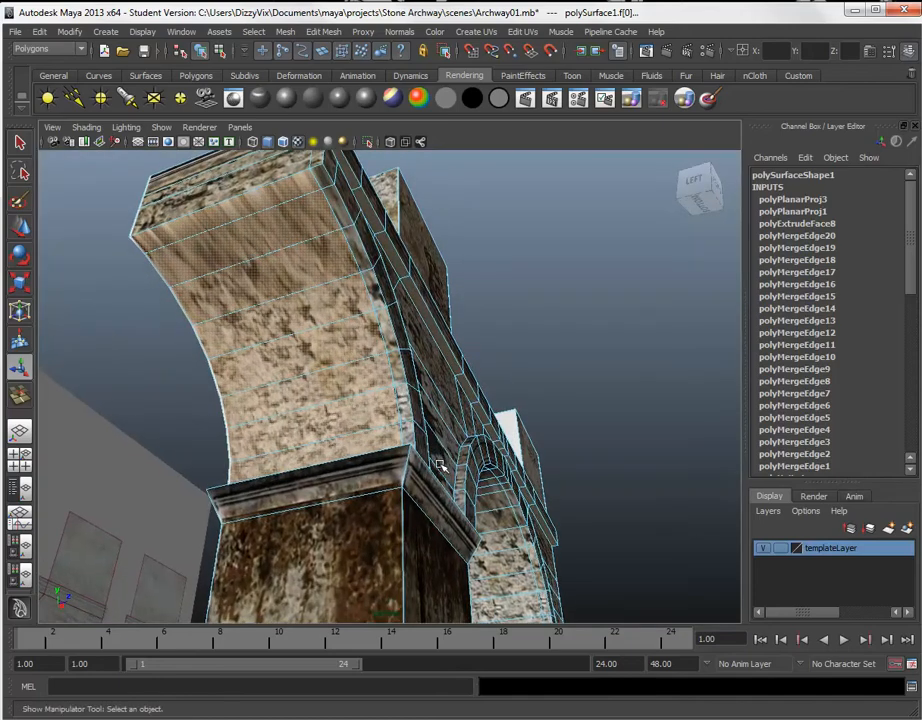
{"action": "middle_click_drag", "start_coordinate": [453, 485], "coordinate": [463, 502], "text": "alt"}
{"action": "left_click_drag", "start_coordinate": [463, 502], "coordinate": [444, 488], "text": "alt"}
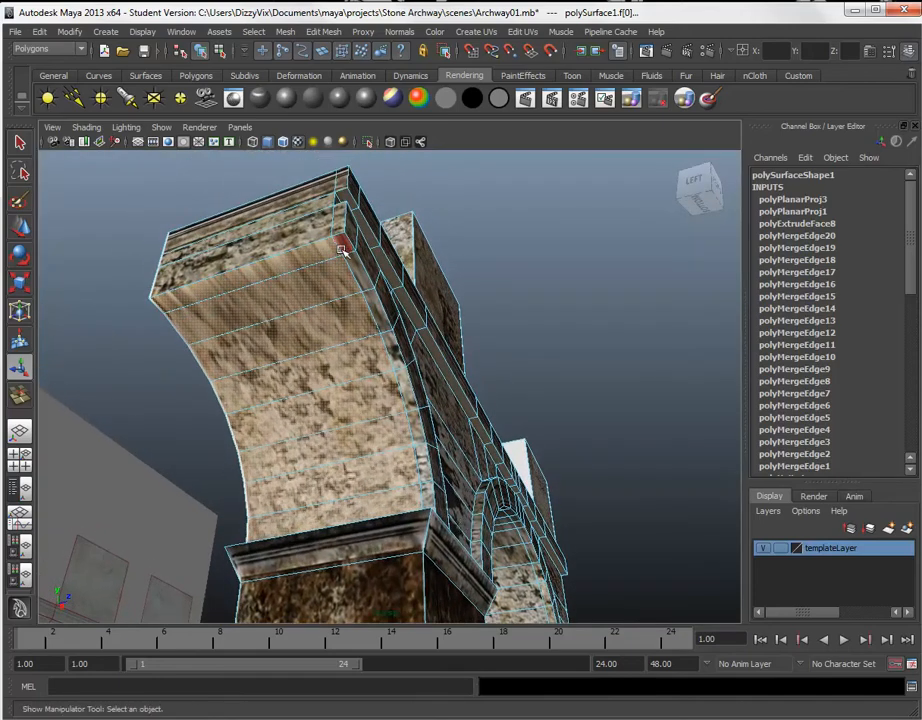
- Add the narrow trim faces along the front edge of the half arch's underside to the selection
{"action": "left_click", "coordinate": [424, 504], "text": "shift"}
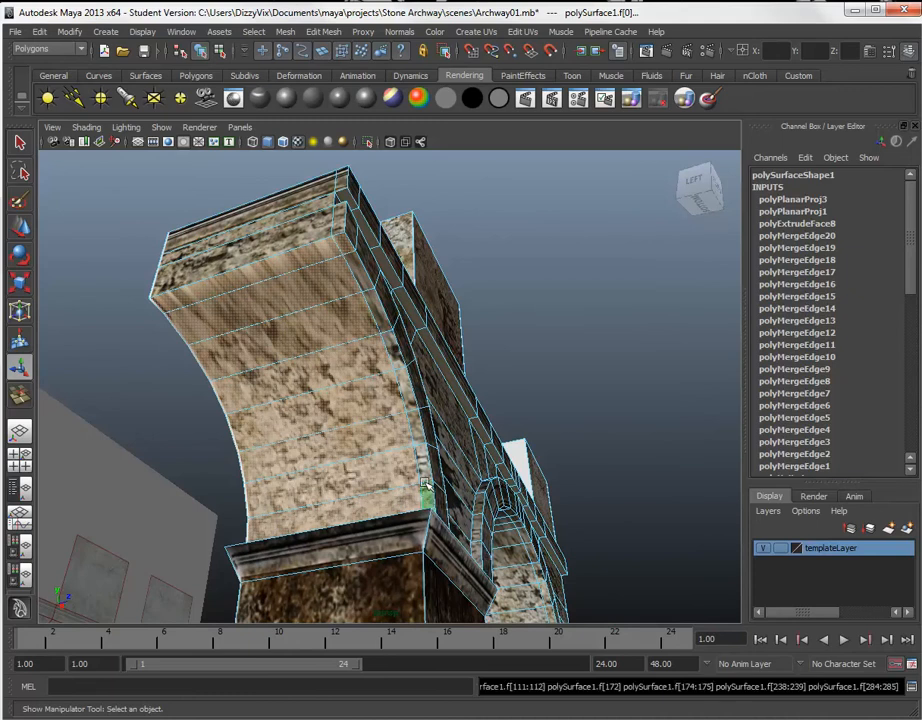
{"action": "left_click", "coordinate": [427, 491], "text": "shift"}
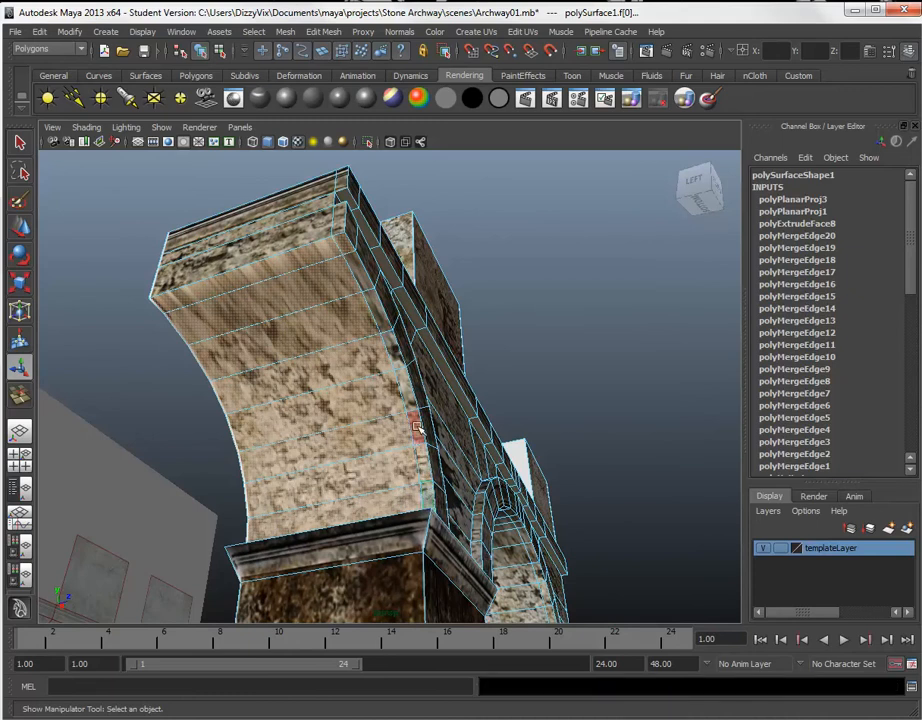
{"action": "left_click", "coordinate": [401, 388], "text": "shift"}
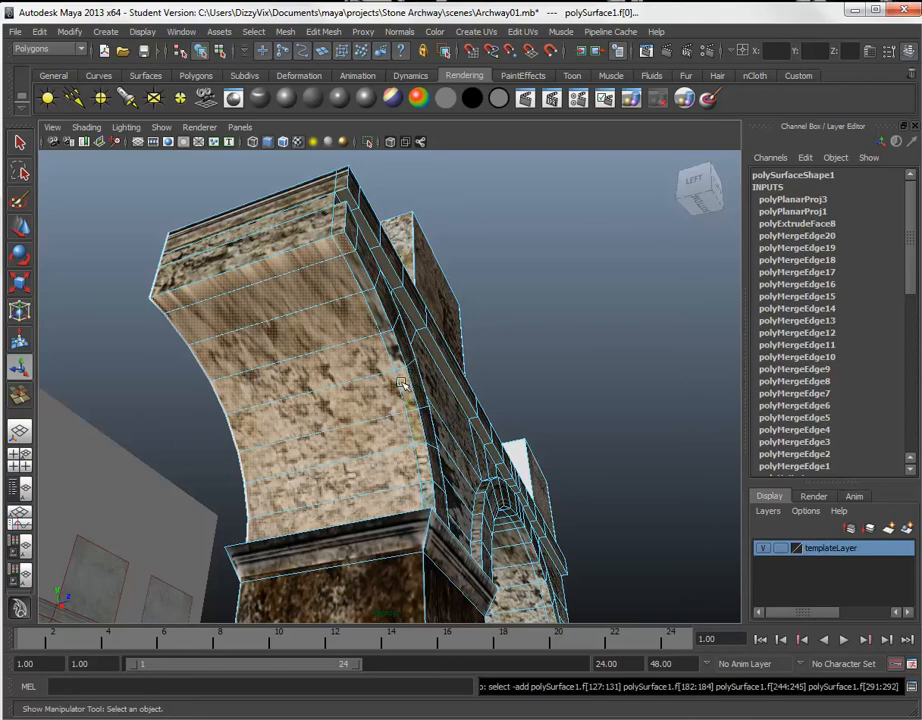
{"action": "left_click", "coordinate": [395, 345], "text": "shift"}
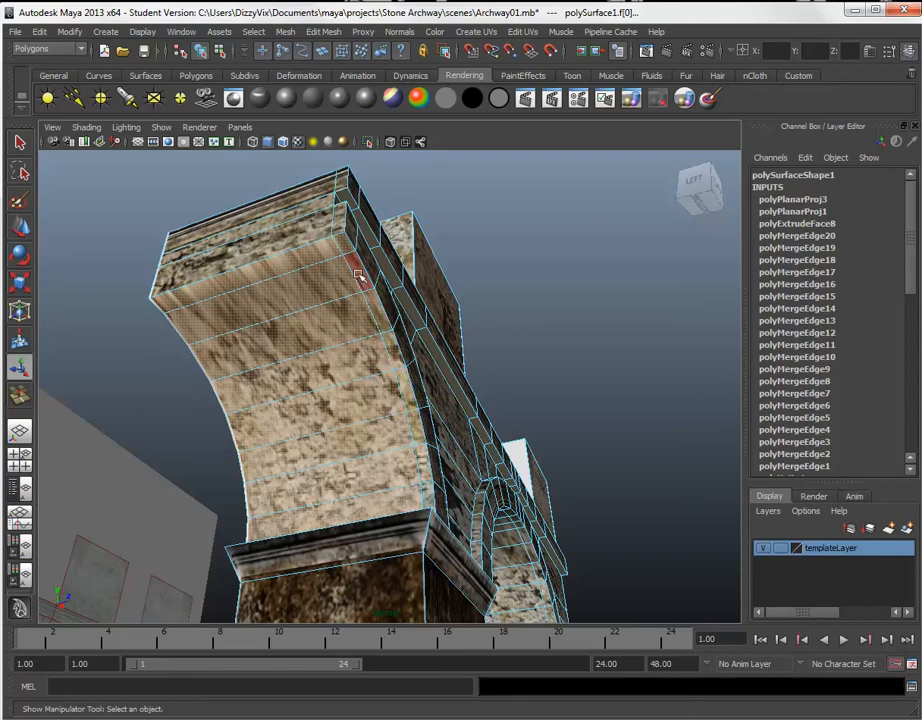
- Add the wide underside faces of the full arch between the two pillars to the face selection
{"action": "middle_click_drag", "start_coordinate": [335, 350], "coordinate": [253, 391], "text": "alt"}
{"action": "left_click_drag", "start_coordinate": [286, 396], "coordinate": [222, 464], "text": "alt"}
{"action": "right_click_drag", "start_coordinate": [360, 477], "coordinate": [281, 438], "text": "alt"}
{"action": "left_click_drag", "start_coordinate": [466, 498], "coordinate": [464, 509], "text": "alt"}
{"action": "middle_click_drag", "start_coordinate": [464, 509], "coordinate": [382, 478], "text": "alt"}
{"action": "right_click_drag", "start_coordinate": [384, 480], "coordinate": [449, 568], "text": "alt"}
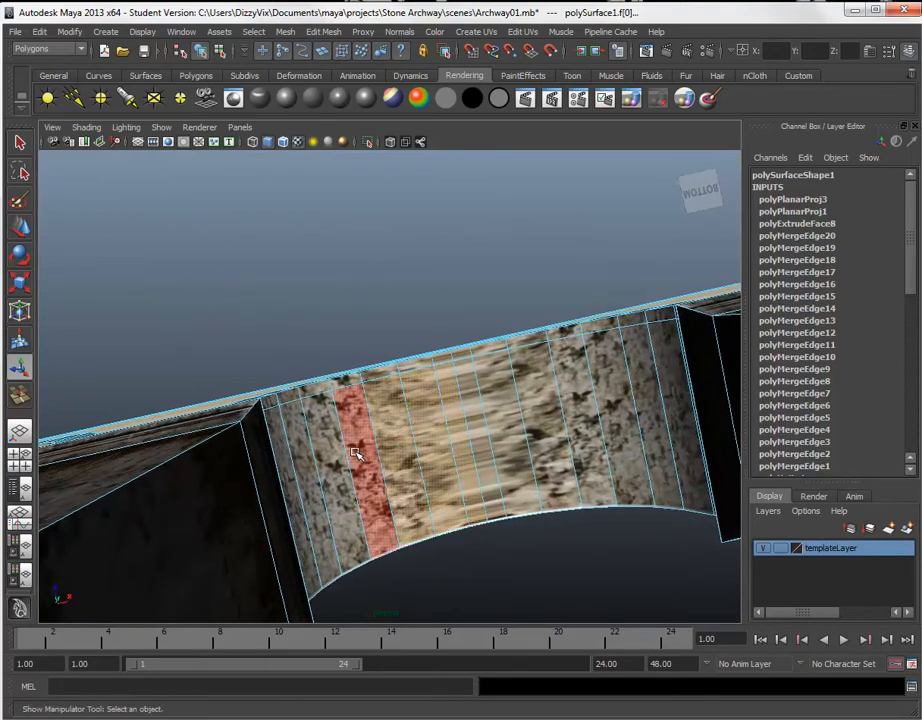
{"action": "left_click", "coordinate": [280, 460]}
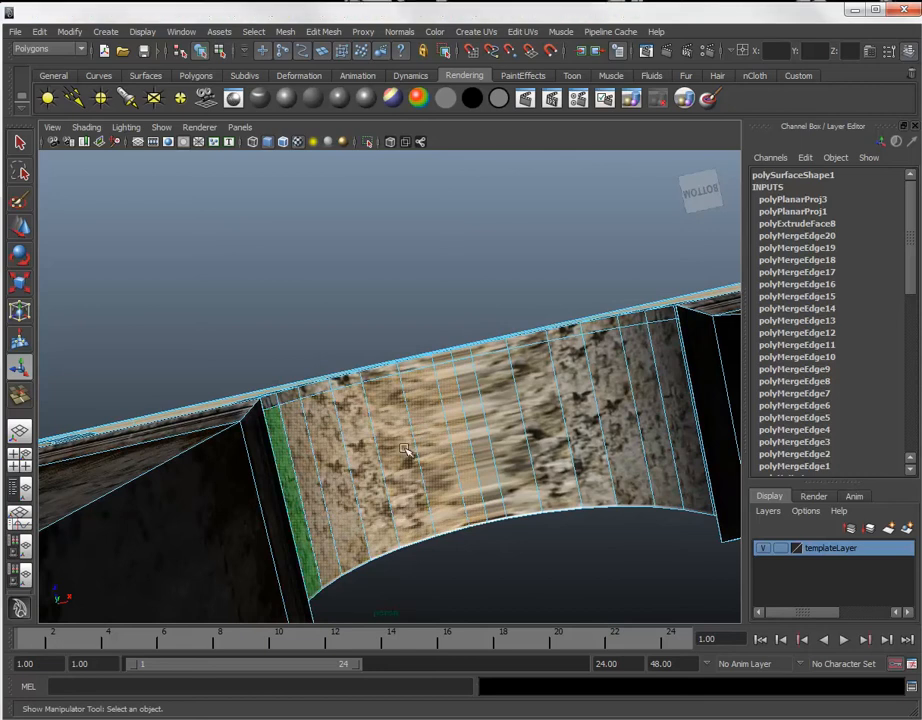
{"action": "left_click", "coordinate": [525, 447], "text": "shift"}
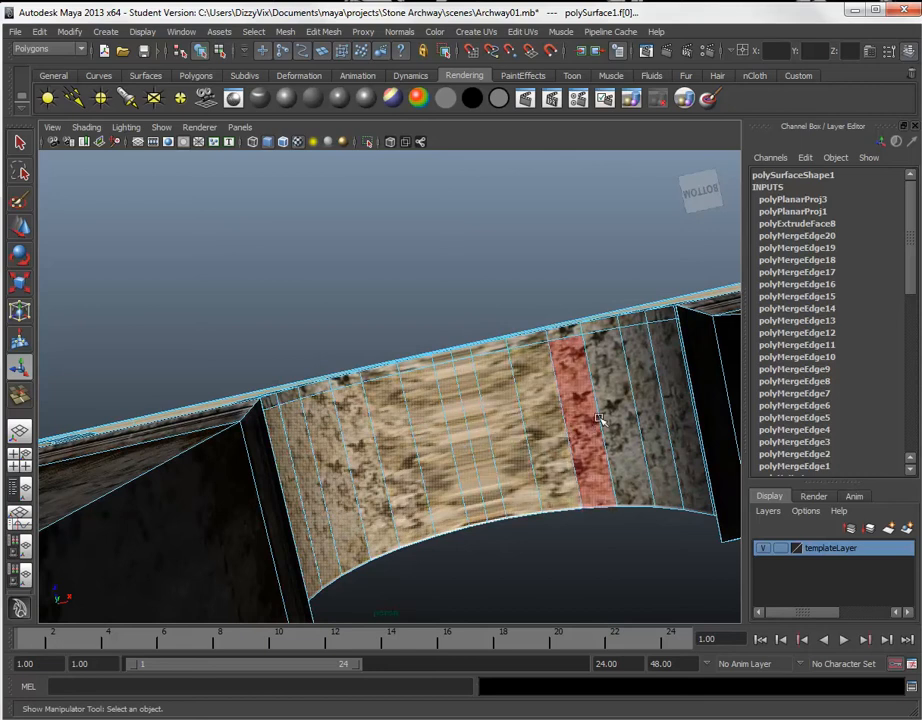
{"action": "left_click", "coordinate": [652, 421]}
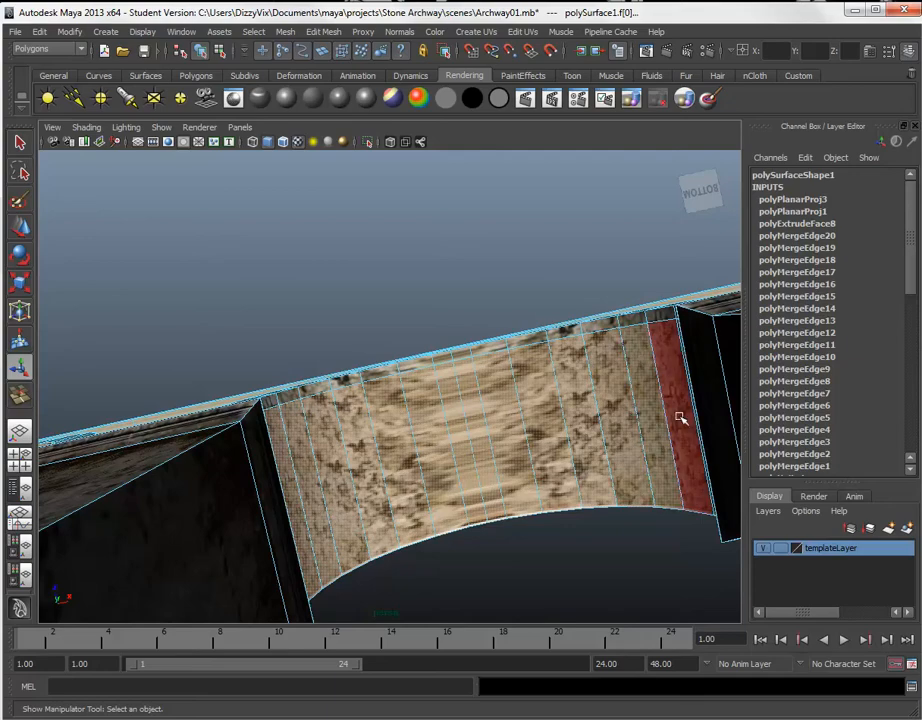
- Add the narrow trim faces along the front edge of the full arch's underside, from its left end past the crown
{"action": "middle_click_drag", "start_coordinate": [571, 432], "coordinate": [568, 472], "text": "alt"}
{"action": "right_click_drag", "start_coordinate": [510, 441], "coordinate": [470, 438], "text": "alt"}
{"action": "left_click_drag", "start_coordinate": [472, 441], "coordinate": [484, 539], "text": "alt"}
{"action": "right_click_drag", "start_coordinate": [521, 510], "coordinate": [488, 475], "text": "alt"}
{"action": "left_click_drag", "start_coordinate": [464, 455], "coordinate": [286, 469], "text": "alt"}
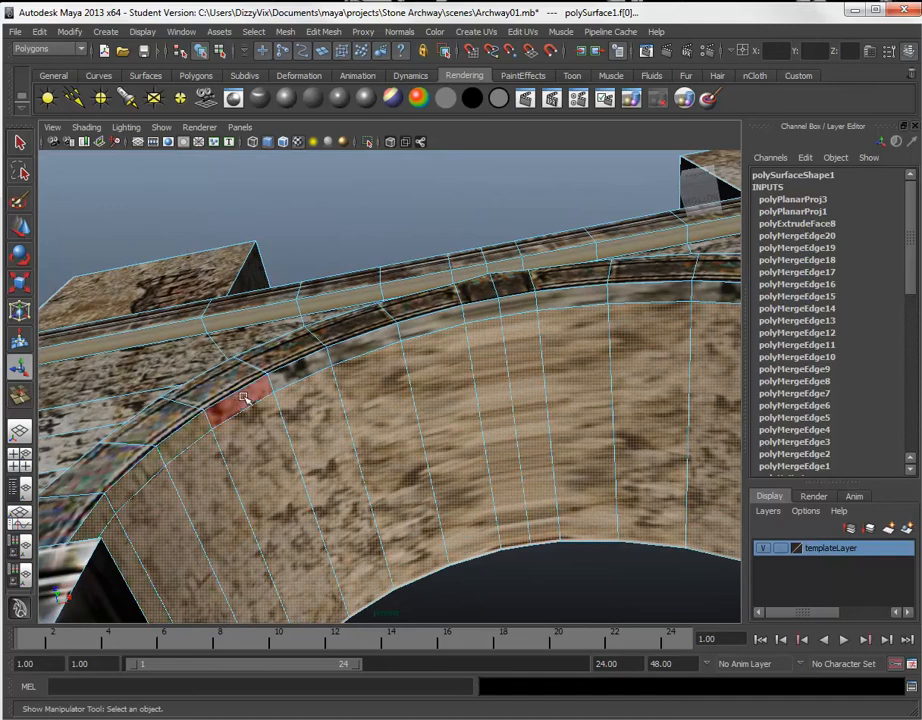
{"action": "left_click", "coordinate": [440, 330]}
{"action": "left_click", "coordinate": [524, 316]}
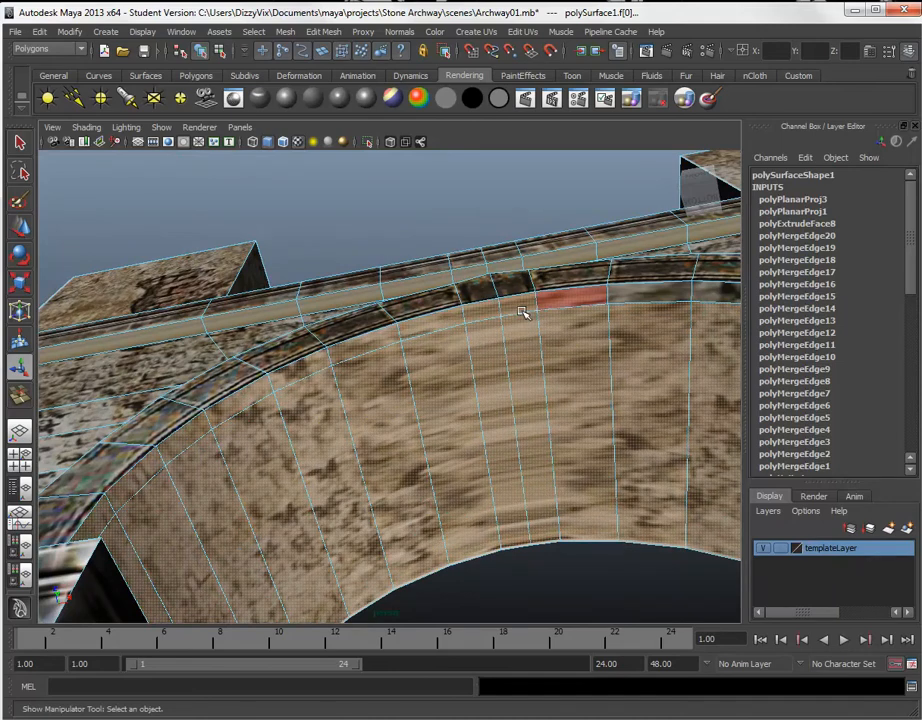
{"action": "left_click", "coordinate": [654, 314]}
{"action": "left_click", "coordinate": [619, 426]}
- Add the remaining narrow trim faces at the right end of the full arch's underside to the selection
{"action": "middle_click_drag", "start_coordinate": [619, 426], "coordinate": [276, 387], "text": "alt"}
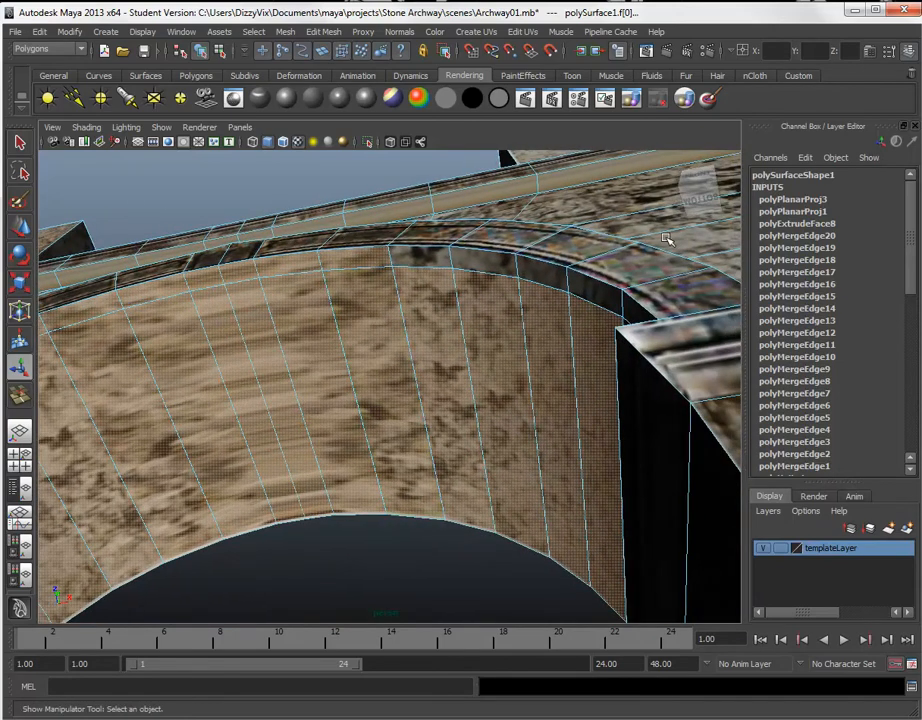
{"action": "left_click_drag", "start_coordinate": [620, 333], "coordinate": [643, 451], "text": "alt"}
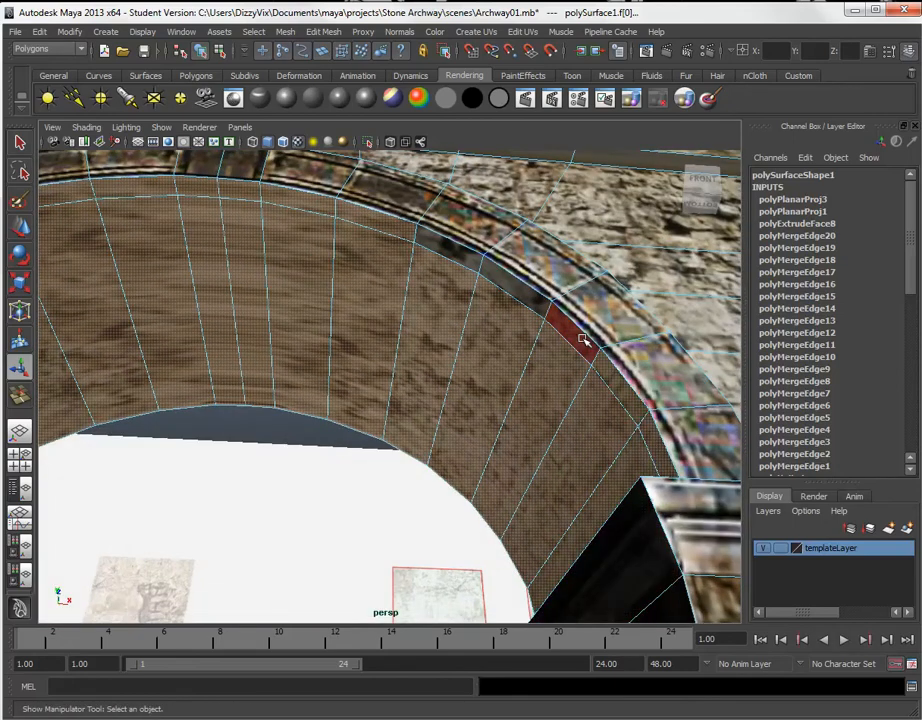
{"action": "left_click", "coordinate": [484, 272]}
{"action": "left_click", "coordinate": [445, 250]}
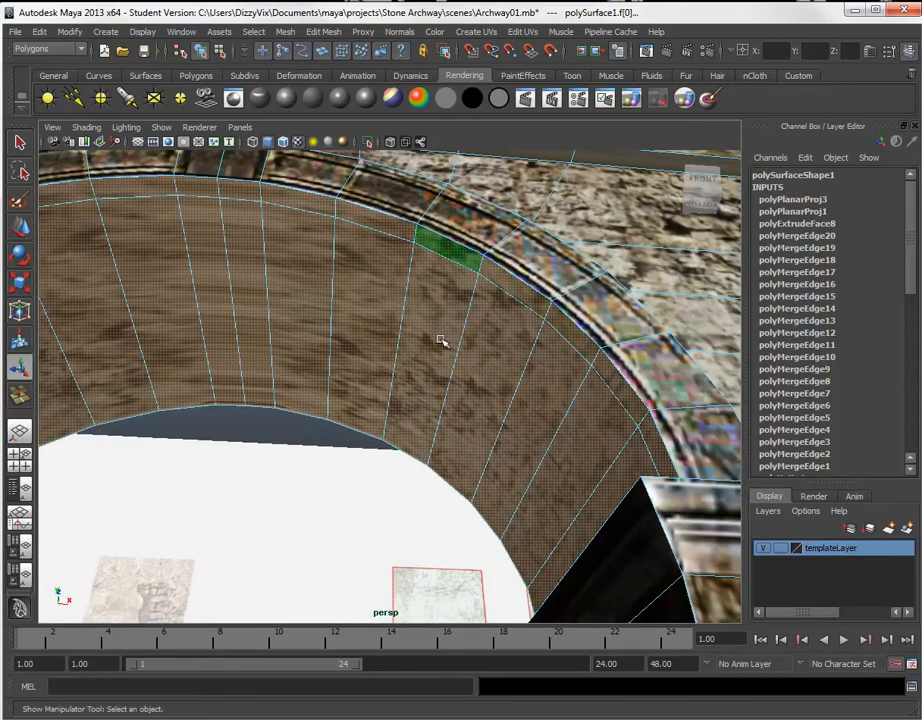
- Add the outer upward-facing faces of the raised arch trim to the selection, down to both ends of the full arch
{"action": "right_click_drag", "start_coordinate": [437, 474], "coordinate": [239, 379], "text": "alt"}
{"action": "left_click_drag", "start_coordinate": [366, 422], "coordinate": [376, 554], "text": "alt"}
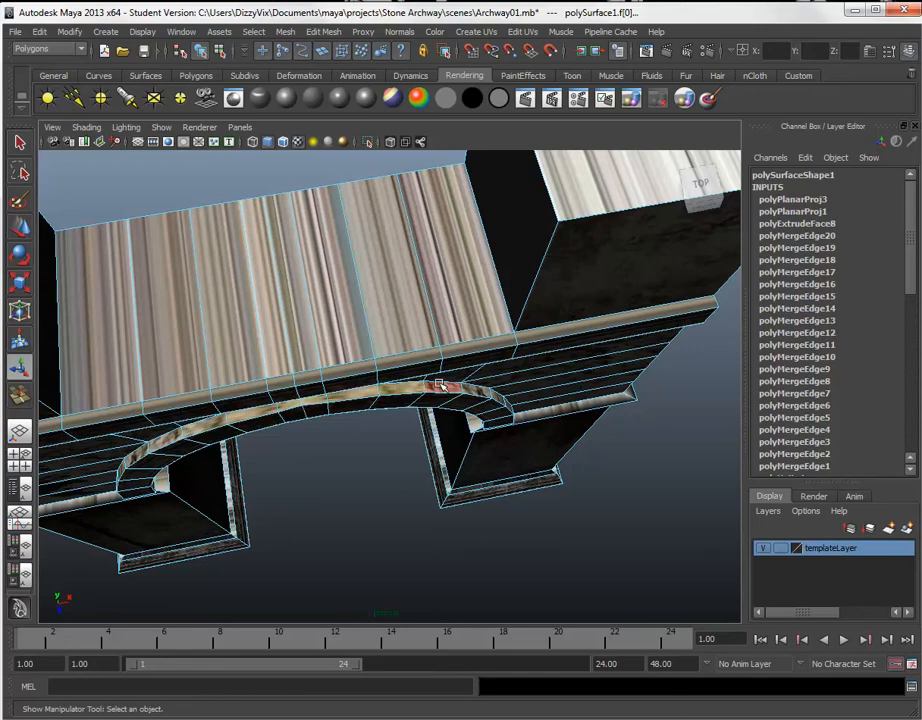
{"action": "left_click_drag", "start_coordinate": [330, 426], "coordinate": [377, 397], "text": "alt"}
{"action": "left_click", "coordinate": [365, 400]}
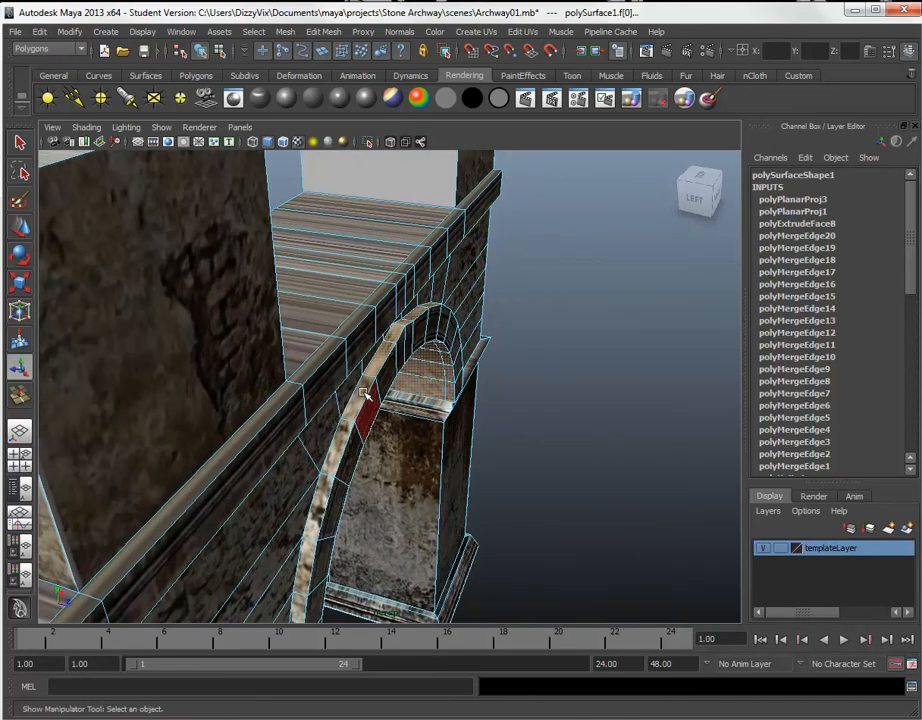
{"action": "left_click_drag", "start_coordinate": [322, 505], "coordinate": [401, 443], "text": "alt"}
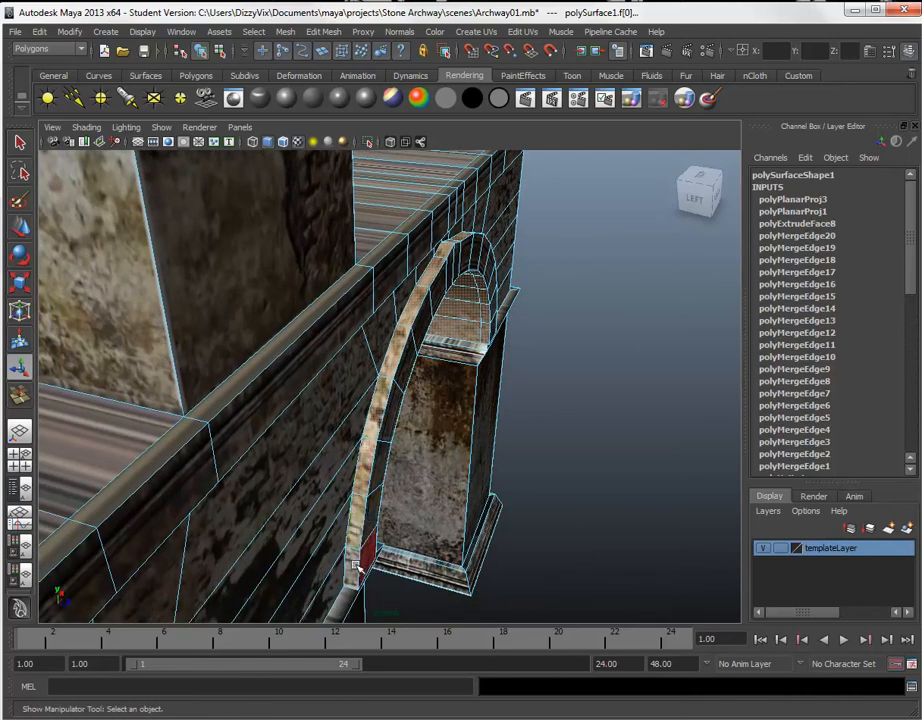
{"action": "left_click_drag", "start_coordinate": [496, 461], "coordinate": [276, 463], "text": "alt"}
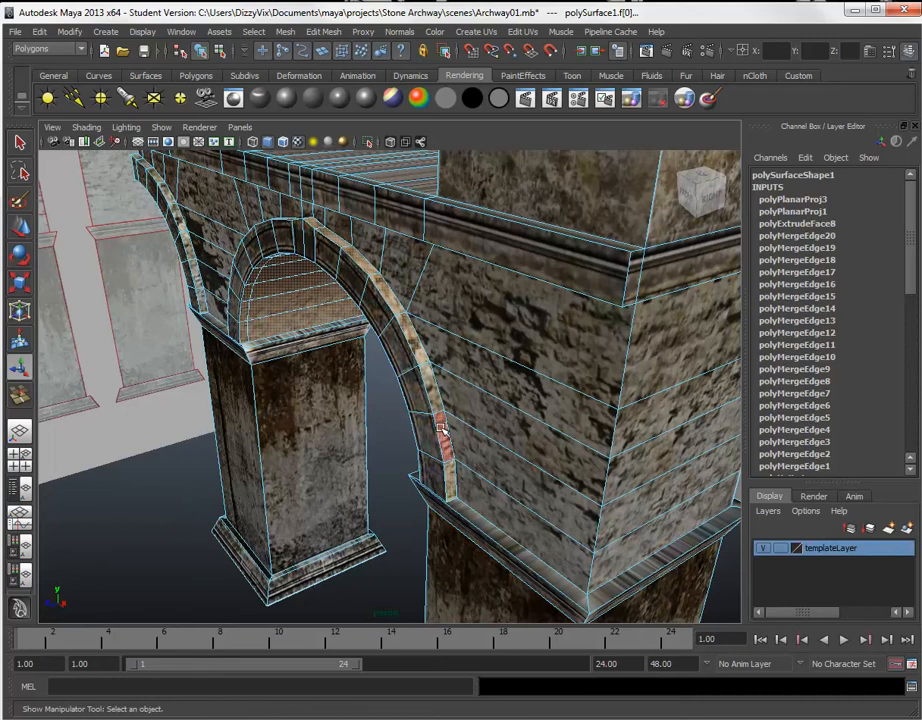
- Add the upward-facing ledge faces around the capitals of both pillars to the selection
{"action": "left_click_drag", "start_coordinate": [668, 570], "coordinate": [634, 570], "text": "alt"}
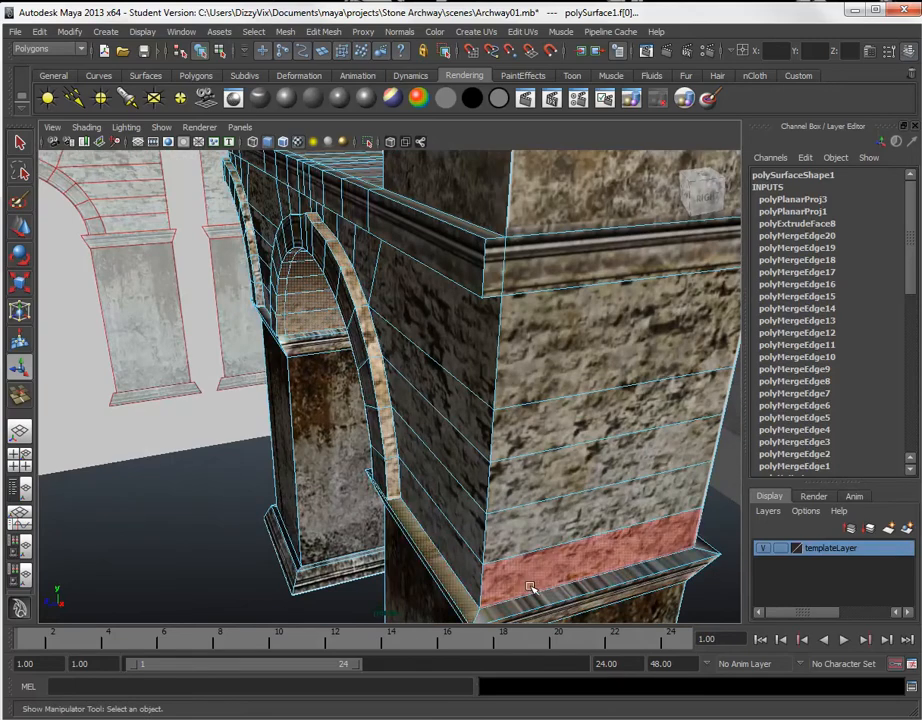
{"action": "left_click_drag", "start_coordinate": [644, 570], "coordinate": [287, 497], "text": "alt"}
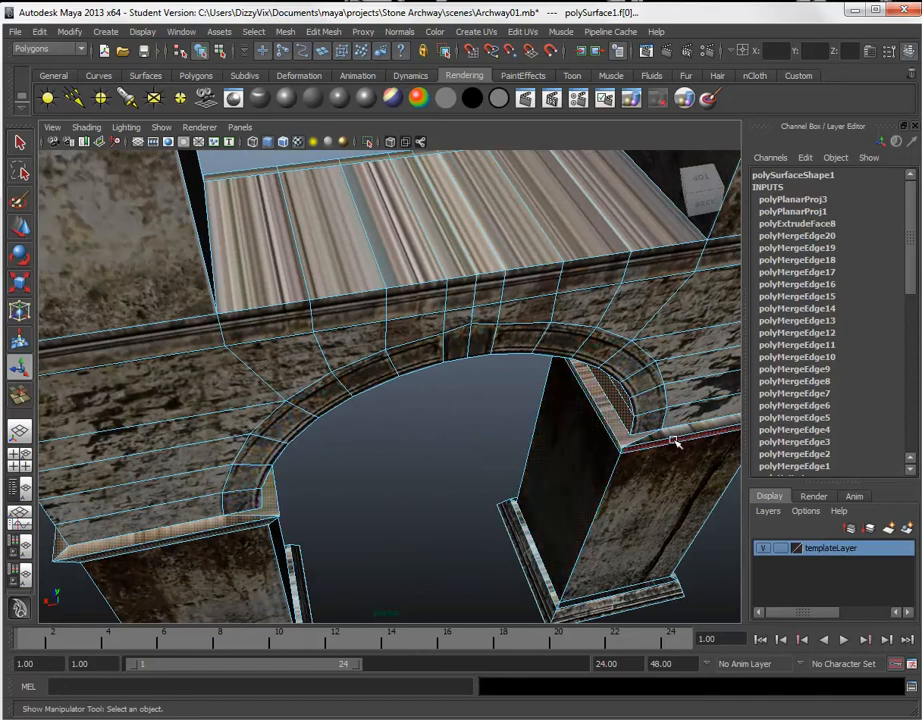
{"action": "left_click_drag", "start_coordinate": [659, 504], "coordinate": [572, 519], "text": "alt"}
{"action": "middle_click_drag", "start_coordinate": [572, 519], "coordinate": [400, 408], "text": "alt"}
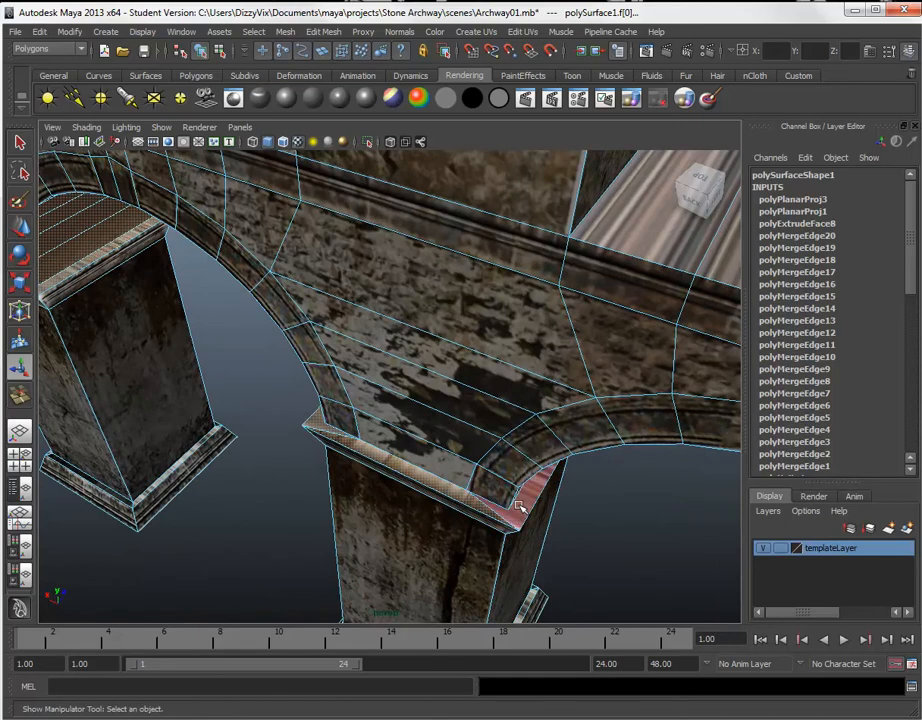
{"action": "left_click_drag", "start_coordinate": [650, 496], "coordinate": [398, 462], "text": "alt"}
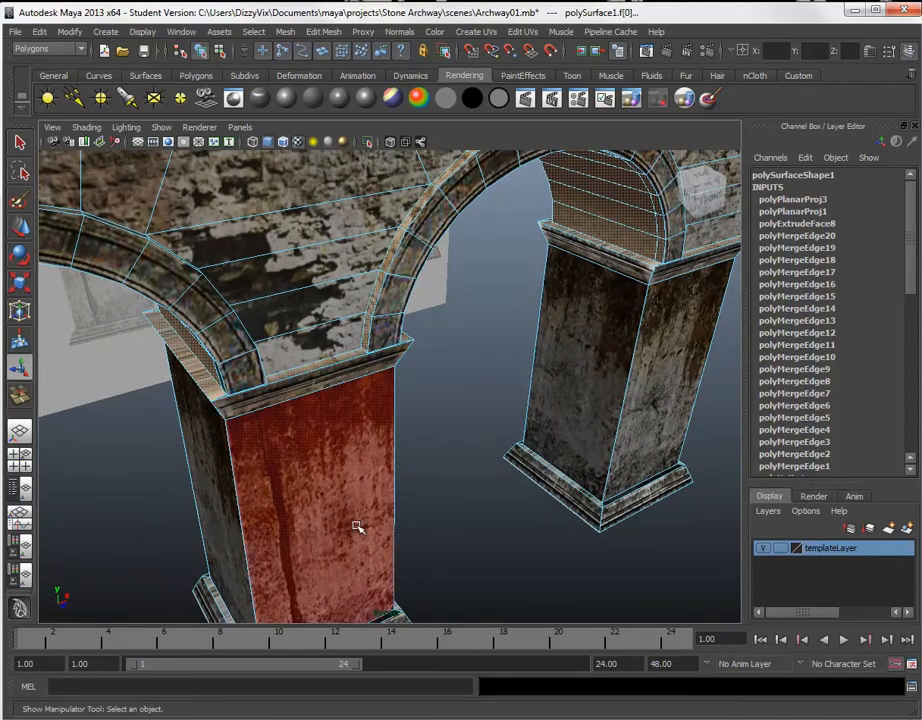
- Add the upward-facing ledge faces around the base of the middle pillar to the selection
{"action": "middle_click_drag", "start_coordinate": [356, 539], "coordinate": [445, 357], "text": "alt"}
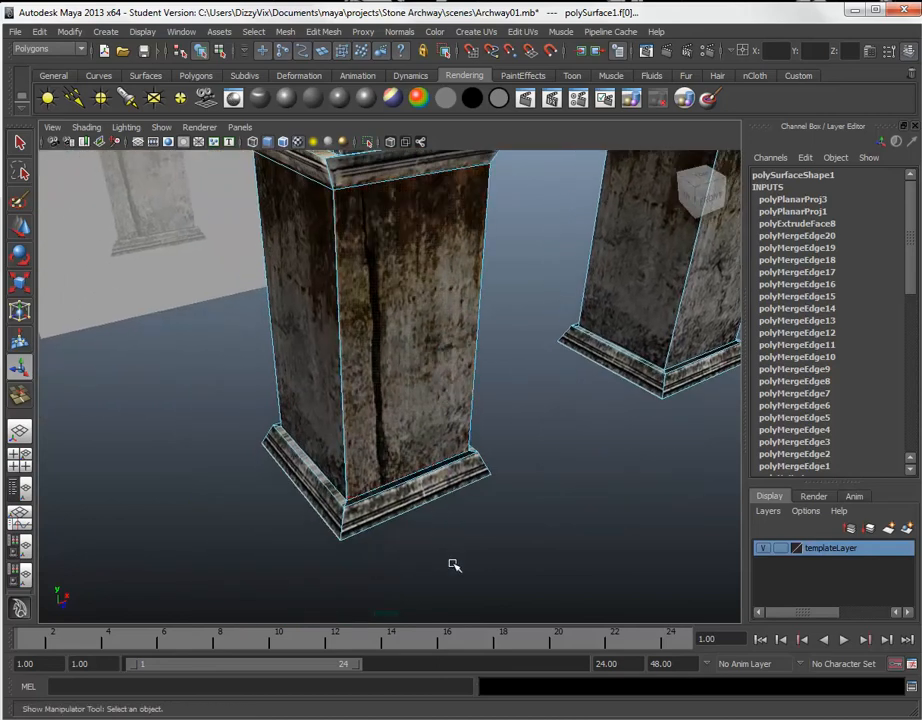
{"action": "right_click_drag", "start_coordinate": [453, 564], "coordinate": [459, 587], "text": "alt"}
{"action": "left_click", "coordinate": [383, 523], "text": "shift"}
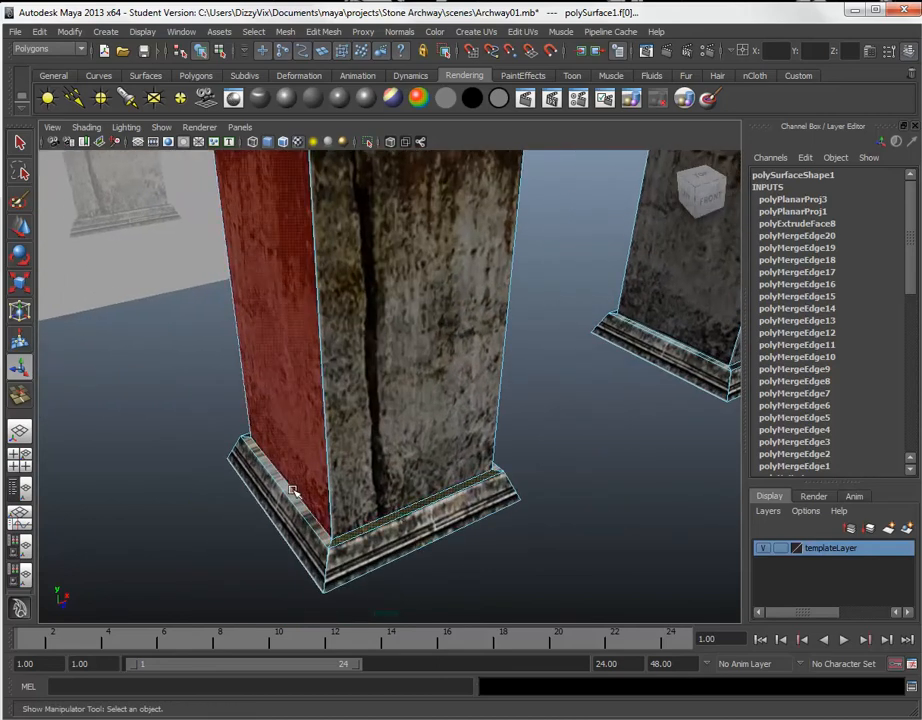
{"action": "left_click_drag", "start_coordinate": [257, 497], "coordinate": [500, 514], "text": "alt"}
{"action": "right_click_drag", "start_coordinate": [500, 514], "coordinate": [593, 420], "text": "alt"}
{"action": "left_click_drag", "start_coordinate": [593, 420], "coordinate": [422, 587], "text": "alt"}
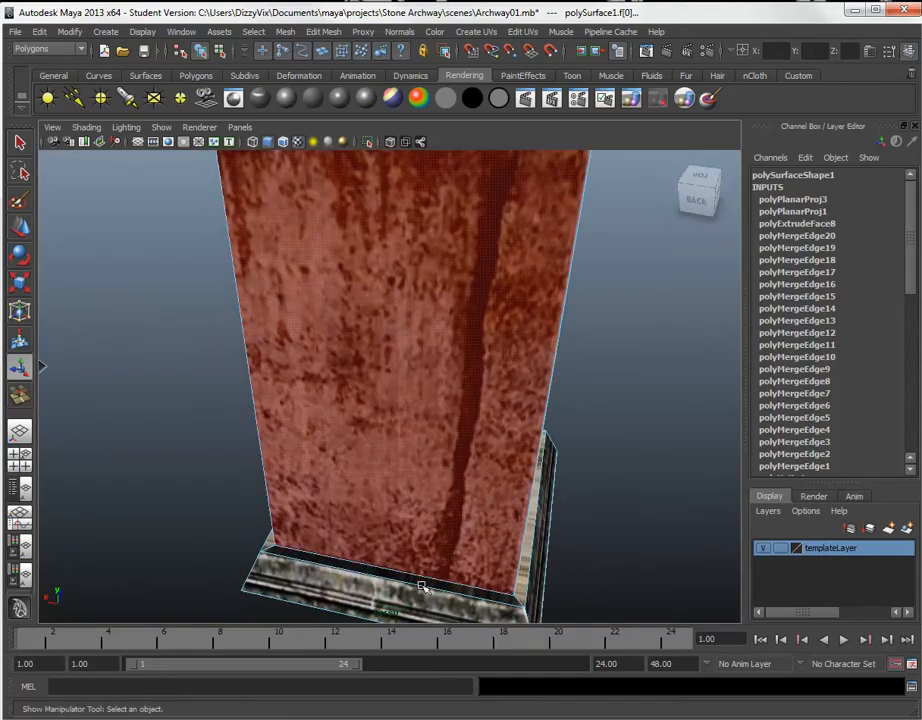
{"action": "left_click_drag", "start_coordinate": [263, 514], "coordinate": [305, 525], "text": "alt"}
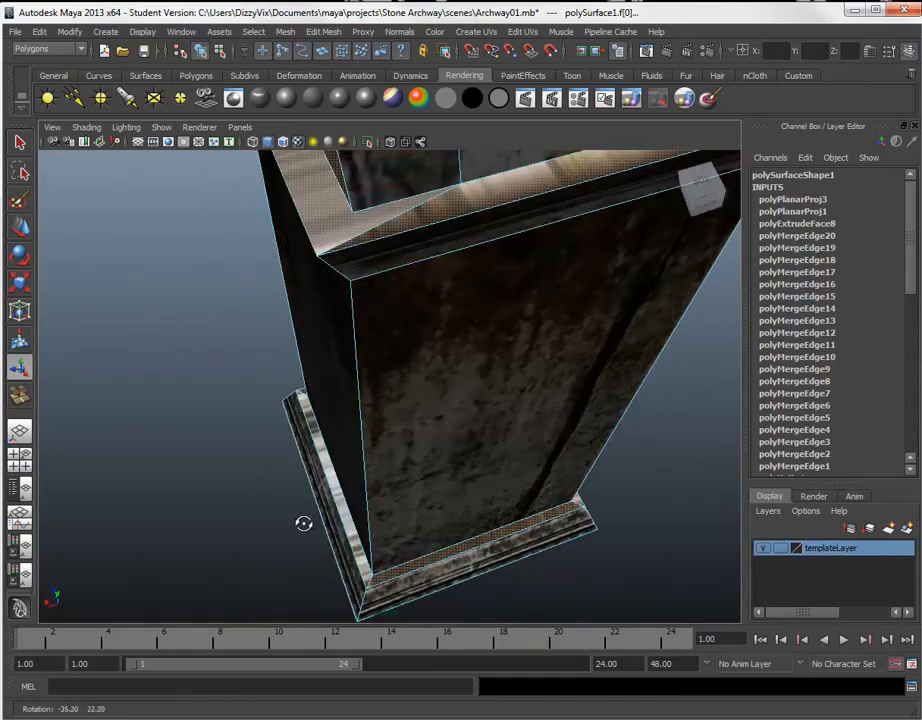
- Add the upward-facing ledge faces around the base of the outer right pillar to the selection
{"action": "middle_click_drag", "start_coordinate": [154, 484], "coordinate": [590, 330], "text": "alt"}
{"action": "left_click", "coordinate": [288, 510], "text": "shift"}
{"action": "left_click_drag", "start_coordinate": [265, 531], "coordinate": [335, 490], "text": "alt"}
{"action": "middle_click_drag", "start_coordinate": [335, 490], "coordinate": [384, 443], "text": "alt"}
{"action": "left_click", "coordinate": [354, 537], "text": "shift"}
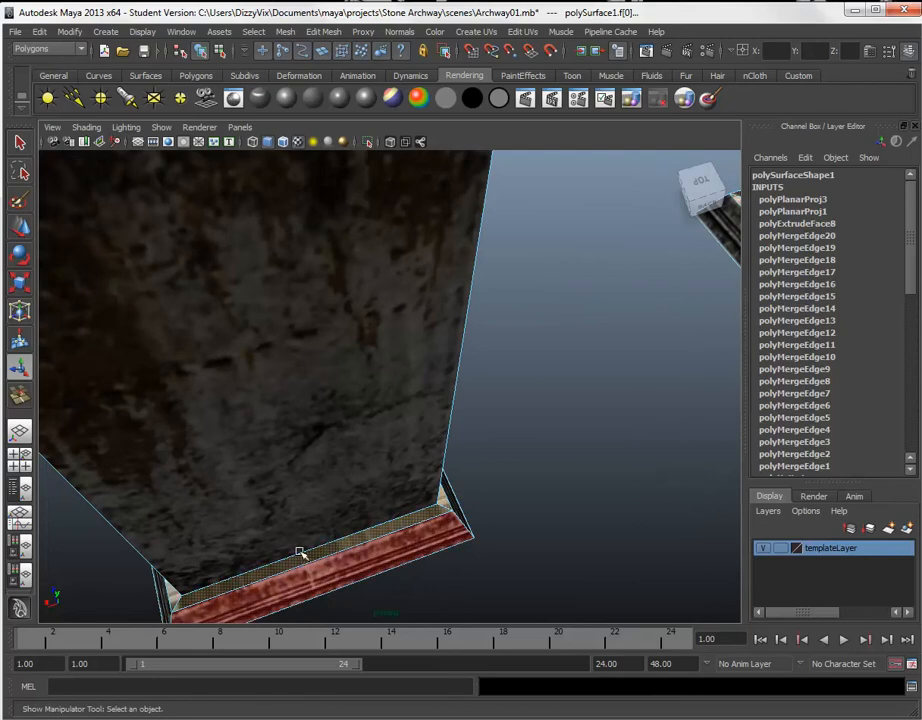
{"action": "middle_click_drag", "start_coordinate": [342, 492], "coordinate": [452, 466], "text": "alt"}
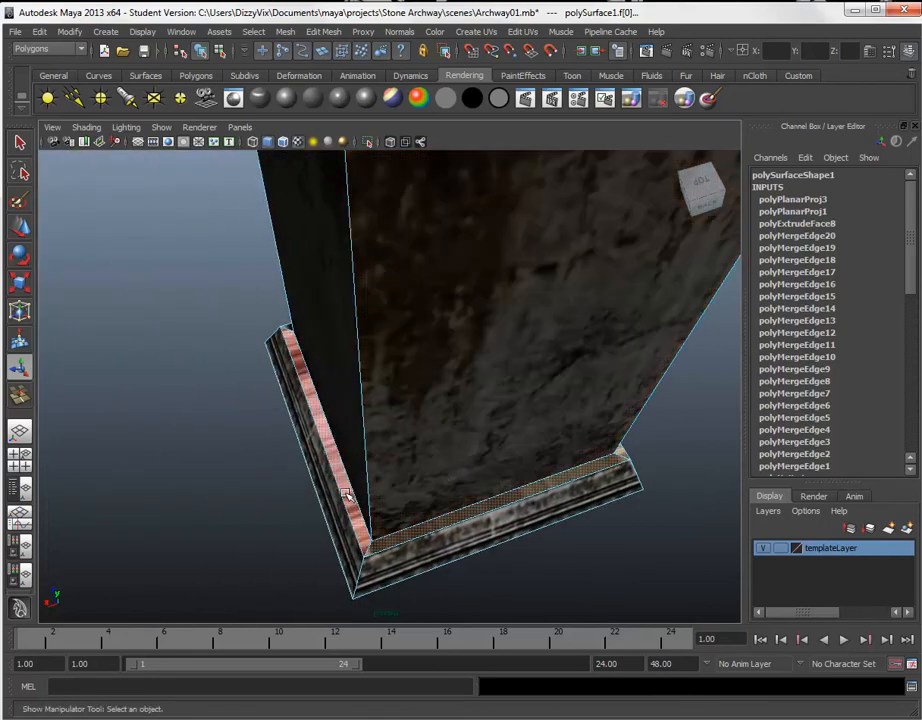
{"action": "left_click_drag", "start_coordinate": [305, 469], "coordinate": [636, 496], "text": "alt"}
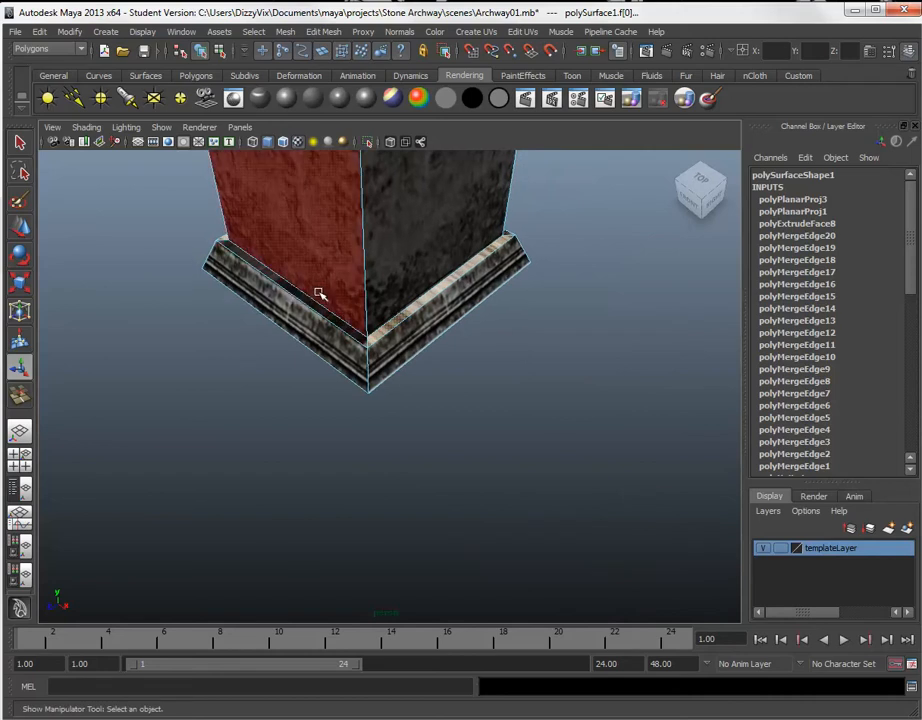
{"action": "middle_click_drag", "start_coordinate": [445, 372], "coordinate": [488, 487], "text": "alt"}
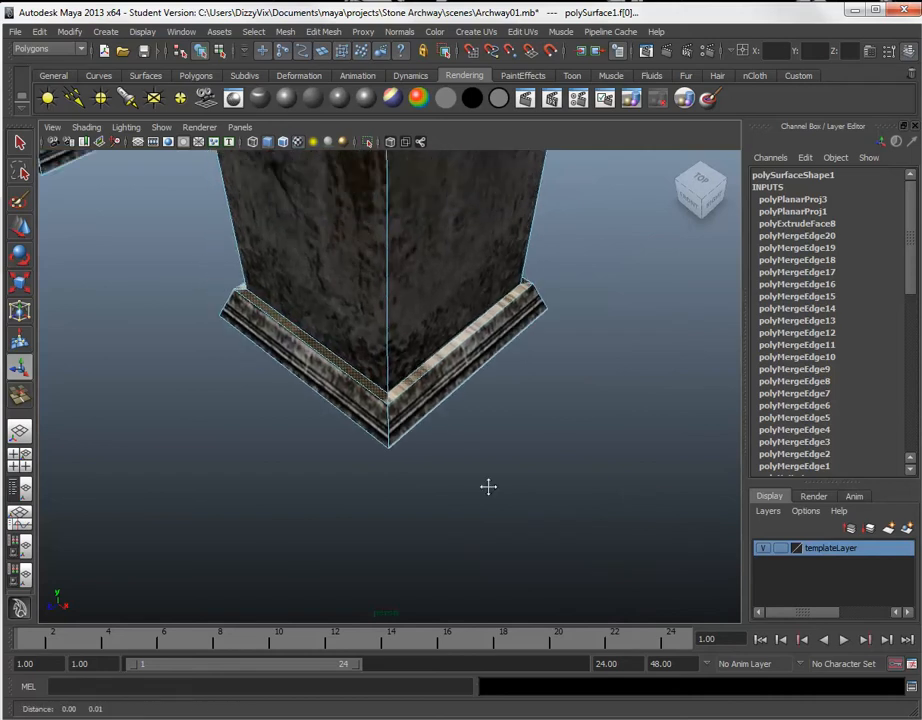
{"action": "left_click_drag", "start_coordinate": [488, 487], "coordinate": [514, 539], "text": "alt"}
{"action": "right_click_drag", "start_coordinate": [514, 539], "coordinate": [428, 358], "text": "alt"}
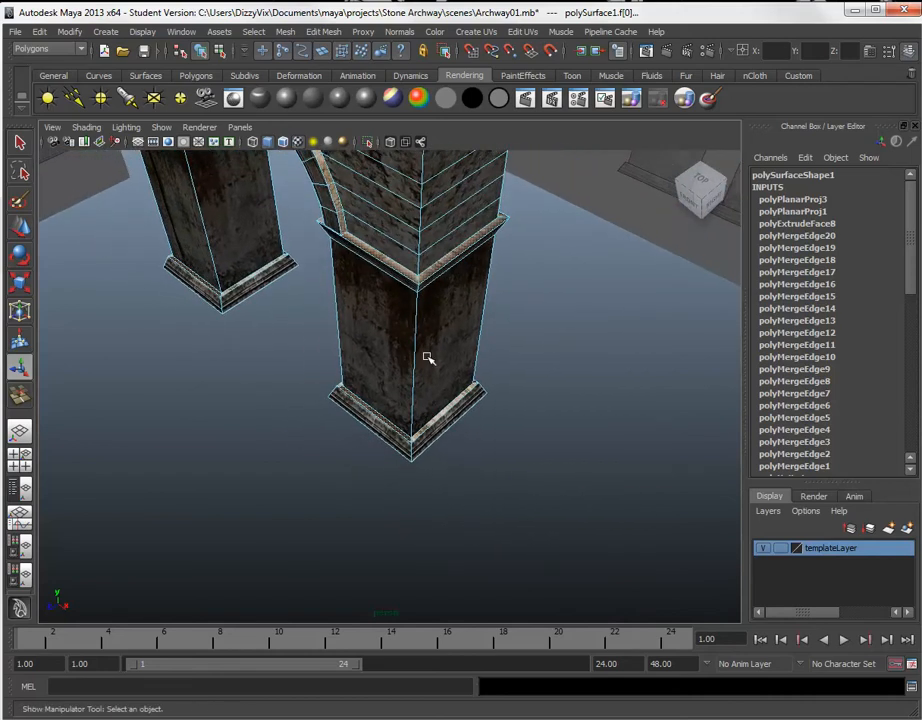
- Add the top faces of both upper pillar blocks and the walkway faces between them to the selection
{"action": "middle_click_drag", "start_coordinate": [428, 358], "coordinate": [465, 500], "text": "alt"}
{"action": "right_click_drag", "start_coordinate": [465, 500], "coordinate": [474, 528], "text": "alt"}
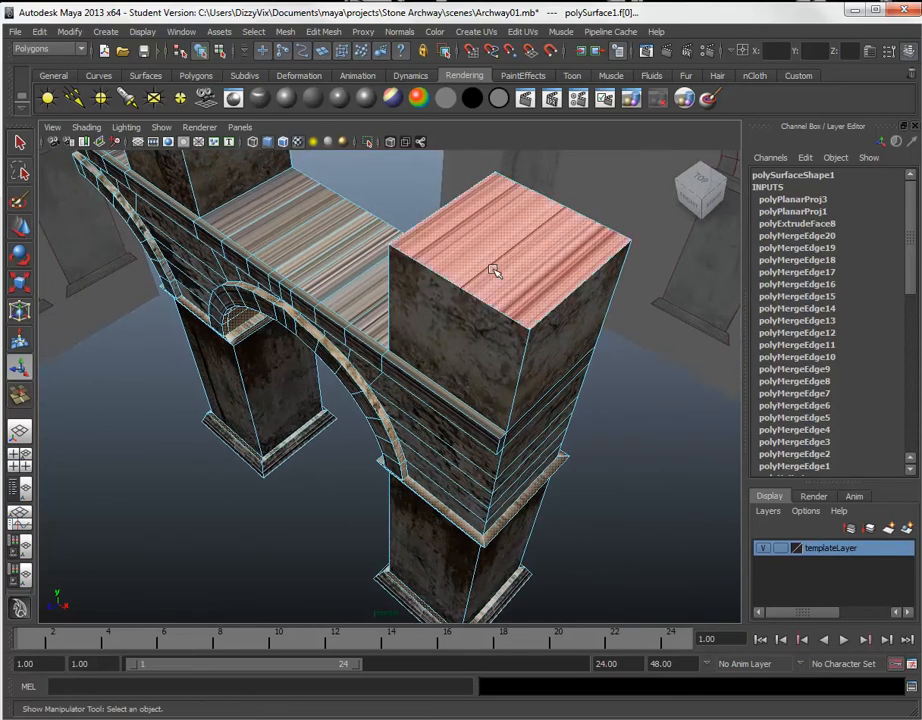
{"action": "left_click_drag", "start_coordinate": [349, 330], "coordinate": [488, 397], "text": "alt"}
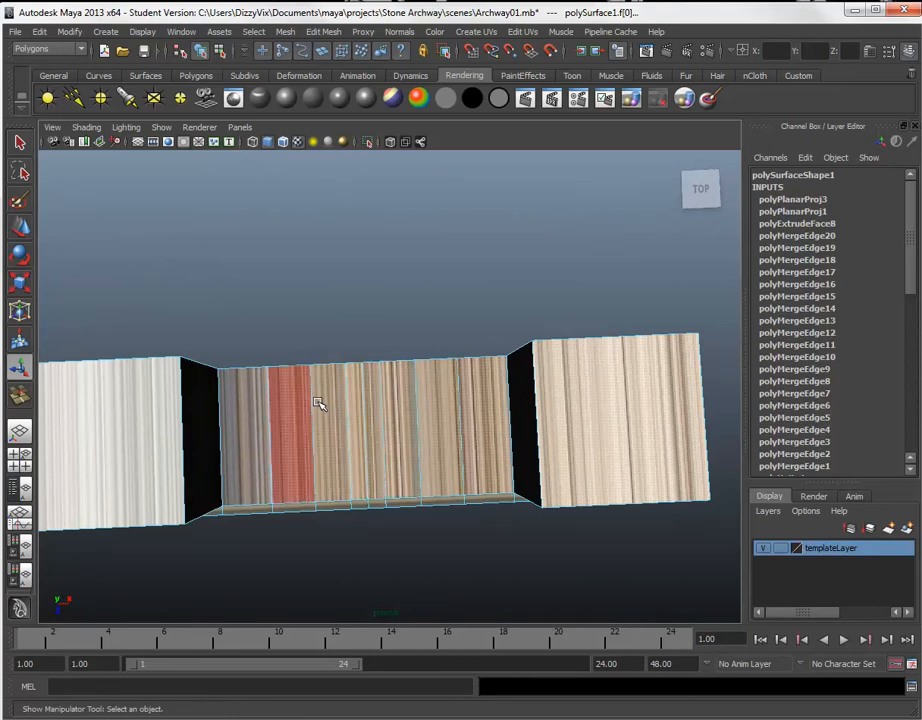
{"action": "middle_click_drag", "start_coordinate": [123, 442], "coordinate": [435, 374], "text": "alt"}
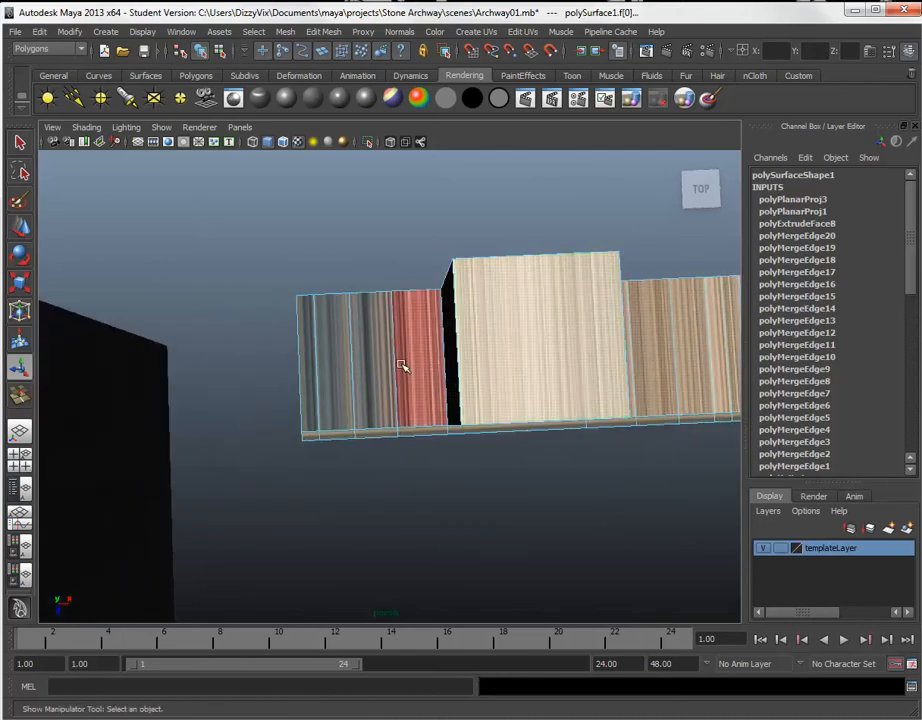
- Add the narrow top faces of the front ledge along the whole length of the archway to the selection
{"action": "left_click", "coordinate": [312, 432]}
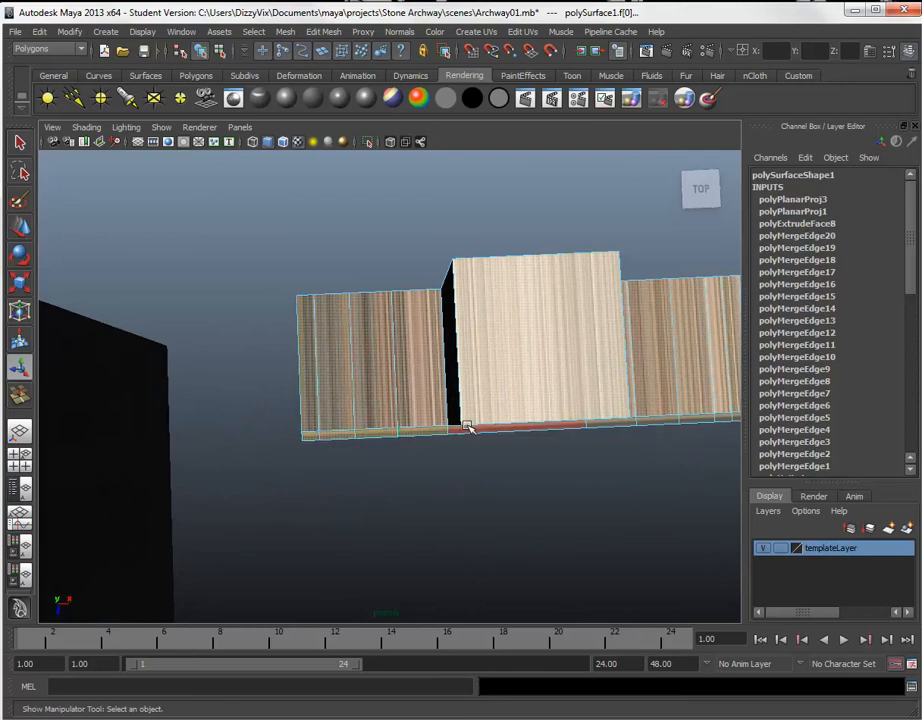
{"action": "middle_click_drag", "start_coordinate": [468, 428], "coordinate": [385, 303], "text": "alt"}
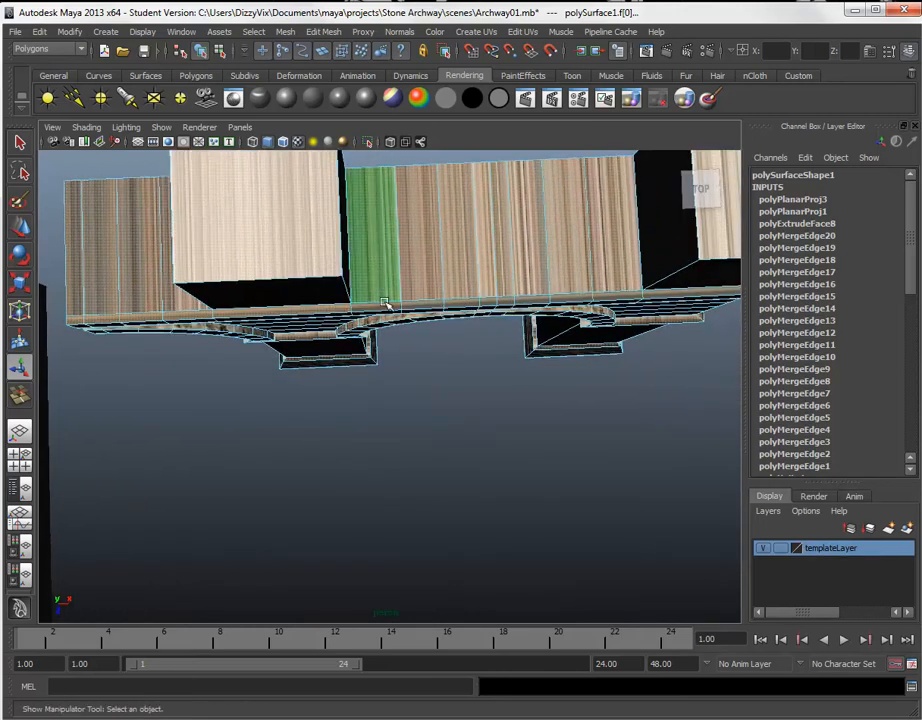
{"action": "left_click", "coordinate": [466, 304]}
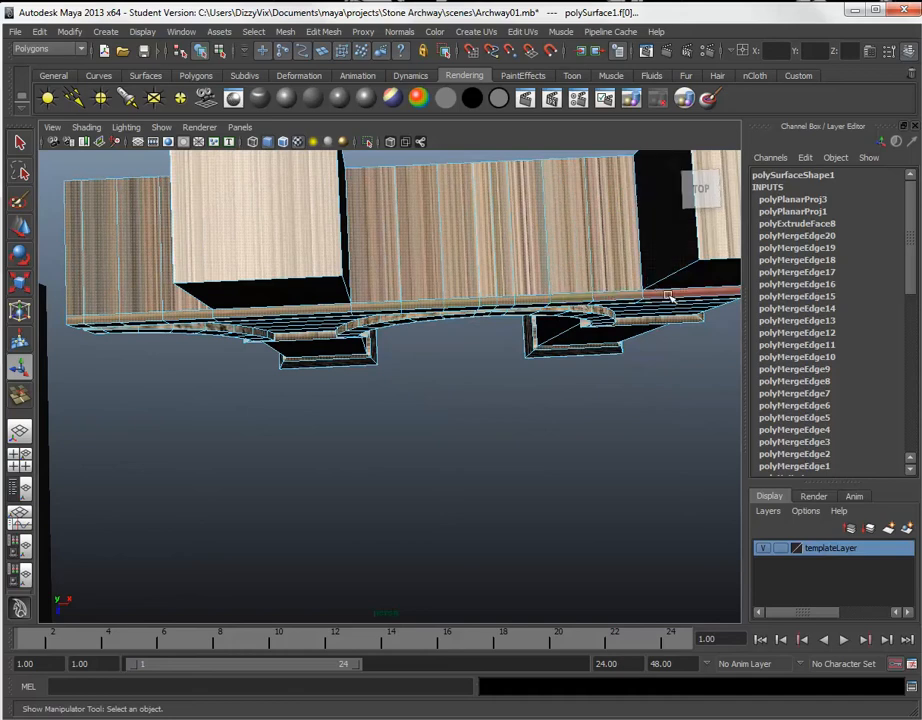
{"action": "middle_click_drag", "start_coordinate": [610, 370], "coordinate": [594, 352], "text": "alt"}
{"action": "left_click_drag", "start_coordinate": [594, 352], "coordinate": [504, 339], "text": "alt"}
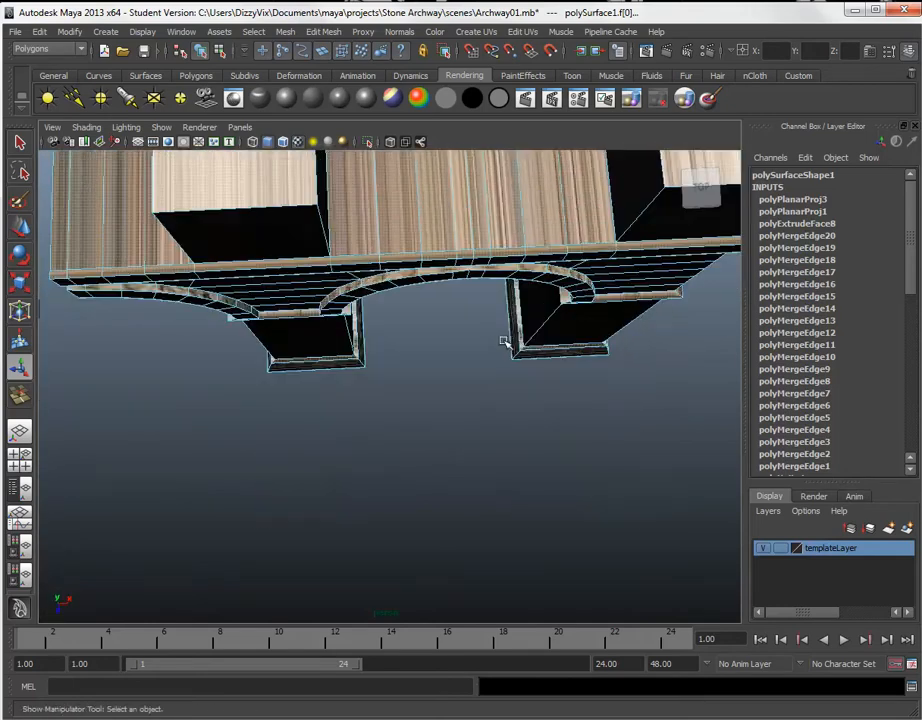
- Apply a planar mapping from the Y axis to the selected faces, with projection width and height of 24
{"action": "right_click_drag", "start_coordinate": [504, 339], "coordinate": [477, 334], "text": "alt"}
{"action": "left_click_drag", "start_coordinate": [476, 334], "coordinate": [453, 391], "text": "alt"}
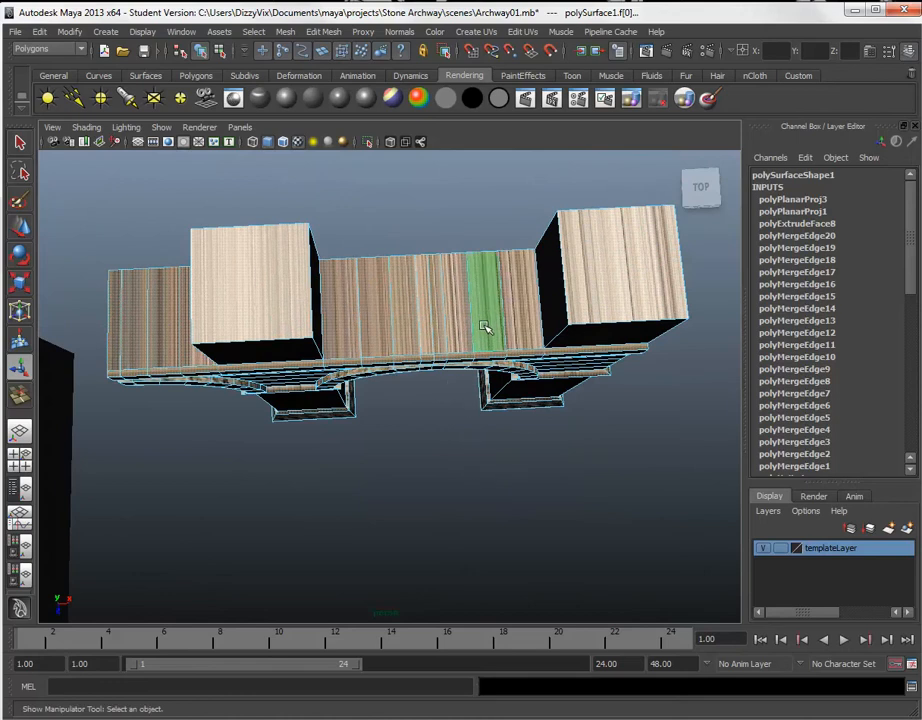
{"action": "left_click", "coordinate": [479, 32]}
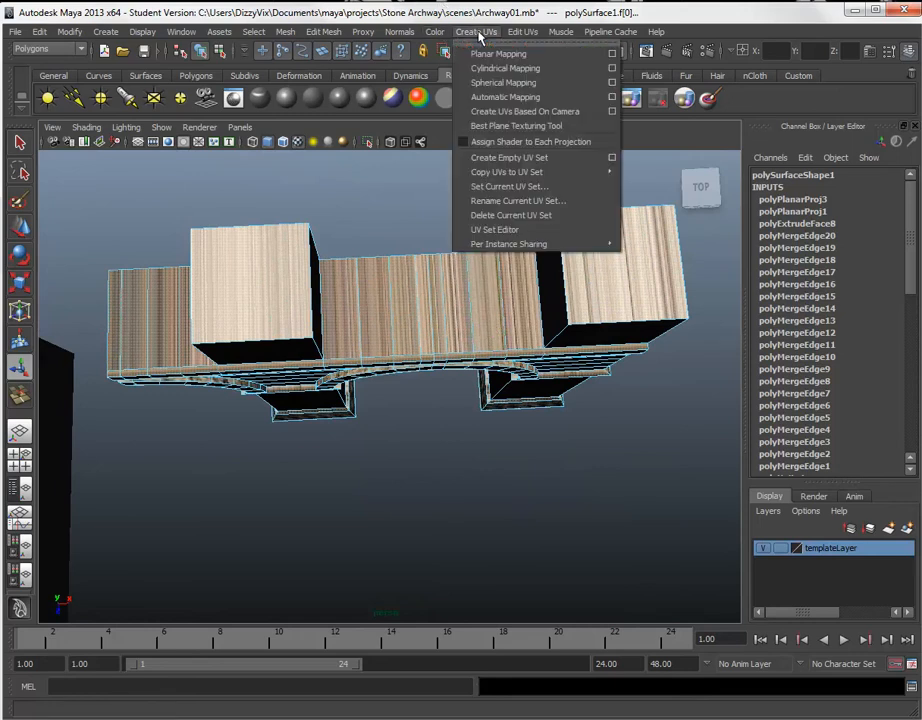
{"action": "left_click", "coordinate": [614, 54]}
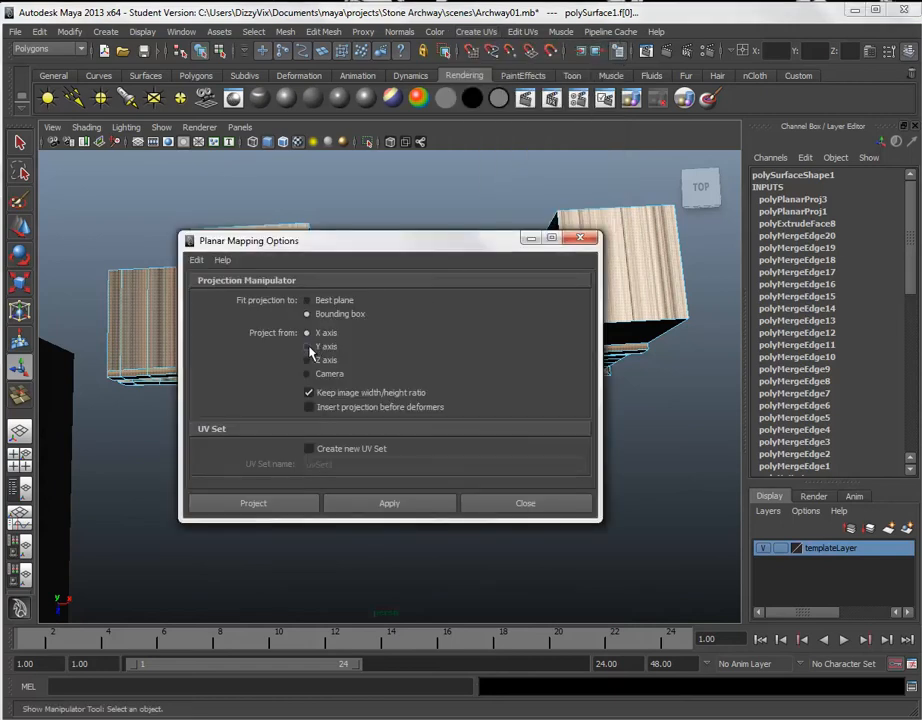
{"action": "left_click", "coordinate": [287, 505]}
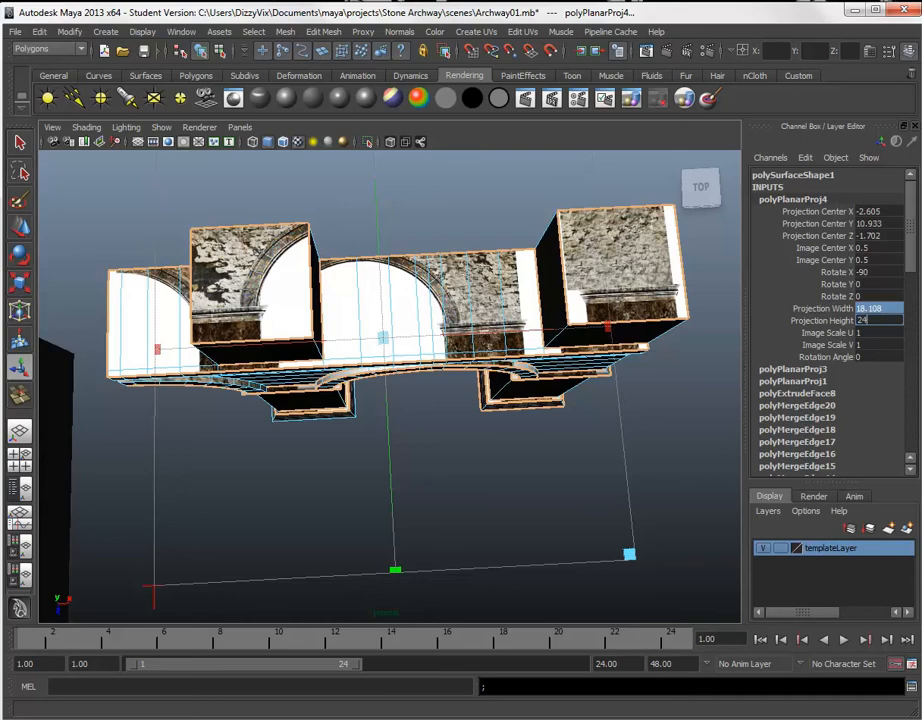
{"action": "key", "text": "Return"}
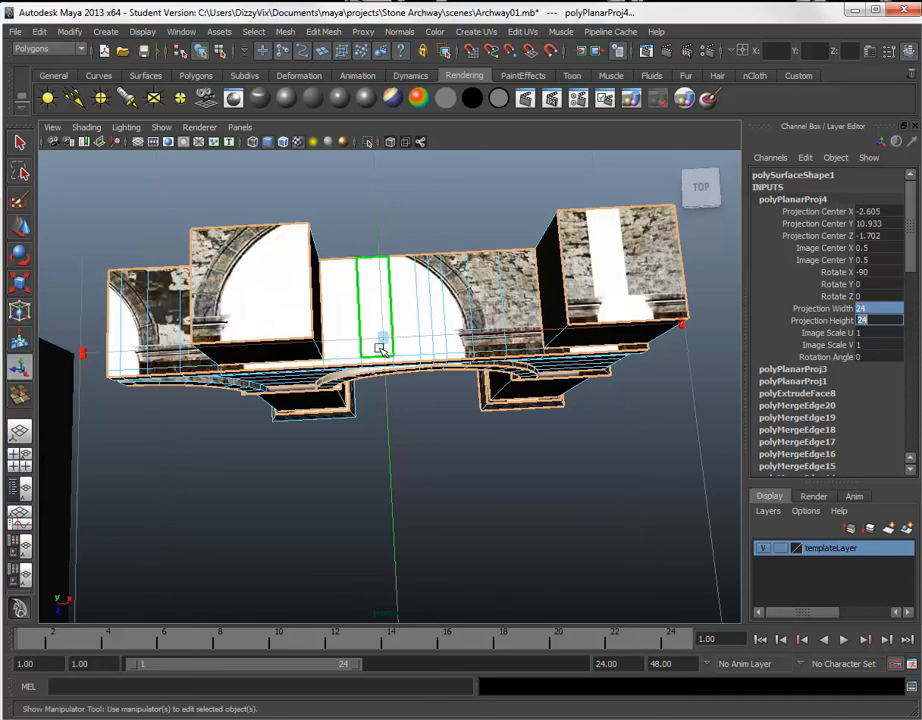
- Move the projection center to about X -0.12, Z 7.69 so solid stone texture covers the faces, and clear the selection
{"action": "left_click_drag", "start_coordinate": [384, 338], "coordinate": [461, 576]}
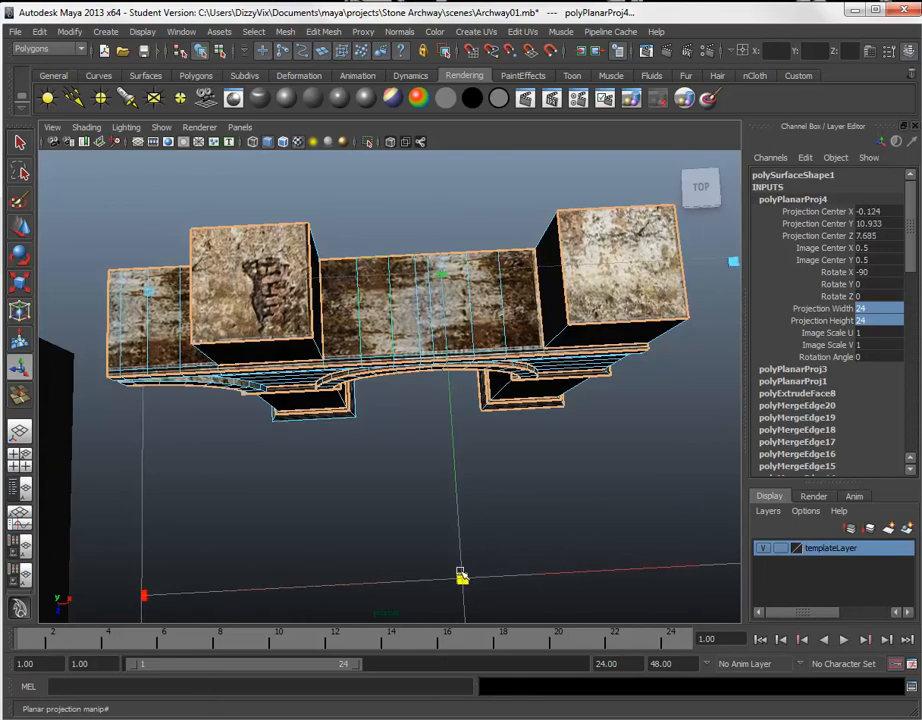
{"action": "left_click_drag", "start_coordinate": [434, 521], "coordinate": [366, 444], "text": "alt"}
{"action": "left_click", "coordinate": [401, 503]}
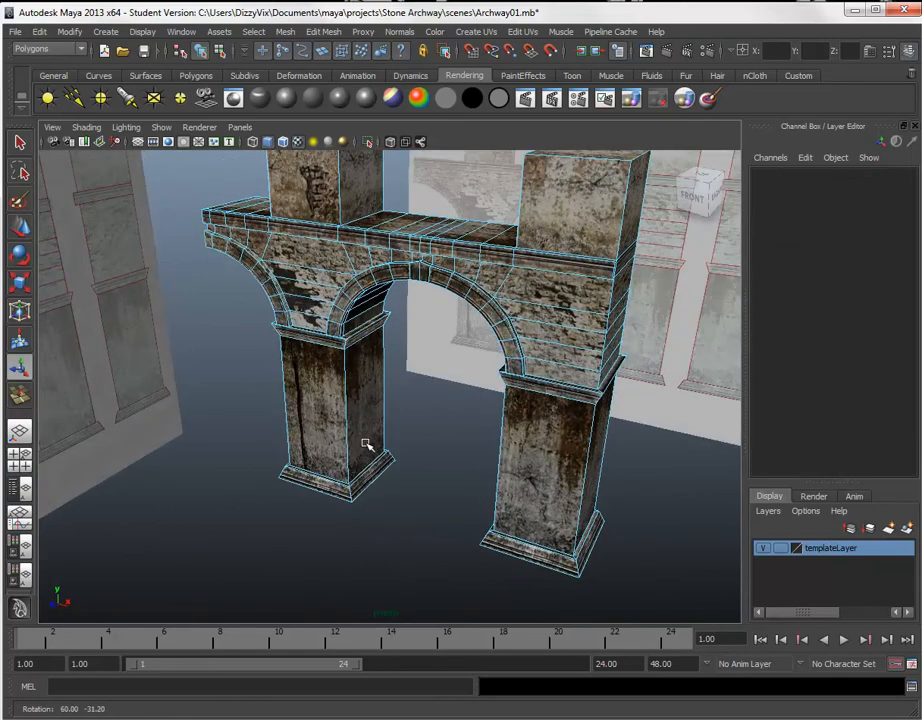
- Hide the templateLayer, return the archway to object mode and turn off the wireframe on shaded display
{"action": "left_click", "coordinate": [762, 548]}
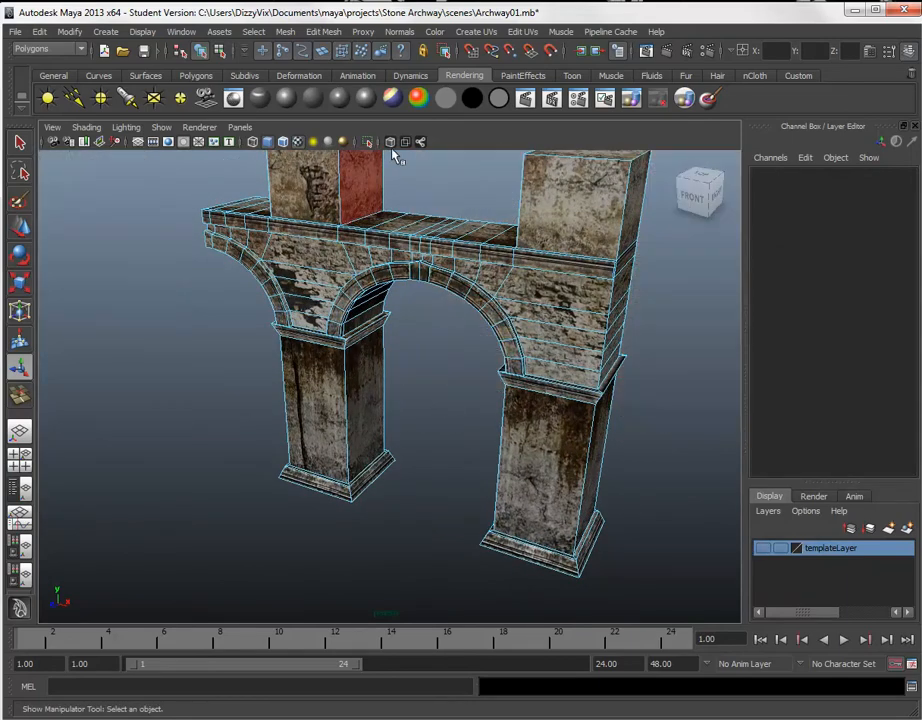
{"action": "left_click", "coordinate": [282, 142]}
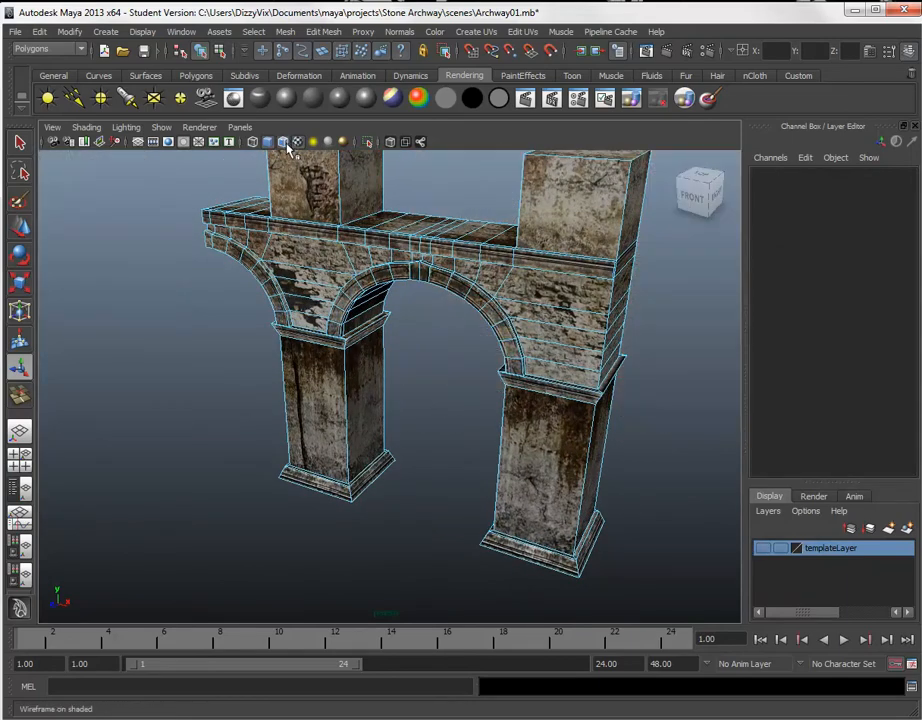
{"action": "right_click_drag", "start_coordinate": [367, 232], "coordinate": [366, 222]}
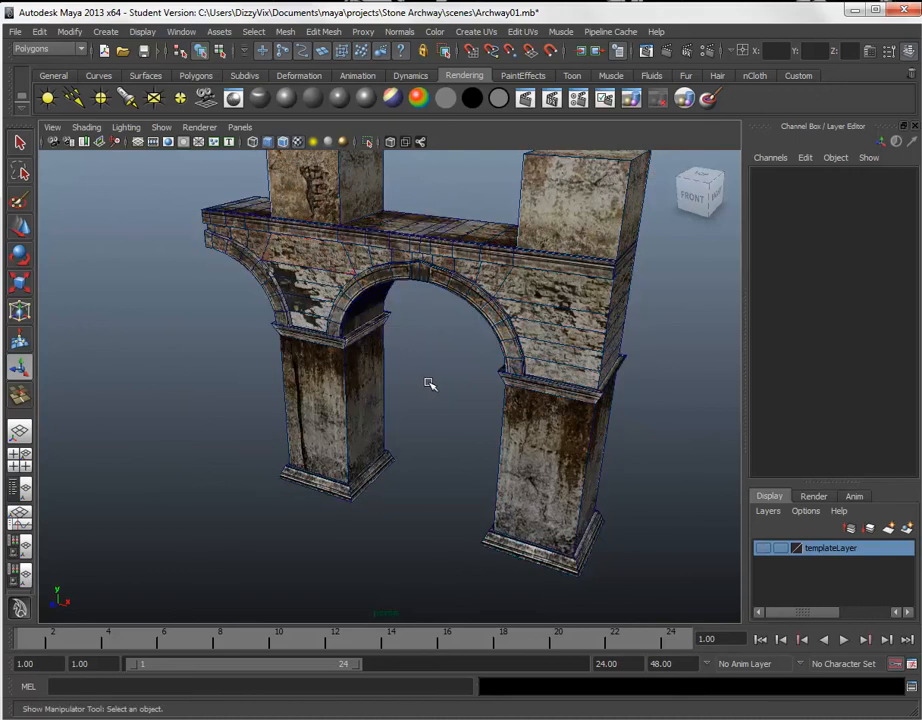
{"action": "left_click", "coordinate": [285, 143]}
{"action": "left_click_drag", "start_coordinate": [410, 371], "coordinate": [504, 422], "text": "alt"}
{"action": "left_click_drag", "start_coordinate": [451, 288], "coordinate": [492, 305], "text": "alt"}
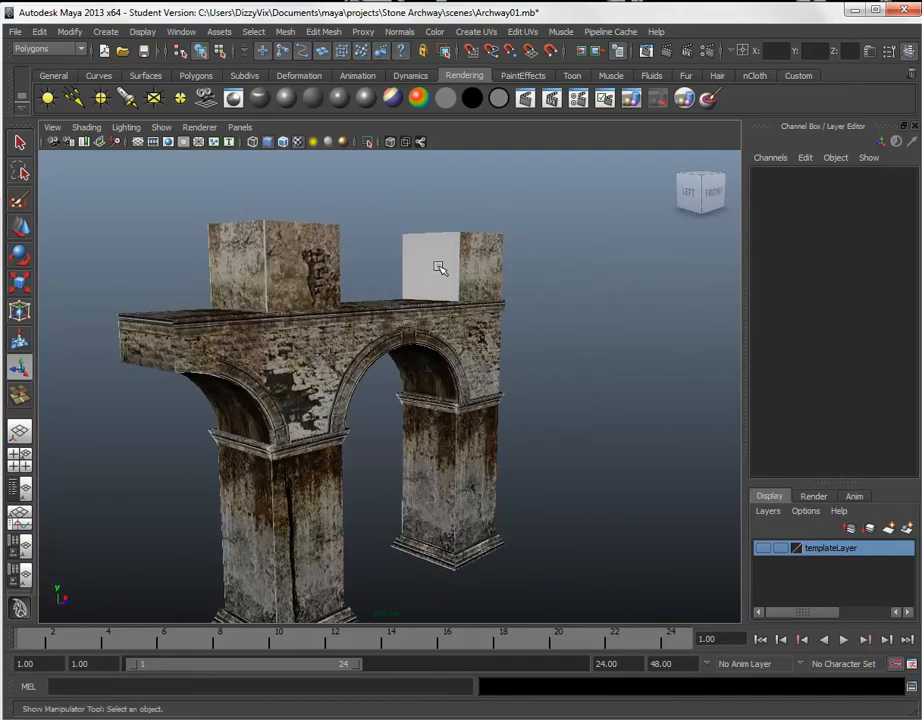
- Select the untextured inner side face of the outer right upper block and planar-map it from the X axis
{"action": "left_click", "coordinate": [390, 298]}
{"action": "right_click_drag", "start_coordinate": [390, 298], "coordinate": [391, 326]}
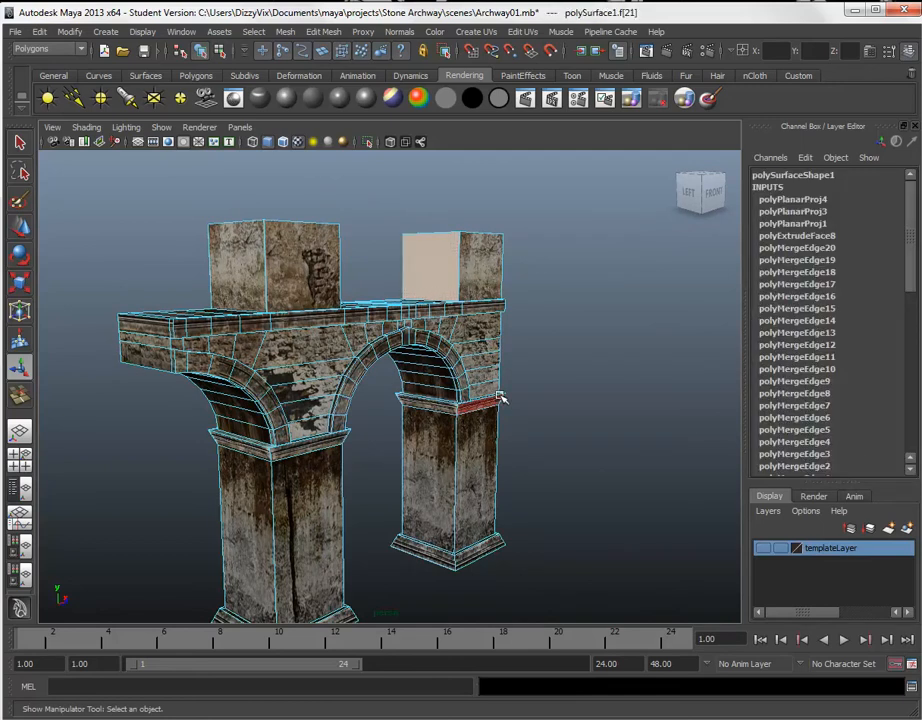
{"action": "left_click", "coordinate": [466, 33]}
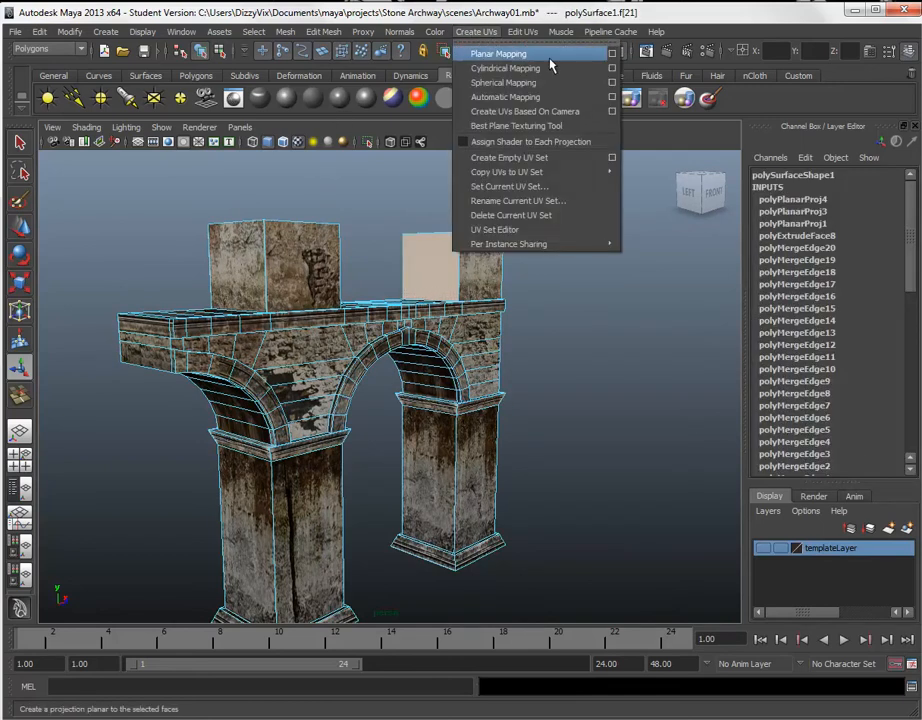
{"action": "left_click", "coordinate": [609, 55]}
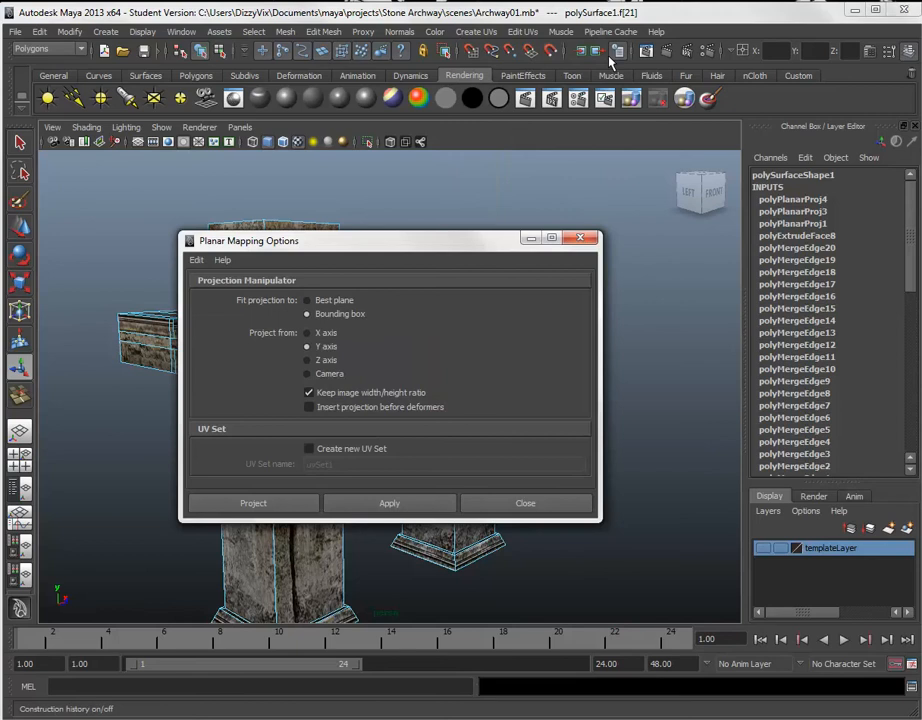
{"action": "left_click_drag", "start_coordinate": [550, 225], "coordinate": [725, 191]}
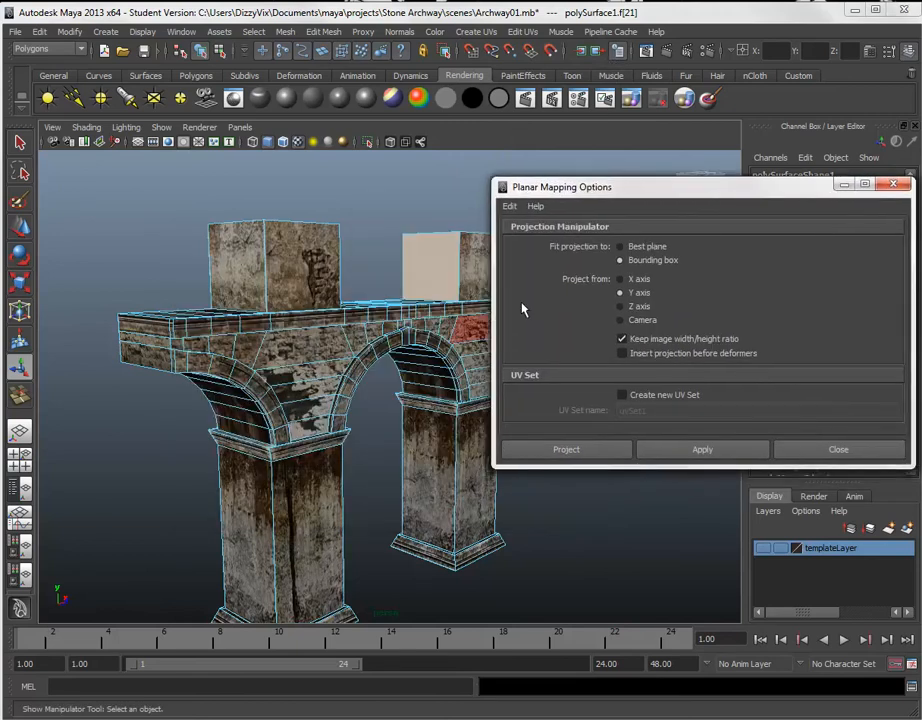
{"action": "left_click", "coordinate": [624, 280]}
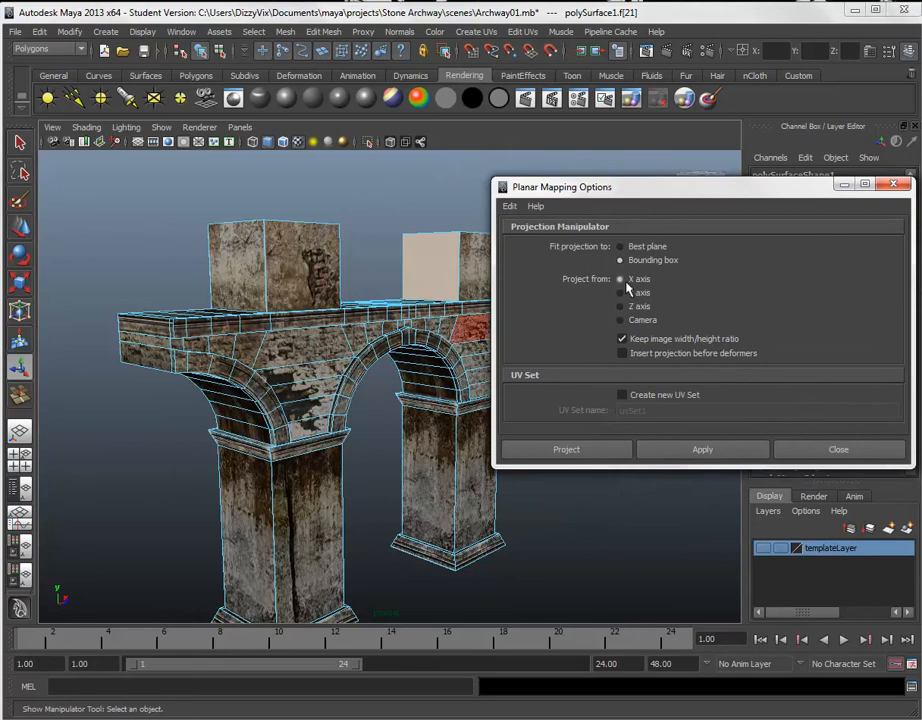
{"action": "left_click", "coordinate": [605, 449]}
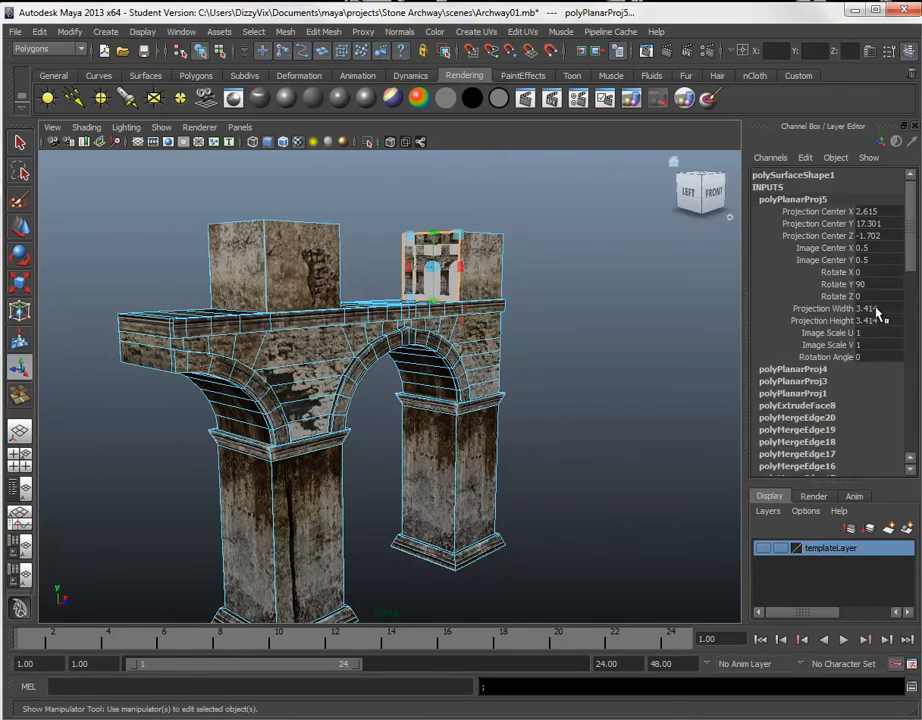
- Set the projection width and height to 24 and move its center to about Y 11.85, Z -16.36 over solid stone
{"action": "left_click_drag", "start_coordinate": [876, 313], "coordinate": [871, 334]}
{"action": "left_click", "coordinate": [882, 312]}
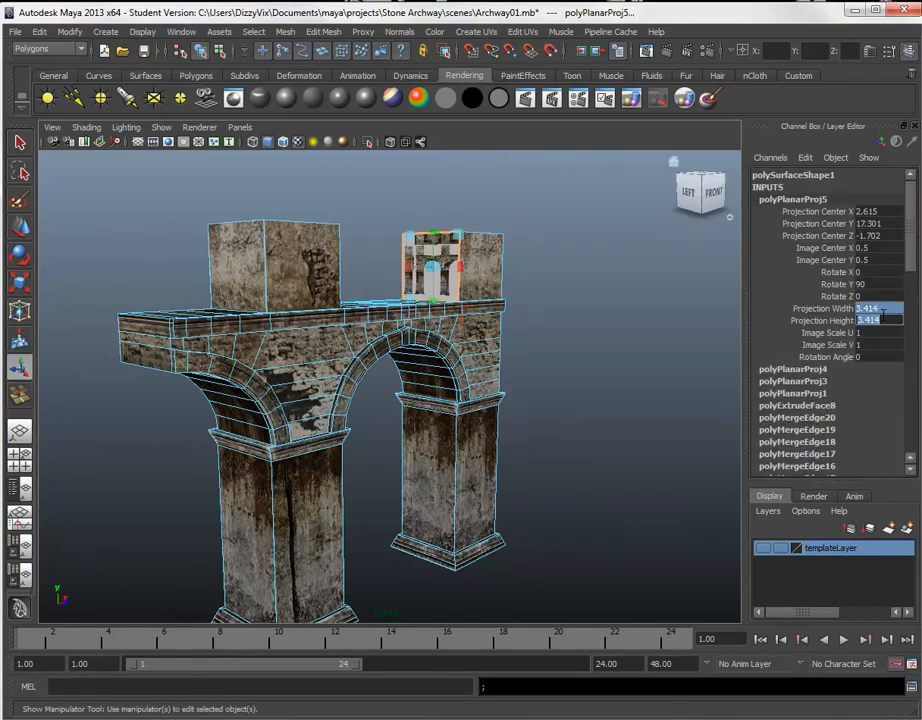
{"action": "type", "text": "24"}
{"action": "key", "text": "Return"}
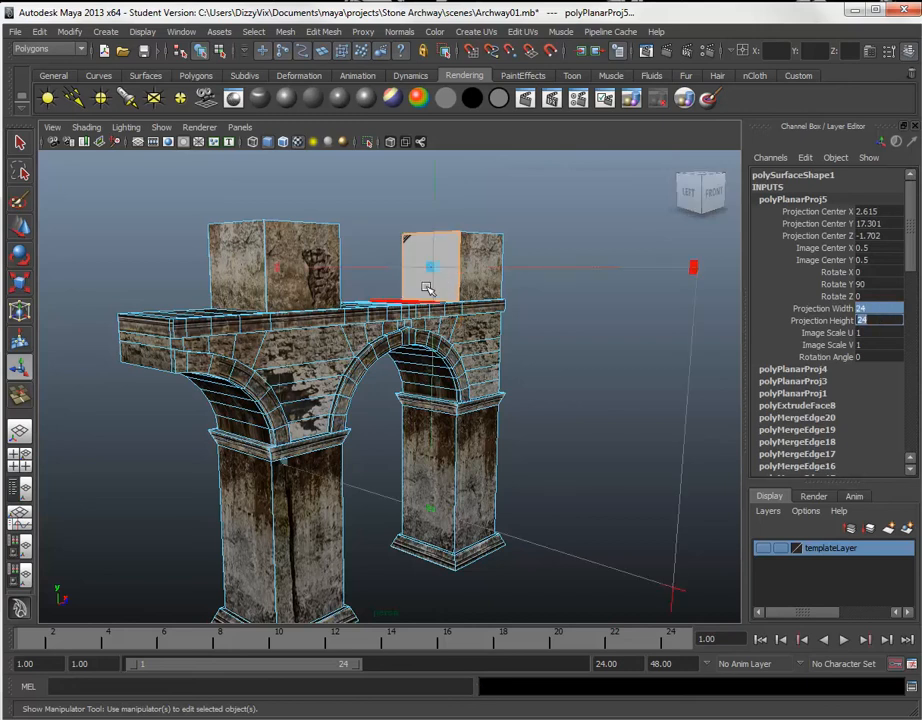
{"action": "left_click_drag", "start_coordinate": [447, 308], "coordinate": [256, 360]}
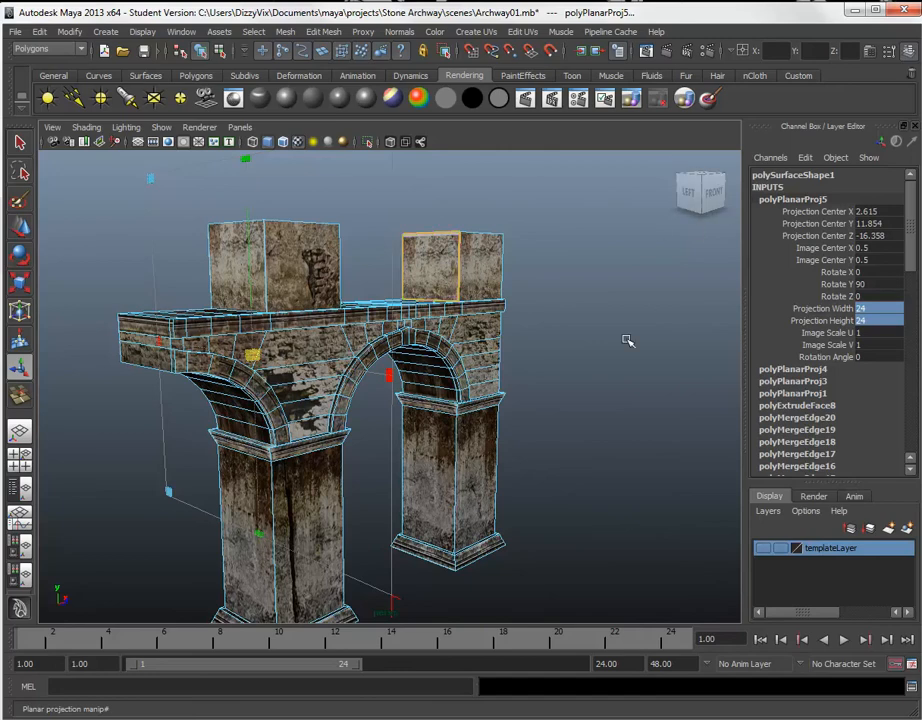
{"action": "left_click", "coordinate": [611, 429]}
{"action": "left_click_drag", "start_coordinate": [520, 374], "coordinate": [539, 372], "text": "alt"}
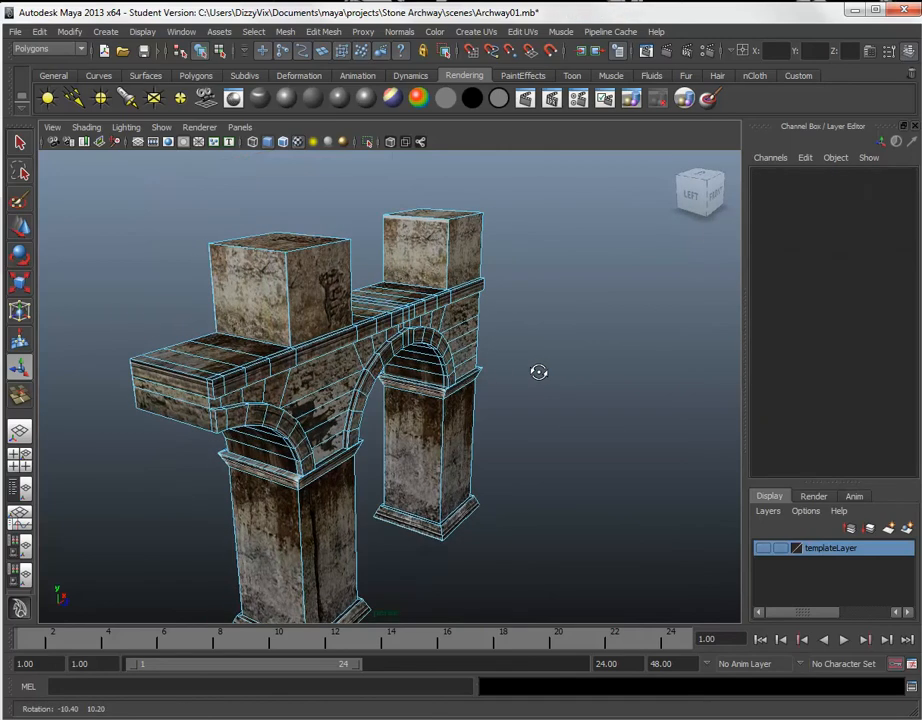
- Nudge the side face's projection to about Y 11.99, Z -16.41 and check the texture seam in object mode
{"action": "key", "text": "ctrl+z"}
{"action": "left_click_drag", "start_coordinate": [203, 324], "coordinate": [204, 321]}
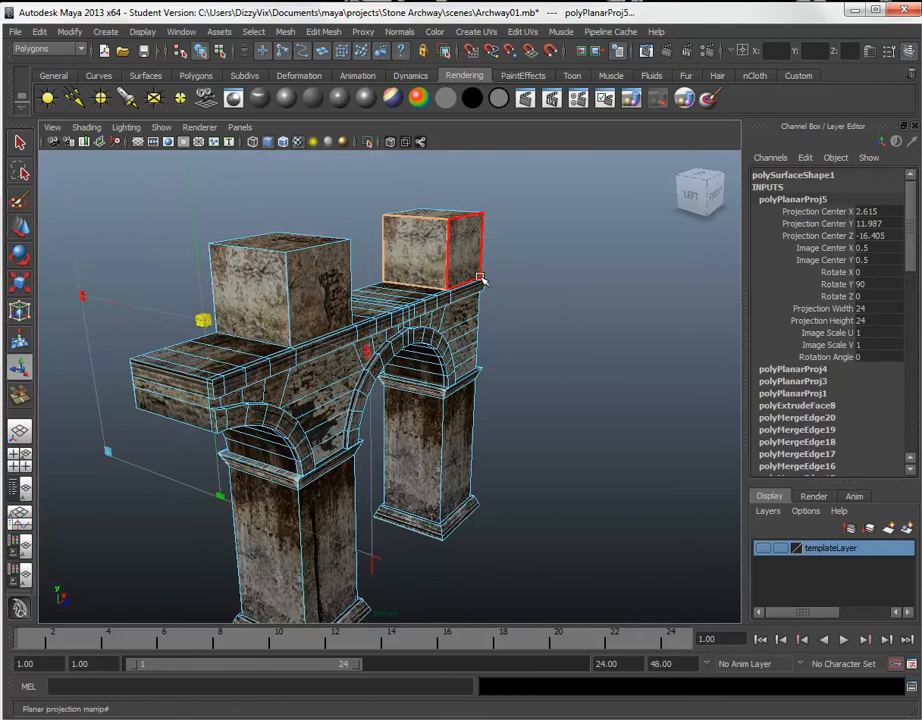
{"action": "left_click", "coordinate": [521, 309]}
{"action": "right_click_drag", "start_coordinate": [530, 320], "coordinate": [556, 370], "text": "alt"}
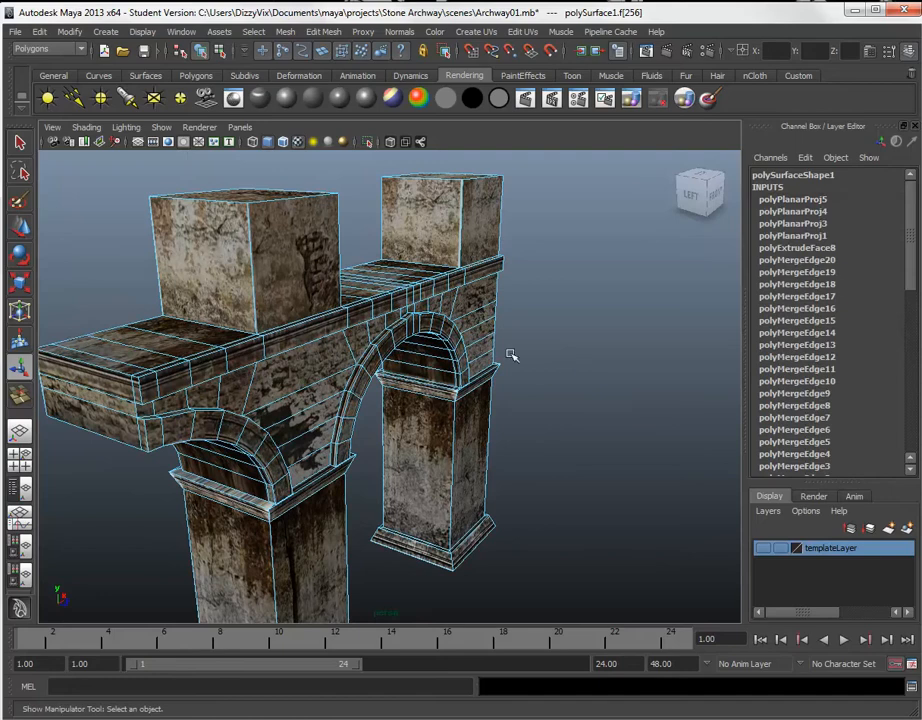
{"action": "right_click_drag", "start_coordinate": [496, 350], "coordinate": [562, 333]}
{"action": "left_click", "coordinate": [638, 354]}
{"action": "left_click_drag", "start_coordinate": [594, 330], "coordinate": [597, 331], "text": "alt"}
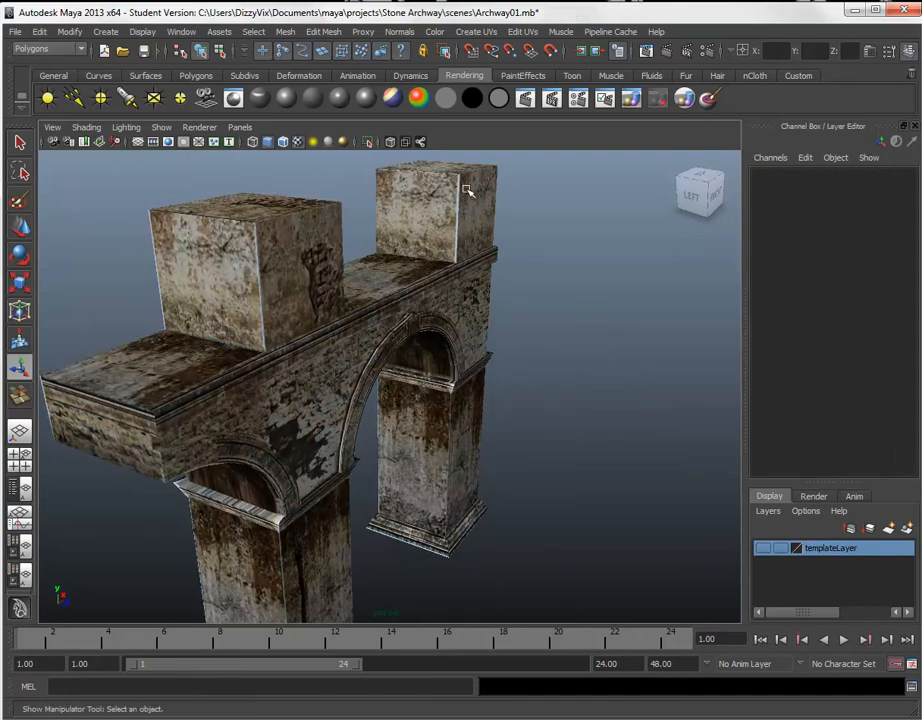
- Bring back the side face's projection manipulator and nudge the projection center to about Y 12.04, Z -16.29
{"action": "key", "text": "ctrl+z"}
{"action": "key", "text": "ctrl+z"}
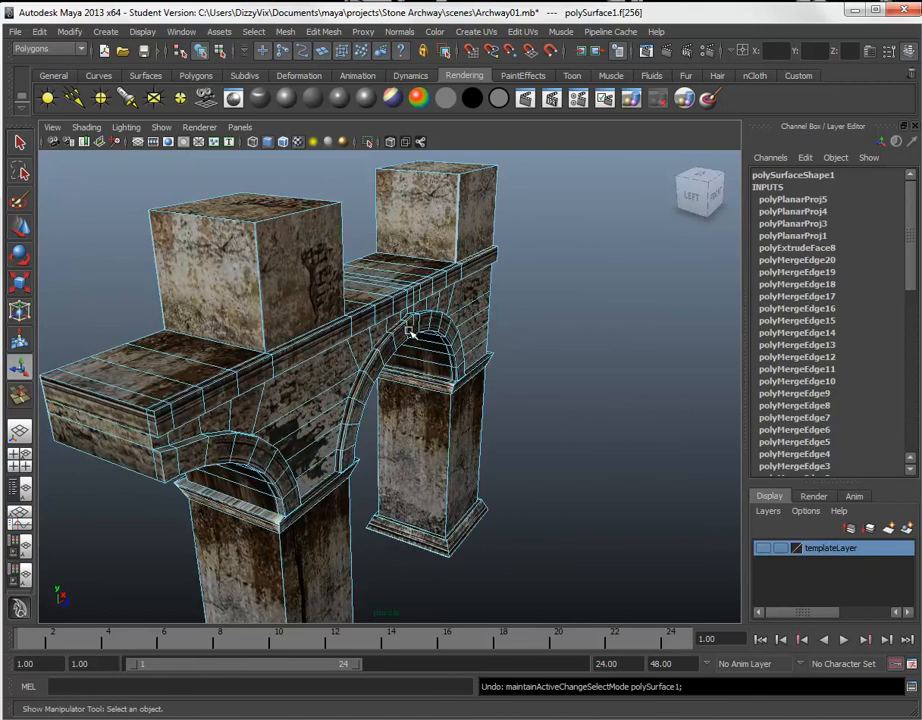
{"action": "key", "text": "ctrl+z"}
{"action": "left_click_drag", "start_coordinate": [159, 296], "coordinate": [160, 296]}
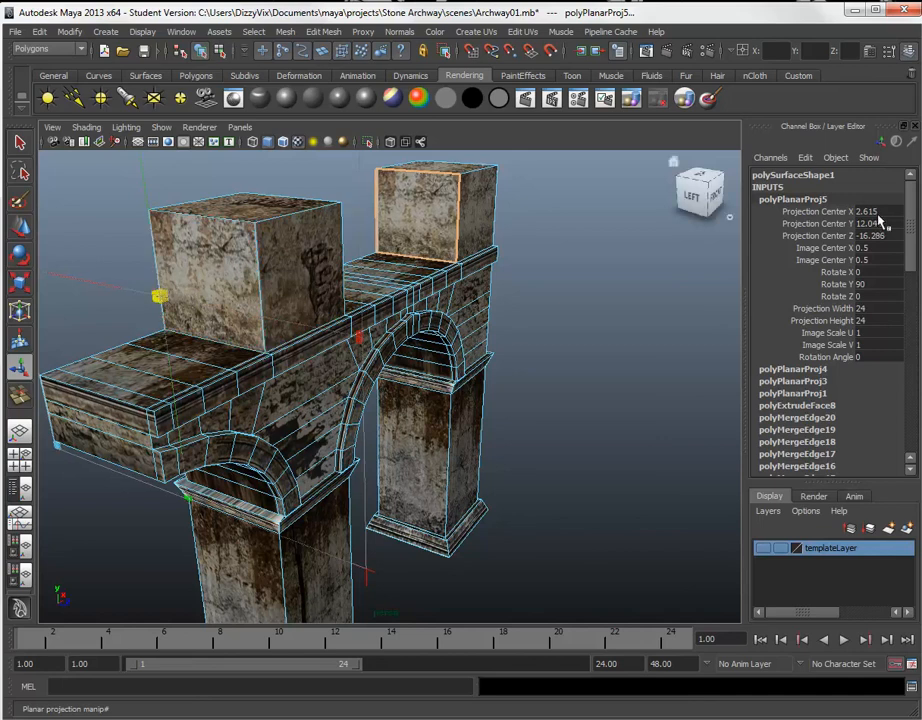
{"action": "left_click", "coordinate": [588, 337]}
{"action": "right_click", "coordinate": [434, 312]}
{"action": "key", "text": "ctrl+z"}
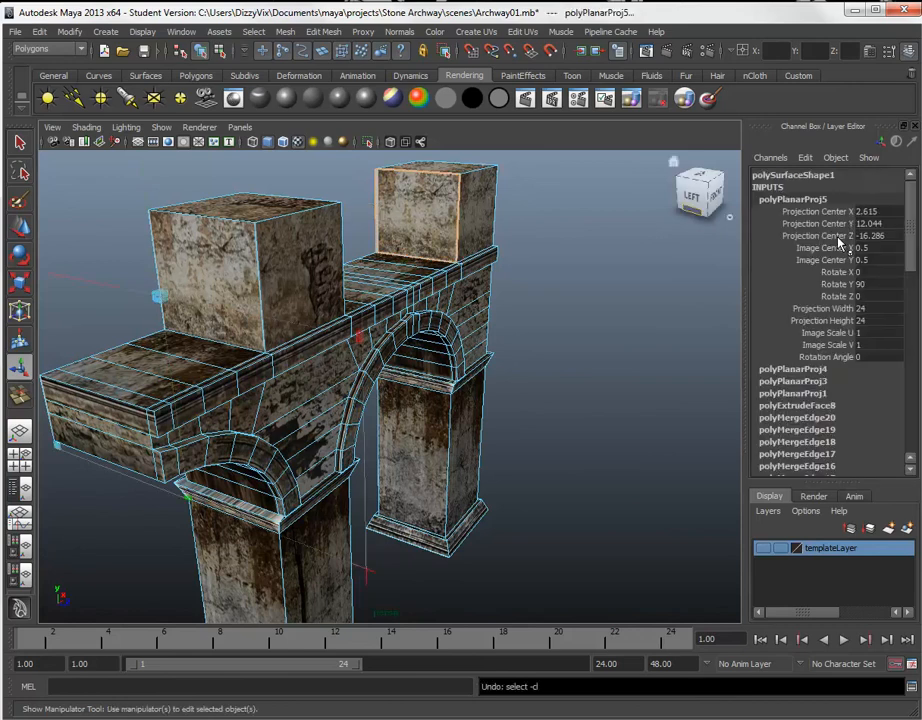
- Shift the side face's Projection Center Z to -16.386 and return the archway to object mode with nothing selected
{"action": "left_click", "coordinate": [839, 236]}
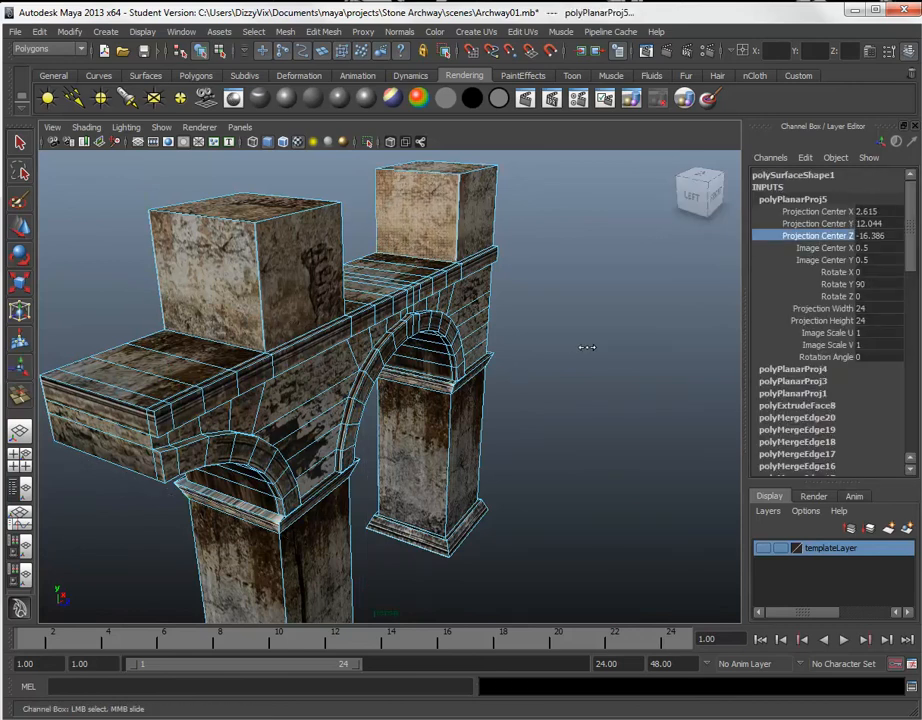
{"action": "left_click", "coordinate": [584, 348]}
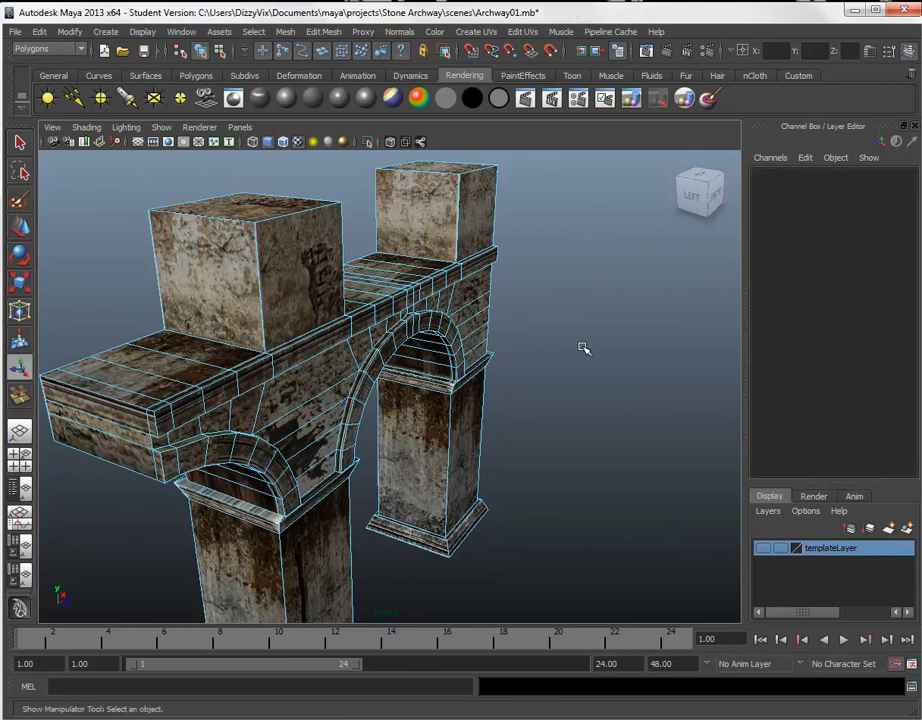
{"action": "right_click", "coordinate": [515, 347]}
{"action": "right_click_drag", "start_coordinate": [478, 311], "coordinate": [531, 315]}
{"action": "key", "text": "ctrl+z"}
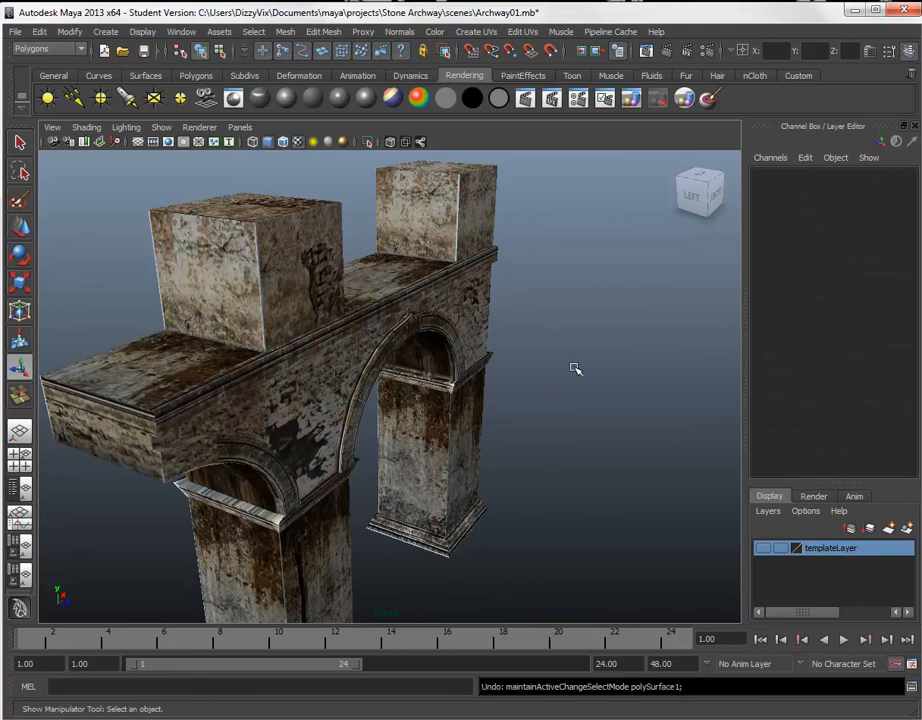
{"action": "key", "text": "ctrl+z"}
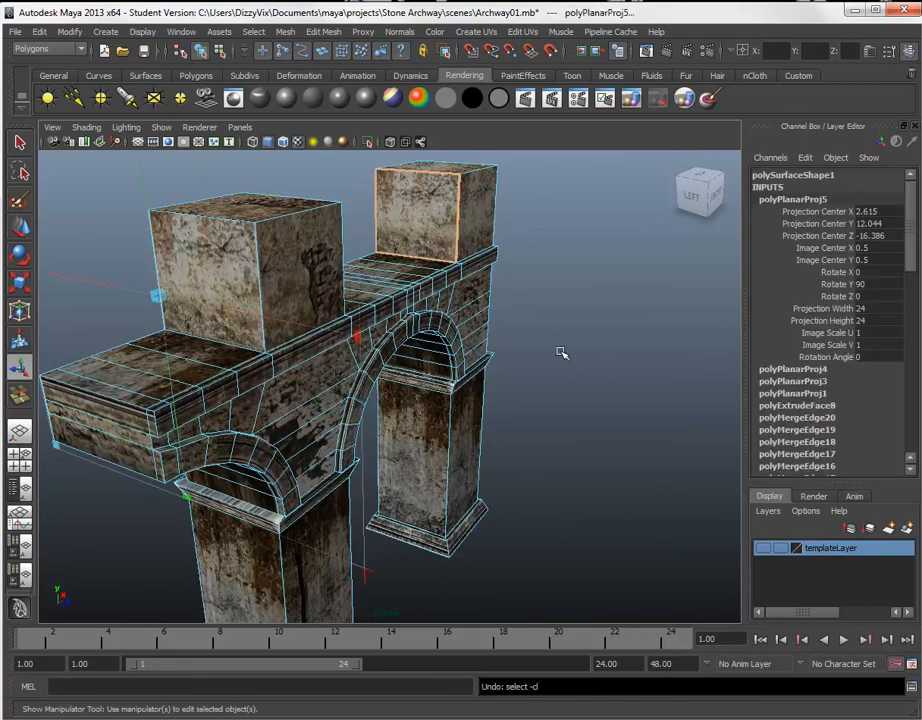
{"action": "left_click", "coordinate": [825, 236]}
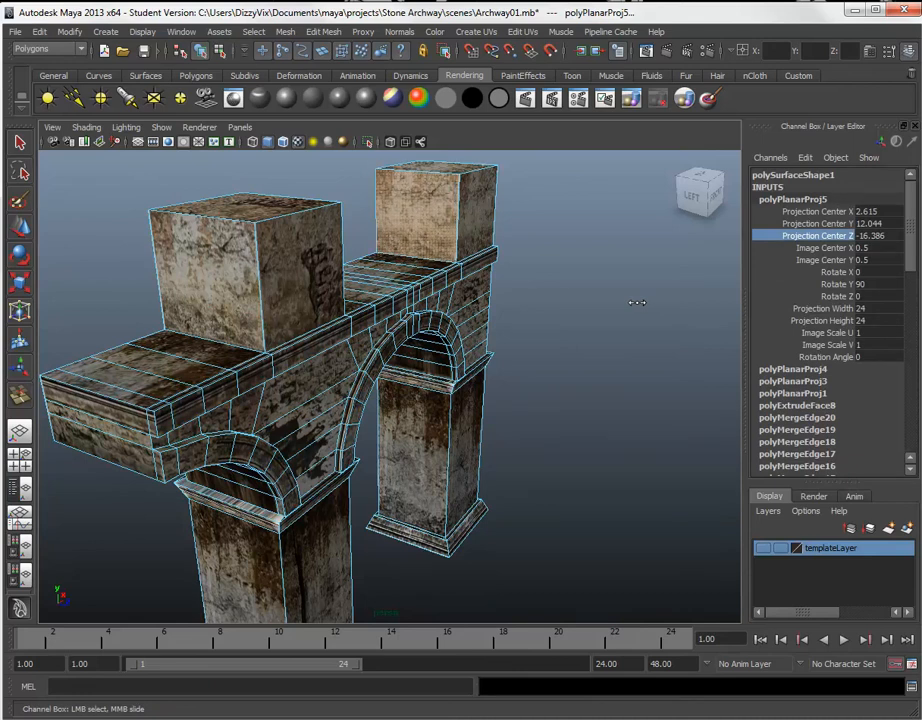
{"action": "right_click_drag", "start_coordinate": [455, 297], "coordinate": [572, 272]}
{"action": "left_click", "coordinate": [647, 289]}
- Examine the archway's stone texture from the side, from underneath and from the front for remaining stretching
{"action": "left_click_drag", "start_coordinate": [615, 322], "coordinate": [710, 315], "text": "alt"}
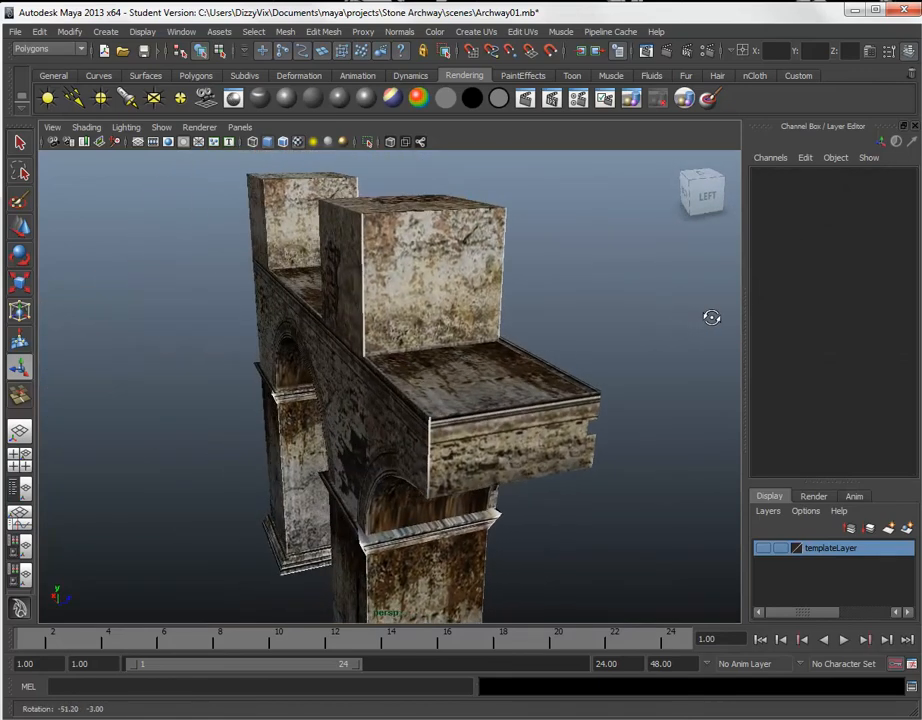
{"action": "left_click_drag", "start_coordinate": [577, 364], "coordinate": [190, 418], "text": "alt"}
{"action": "middle_click_drag", "start_coordinate": [267, 455], "coordinate": [272, 365], "text": "alt"}
{"action": "left_click_drag", "start_coordinate": [346, 438], "coordinate": [529, 253], "text": "alt"}
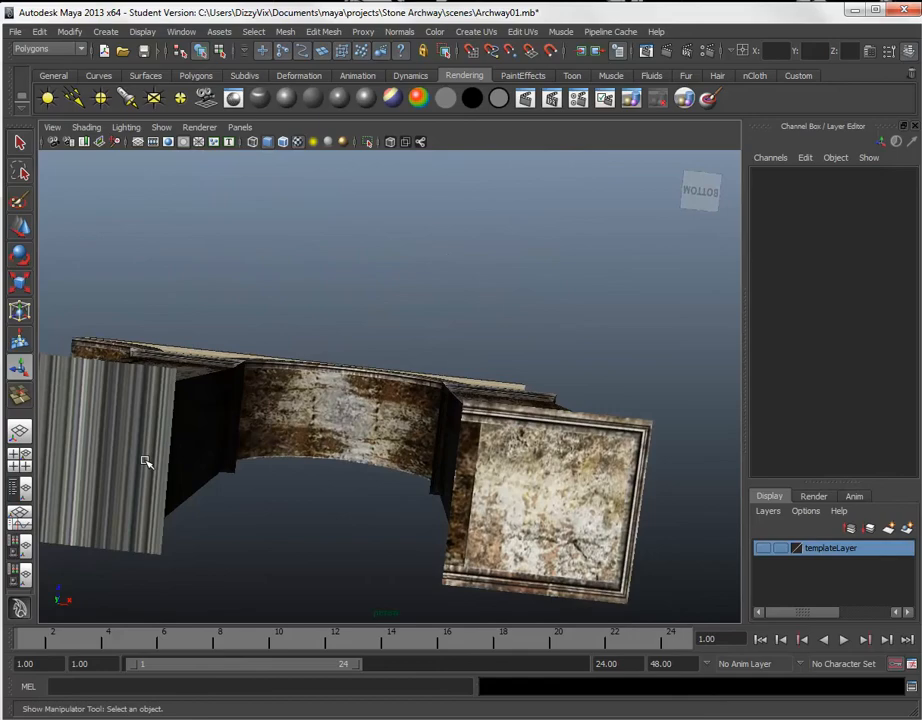
{"action": "left_click_drag", "start_coordinate": [410, 420], "coordinate": [499, 526], "text": "alt"}
{"action": "left_click_drag", "start_coordinate": [345, 335], "coordinate": [246, 343], "text": "alt"}
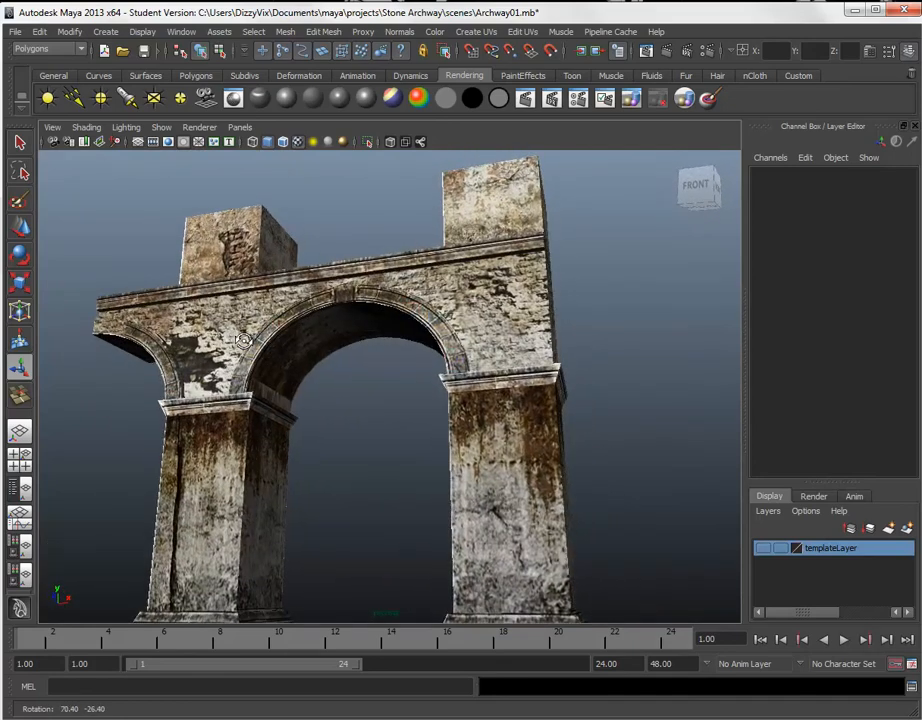
- Render the whole archway from a low front perspective view and close the finished render
{"action": "right_click_drag", "start_coordinate": [300, 391], "coordinate": [340, 383], "text": "alt"}
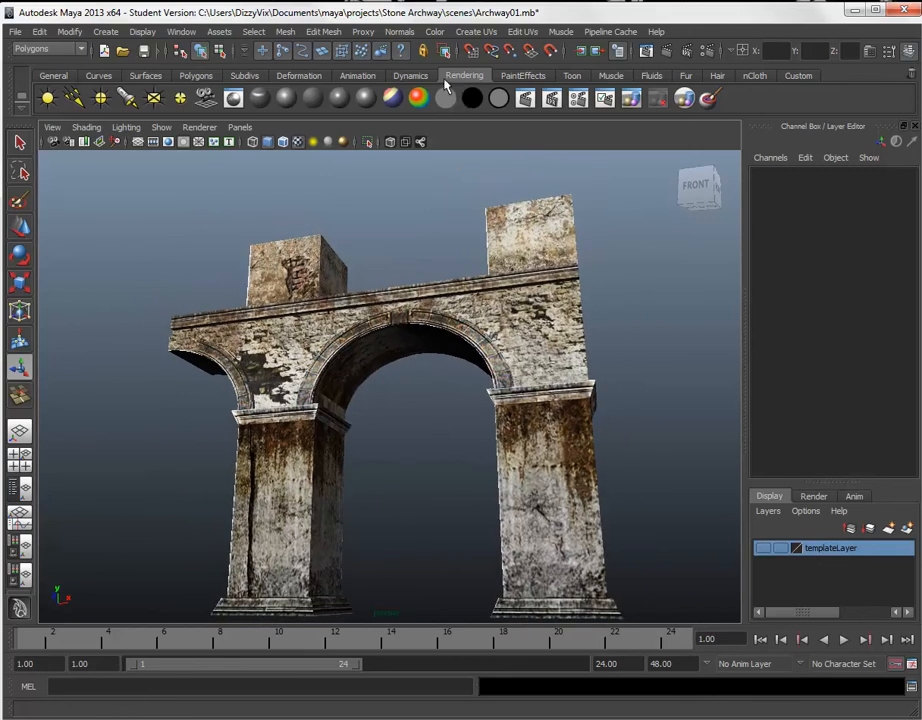
{"action": "left_click", "coordinate": [535, 101]}
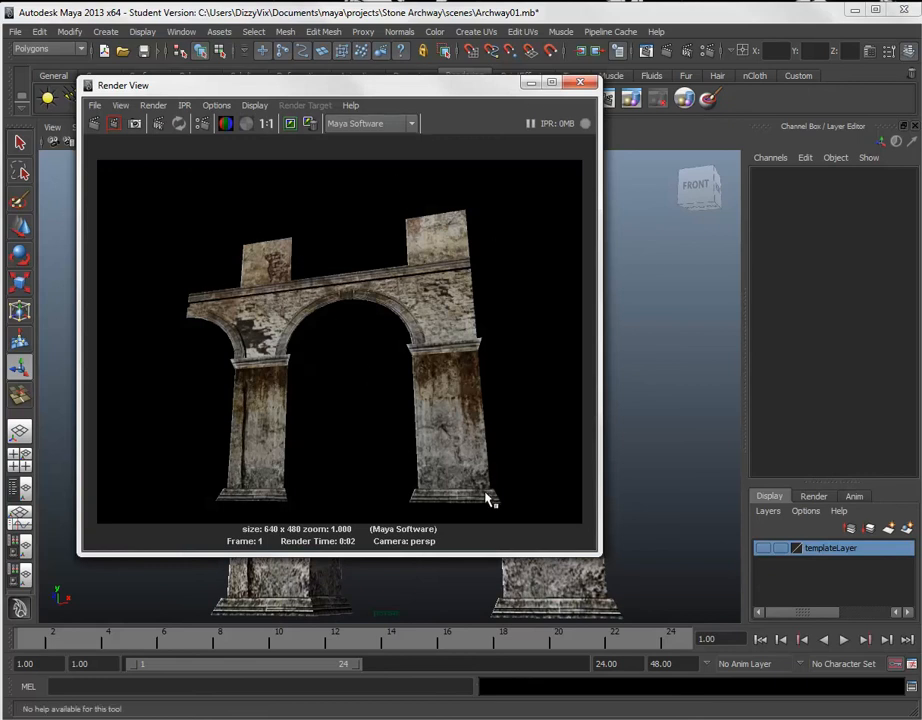
{"action": "left_click", "coordinate": [580, 83]}
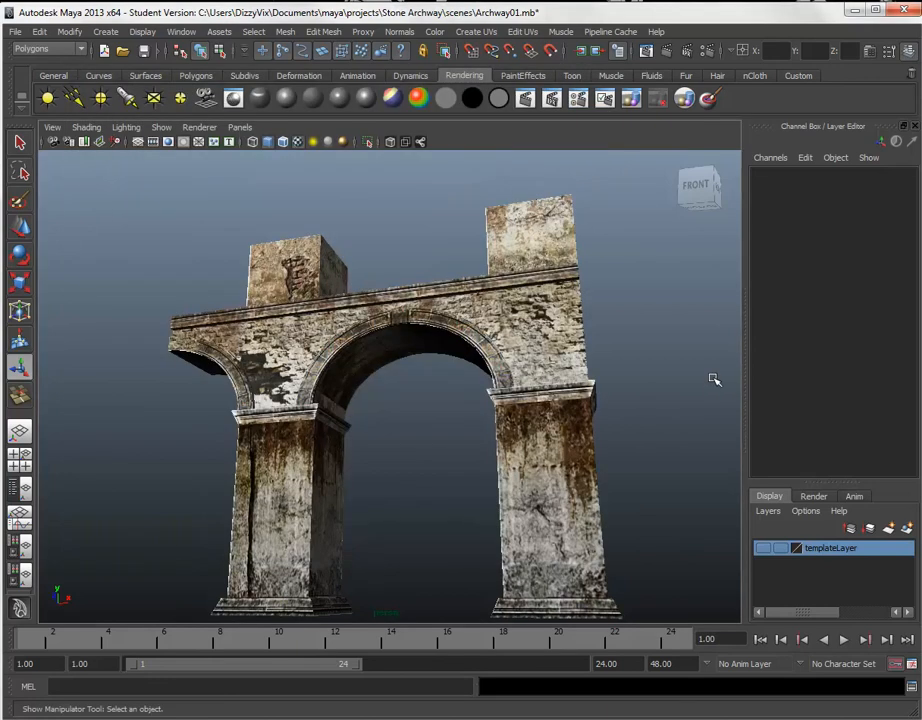